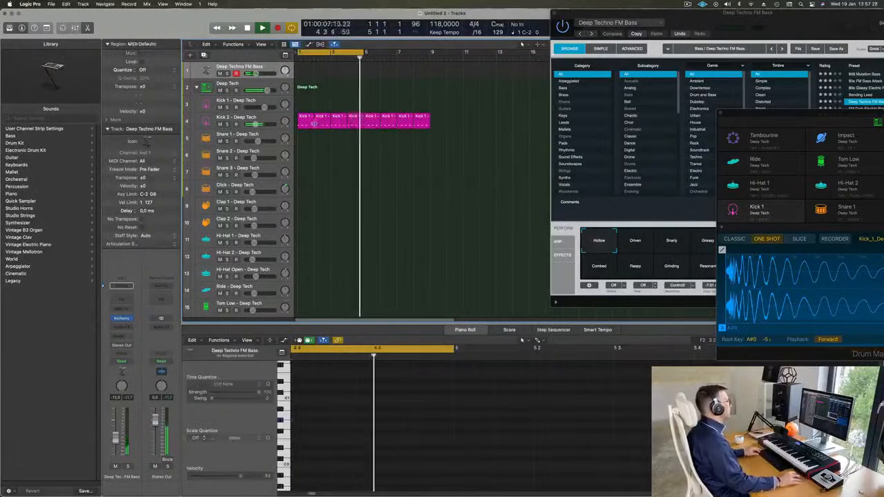
# Step: Copy the first Kick 2 region onto the Snare 1 track at bar 1 and raise its four notes by two octaves
pyautogui.click(306, 121)
pyautogui.moveTo(305, 141); pyautogui.dragTo(323, 122)
pyautogui.click(307, 134)
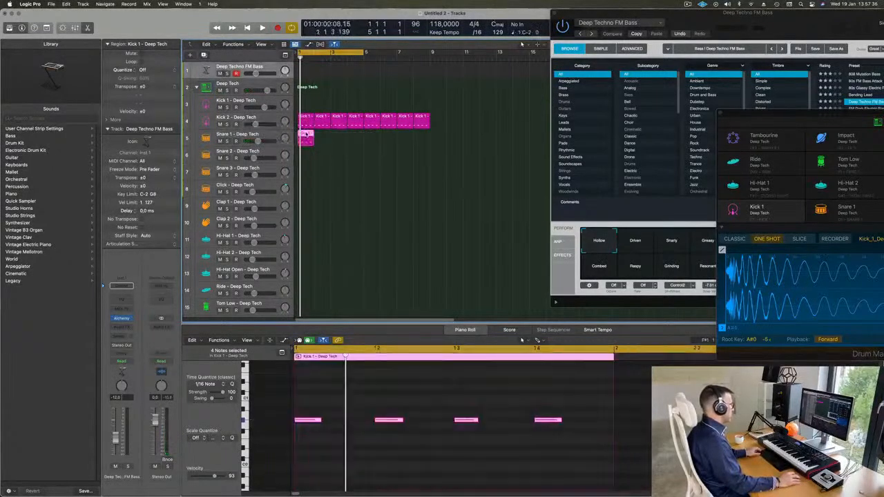
pyautogui.moveTo(317, 410); pyautogui.dragTo(601, 448)
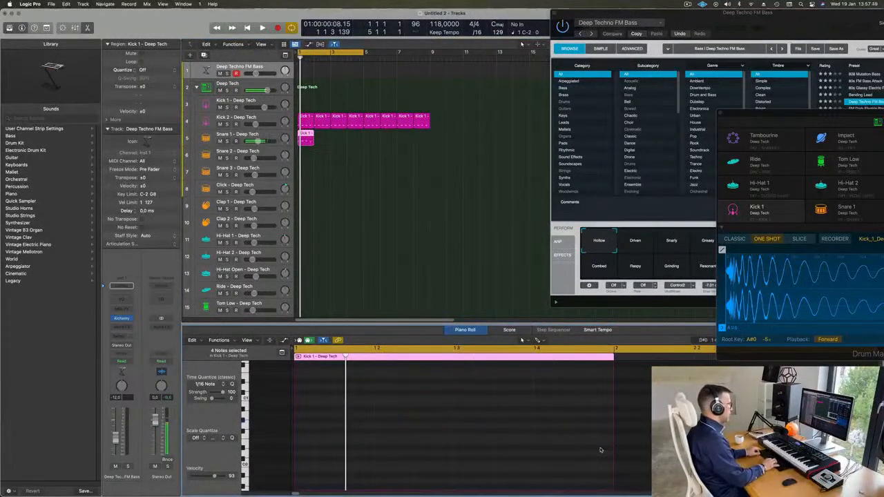
pyautogui.scroll(5, 573, 451)
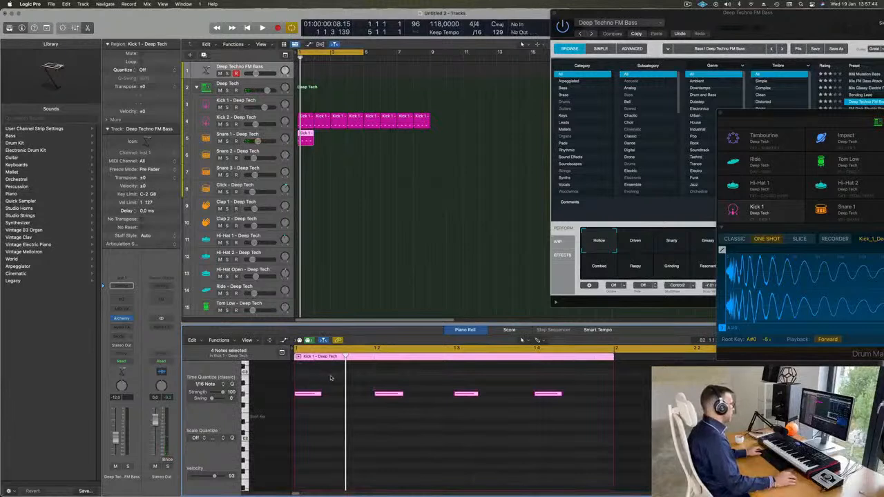
# Step: Delete the notes on beats 1 and 3 of the Snare 1 region and lower the remaining two in pitch during playback
pyautogui.click(317, 393)
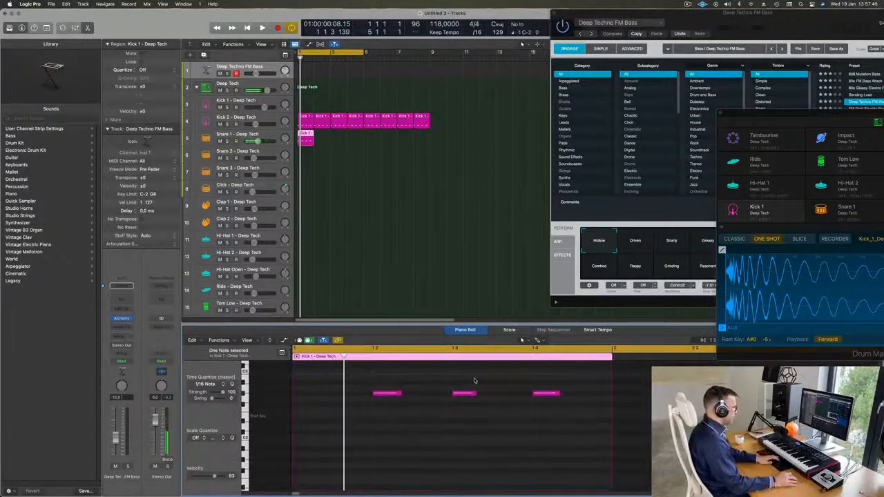
pyautogui.moveTo(373, 375); pyautogui.dragTo(656, 442)
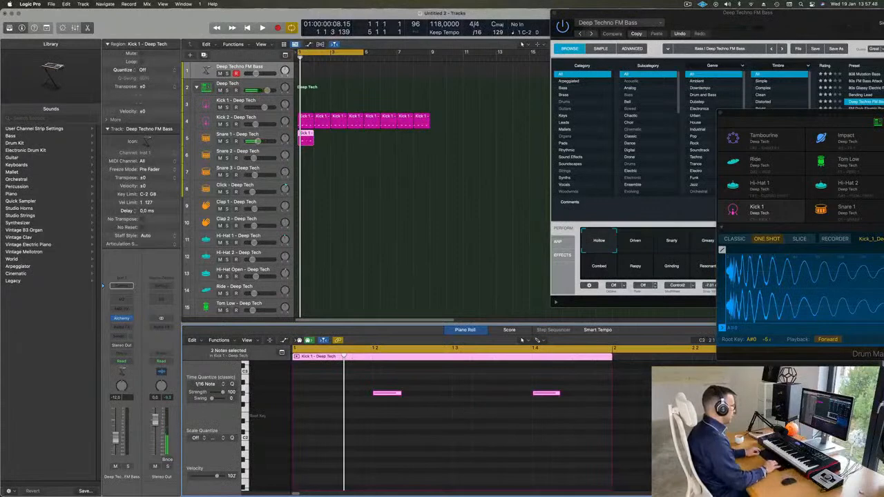
pyautogui.press('space')
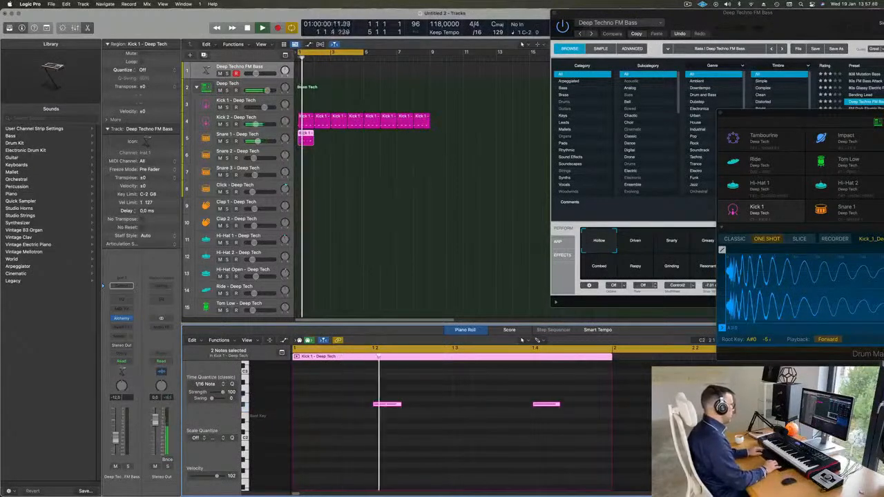
pyautogui.hotkey('alt', 'Down')
pyautogui.hotkey('alt', 'Down')
pyautogui.hotkey('alt', 'Down')
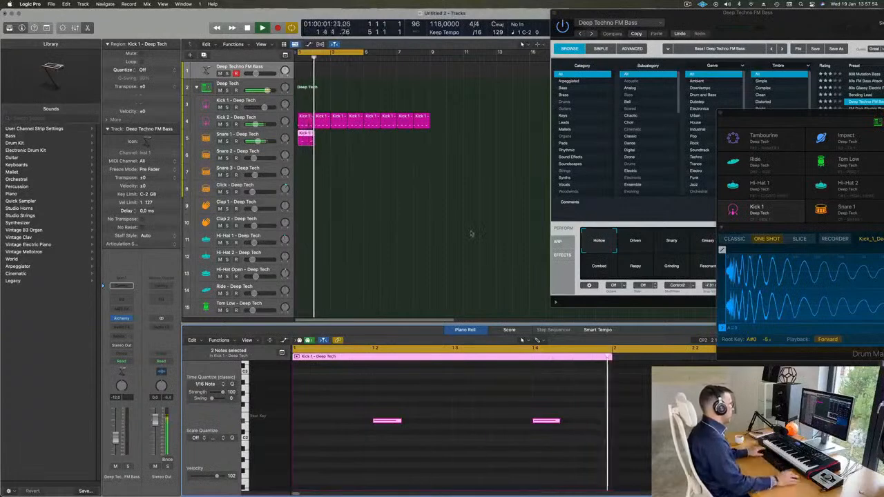
# Step: Repeat the one-bar Snare 1 region up to bar 9 and play the result
pyautogui.click(321, 142)
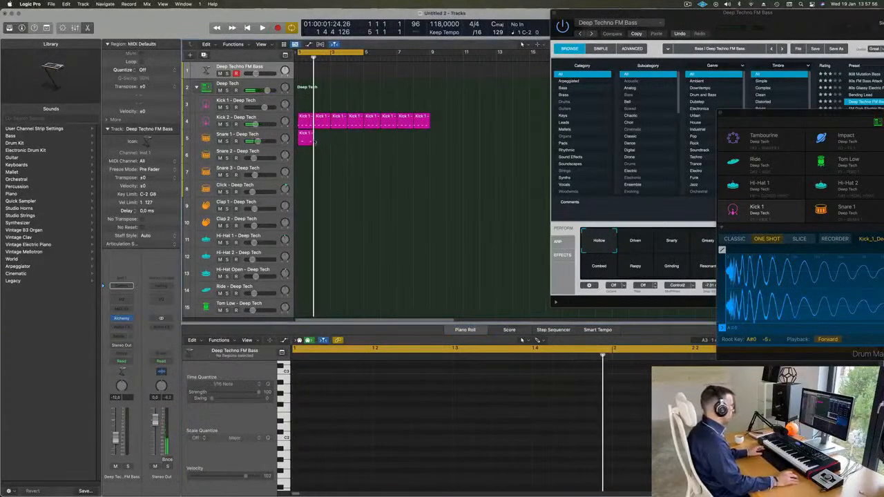
pyautogui.click(302, 141)
pyautogui.press('super+r')
pyautogui.press('super+r')
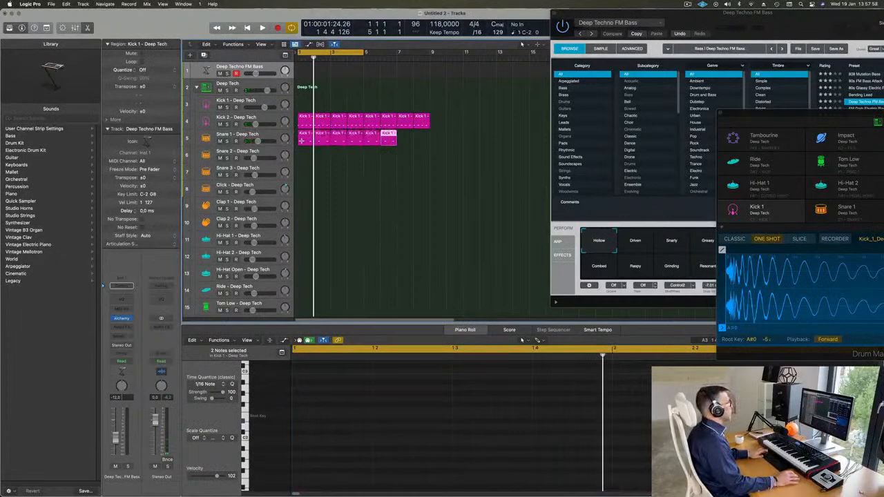
pyautogui.click(326, 158)
pyautogui.press('space')
pyautogui.click(303, 139)
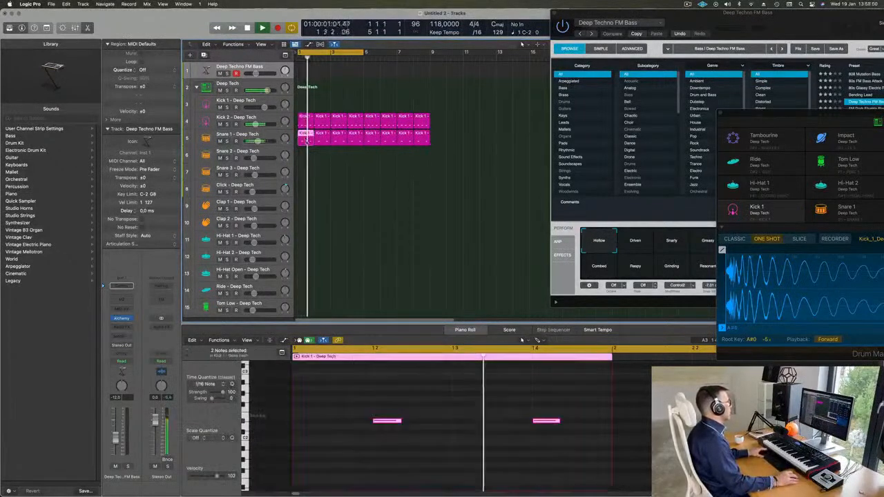
# Step: Copy the first Kick 2 region onto the Hi-Hat Open track at bar 1
pyautogui.press('space')
pyautogui.moveTo(304, 125); pyautogui.dragTo(303, 289)
pyautogui.press('space')
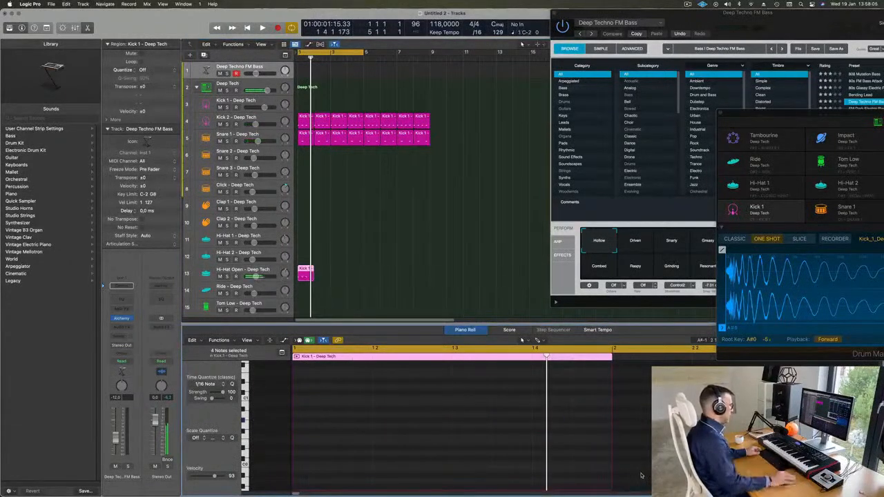
# Step: Raise the four notes of the Hi-Hat Open region in pitch and shift them an eighth note later onto the off-beats
pyautogui.scroll(5, 469, 440)
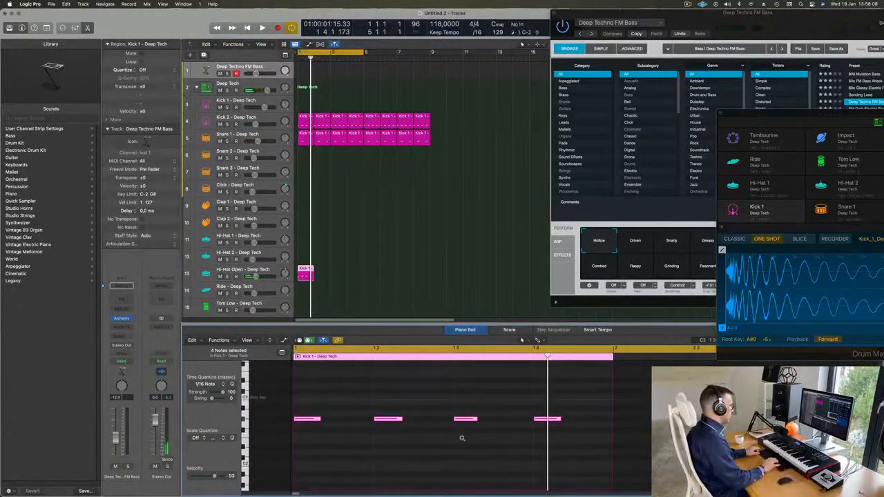
pyautogui.hotkey('alt', 'Up')
pyautogui.hotkey('alt', 'Up')
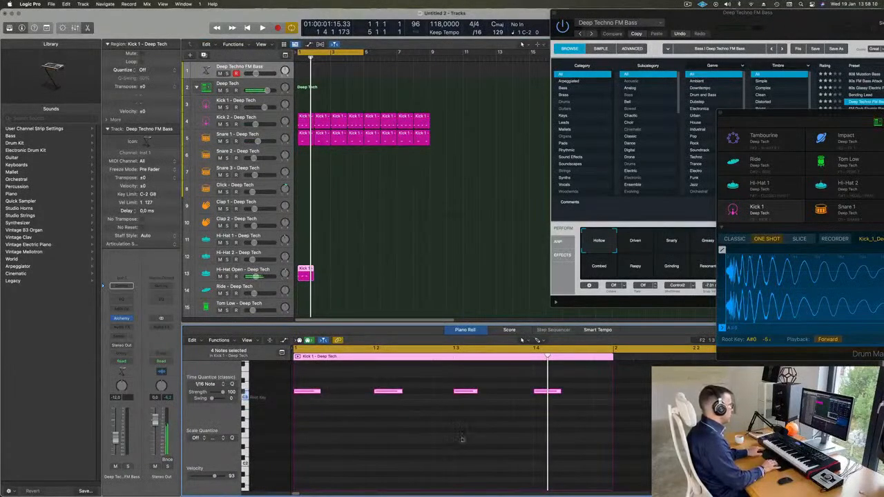
pyautogui.press('space')
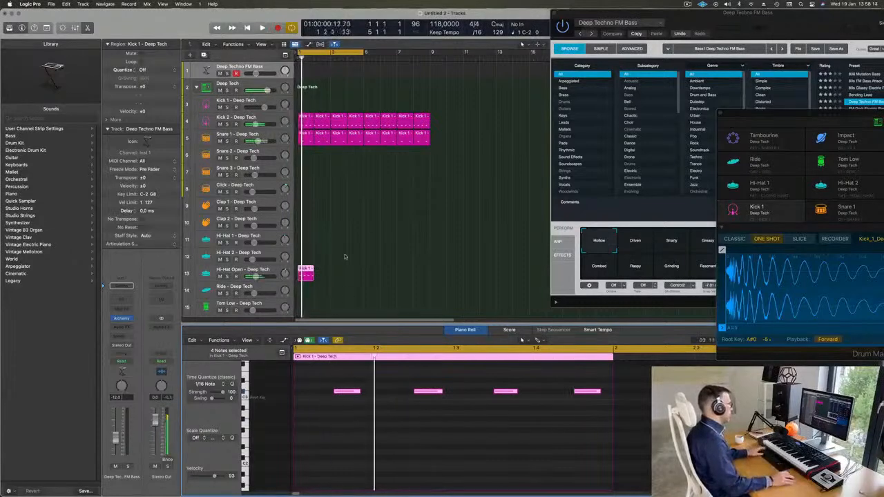
# Step: Repeat the one-bar Hi-Hat Open region up to bar 9
pyautogui.click(324, 275)
pyautogui.click(307, 280)
pyautogui.press('super+r')
pyautogui.press('super+r')
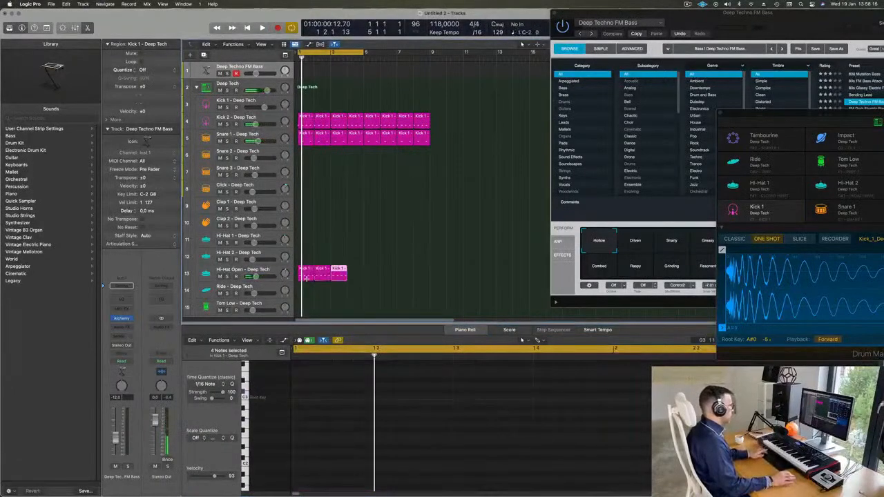
# Step: Play the beat, select the Hi-Hat Open track and lower its volume slightly
pyautogui.press('space')
pyautogui.click(346, 236)
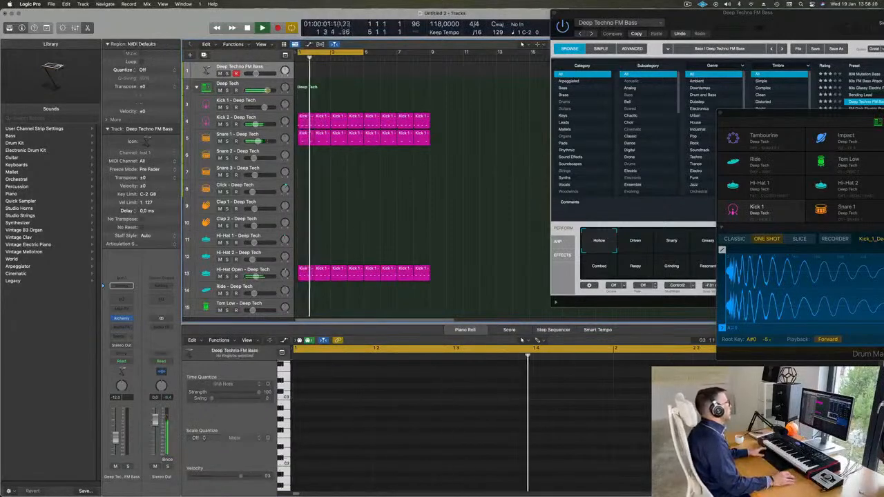
pyautogui.click(278, 272)
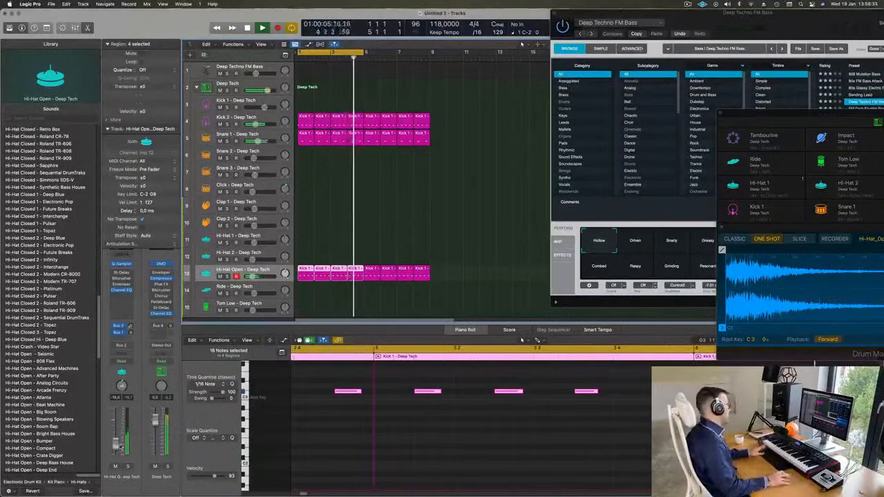
# Step: Copy the first Snare 1 region onto the Tom Low track at bar 1
pyautogui.scroll(-3, 371, 210)
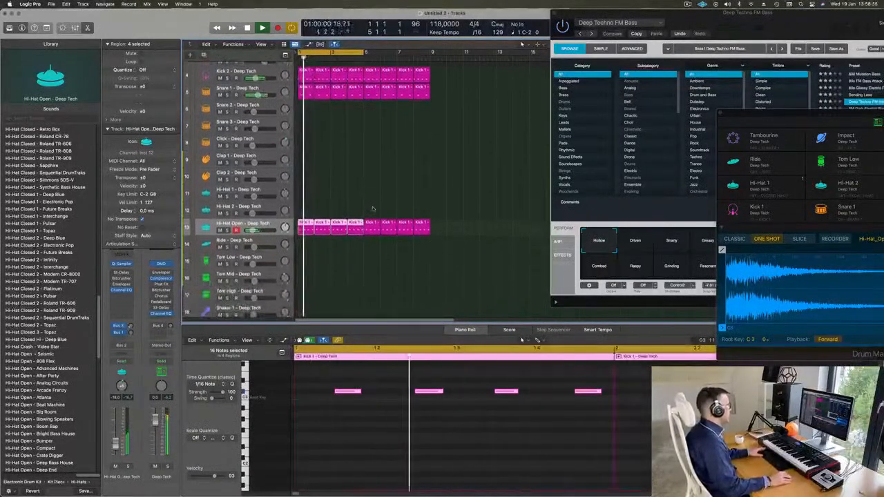
pyautogui.click(371, 210)
pyautogui.scroll(3, 351, 135)
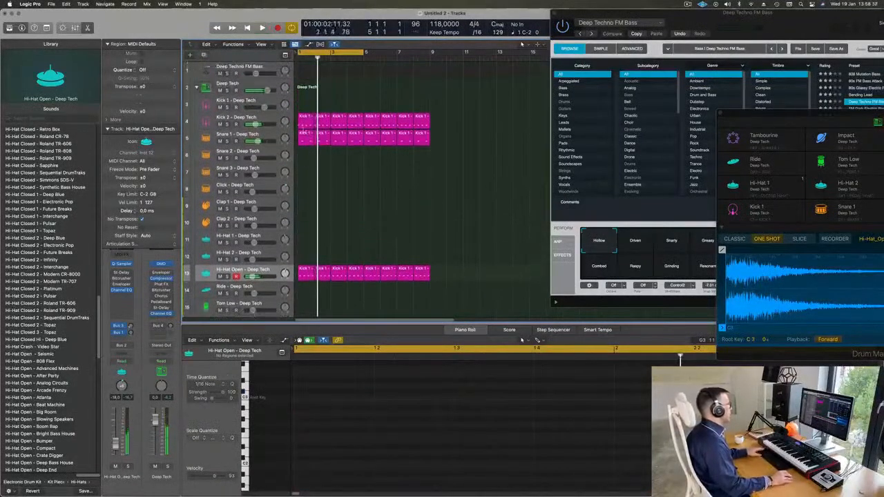
pyautogui.click(303, 139)
pyautogui.moveTo(296, 294); pyautogui.dragTo(299, 301)
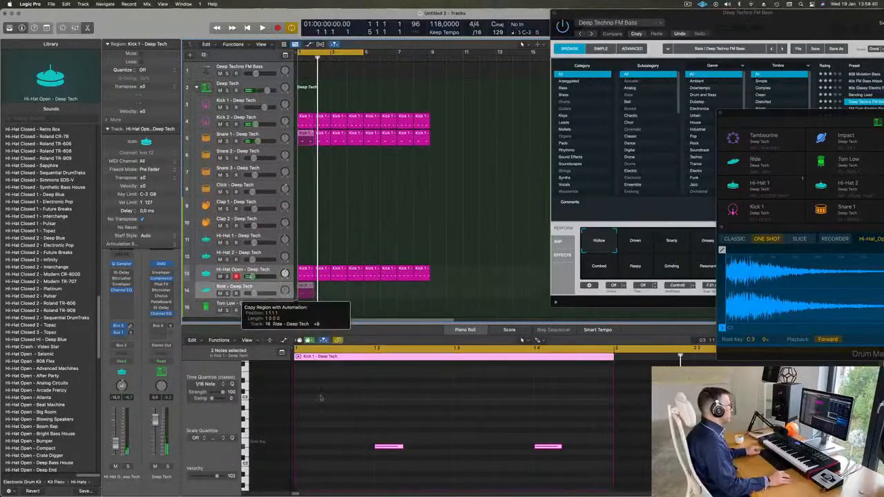
# Step: Lower the two Tom Low notes in pitch, shifting them an eighth note later, and play the beat with the Tom Low track selected
pyautogui.moveTo(347, 416); pyautogui.dragTo(569, 480)
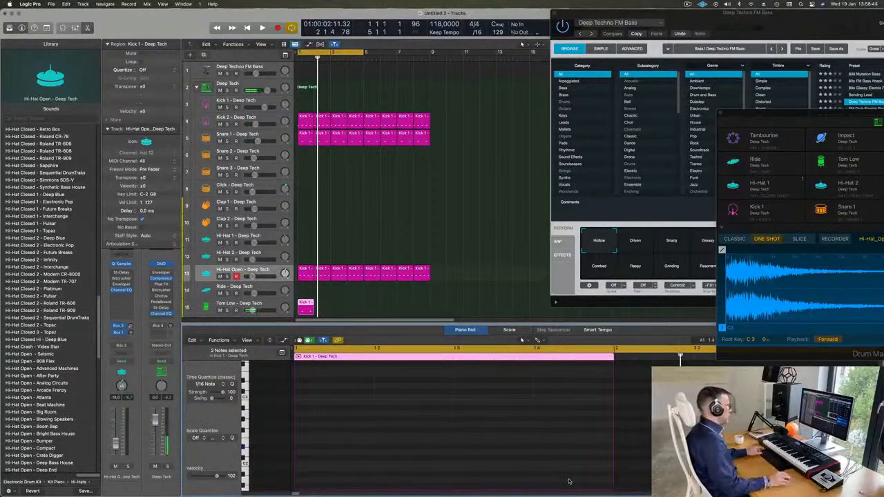
pyautogui.press('space')
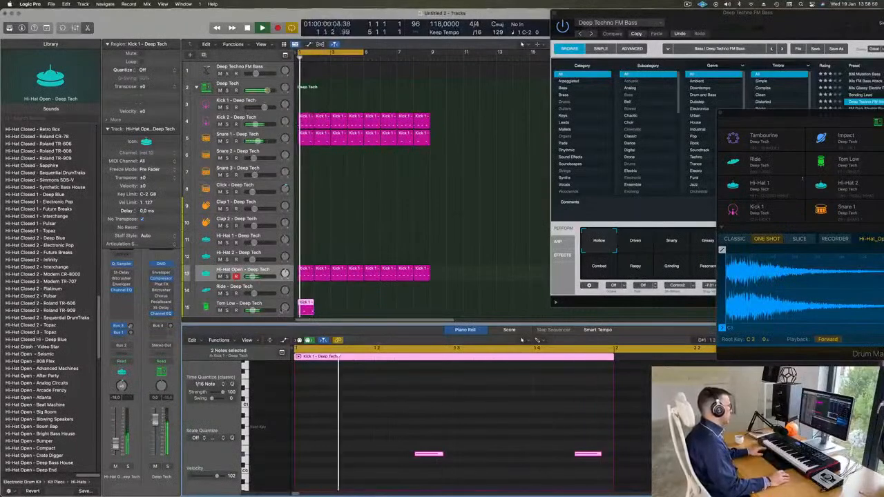
pyautogui.click(209, 306)
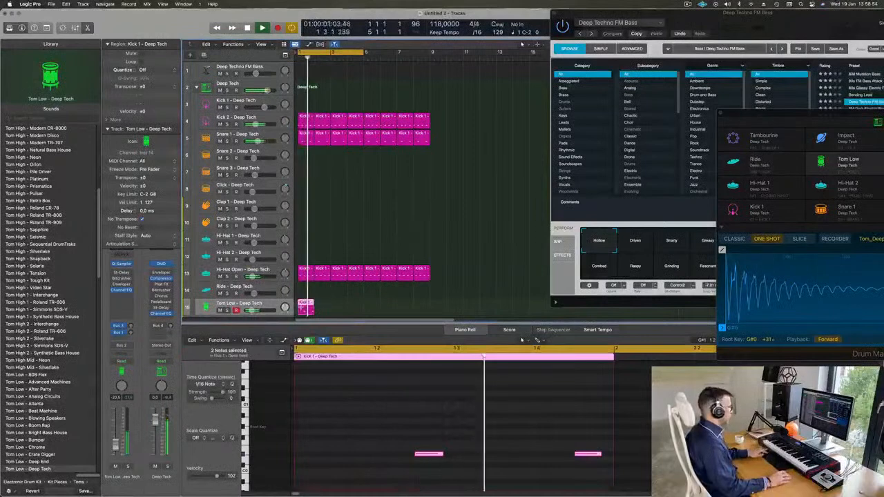
# Step: Repeat the one-bar Tom Low region up to bar 9
pyautogui.press('super+r')
pyautogui.press('super+r')
pyautogui.scroll(-4, 434, 214)
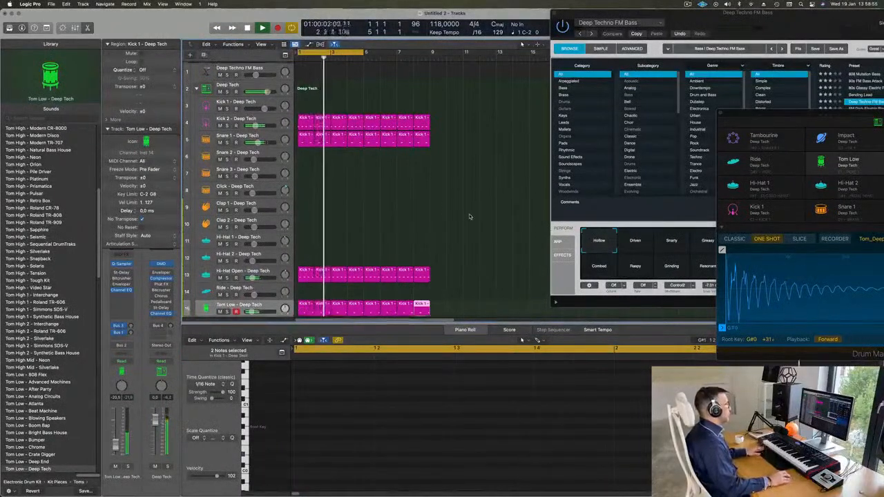
# Step: Select all regions, then color and name them by their tracks
pyautogui.press('super+a')
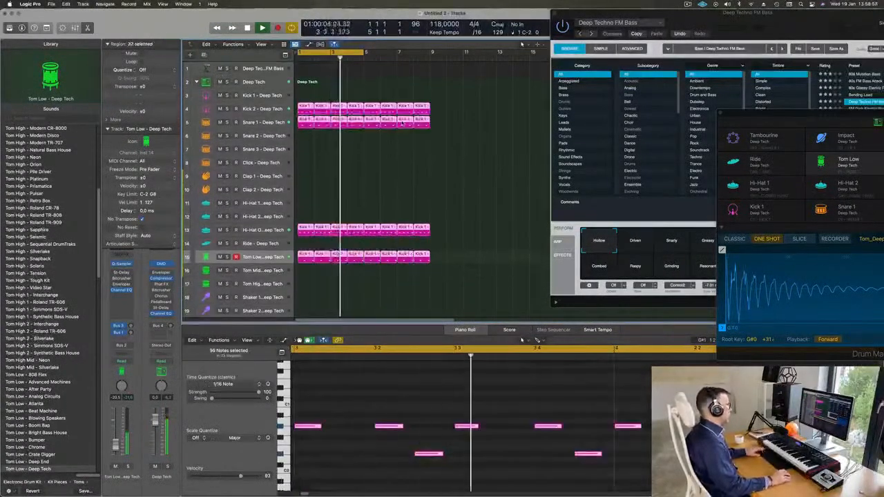
pyautogui.rightClick(403, 123)
pyautogui.click(407, 125)
pyautogui.rightClick(411, 123)
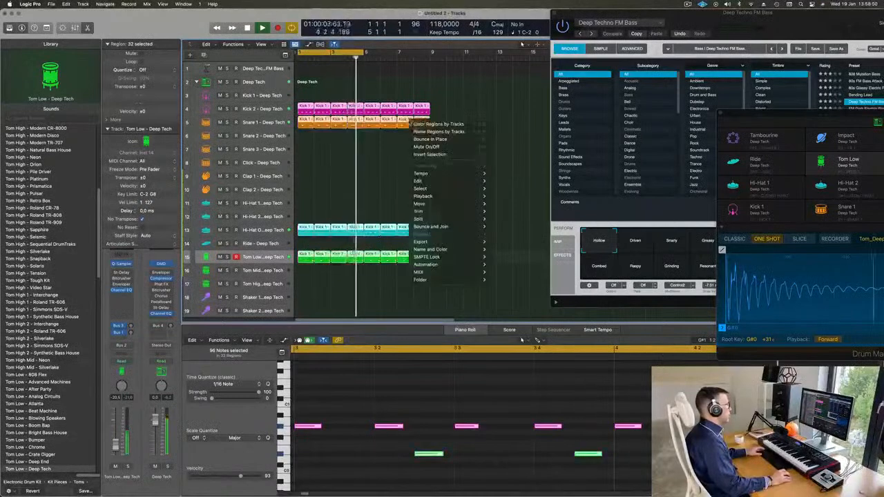
pyautogui.click(418, 132)
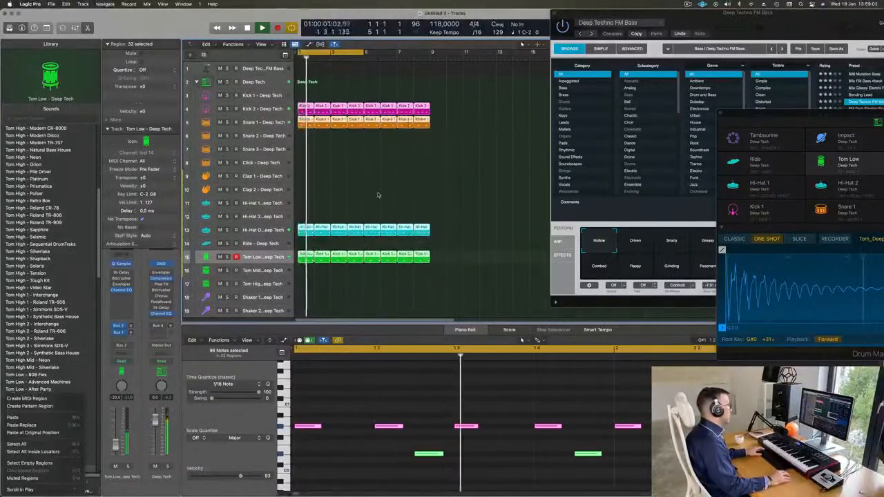
# Step: Select the Deep Techno FM Bass track and extend the cycle range to bar 9
pyautogui.click(266, 69)
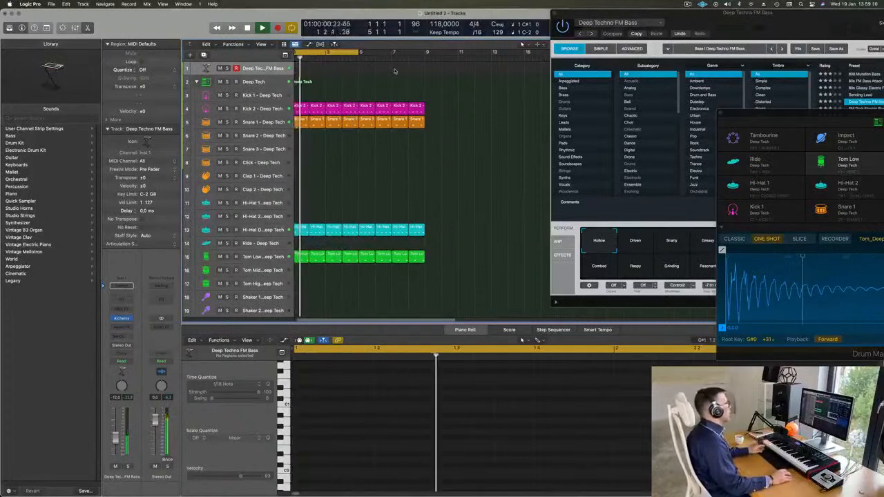
pyautogui.moveTo(360, 52); pyautogui.dragTo(423, 66)
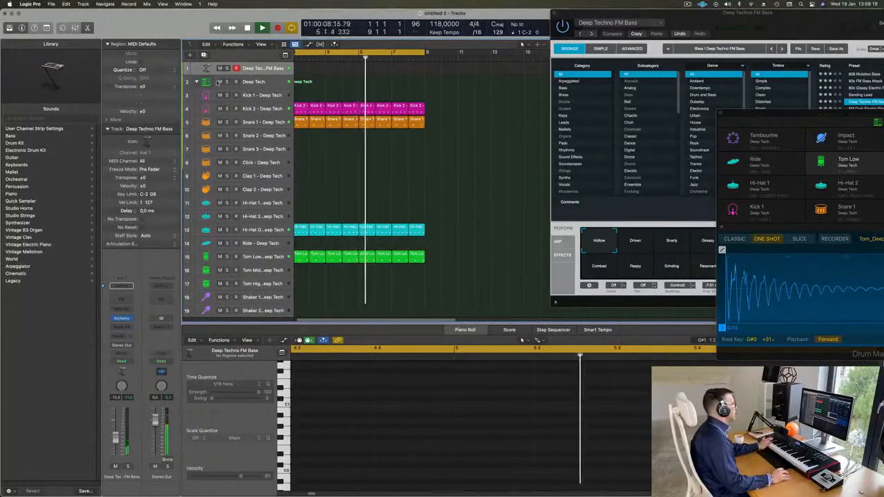
# Step: Enlarge the Deep Techno FM Bass track with Track Zoom and record an eight-bar bass line on it over the beat
pyautogui.press('ctrl+alt+super+t')
pyautogui.hotkey('ctrl', 'z')
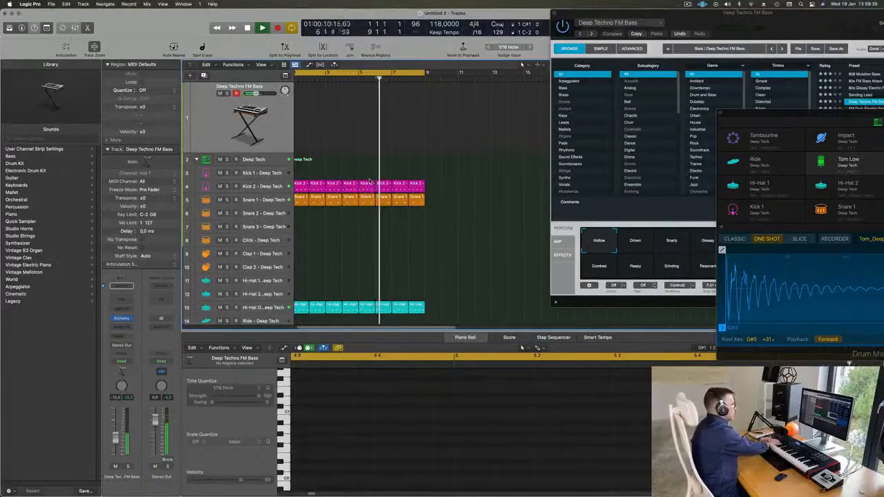
pyautogui.press('r')
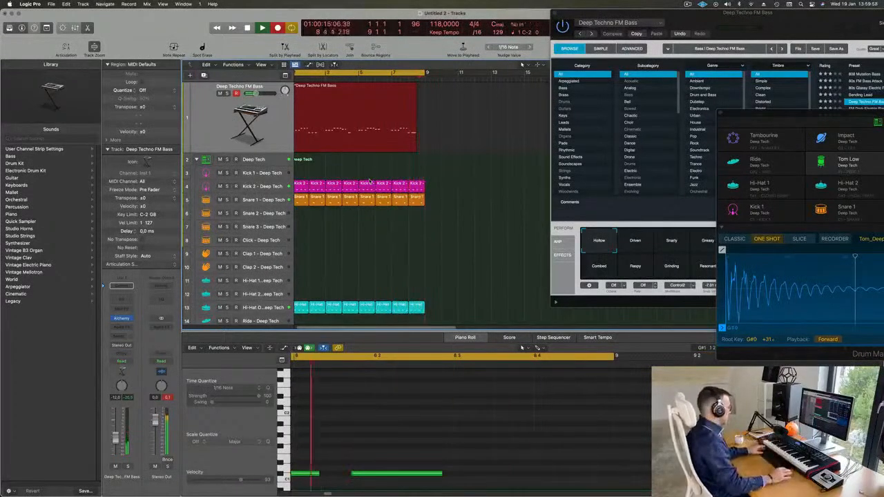
pyautogui.press('space')
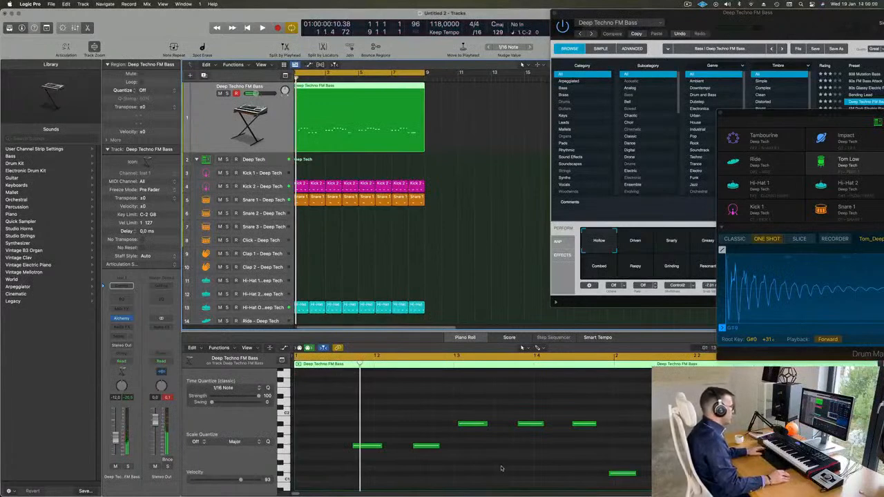
# Step: Select all regions, including the new bass recording, and quantize them to 1/16 Note
pyautogui.press('super+a')
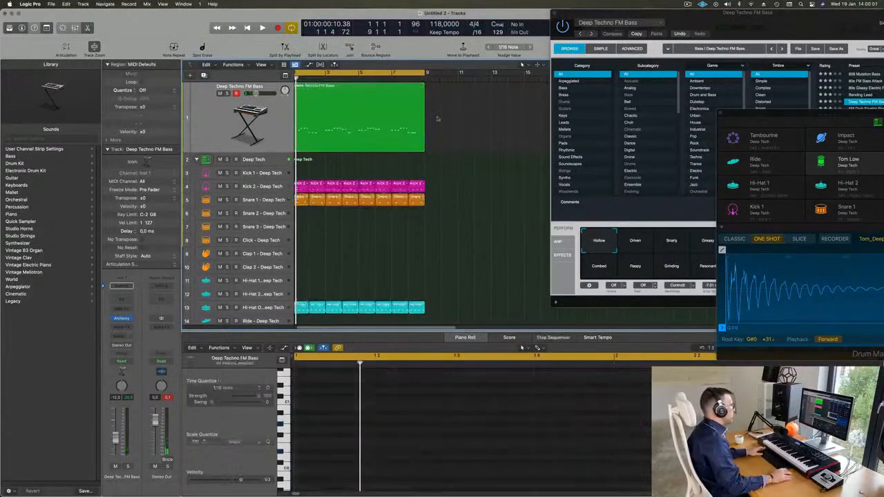
pyautogui.click(383, 97)
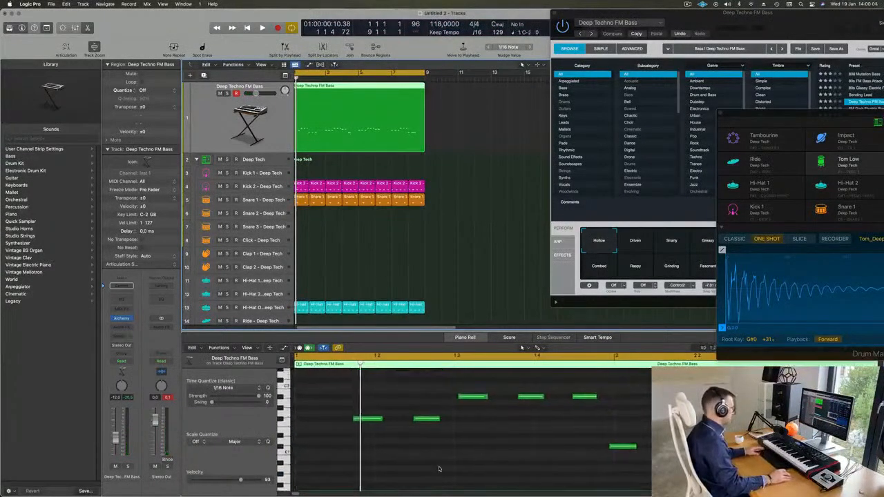
pyautogui.press('super+a')
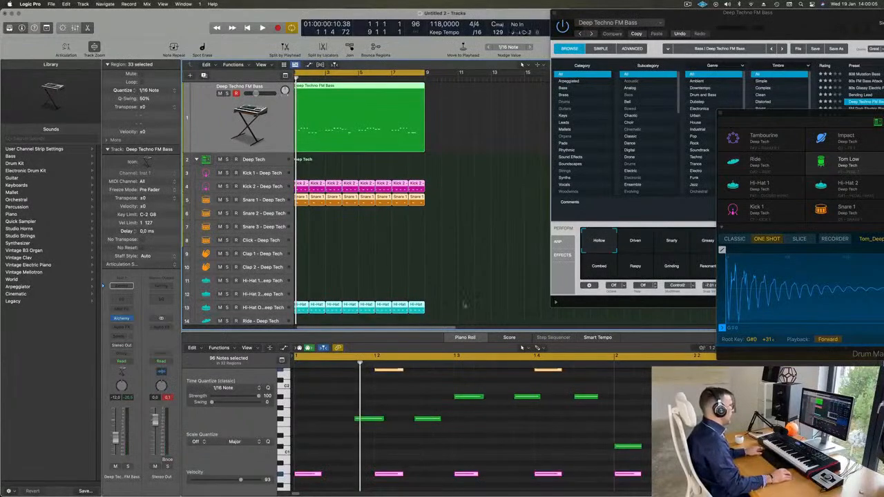
# Step: Select only the Deep Techno FM Bass region and copy its first F#1 note to the start of bar 1
pyautogui.click(471, 272)
pyautogui.press('space')
pyautogui.click(403, 118)
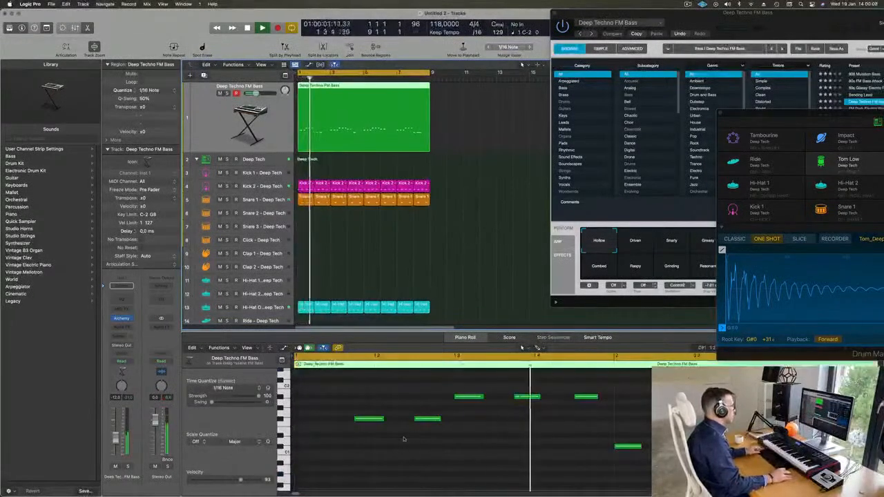
pyautogui.scroll(-4, 406, 440)
pyautogui.press('space')
pyautogui.click(336, 420)
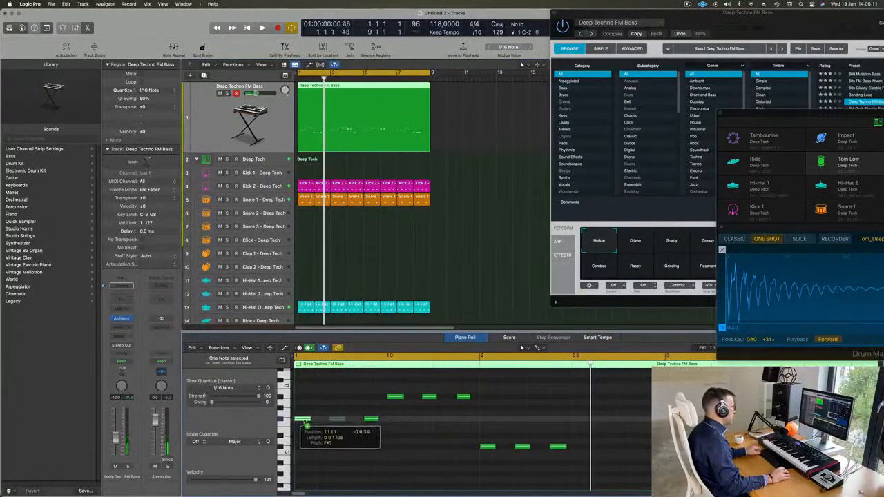
pyautogui.moveTo(307, 424); pyautogui.dragTo(308, 422)
pyautogui.press('space')
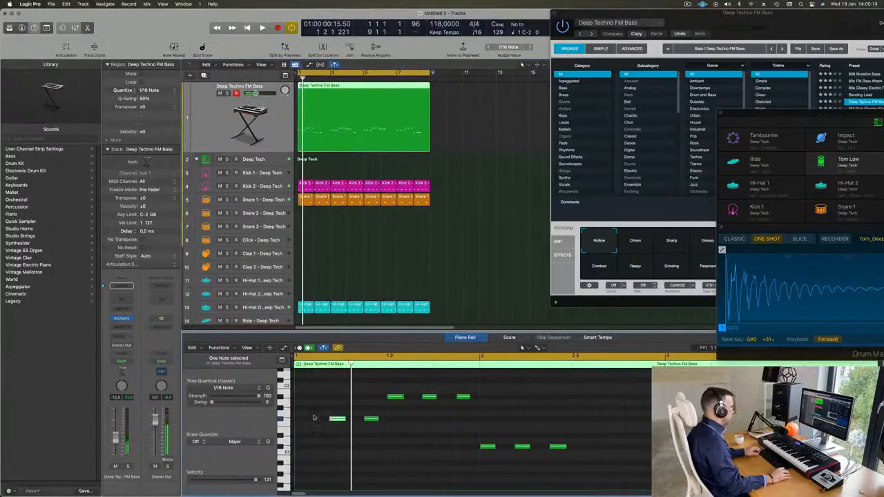
pyautogui.moveTo(316, 422); pyautogui.dragTo(305, 422)
pyautogui.press('space')
# Step: Play back the bass line, divide its region at bar 3 and delete the part after the cut
pyautogui.scroll(-5, 320, 425)
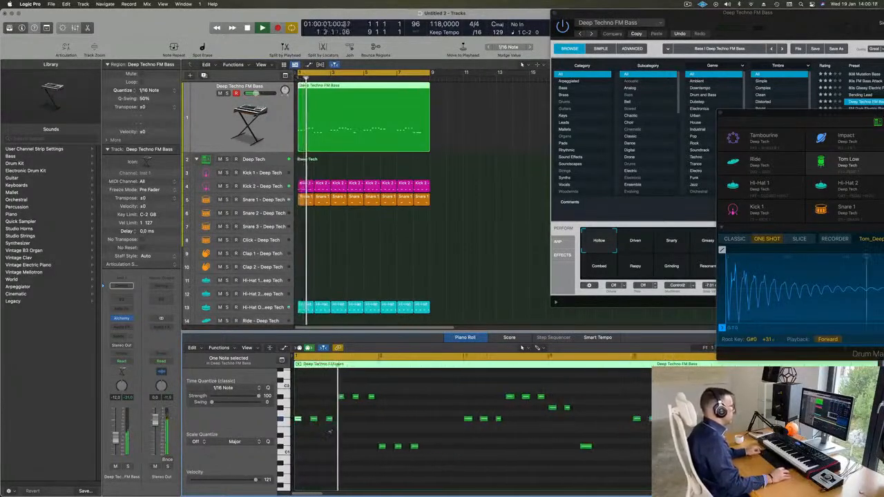
pyautogui.scroll(-3, 361, 433)
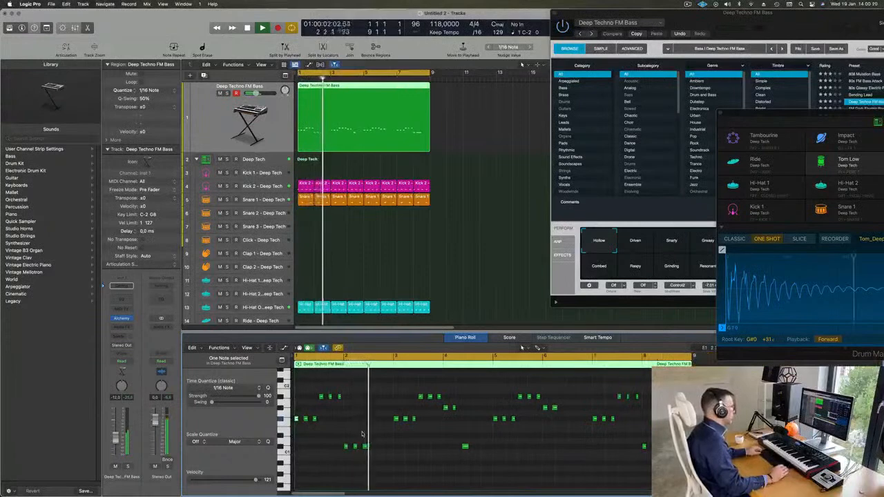
pyautogui.scroll(3, 369, 434)
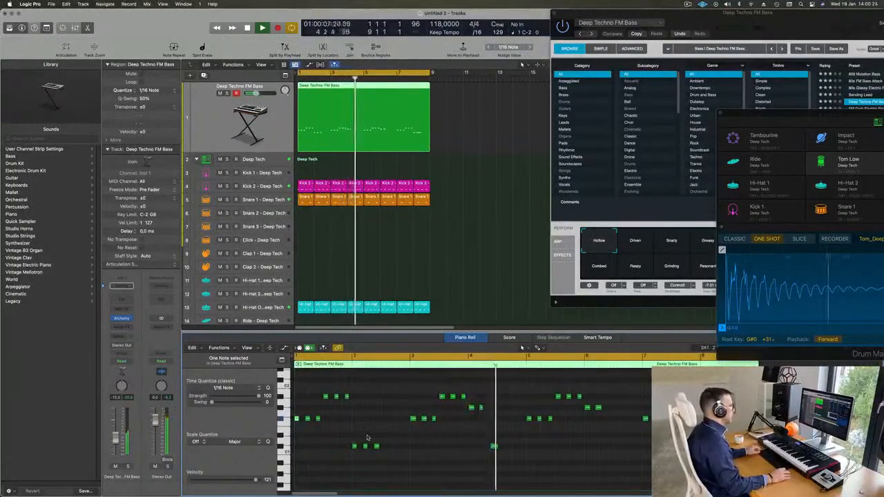
pyautogui.press('Return')
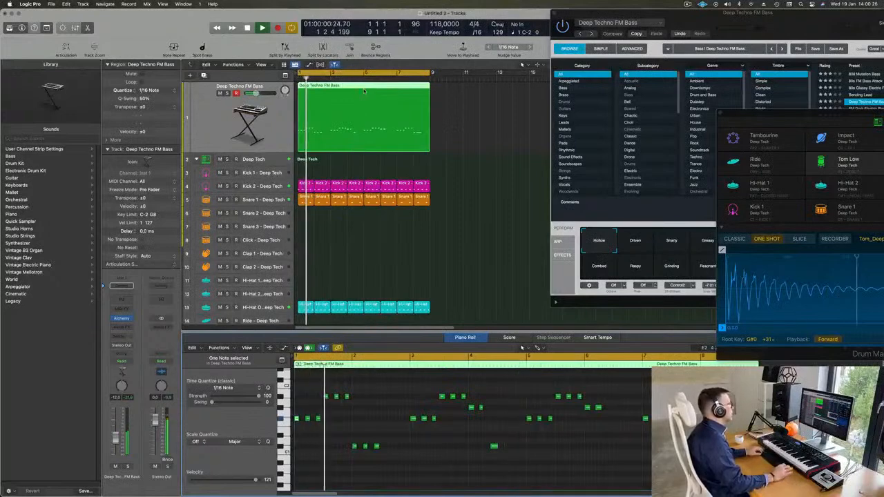
pyautogui.press('Return')
pyautogui.click(331, 97)
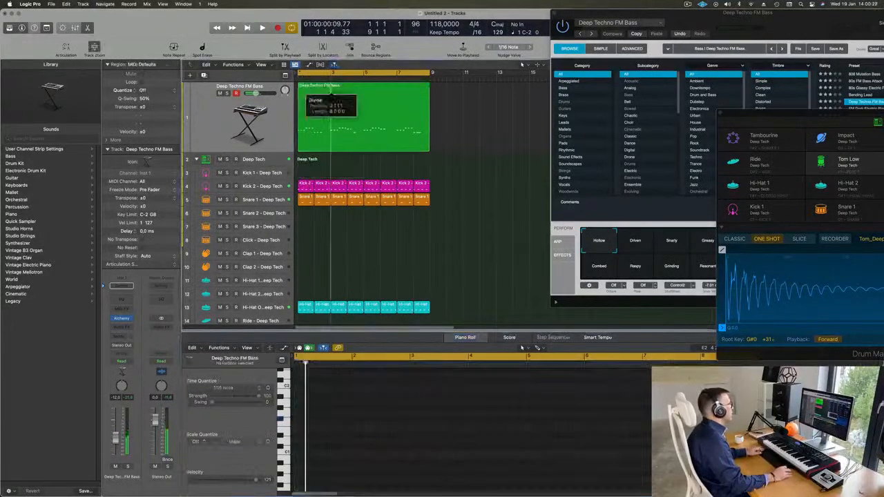
pyautogui.press('Delete')
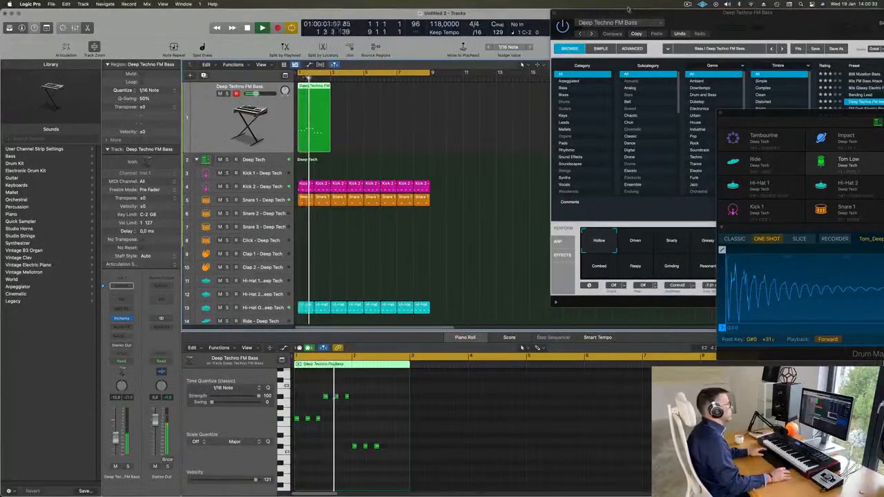
# Step: Fill the bass track up to bar 9 with copies of the two-bar region and play the loop
pyautogui.moveTo(627, 9); pyautogui.dragTo(581, 80)
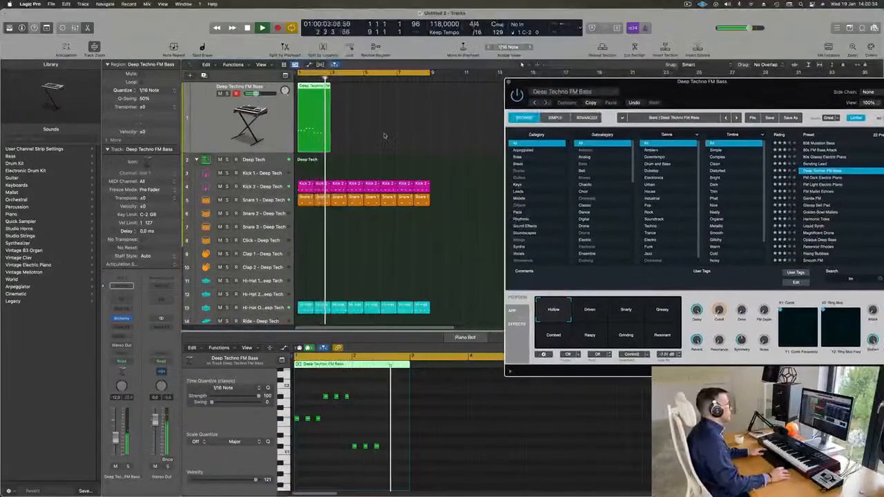
pyautogui.moveTo(327, 90); pyautogui.dragTo(376, 98)
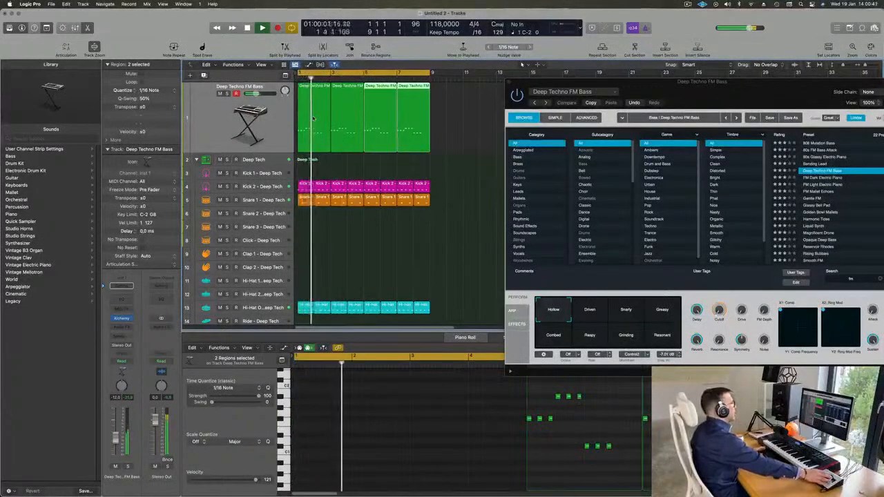
pyautogui.press('space')
pyautogui.scroll(-2, 313, 118)
pyautogui.scroll(2, 304, 145)
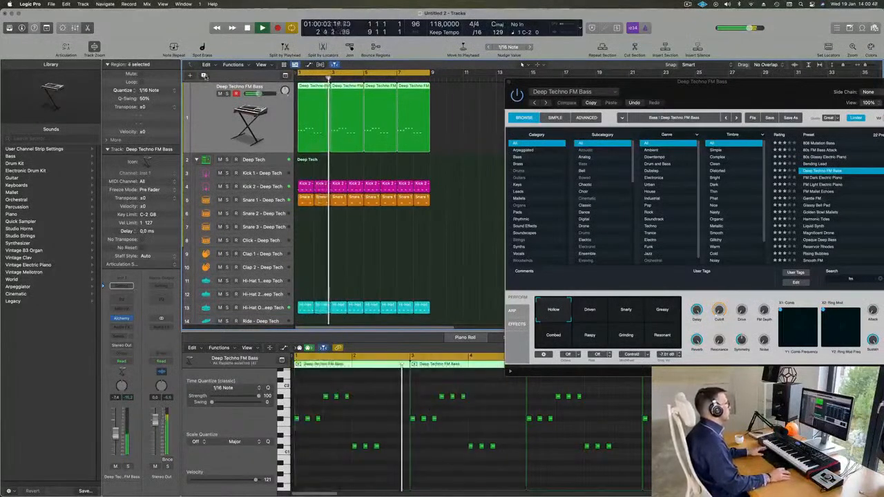
# Step: Duplicate the Deep Techno FM Bass track and copy the first two-bar region onto the new track
pyautogui.press('super+d')
pyautogui.press('space')
pyautogui.click(311, 91)
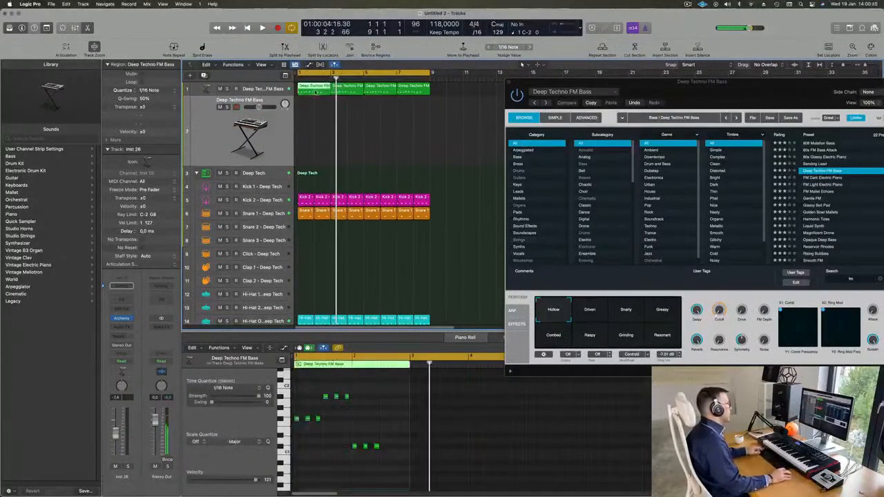
pyautogui.moveTo(310, 91); pyautogui.dragTo(316, 124)
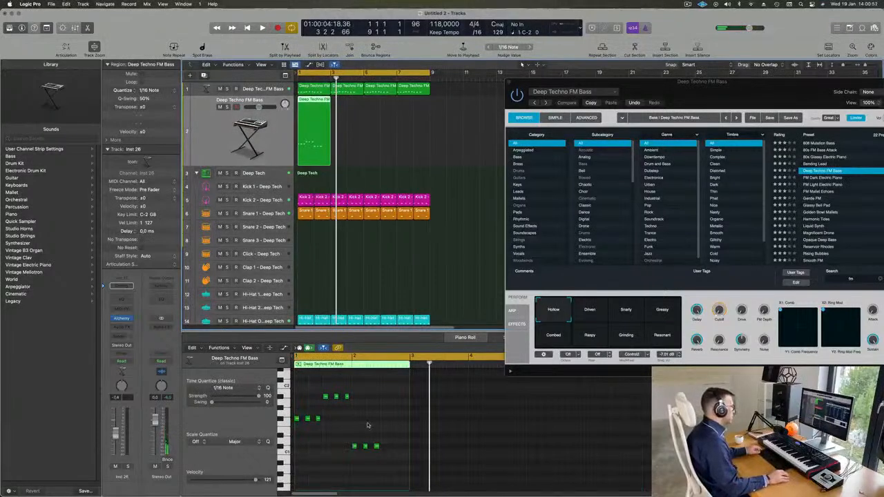
# Step: Delete all but the first F#1 note in the copied region, move that note to 2 3 1 1 and lengthen it to the region's end
pyautogui.hscroll(3, 368, 425)
pyautogui.hscroll(-3, 368, 424)
pyautogui.moveTo(305, 394); pyautogui.dragTo(387, 456)
pyautogui.press('Delete')
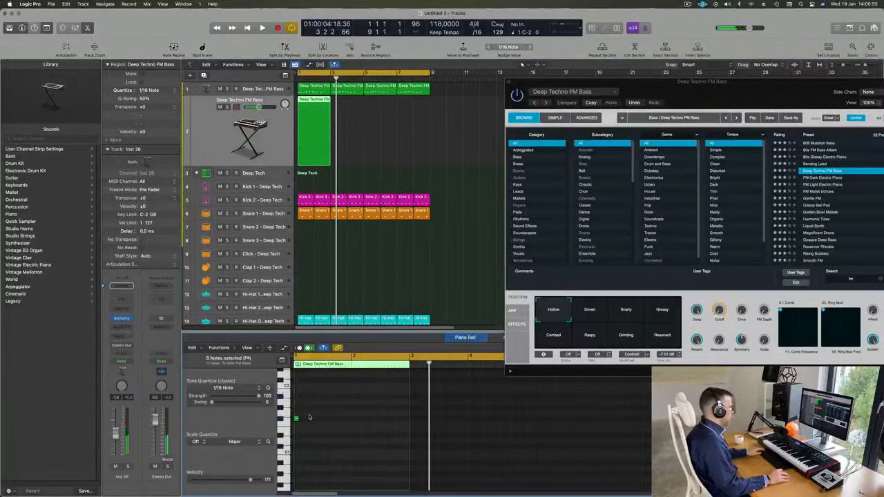
pyautogui.moveTo(296, 420); pyautogui.dragTo(401, 420)
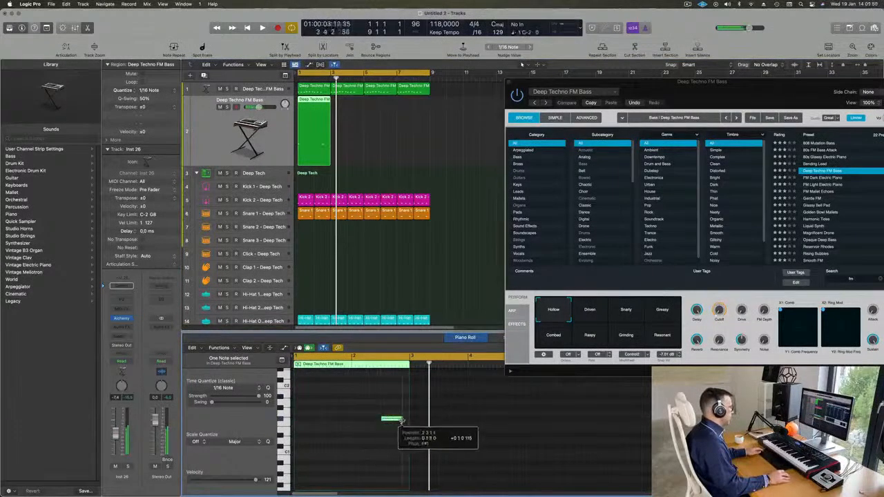
# Step: Open the duplicated track's Alchemy instrument and move its window clear of the regions while the loop plays
pyautogui.click(136, 299)
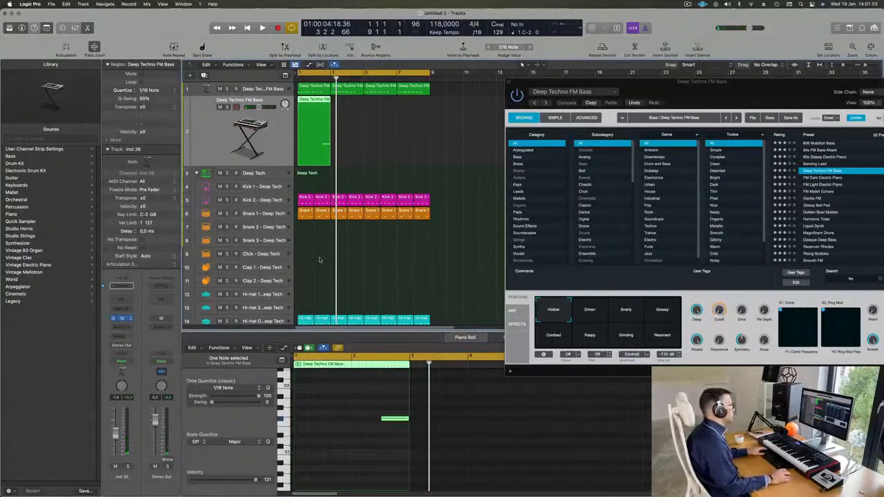
pyautogui.click(122, 319)
pyautogui.press('space')
pyautogui.moveTo(484, 98); pyautogui.dragTo(599, 121)
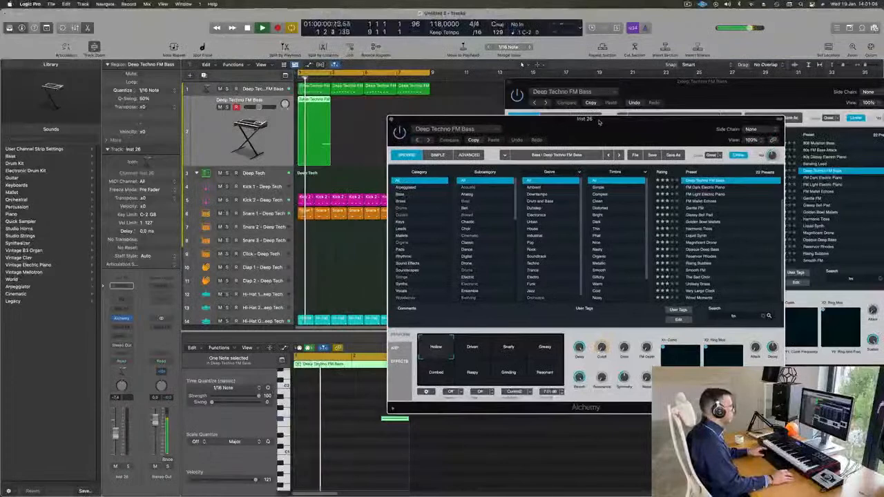
# Step: Filter the Alchemy presets by the Brass category, clear the search term and load Short Vox Brass
pyautogui.click(419, 200)
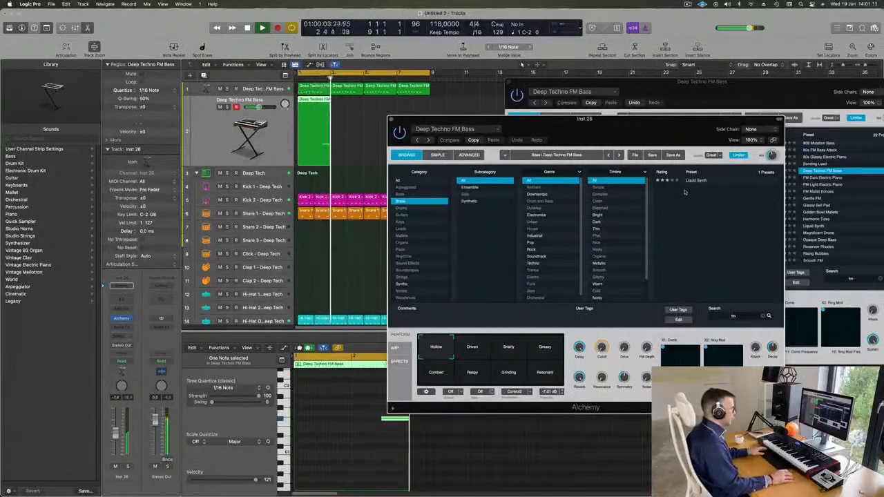
pyautogui.click(765, 317)
pyautogui.press('Return')
pyautogui.scroll(-4, 703, 250)
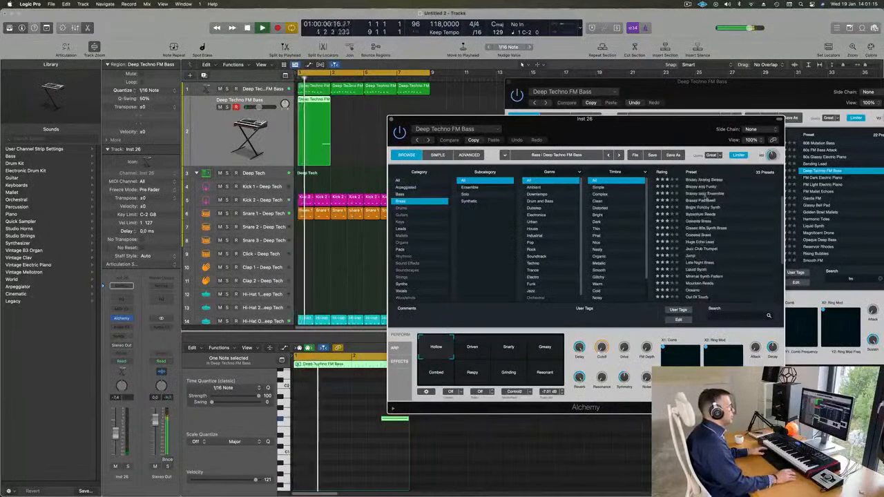
pyautogui.click(700, 242)
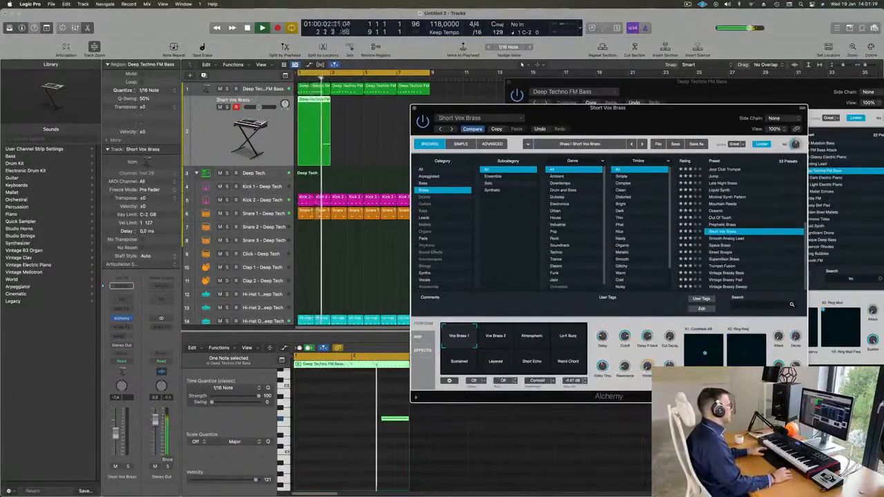
# Step: Repeat the two-bar region on the brass track three times to fill it up to bar 9
pyautogui.moveTo(663, 109); pyautogui.dragTo(687, 77)
pyautogui.press('space')
pyautogui.moveTo(344, 120); pyautogui.dragTo(306, 133)
pyautogui.press('super+r')
pyautogui.press('super+r')
pyautogui.press('super+r')
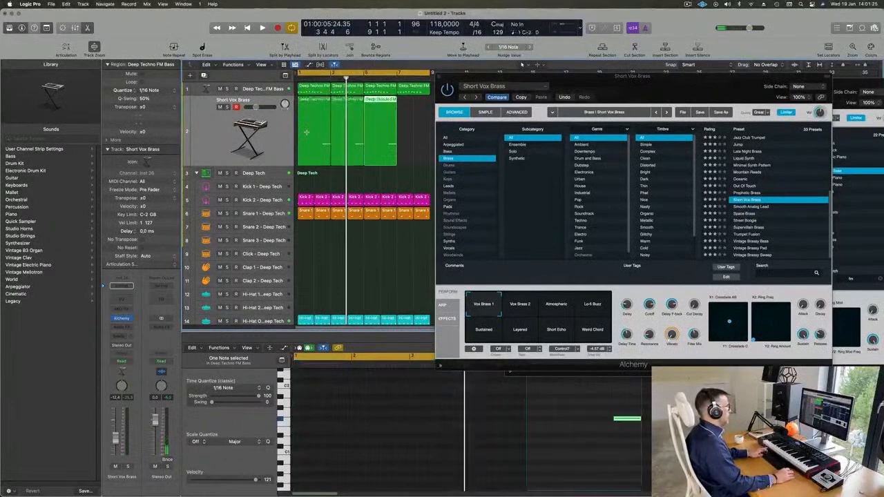
pyautogui.moveTo(669, 77); pyautogui.dragTo(680, 53)
# Step: Play the loop and audition the brass presets Out Of Touch, Liquid Synth and Brassy Pad Swell
pyautogui.press('space')
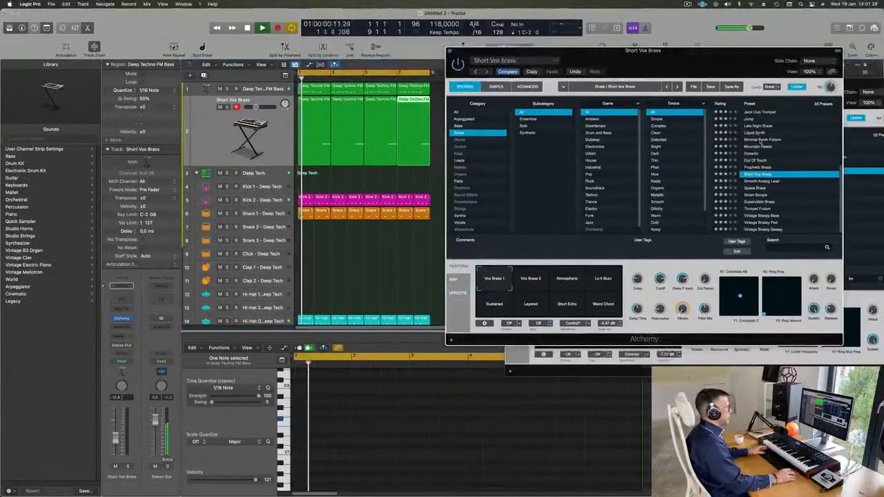
pyautogui.click(757, 160)
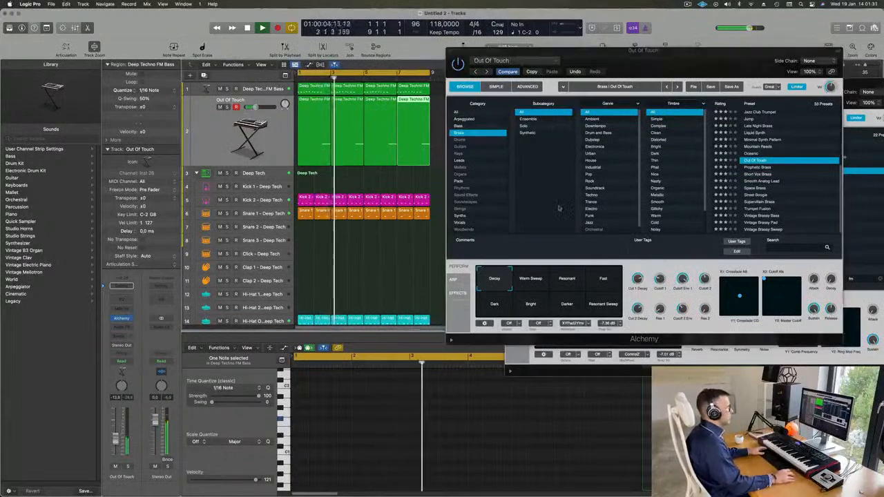
pyautogui.scroll(2, 757, 172)
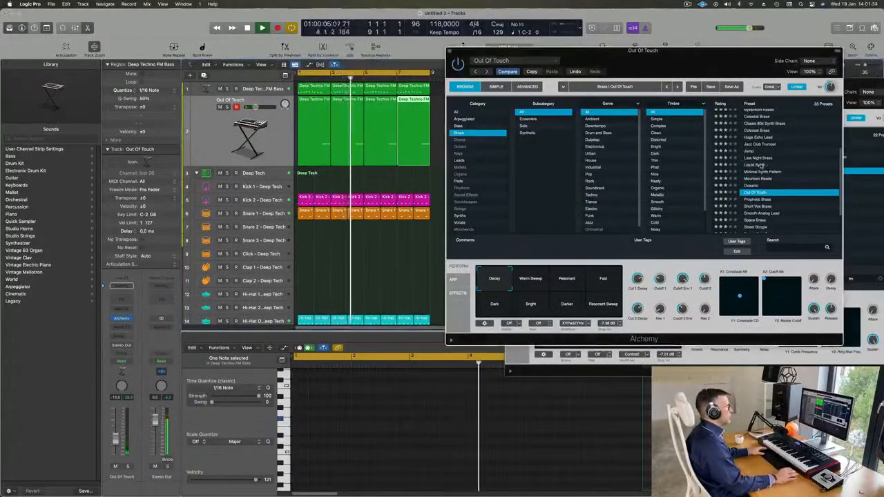
pyautogui.click(757, 166)
pyautogui.scroll(3, 808, 152)
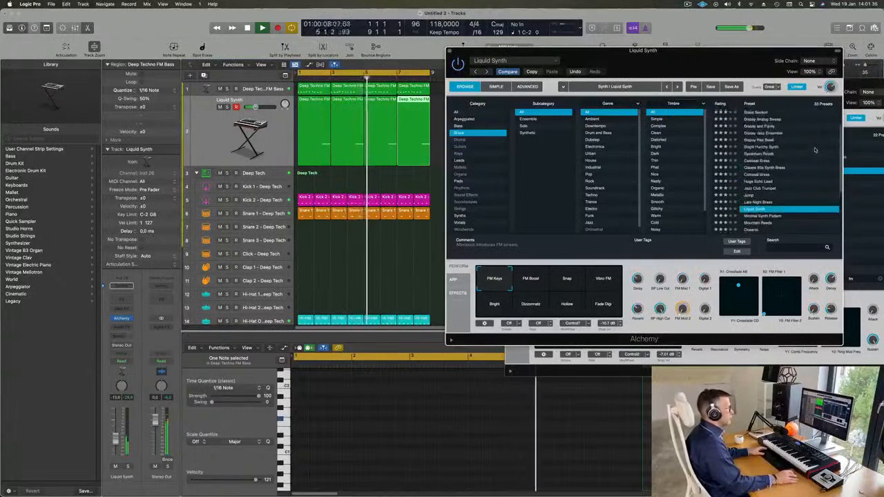
pyautogui.click(759, 141)
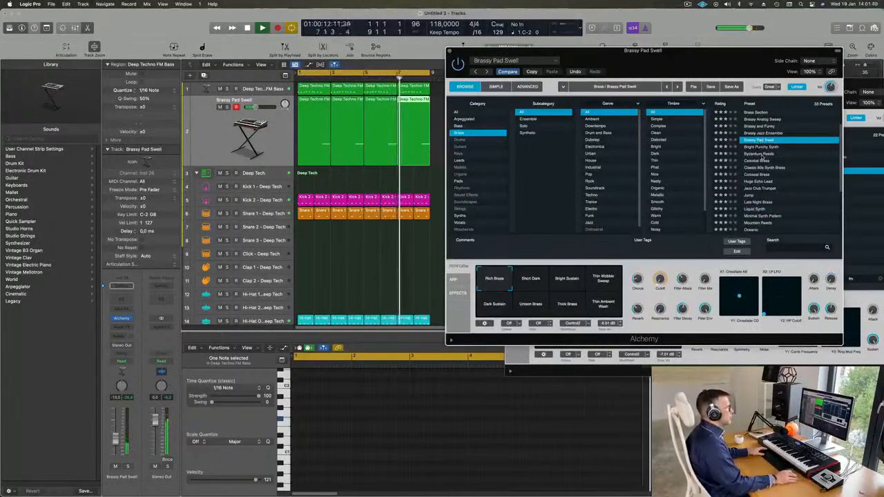
pyautogui.scroll(2, 767, 152)
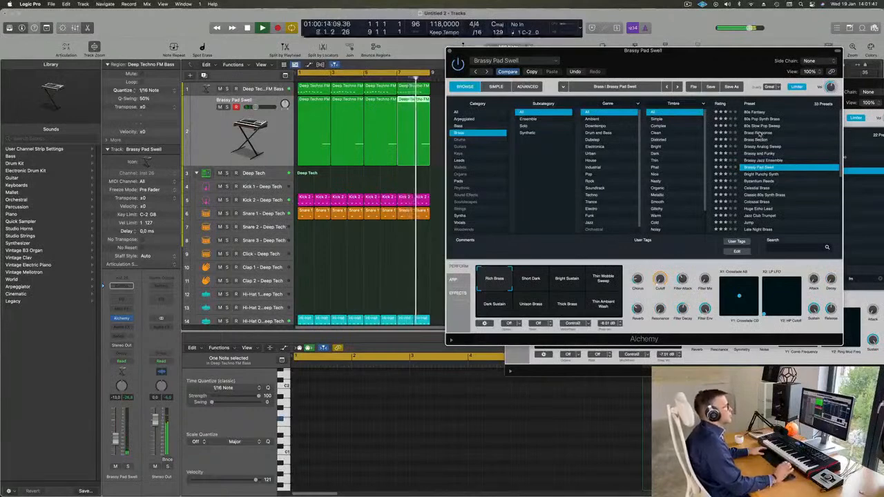
# Step: Load the Brass Response preset and try its Resonant Sweep, Soft Brass and Fat Brass variations
pyautogui.click(759, 133)
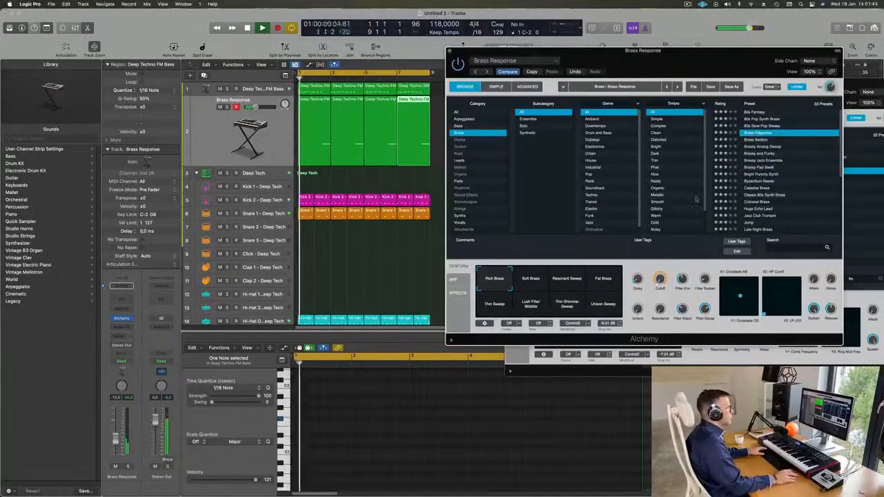
pyautogui.click(567, 283)
pyautogui.click(535, 285)
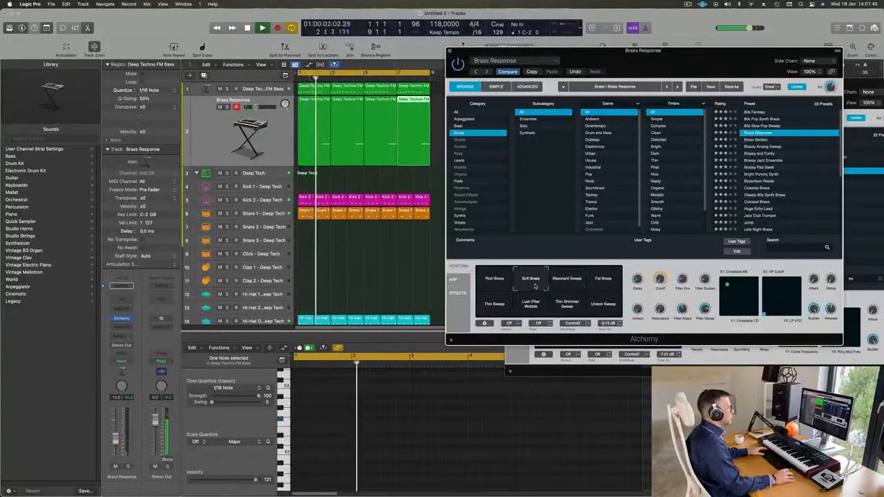
pyautogui.click(605, 282)
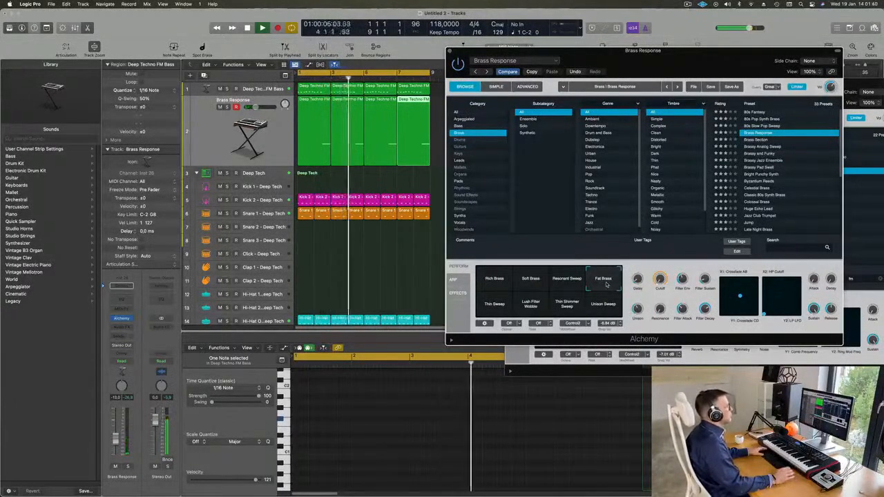
# Step: Audition the Brassy Jazz Ensemble and Byzantium Reeds presets during playback, trying the Chopper variation of Byzantium Reeds
pyautogui.click(764, 160)
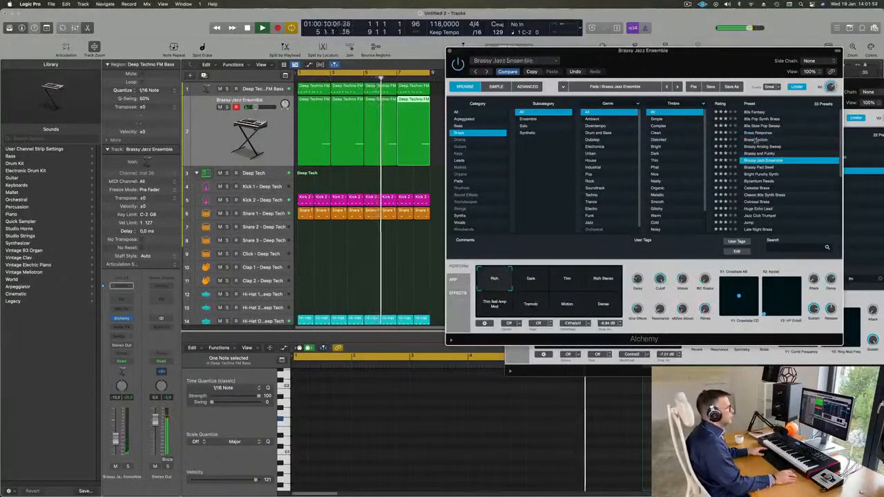
pyautogui.scroll(-2, 813, 160)
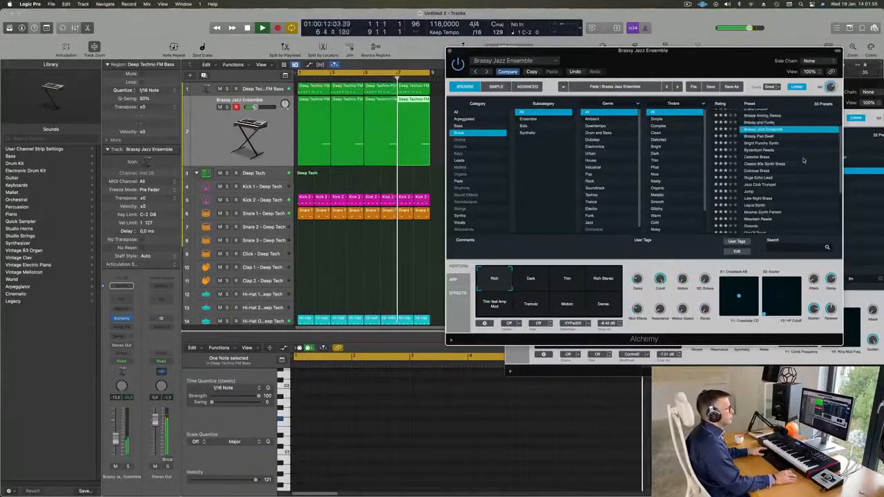
pyautogui.click(757, 156)
pyautogui.click(757, 150)
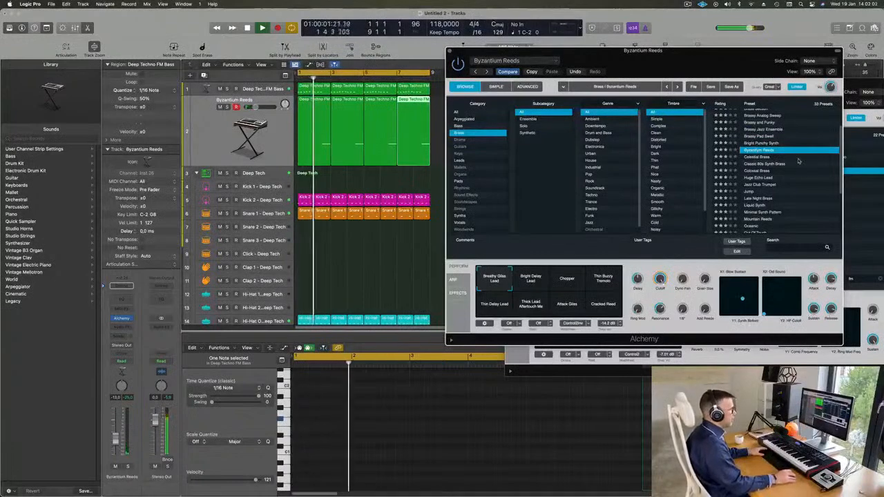
pyautogui.scroll(-2, 787, 183)
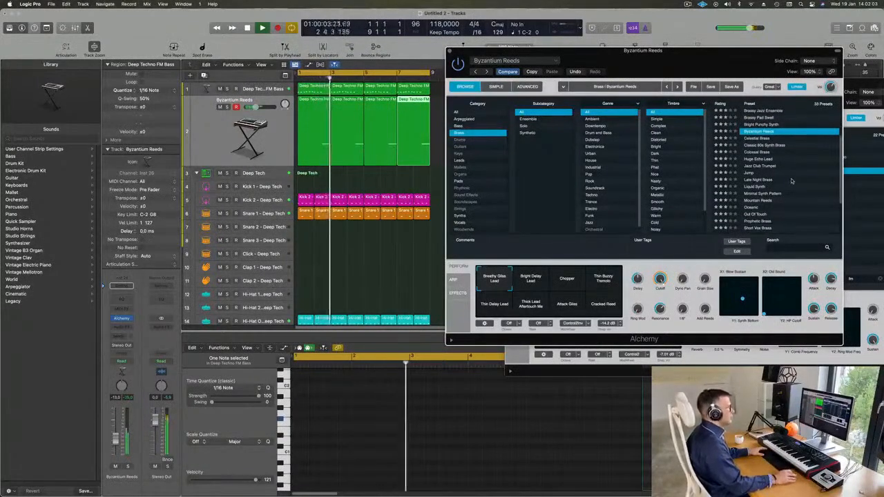
pyautogui.click(563, 271)
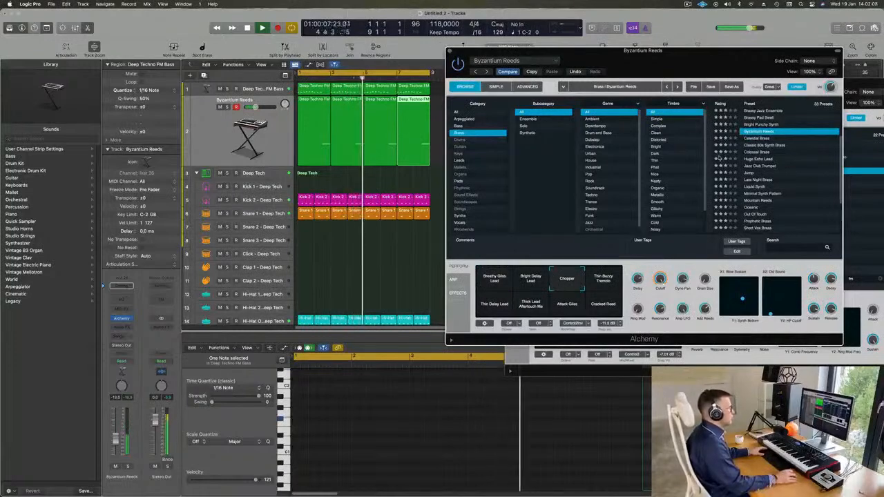
# Step: Audition the brass presets Huge Echo Lead, Jazz Club Trumpet, Jump, Late Night Brass and Oceanic
pyautogui.click(767, 160)
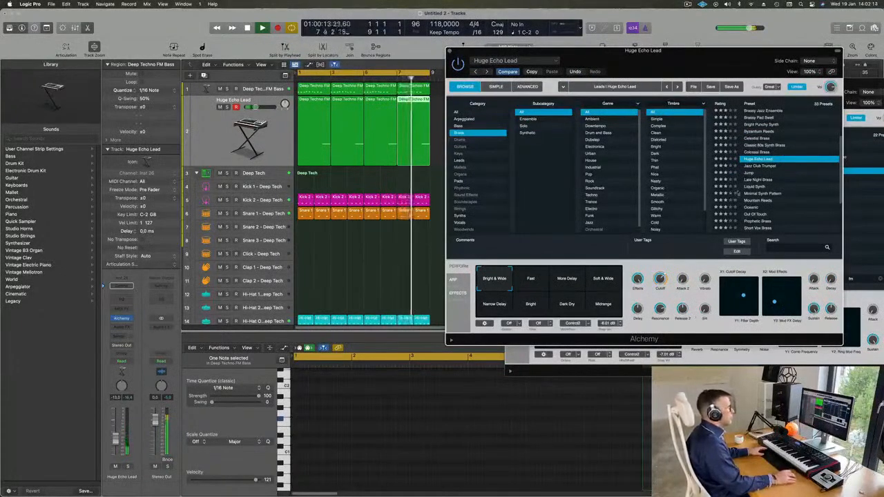
pyautogui.click(756, 166)
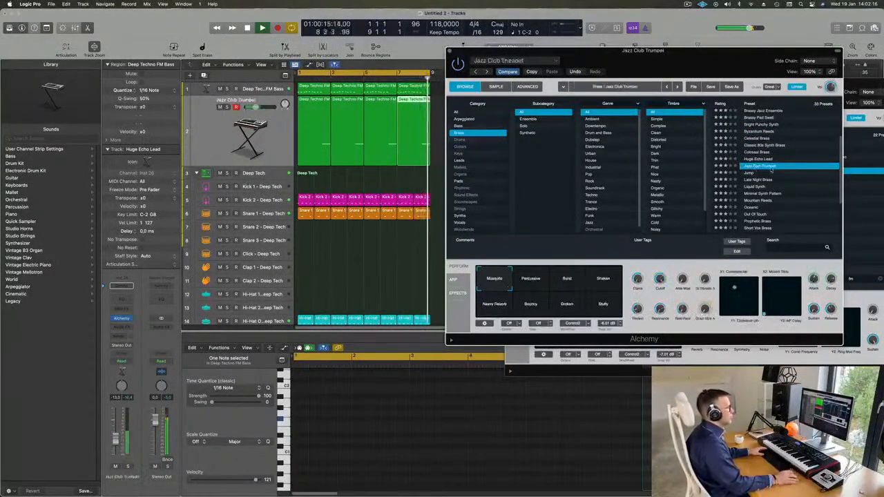
pyautogui.click(749, 173)
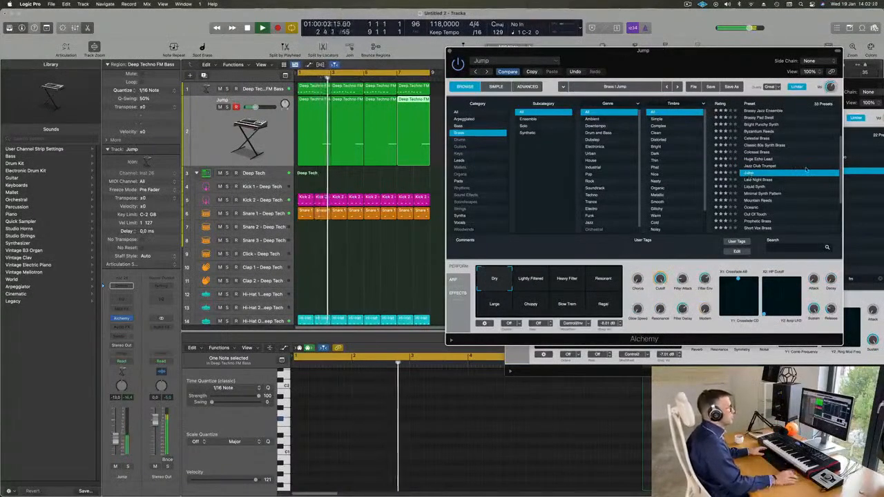
pyautogui.scroll(-4, 757, 166)
pyautogui.click(765, 153)
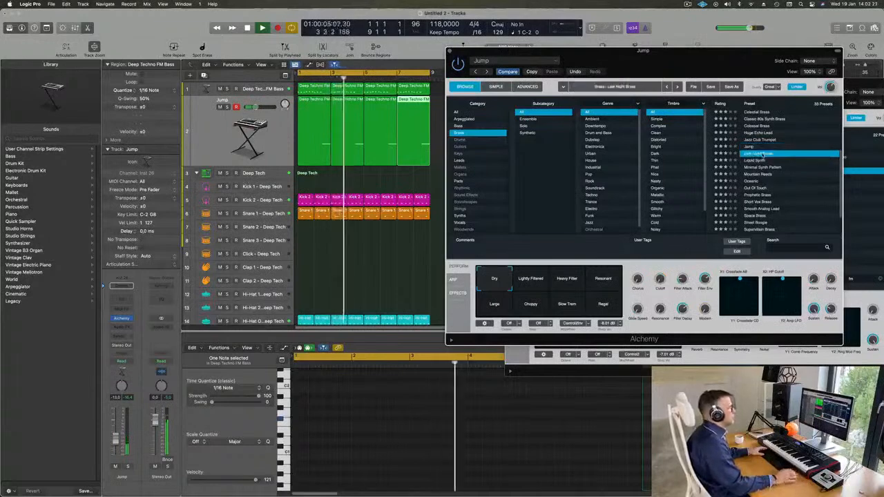
pyautogui.click(755, 181)
pyautogui.scroll(-4, 770, 173)
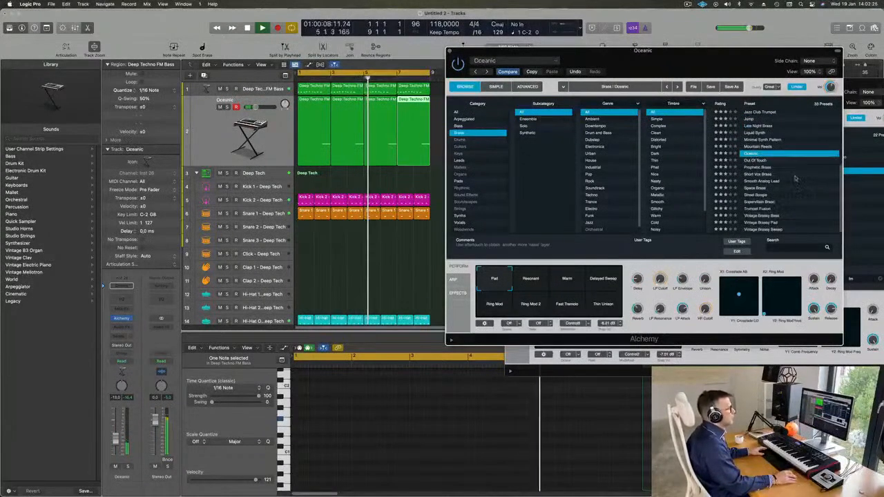
# Step: Load the Prophetic Brass preset, compare its variations and settle on Wow Decay, with the track volume raised to -11,0 dB
pyautogui.click(757, 167)
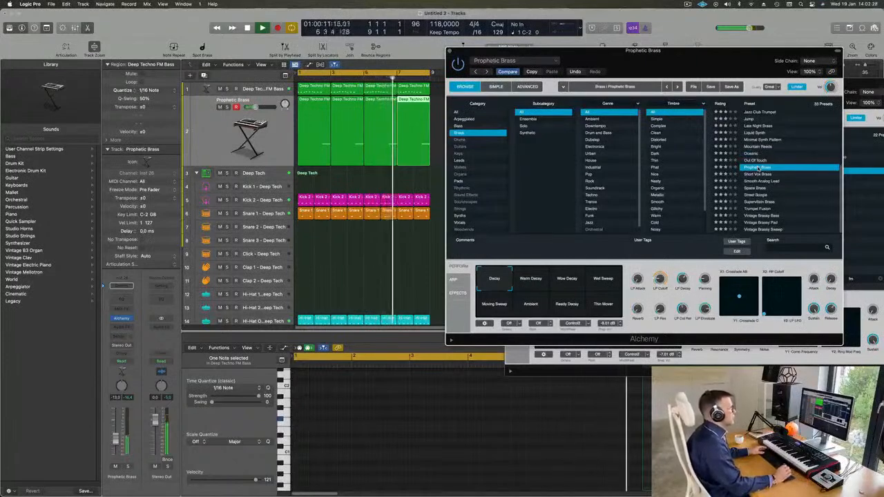
pyautogui.moveTo(695, 60); pyautogui.dragTo(687, 57)
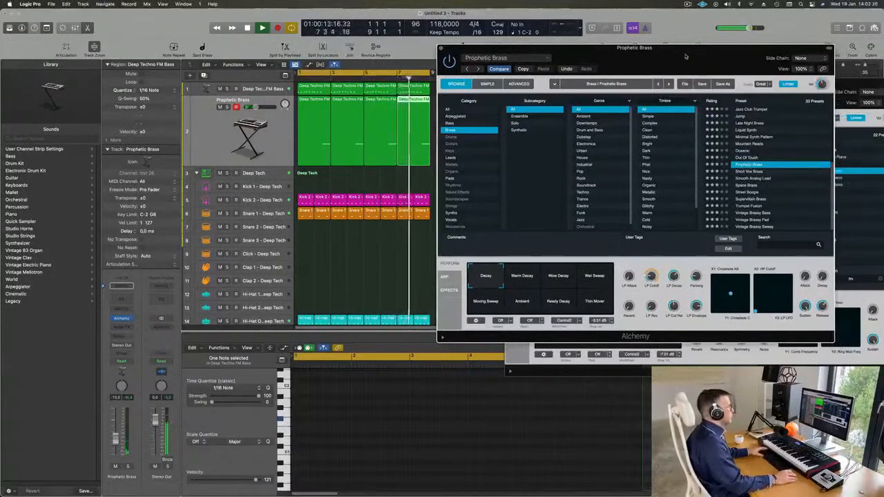
pyautogui.click(520, 290)
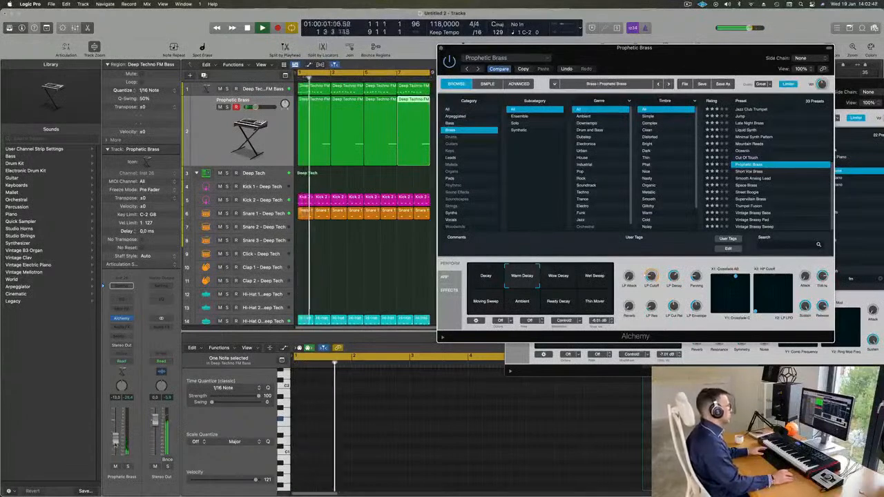
pyautogui.click(550, 280)
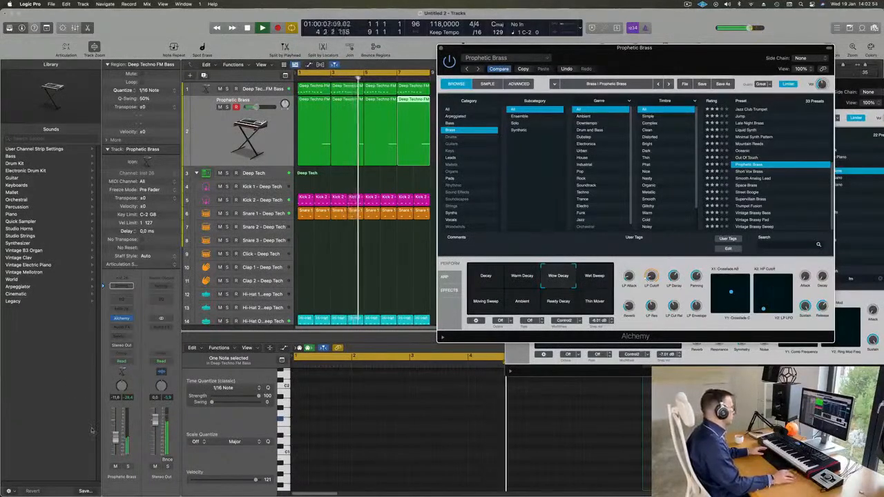
pyautogui.click(116, 438)
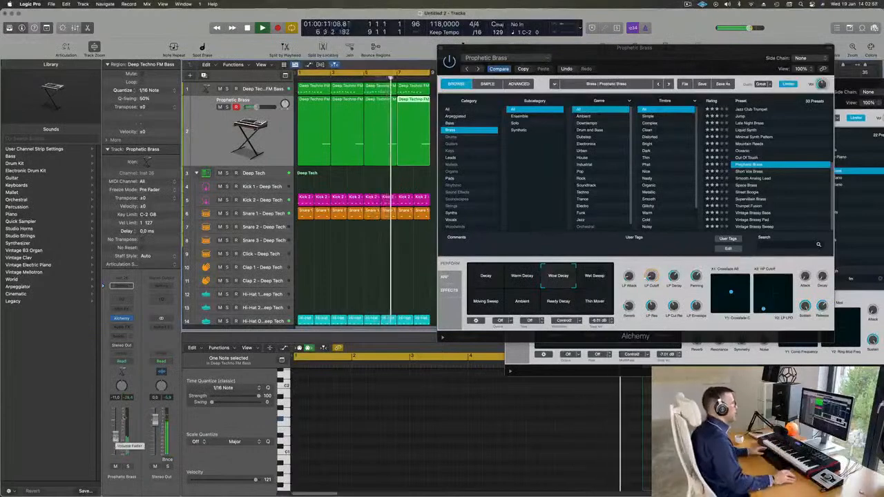
pyautogui.click(529, 305)
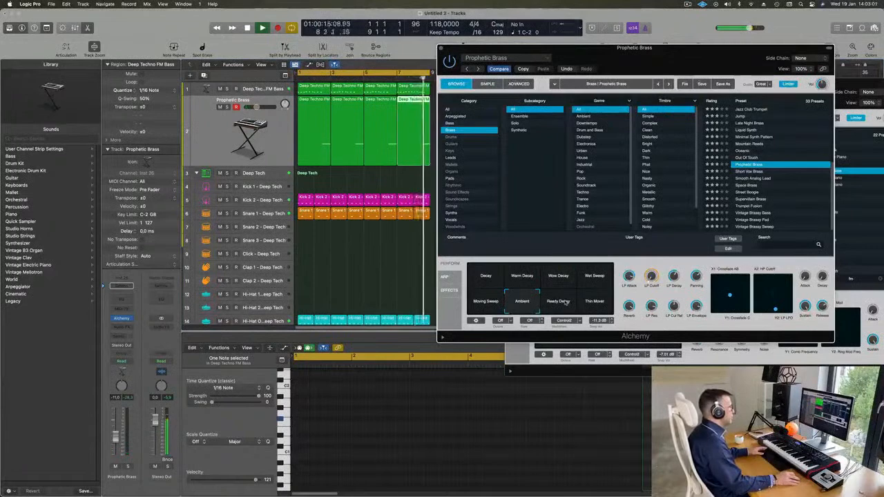
pyautogui.click(558, 277)
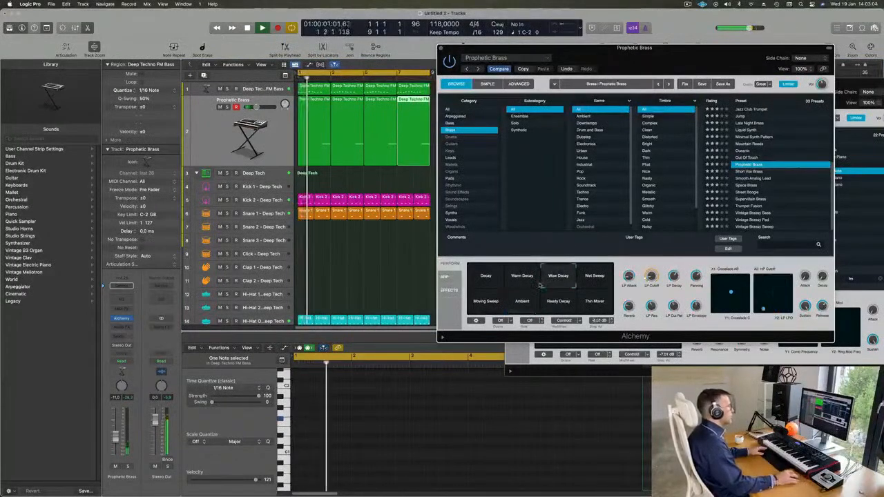
# Step: Close the Prophetic Brass instrument window and zoom the arrangement out to fit all the tracks
pyautogui.moveTo(659, 58); pyautogui.dragTo(605, 62)
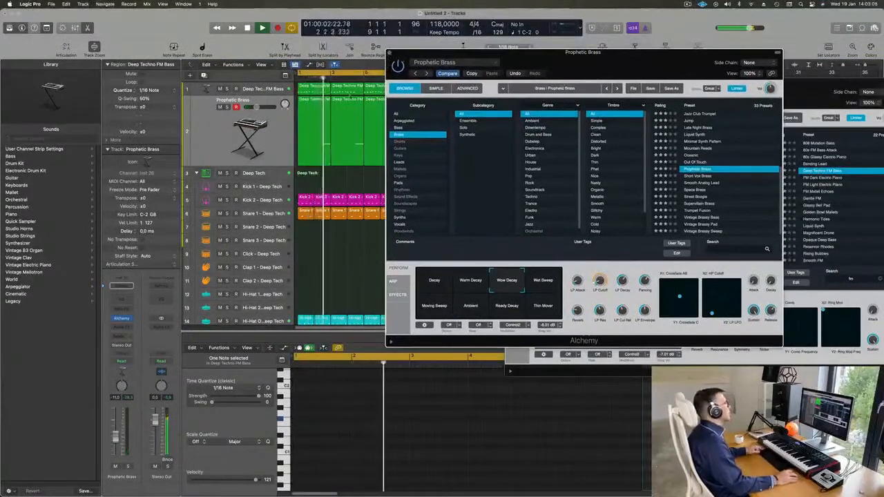
pyautogui.click(388, 51)
pyautogui.press('super+Left')
pyautogui.press('super+Left')
pyautogui.press('super+Up')
pyautogui.press('super+Up')
pyautogui.press('super+Up')
pyautogui.press('super+Up')
pyautogui.press('super+Up')
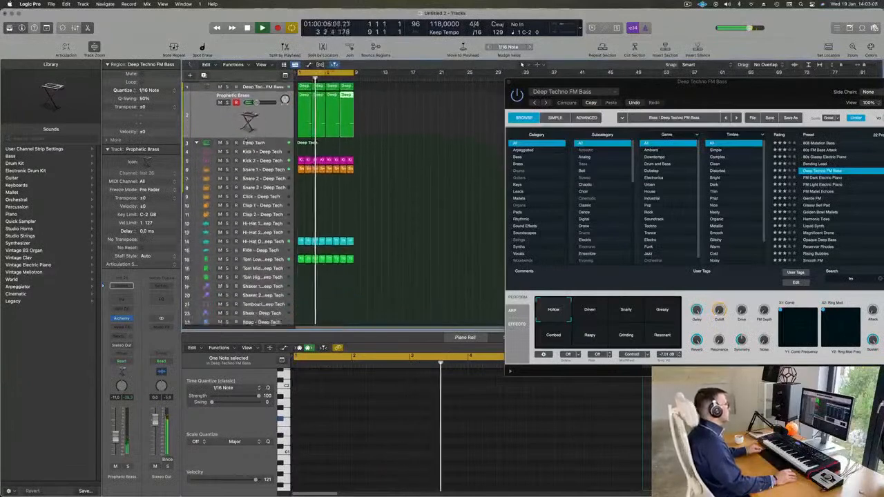
# Step: Close the Deep Techno FM Bass instrument window and the drum machine window
pyautogui.moveTo(679, 94); pyautogui.dragTo(563, 171)
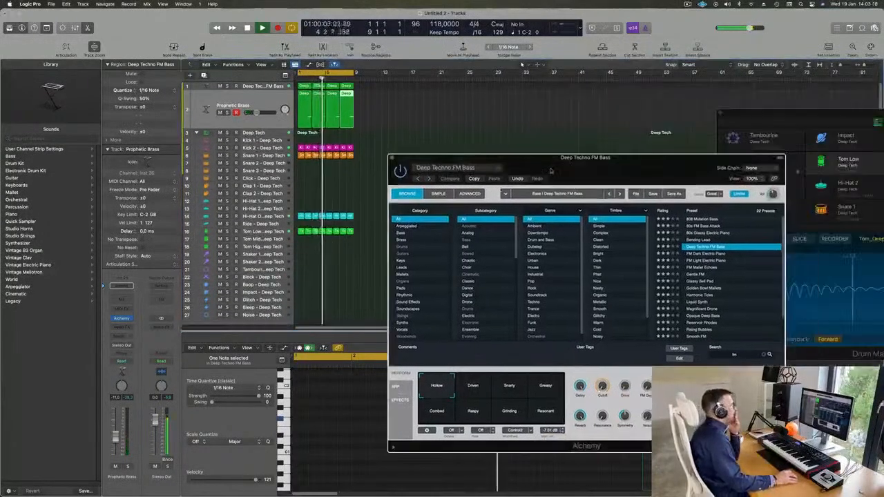
pyautogui.click(392, 159)
pyautogui.moveTo(738, 117); pyautogui.dragTo(442, 153)
pyautogui.click(423, 149)
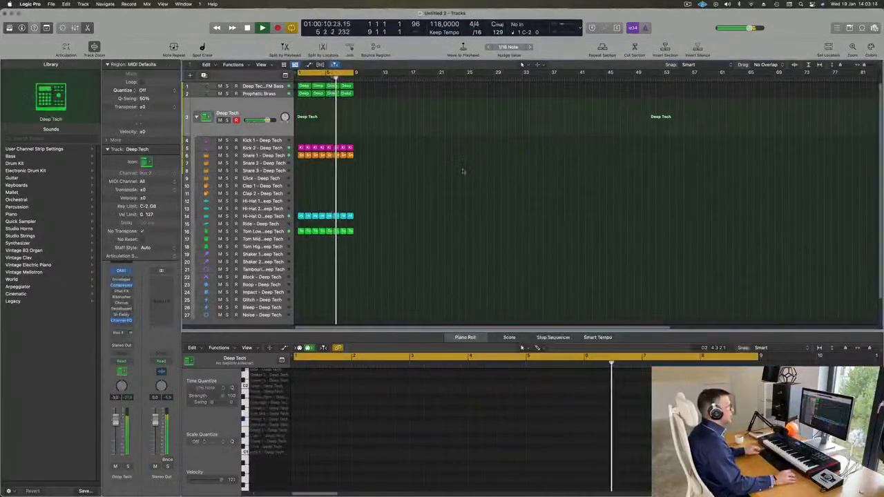
# Step: Open the loop browser and search the loops for "deep"
pyautogui.press('alt+super+p')
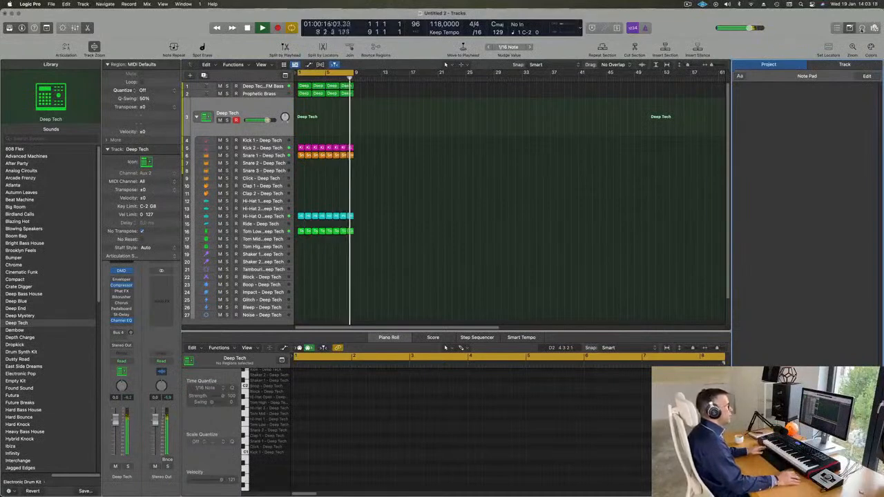
pyautogui.press('o')
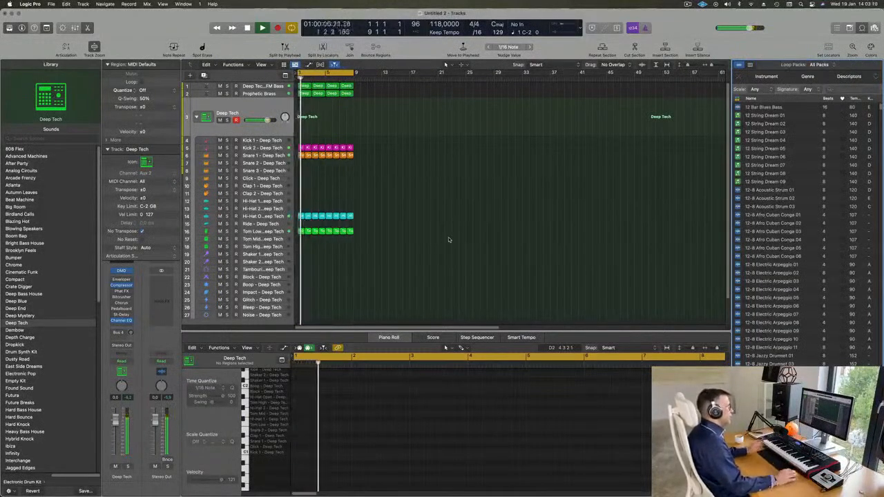
pyautogui.scroll(-20, 795, 180)
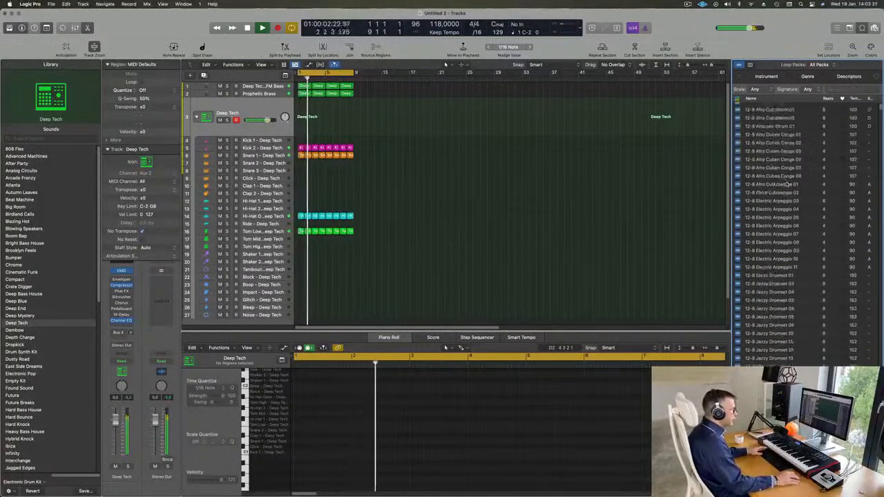
pyautogui.scroll(-15, 795, 181)
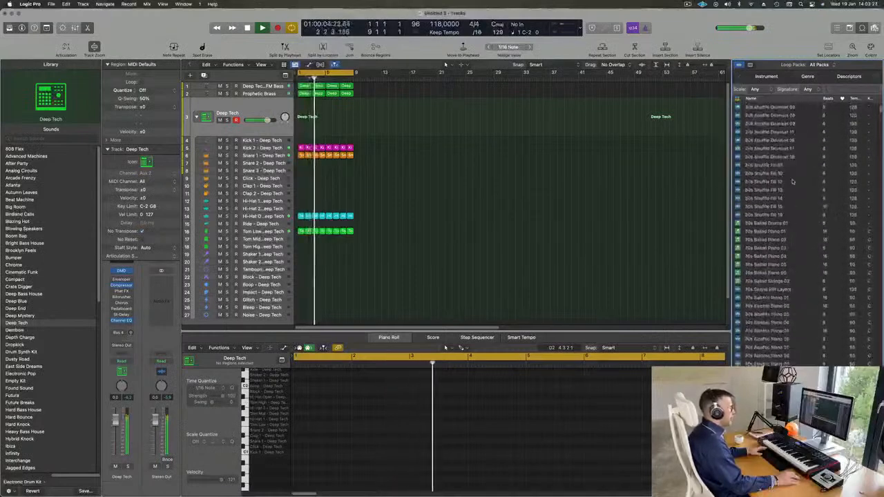
pyautogui.scroll(-15, 793, 181)
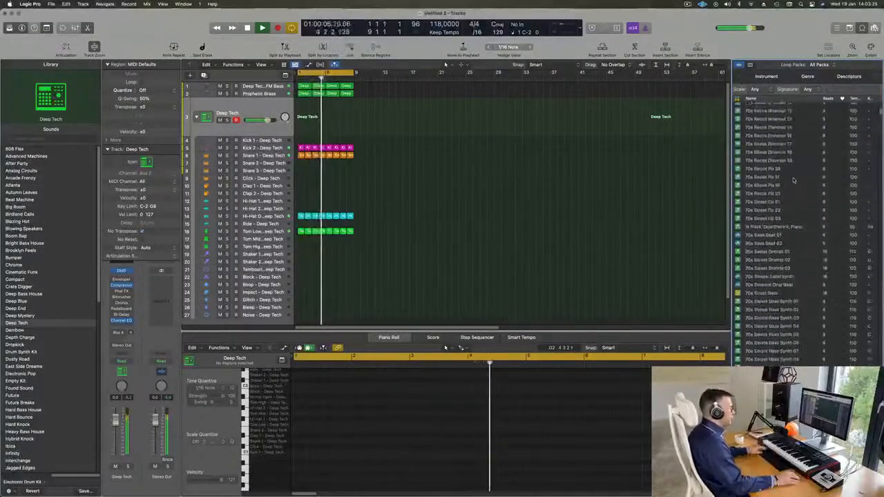
pyautogui.scroll(-15, 793, 180)
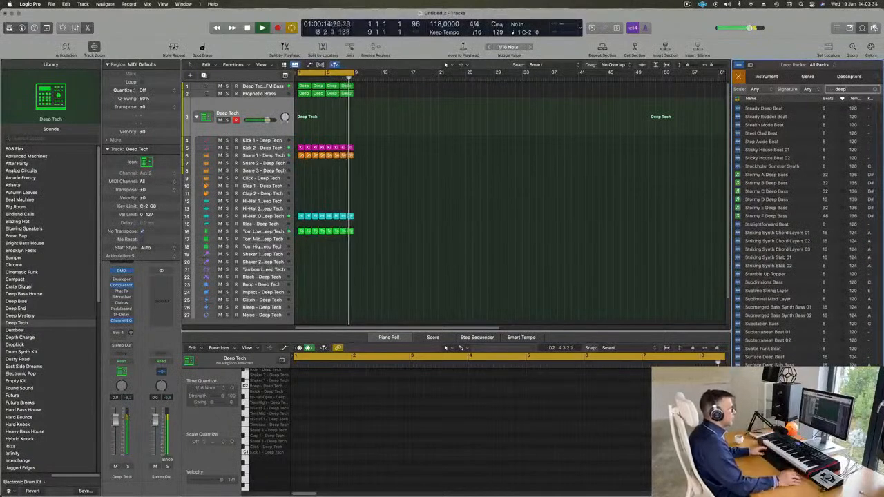
# Step: Browse the "deep" loops from the Deep Precision to the Deep Undertone entries, previewing Deep Thumpy Beat and a Deep Undertone String Ensemble loop
pyautogui.scroll(20, 812, 188)
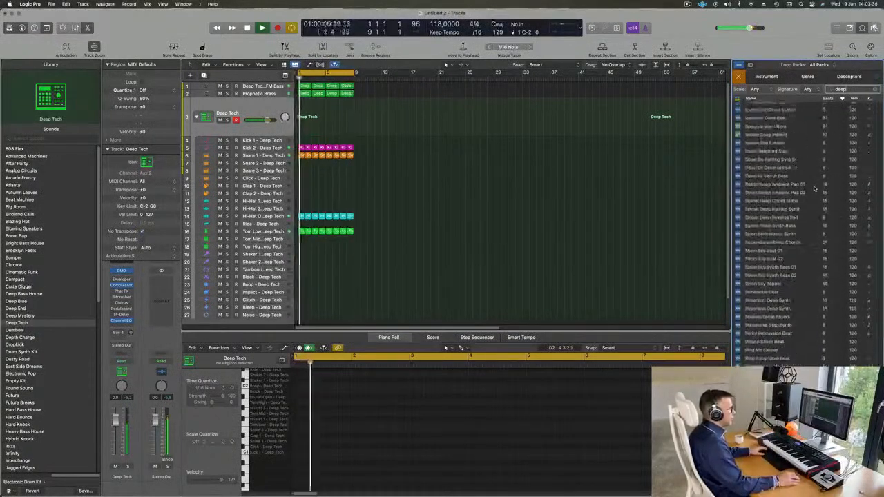
pyautogui.scroll(3, 815, 180)
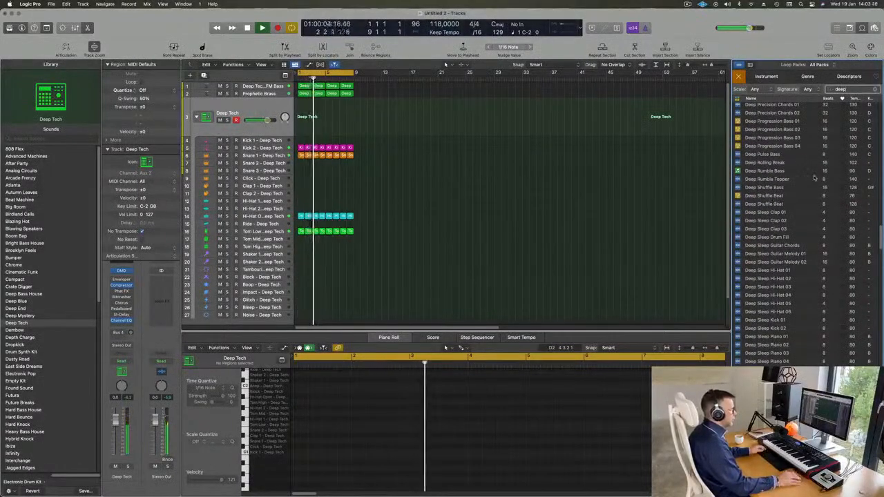
pyautogui.scroll(-10, 815, 186)
pyautogui.scroll(-4, 815, 203)
pyautogui.scroll(-3, 815, 203)
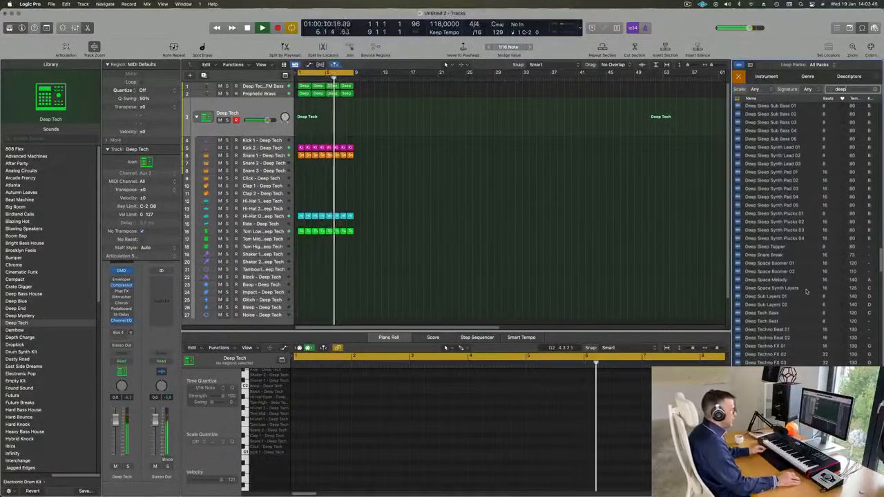
pyautogui.scroll(-1, 806, 290)
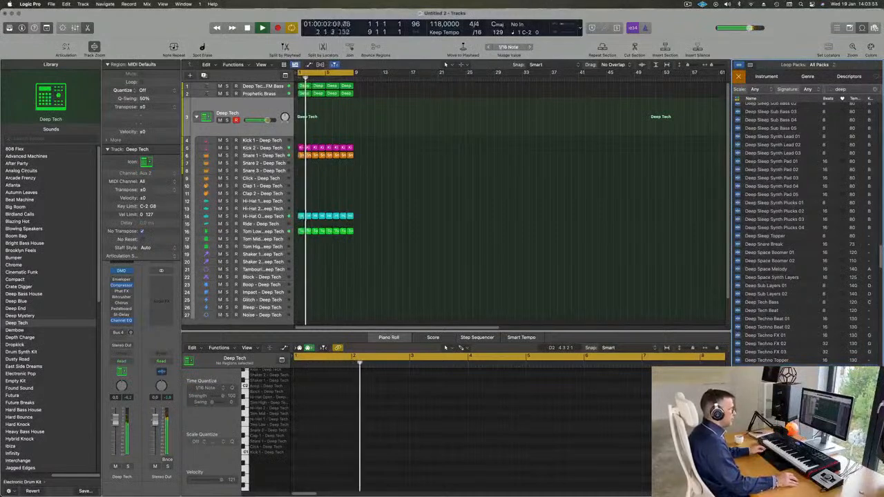
pyautogui.scroll(-1, 800, 353)
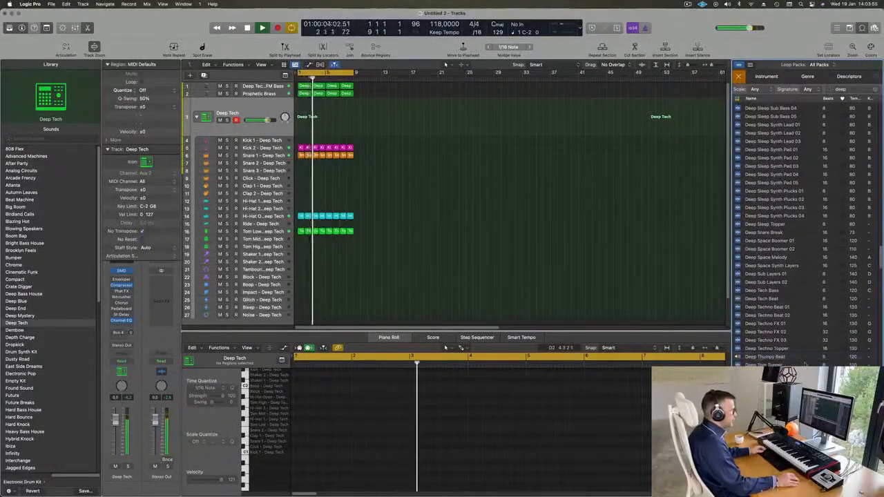
pyautogui.scroll(-2, 810, 351)
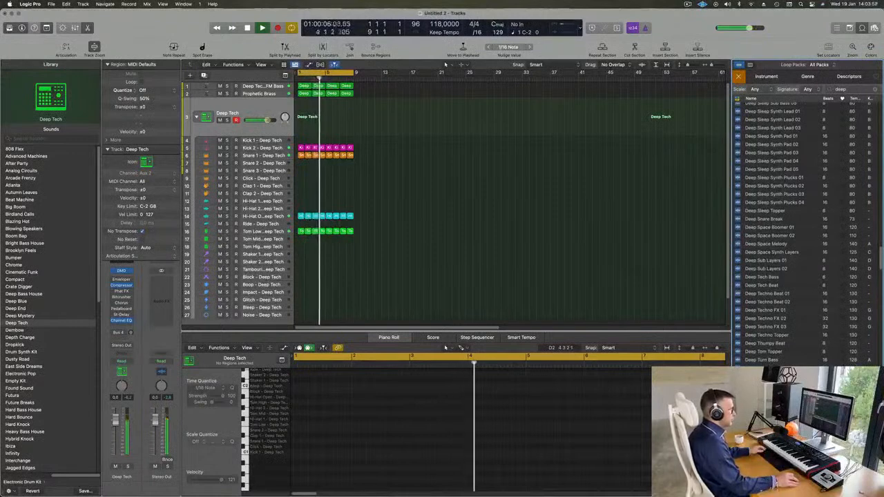
pyautogui.scroll(-5, 801, 297)
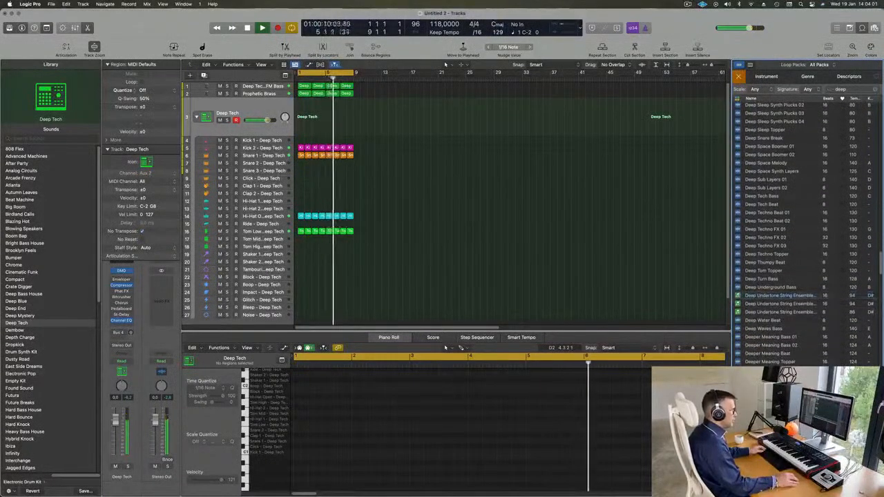
# Step: Preview the Desire A Deep Bass and Dez - Roll Deep loops against the playing beat
pyautogui.scroll(-3, 797, 346)
pyautogui.click(806, 351)
pyautogui.scroll(-1, 807, 353)
pyautogui.scroll(-1, 809, 353)
pyautogui.click(768, 354)
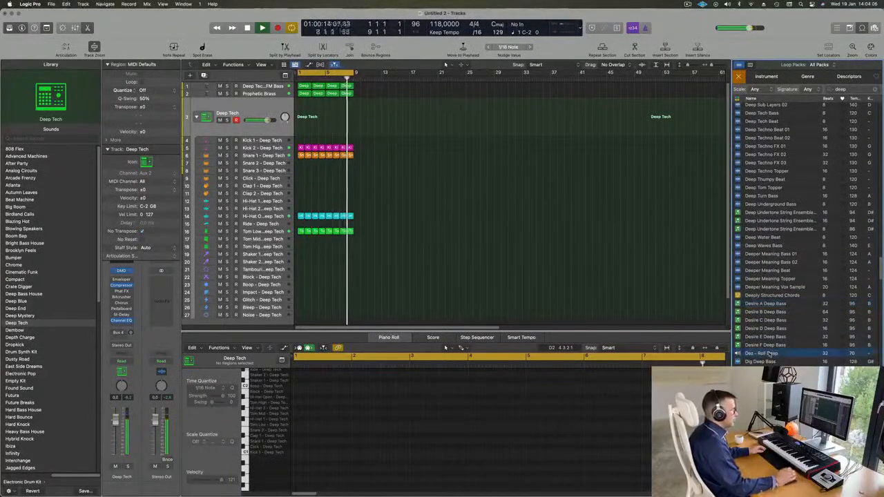
# Step: Preview the Digging Deep Beat 01, Digging Deep Beat 02 and Digging Deep Synth Bass 01 loops against the playing beat
pyautogui.scroll(-5, 816, 316)
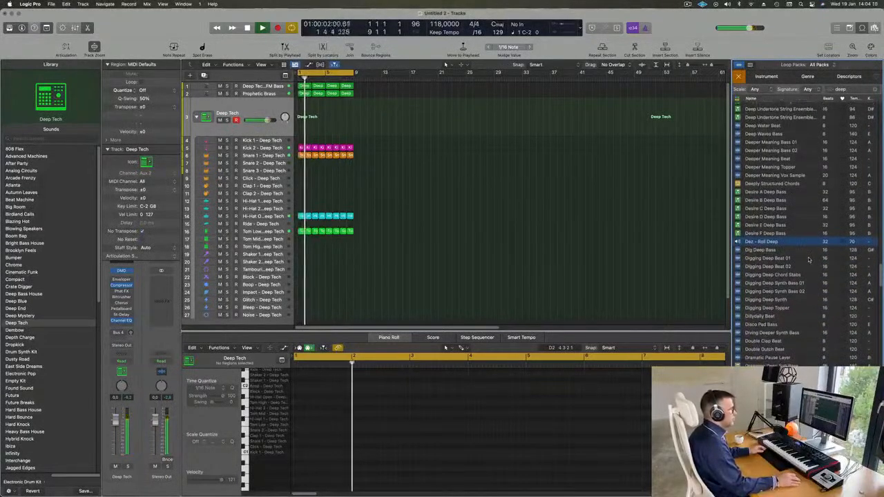
pyautogui.click(768, 257)
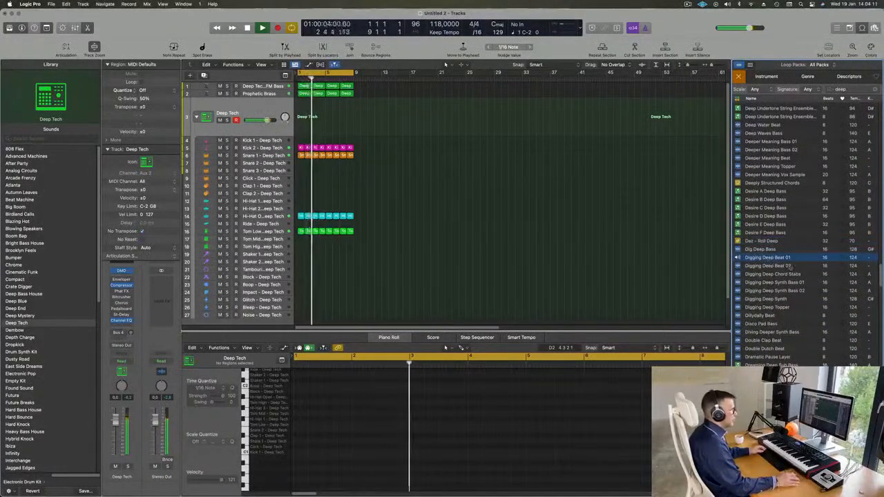
pyautogui.scroll(-1, 801, 282)
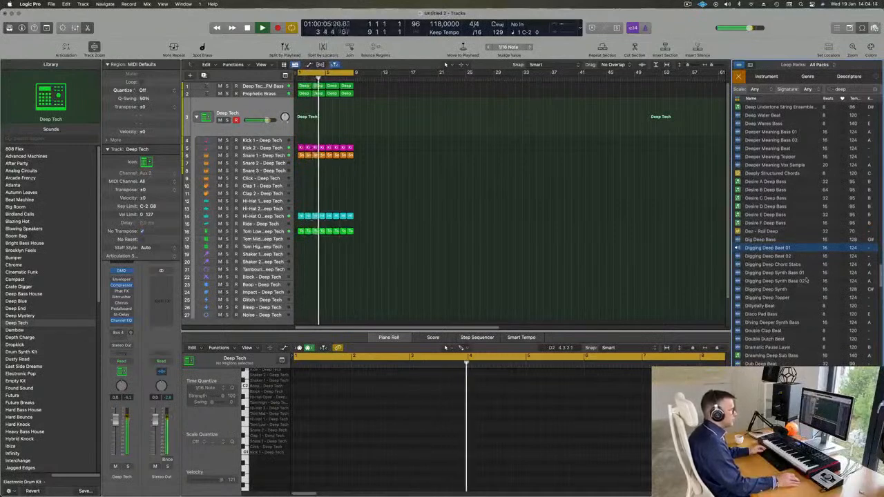
pyautogui.scroll(-1, 806, 279)
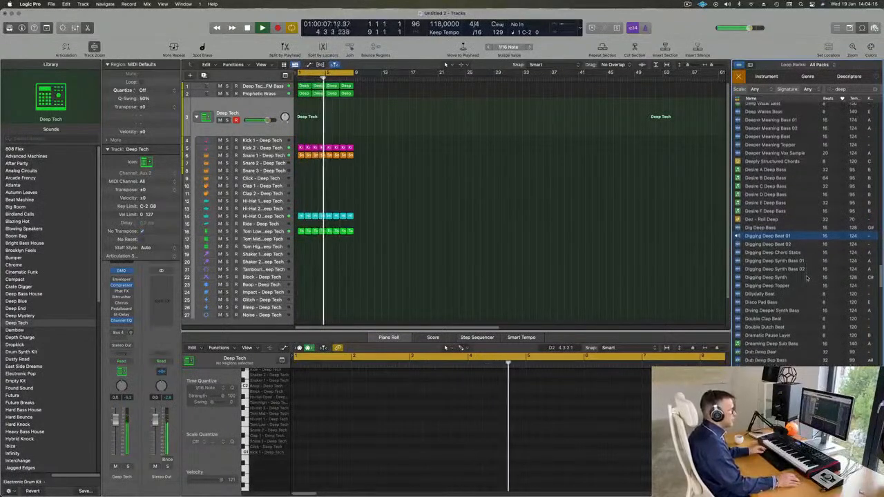
pyautogui.click(768, 244)
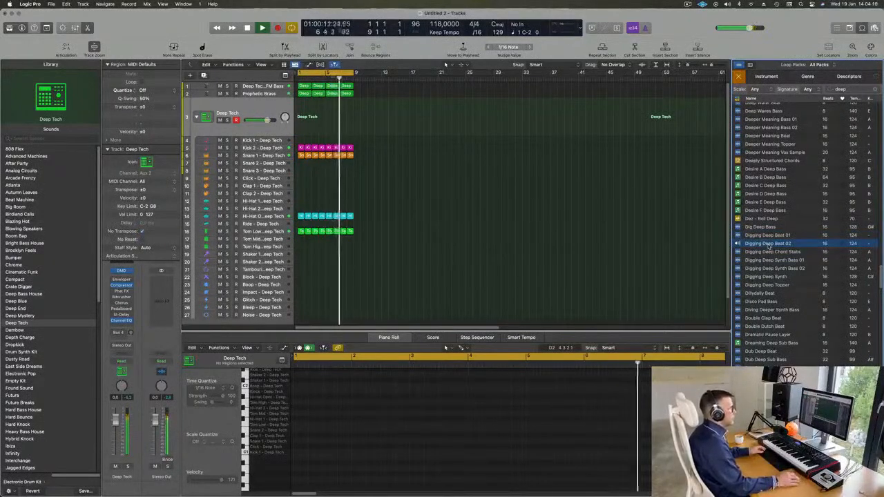
pyautogui.click(770, 261)
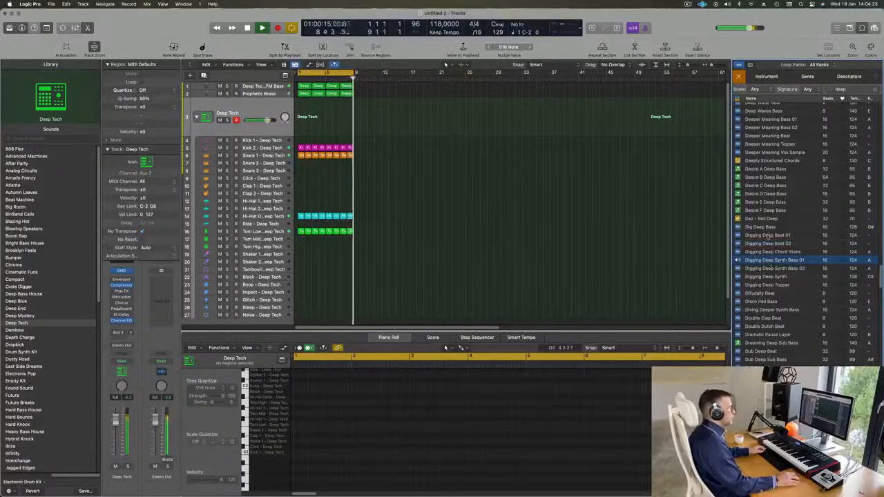
# Step: Add the Digging Deep Beat 01 loop at bar 1 on a new audio track below the drums and select that track
pyautogui.click(768, 235)
pyautogui.moveTo(768, 235); pyautogui.dragTo(299, 307)
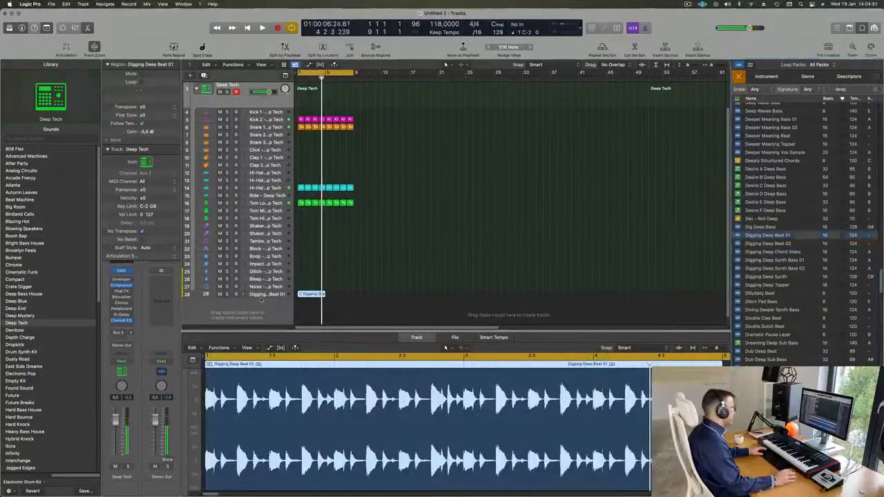
pyautogui.click(259, 296)
# Step: Set the Digging Deep Beat 01 track's volume to about -11.6 dB, checking it soloed and in the mix
pyautogui.press('space')
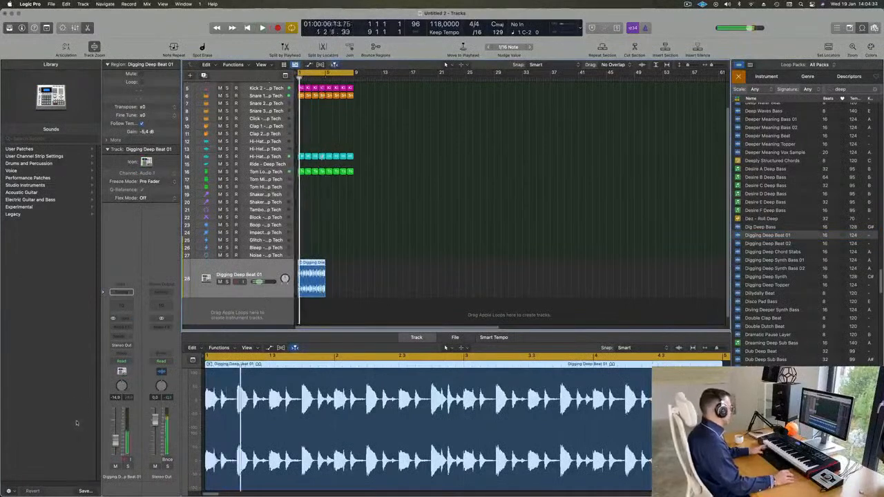
pyautogui.press('space')
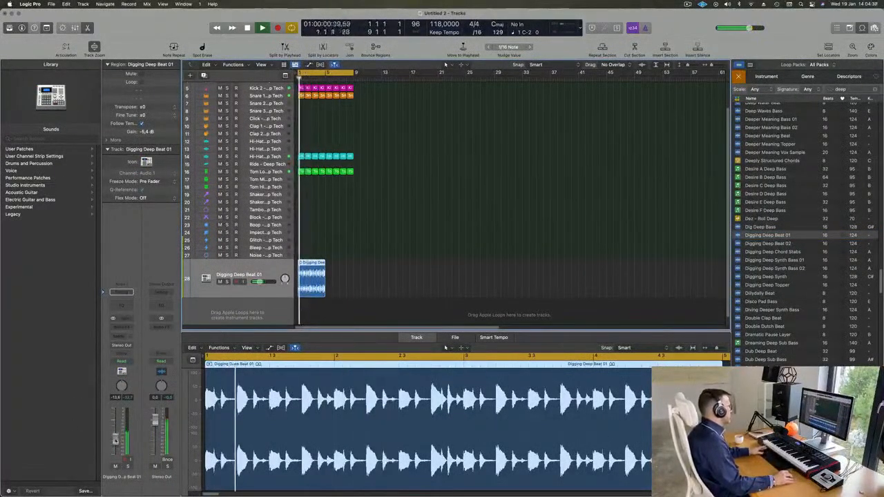
pyautogui.click(128, 467)
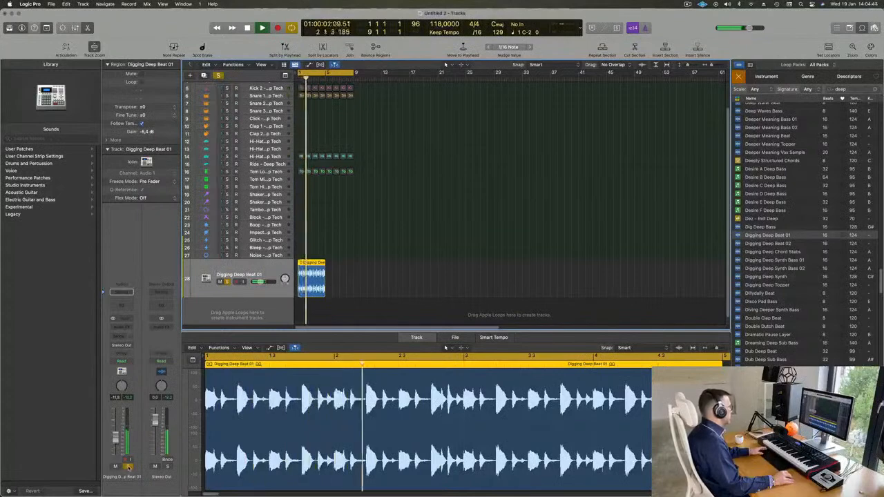
pyautogui.click(127, 467)
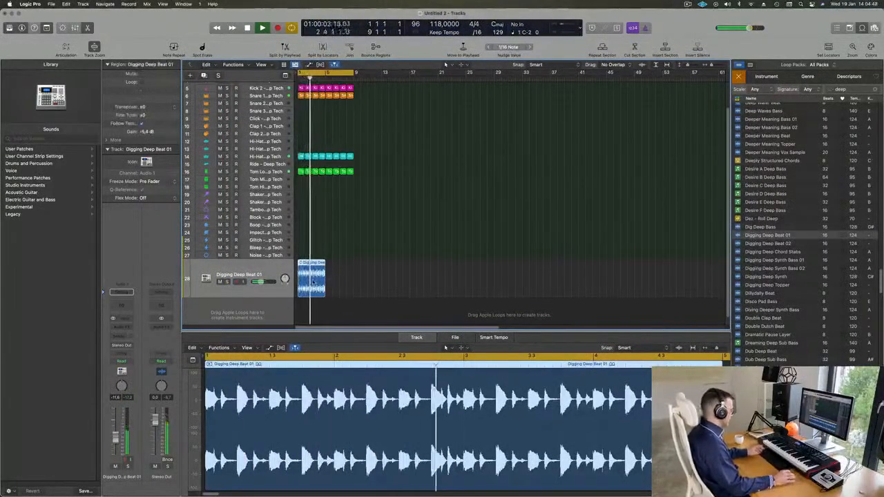
# Step: Repeat the Digging Deep Beat 01 region once to fill eight bars and select both of the track's regions
pyautogui.press('super+r')
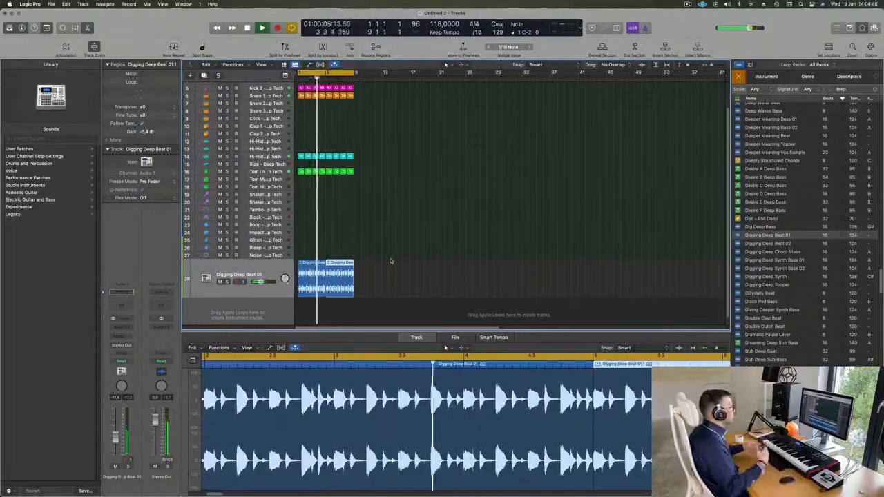
pyautogui.click(264, 275)
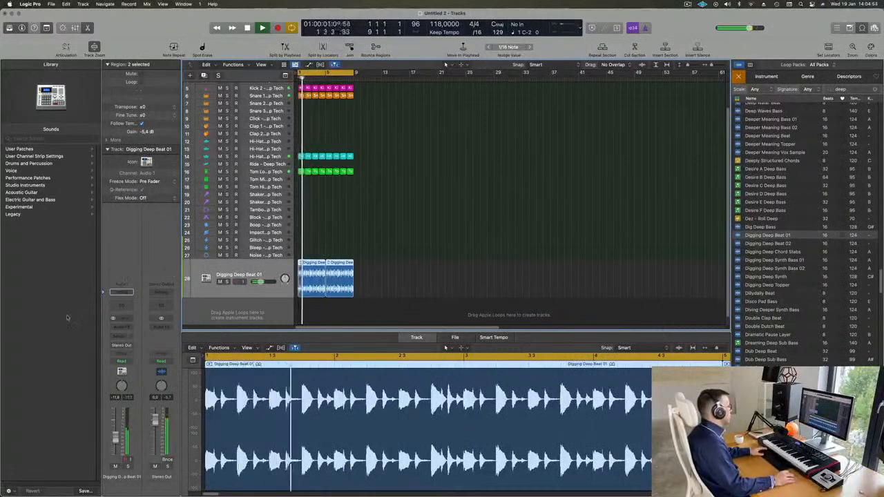
# Step: Insert a stereo Ensemble modulation effect on the Digging Deep Beat 01 track
pyautogui.click(122, 327)
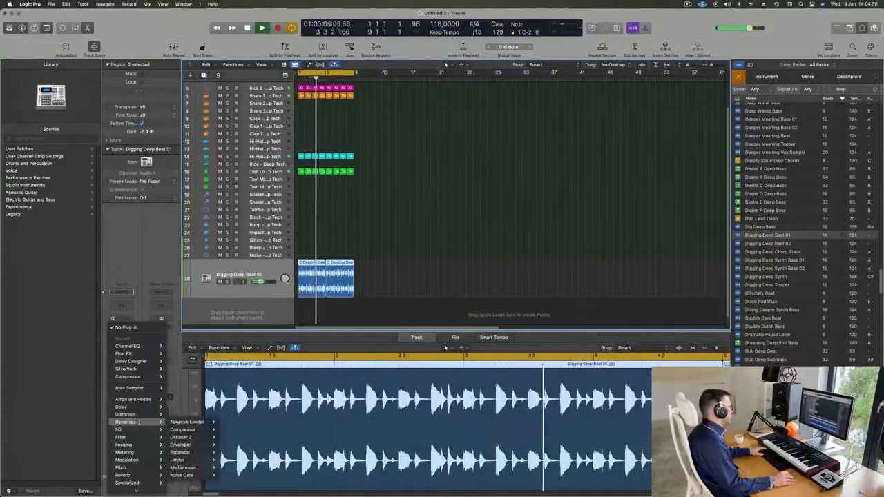
pyautogui.moveTo(144, 453)
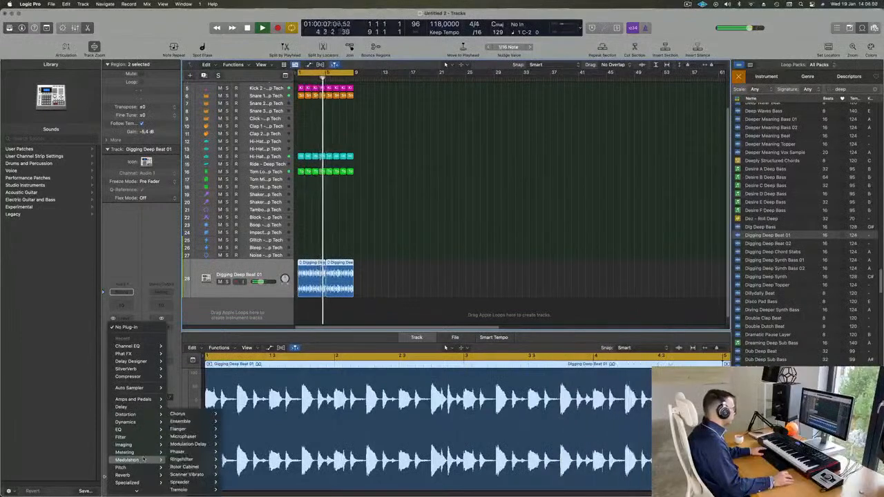
pyautogui.moveTo(188, 424)
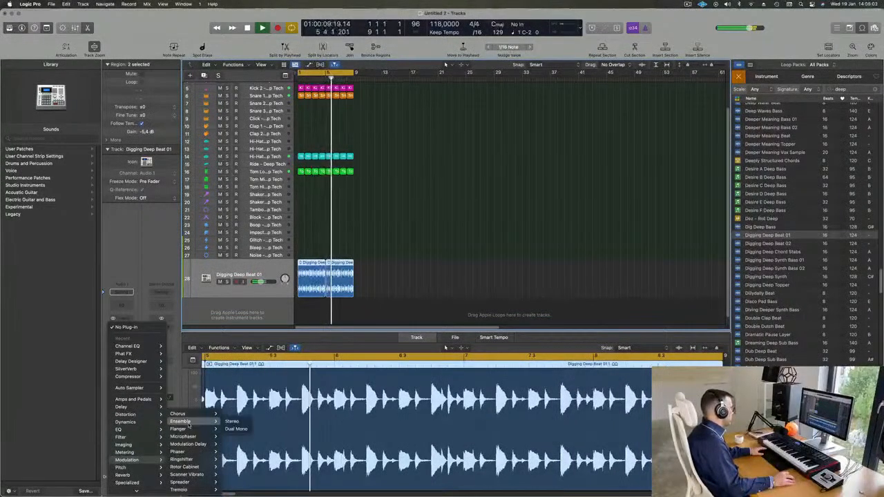
pyautogui.click(231, 421)
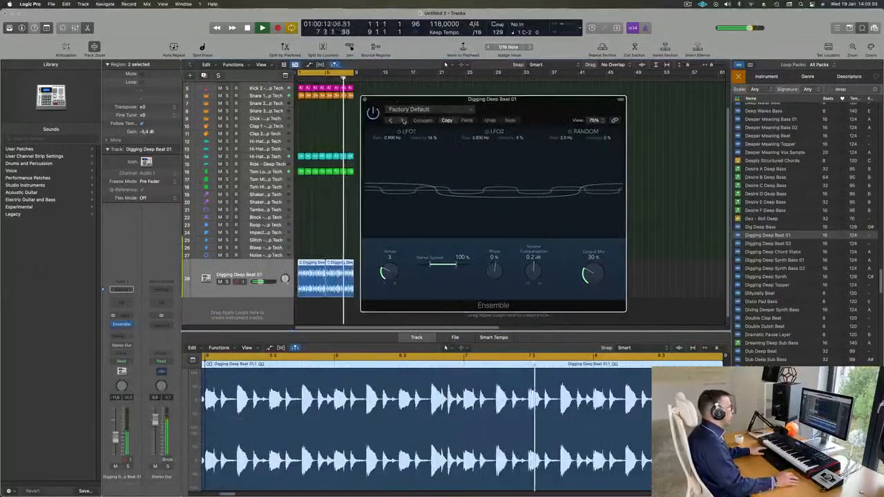
# Step: Audition the Ensemble presets Doubler, Rich Modulation, Screen Door, Symphonic 5 Voice, Synth String Ensemble and Vintage Dimension
pyautogui.moveTo(509, 104); pyautogui.dragTo(538, 107)
pyautogui.click(431, 124)
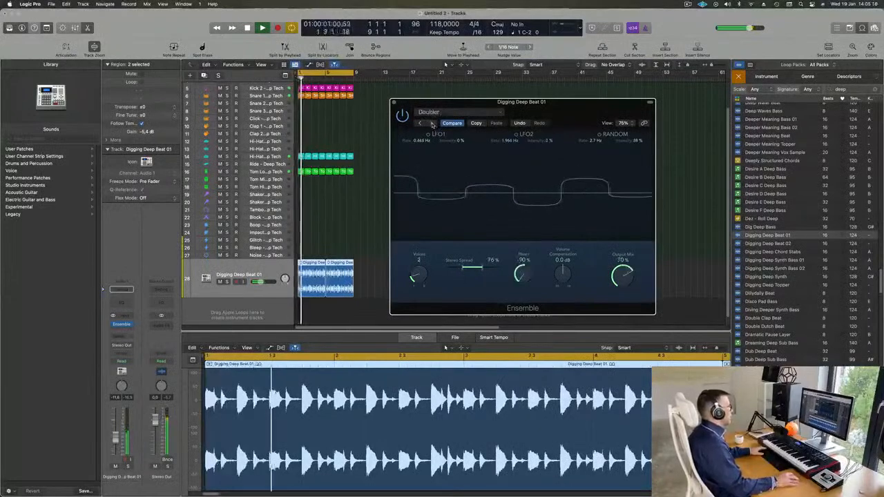
pyautogui.click(432, 124)
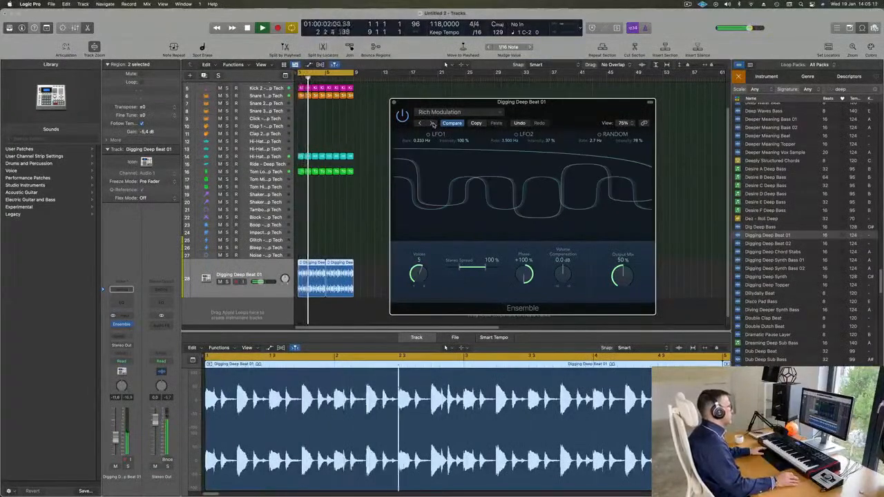
pyautogui.click(431, 123)
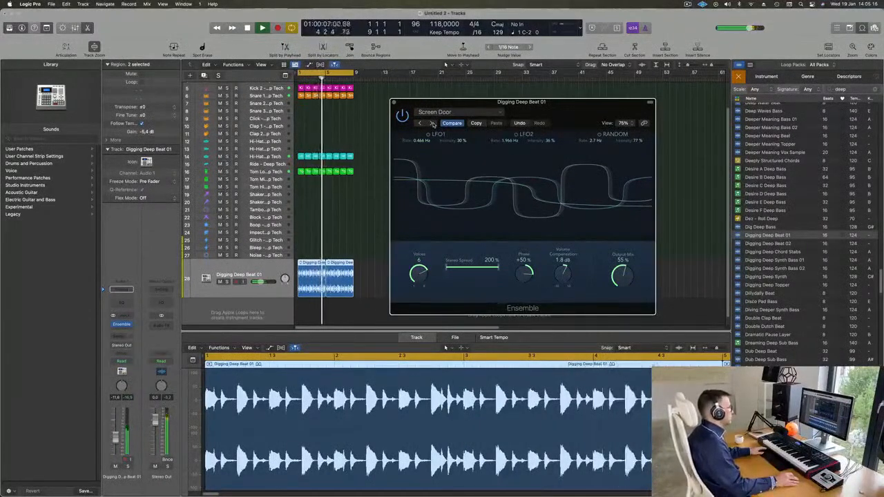
pyautogui.click(432, 123)
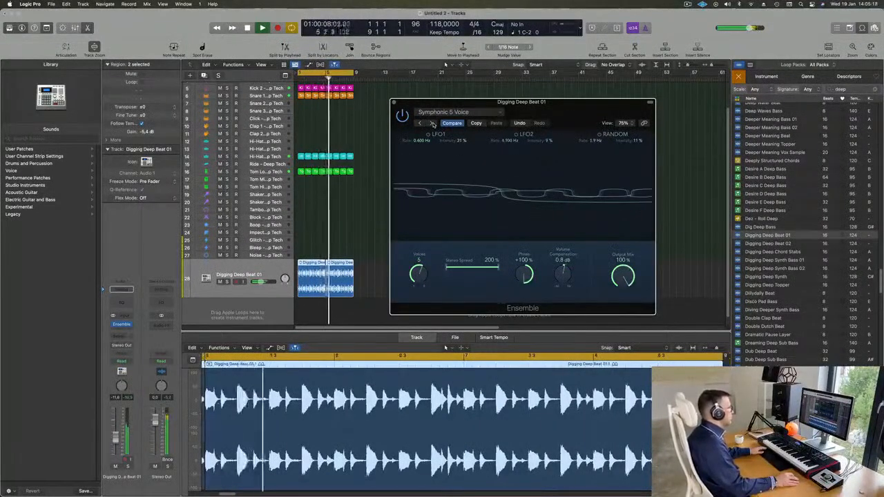
pyautogui.click(432, 124)
pyautogui.click(442, 112)
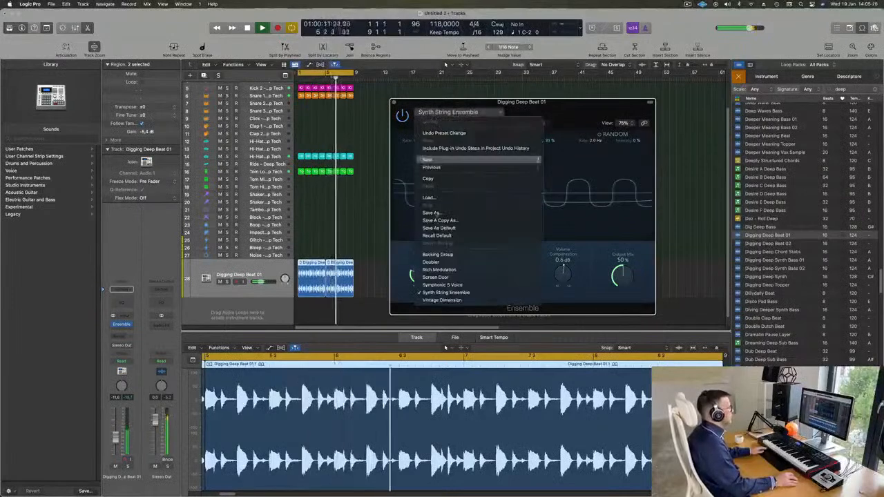
pyautogui.click(456, 300)
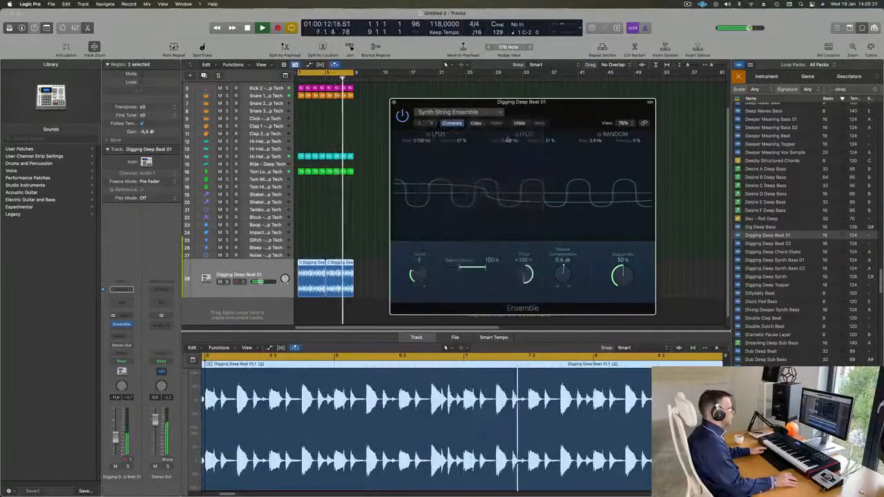
# Step: Load the Doubler preset in Ensemble and set its output mix to about 53%
pyautogui.moveTo(508, 101); pyautogui.dragTo(457, 108)
pyautogui.click(397, 118)
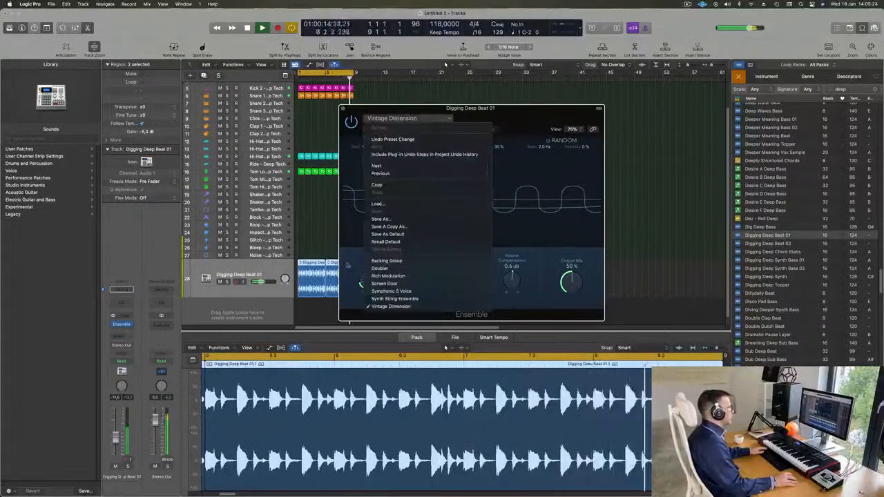
pyautogui.click(381, 268)
pyautogui.moveTo(540, 114); pyautogui.dragTo(521, 114)
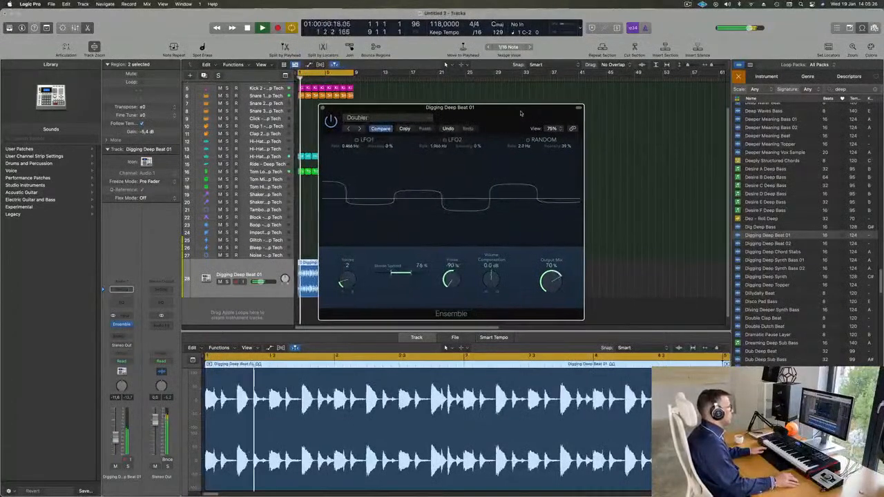
pyautogui.moveTo(552, 280); pyautogui.dragTo(553, 228)
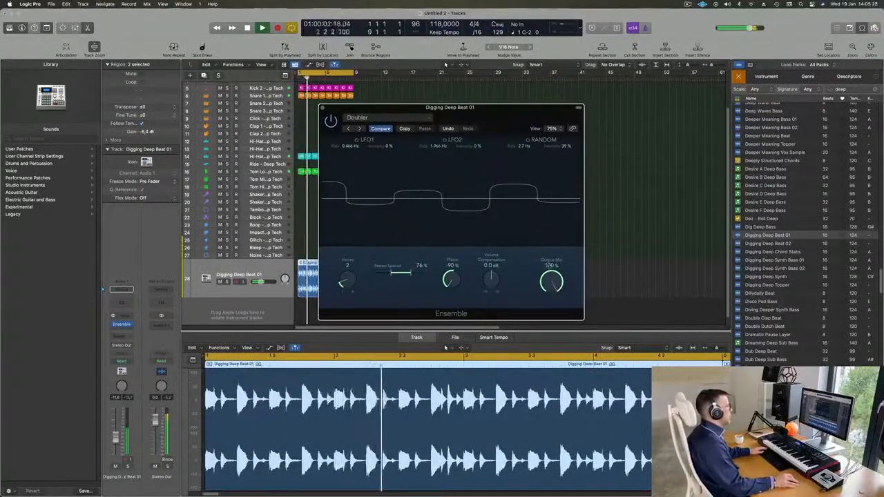
pyautogui.moveTo(552, 281); pyautogui.dragTo(446, 347)
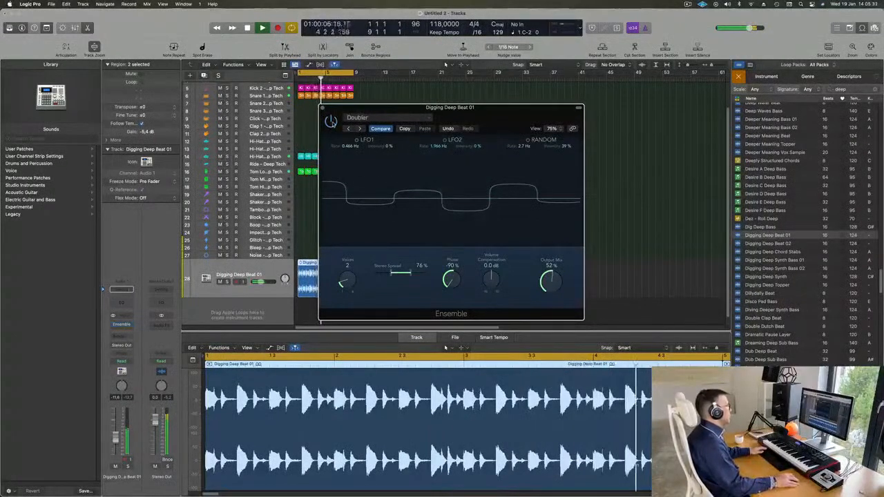
# Step: Compare the beat with Ensemble bypassed, set its stereo spread to 200% and close the plug-in window
pyautogui.click(332, 124)
pyautogui.moveTo(504, 192); pyautogui.dragTo(483, 190)
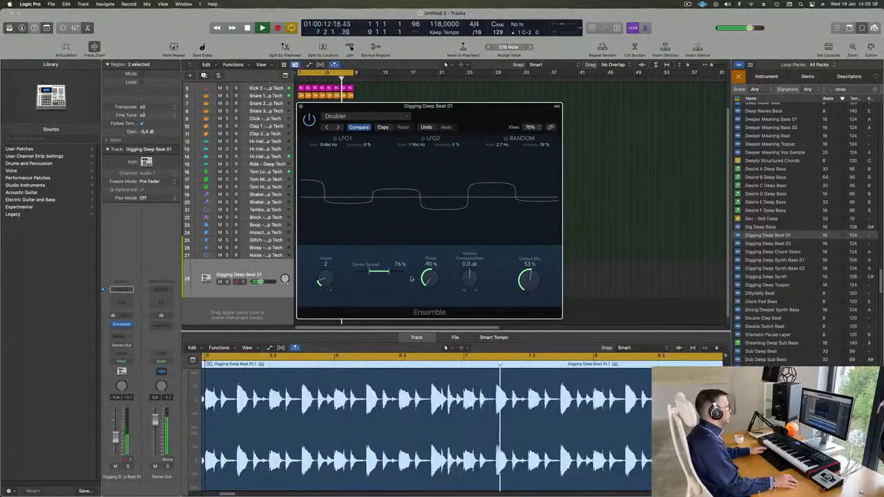
pyautogui.moveTo(391, 275); pyautogui.dragTo(437, 188)
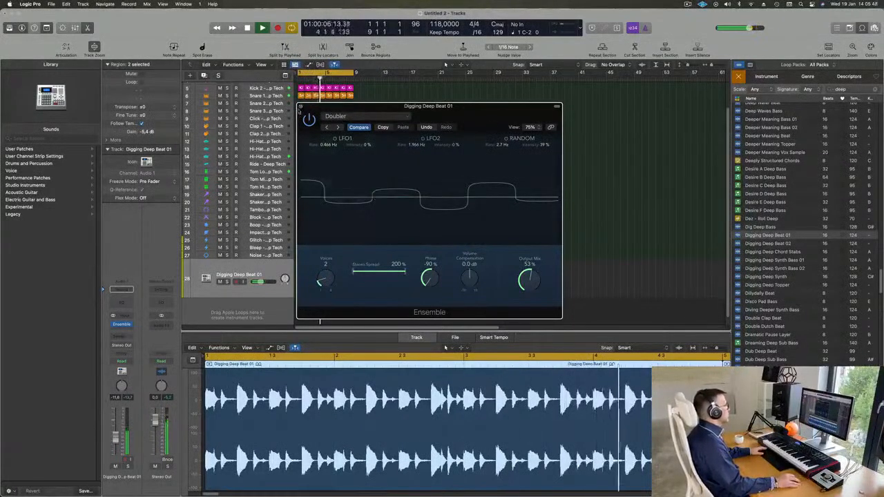
pyautogui.click(300, 106)
# Step: Restart playback, lower the Digging Deep Beat 01 track to about -13.6 dB and compare the mix with it muted and unmuted
pyautogui.press('Return')
pyautogui.press('Return')
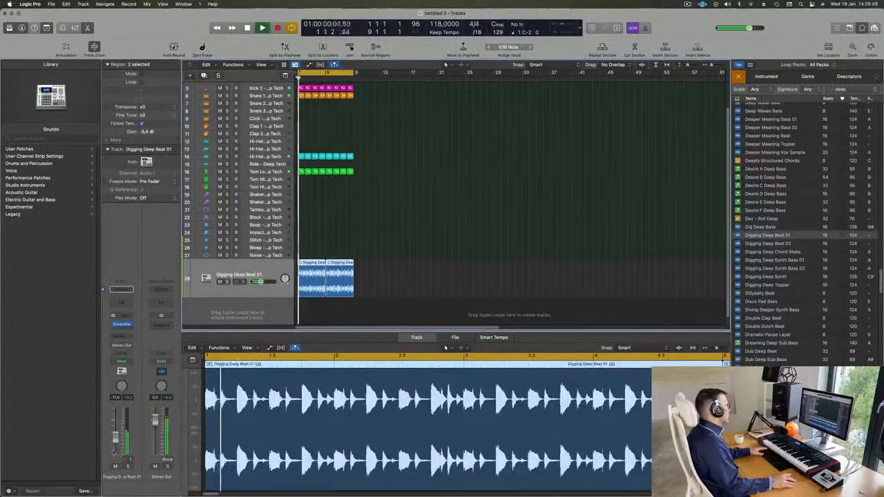
pyautogui.scroll(5, 395, 250)
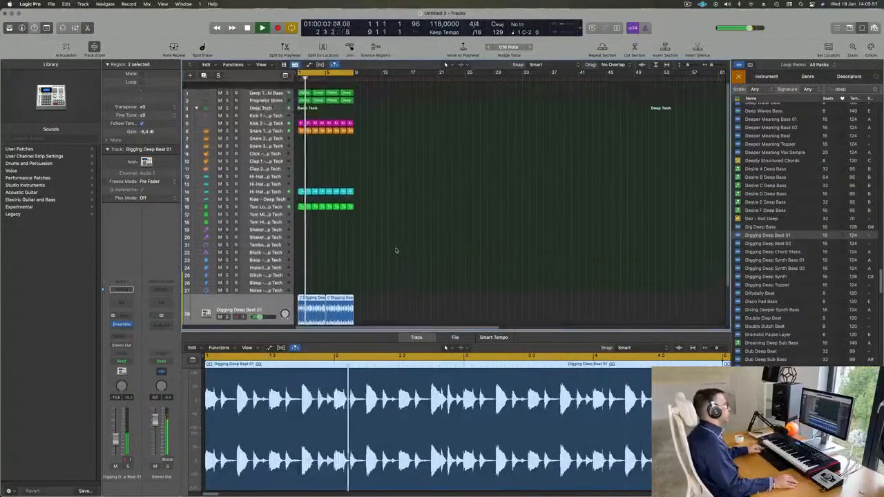
pyautogui.press('super+Up')
pyautogui.press('super+Up')
pyautogui.press('super+Up')
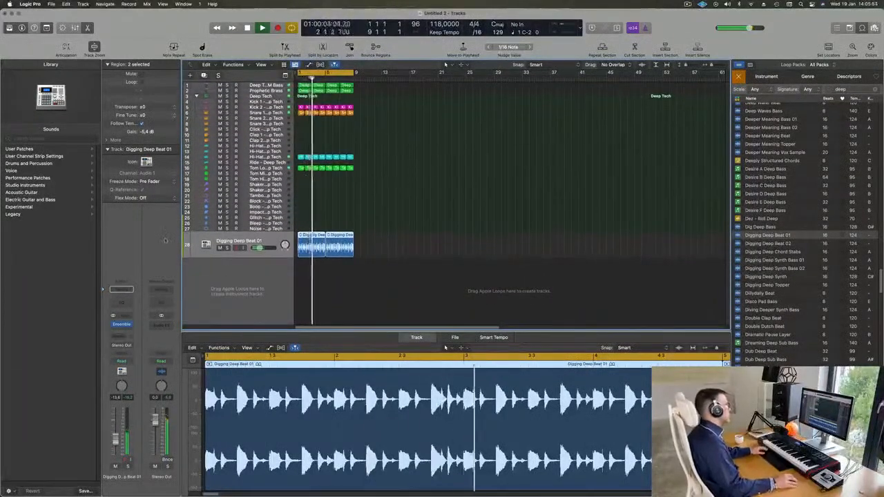
pyautogui.hotkey('ctrl', 'm')
pyautogui.hotkey('ctrl', 'm')
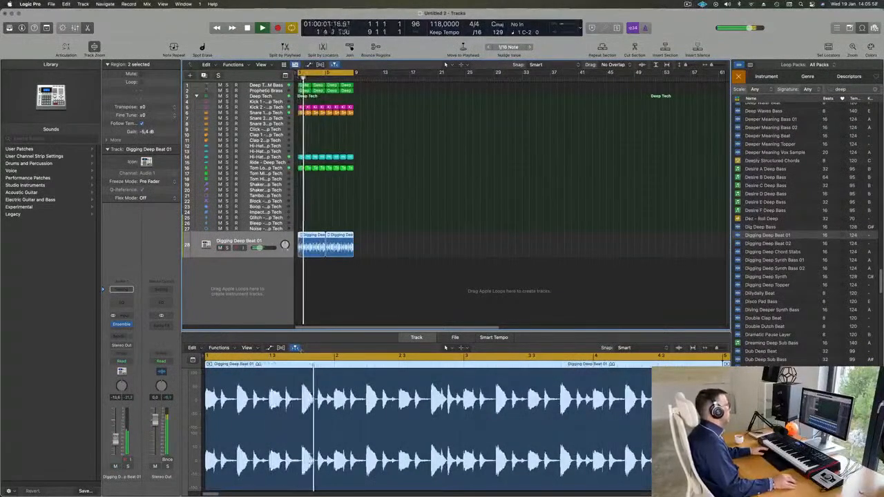
# Step: Create a new track with duplicate settings of the Prophetic Brass track
pyautogui.click(277, 91)
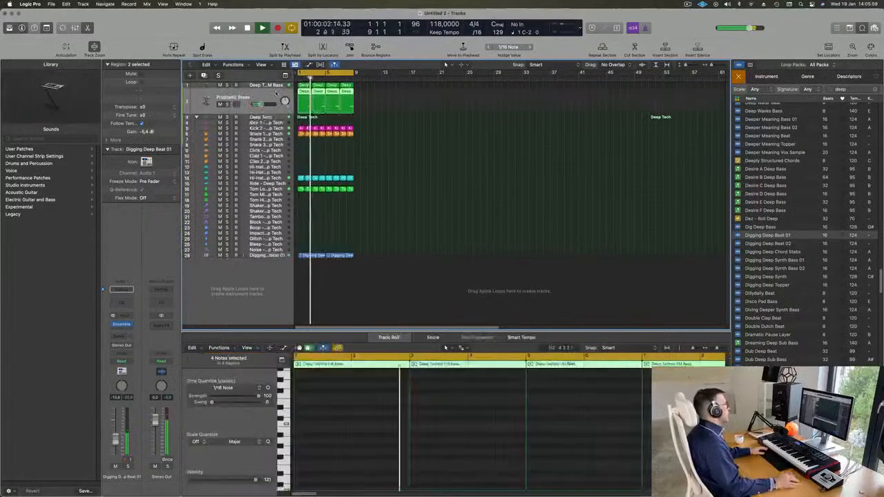
pyautogui.press('super+d')
pyautogui.press('space')
# Step: Copy the first Deep Techno FM Bass region to bar 1 of the new track and stop playback
pyautogui.click(305, 85)
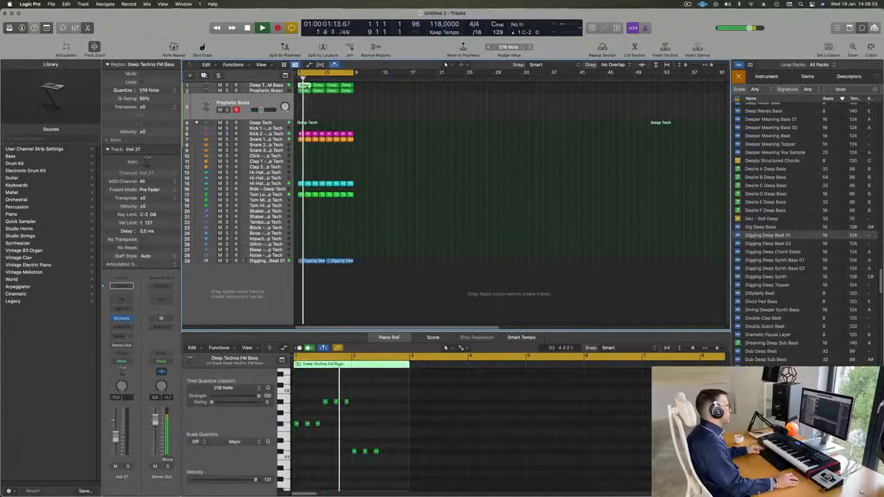
pyautogui.moveTo(304, 86); pyautogui.dragTo(305, 106)
pyautogui.press('space')
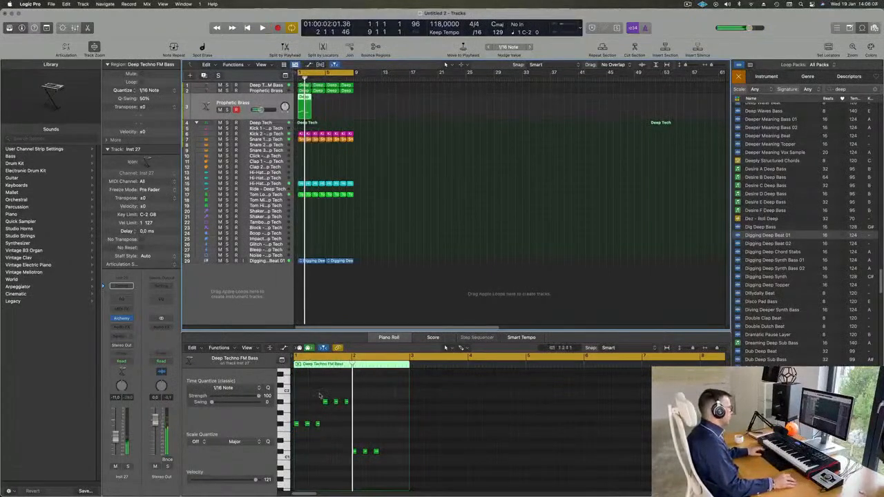
# Step: Reduce the copied region to two stacked notes, F#1 and A#1, at its start by removing all other notes
pyautogui.moveTo(305, 413); pyautogui.dragTo(334, 452)
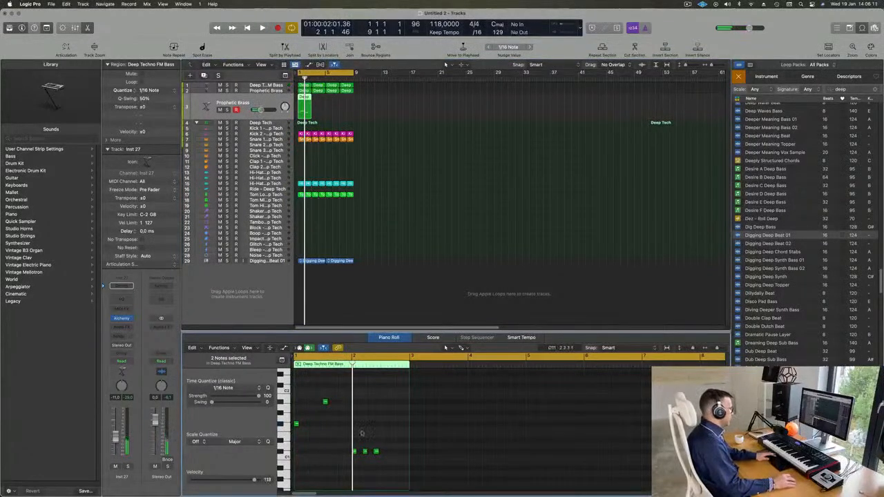
pyautogui.moveTo(324, 402); pyautogui.dragTo(296, 402)
pyautogui.moveTo(333, 447); pyautogui.dragTo(436, 465)
pyautogui.moveTo(318, 381); pyautogui.dragTo(295, 462)
pyautogui.moveTo(297, 424); pyautogui.dragTo(332, 424)
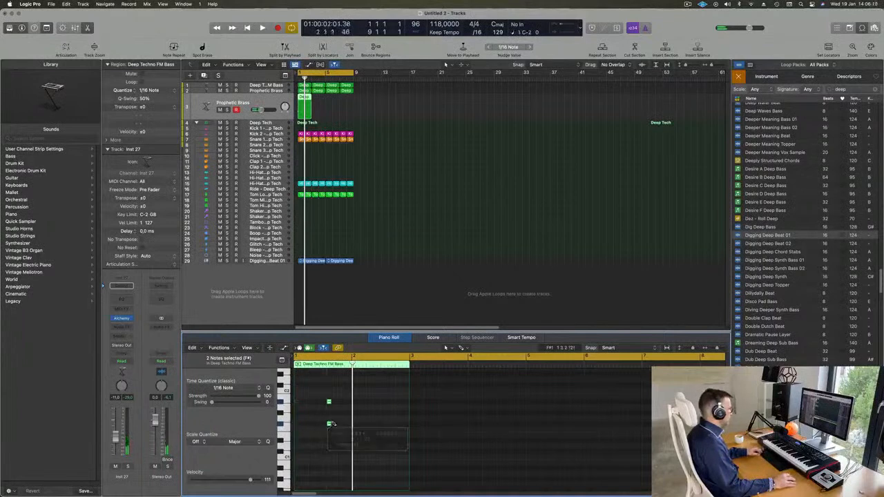
# Step: Lengthen both chord notes to fill the two-bar region
pyautogui.scroll(5, 314, 403)
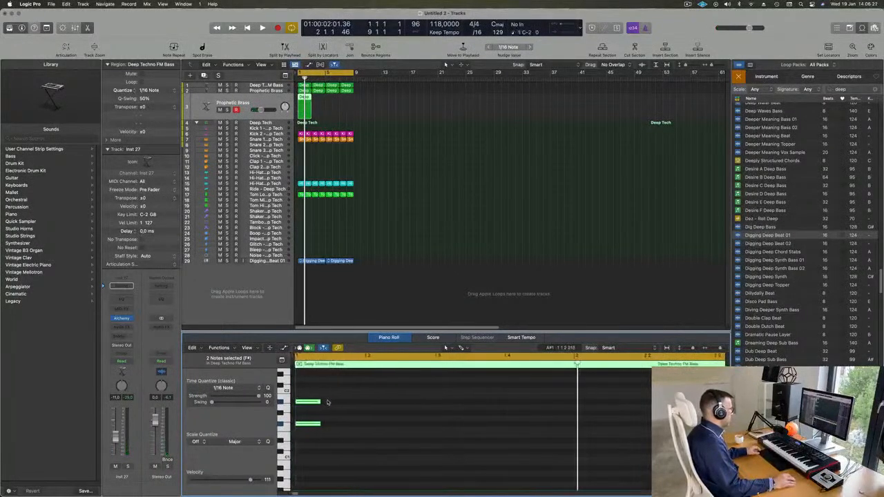
pyautogui.moveTo(319, 402); pyautogui.dragTo(610, 403)
pyautogui.scroll(-3, 406, 401)
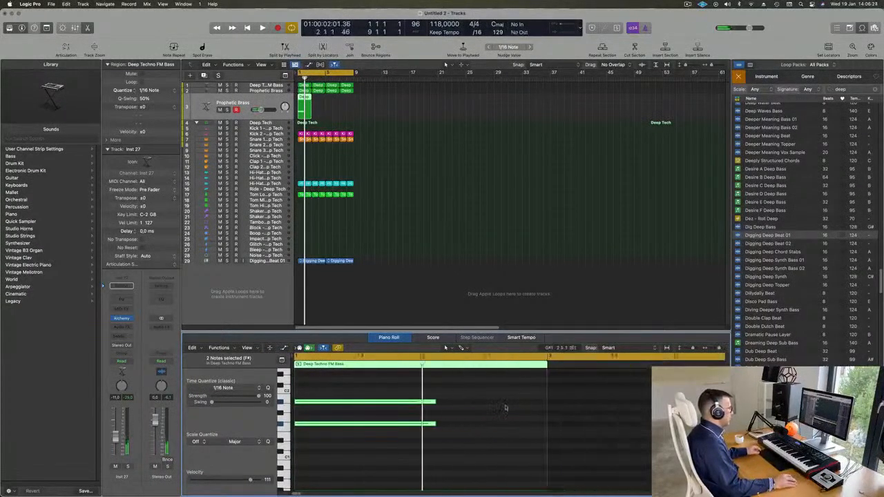
pyautogui.moveTo(401, 401); pyautogui.dragTo(487, 402)
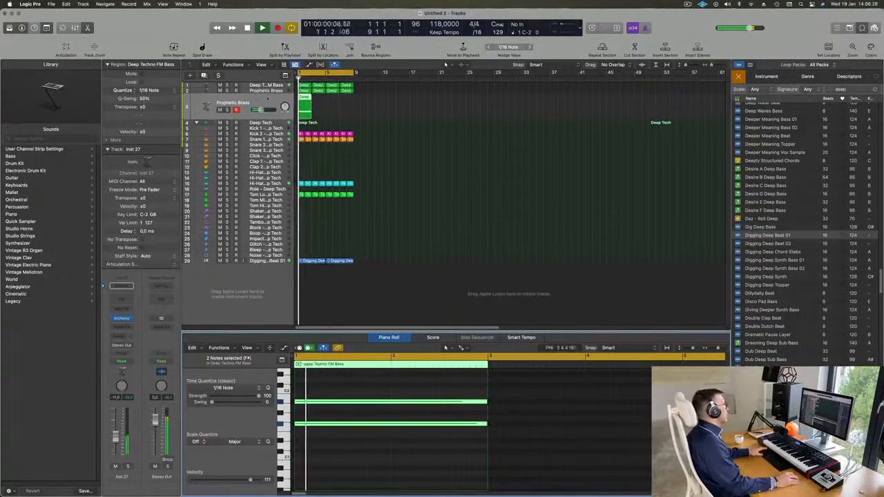
# Step: Load the Slow Attack Piano preset from the Pads category in the new track's Alchemy instrument
pyautogui.click(121, 319)
pyautogui.moveTo(478, 96); pyautogui.dragTo(545, 94)
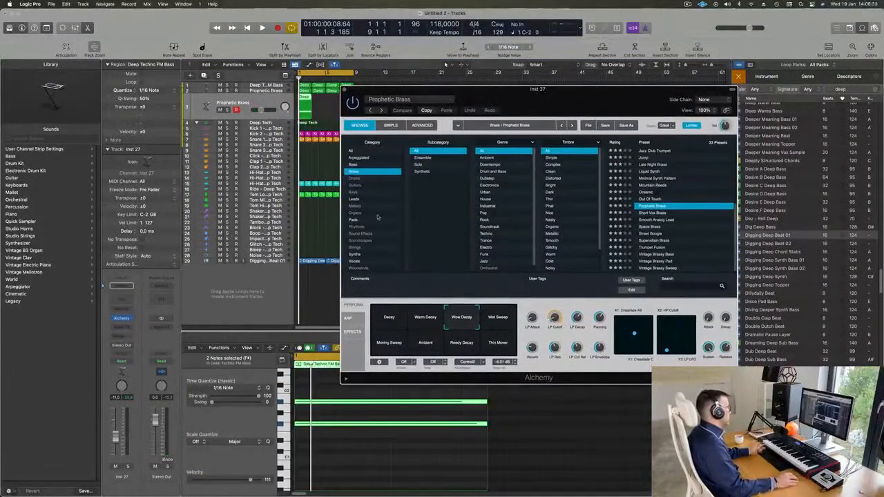
pyautogui.click(355, 200)
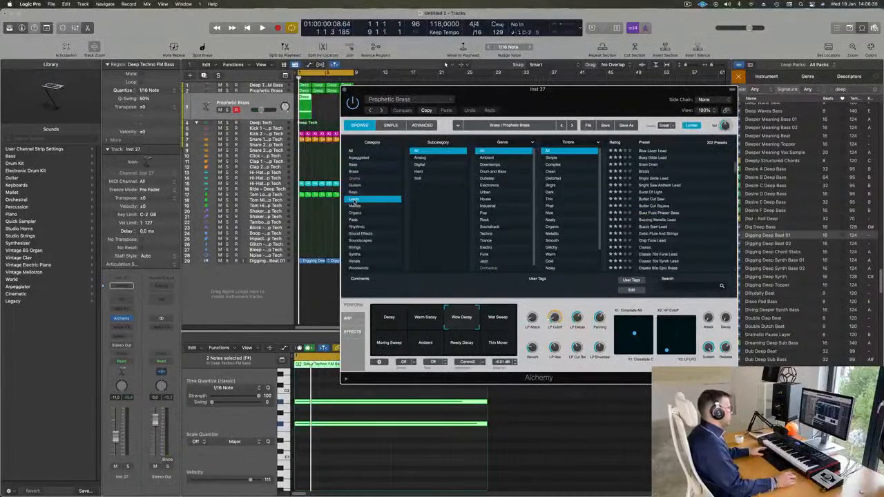
pyautogui.click(354, 219)
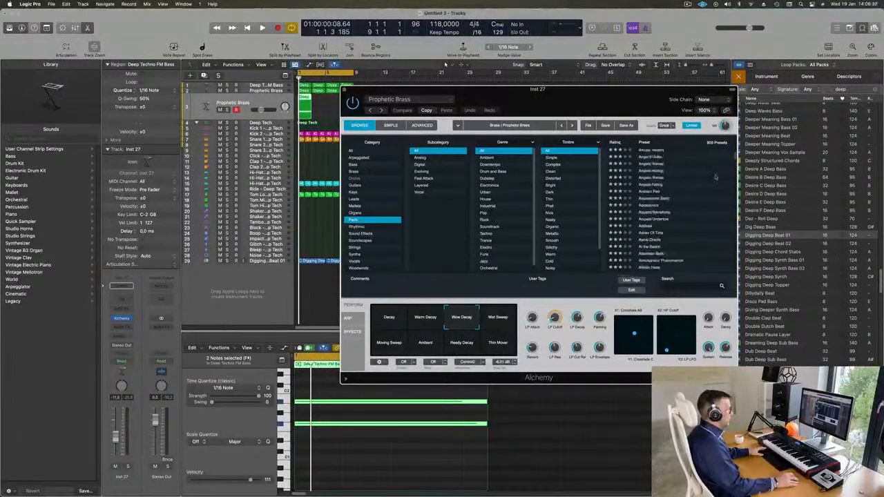
pyautogui.moveTo(736, 159); pyautogui.dragTo(736, 237)
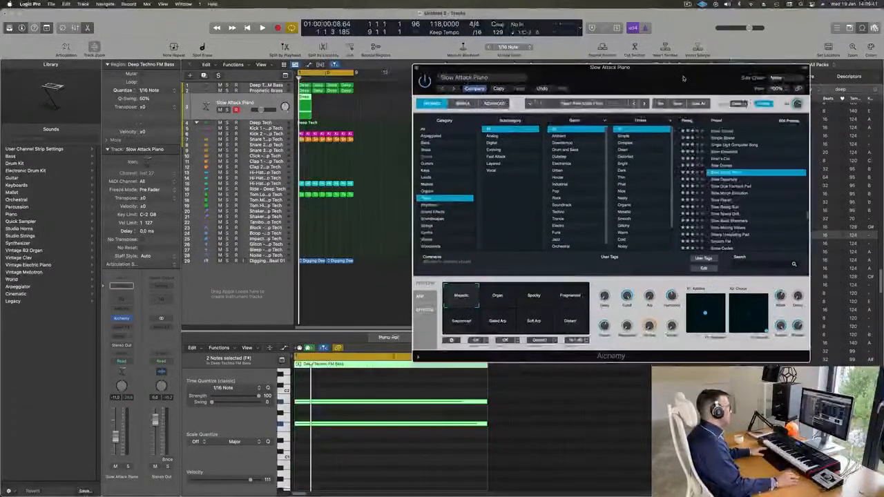
# Step: Repeat the two-bar chord region three times so it fills bars 1 to 8
pyautogui.click(299, 111)
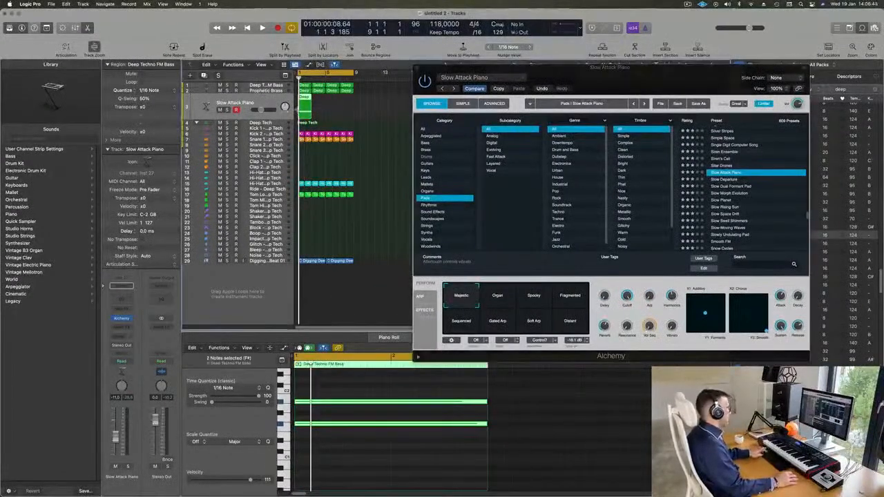
pyautogui.press('super+r')
pyautogui.press('super+r')
pyautogui.press('super+r')
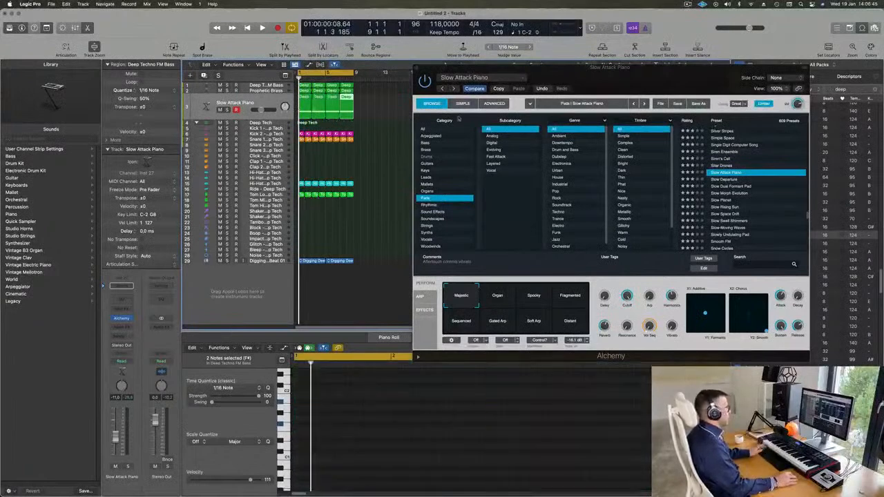
pyautogui.moveTo(722, 72); pyautogui.dragTo(722, 57)
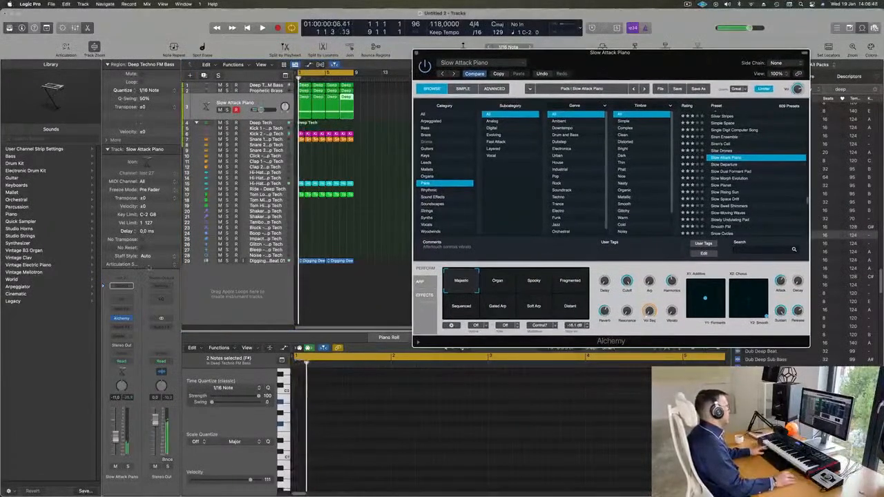
# Step: Play the pad, select its four regions and transpose all their notes up two octaves
pyautogui.click(368, 116)
pyautogui.press('Return')
pyautogui.moveTo(368, 115); pyautogui.dragTo(305, 106)
pyautogui.press('space')
pyautogui.click(379, 464)
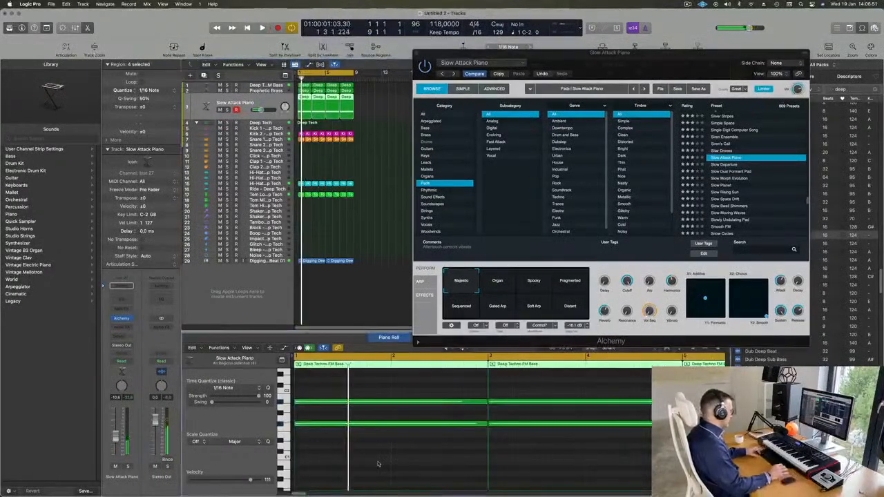
pyautogui.press('super+a')
pyautogui.press('Delete')
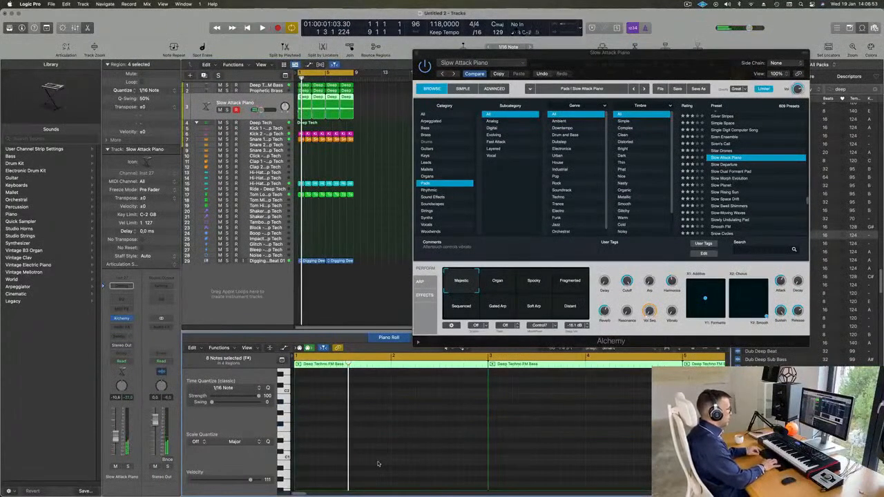
pyautogui.press('space')
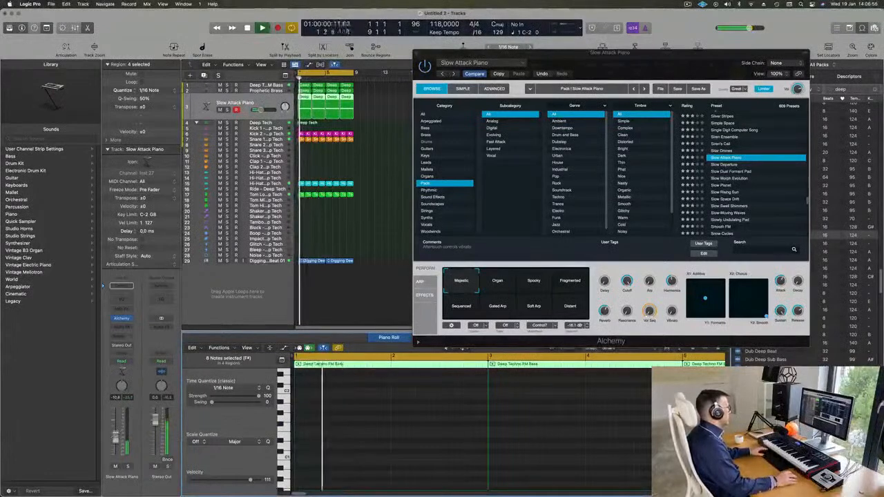
# Step: Audition the Slow Morph Evolution, Slow Swell Shimmers and Smooth FM pad presets against the loop
pyautogui.press('Return')
pyautogui.moveTo(704, 53); pyautogui.dragTo(712, 40)
pyautogui.click(731, 165)
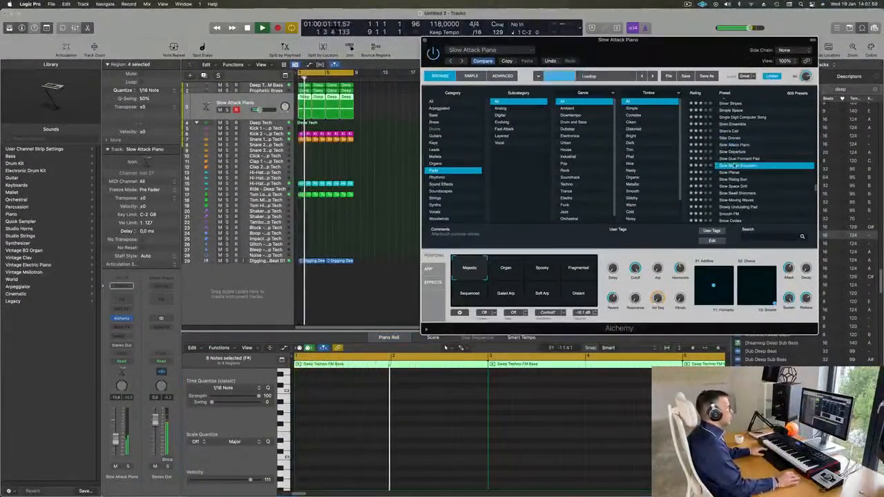
pyautogui.press('Return')
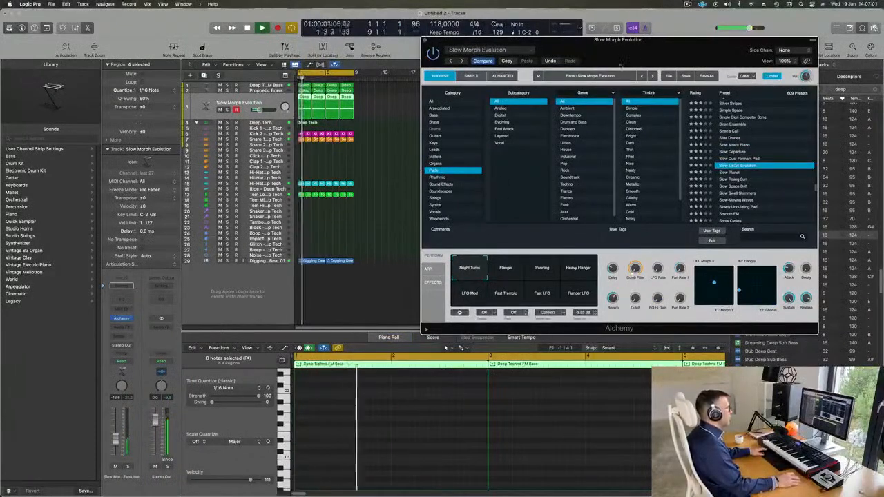
pyautogui.moveTo(614, 69); pyautogui.dragTo(577, 80)
pyautogui.scroll(-2, 722, 191)
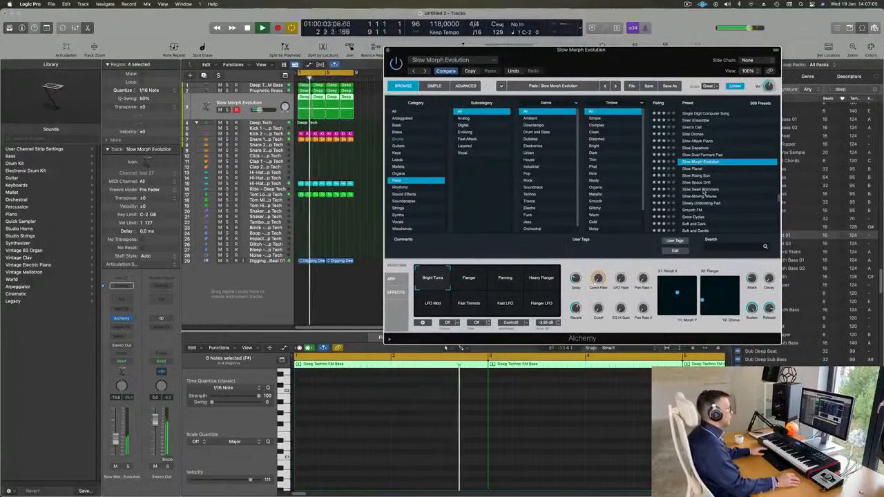
pyautogui.click(703, 190)
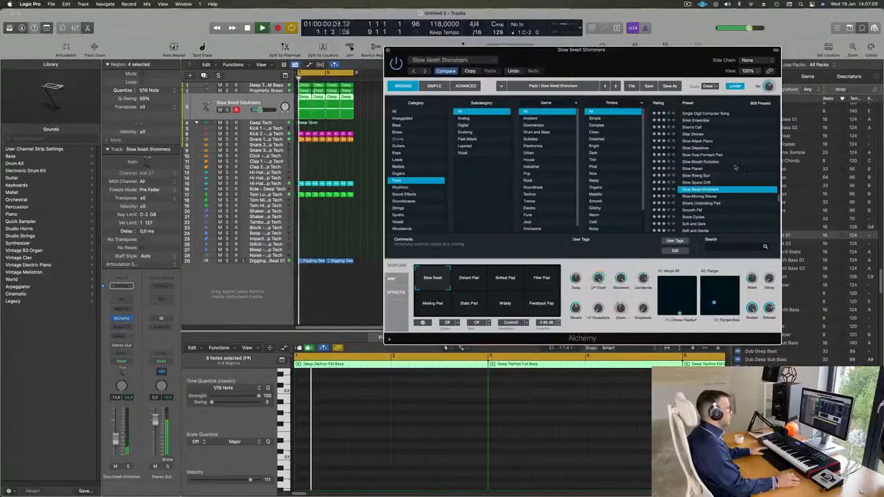
pyautogui.scroll(-2, 733, 167)
pyautogui.scroll(-2, 733, 180)
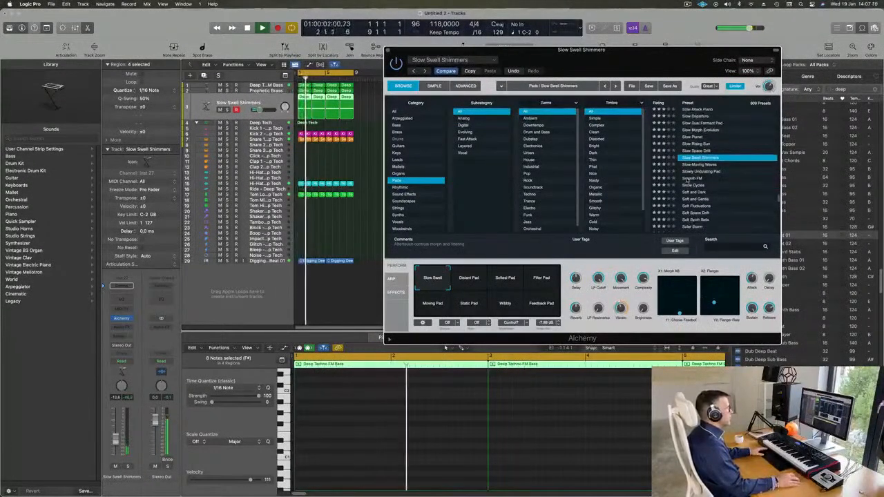
pyautogui.click(735, 181)
pyautogui.moveTo(649, 58); pyautogui.dragTo(667, 54)
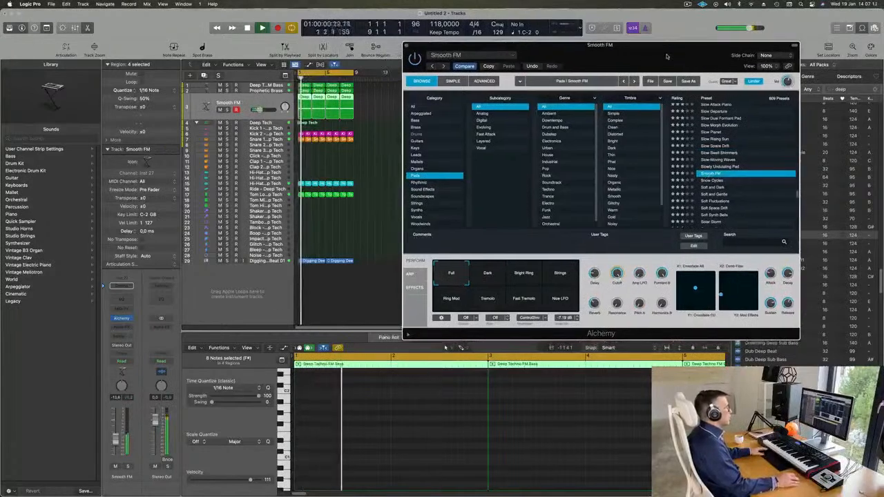
# Step: Load the Songhellir-Granular Choir preset in Alchemy
pyautogui.scroll(-3, 740, 181)
pyautogui.click(723, 194)
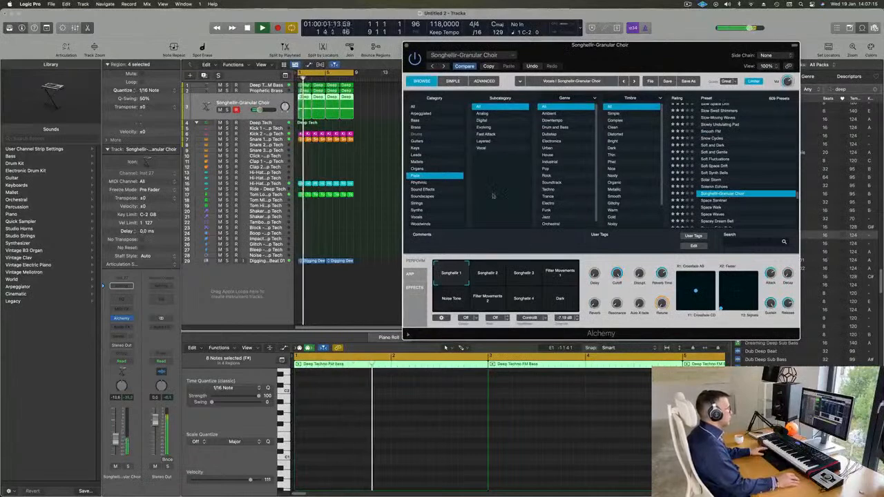
pyautogui.click(445, 348)
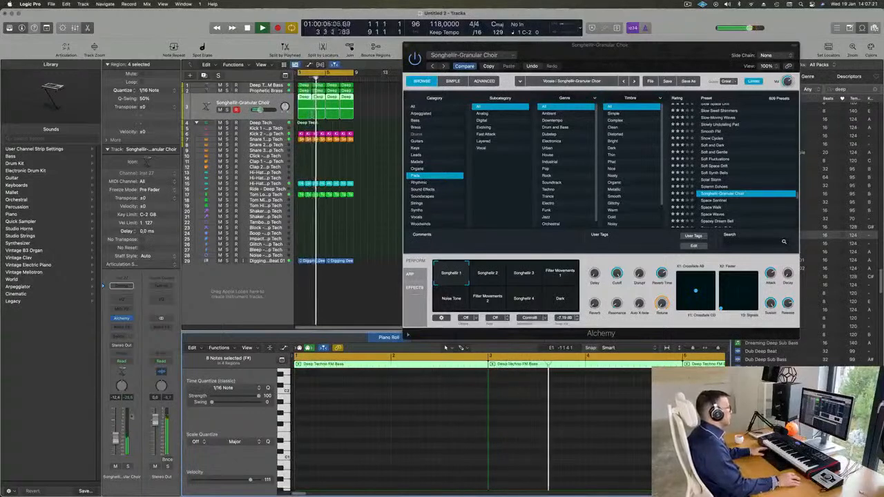
# Step: Delete the three repeated pad regions and extend the first one to eight bars
pyautogui.press('space')
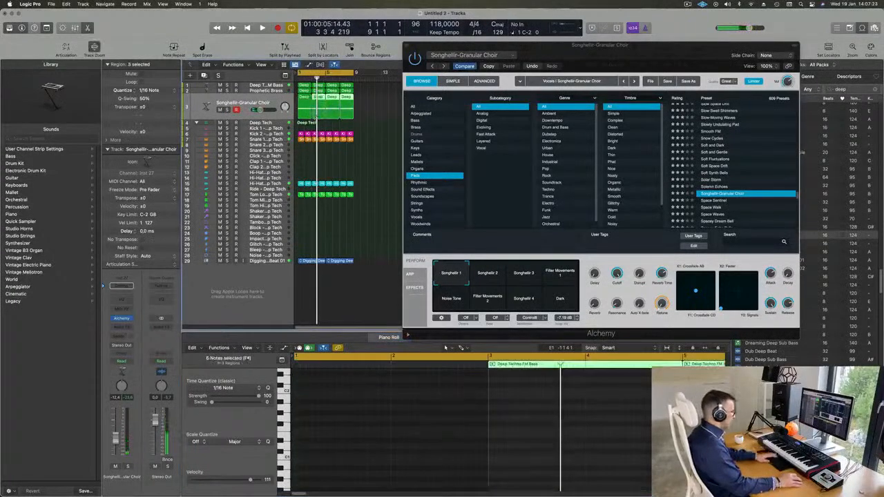
pyautogui.press('Delete')
pyautogui.moveTo(311, 114); pyautogui.dragTo(354, 121)
# Step: Lengthen both chord notes to the end of the eight-bar region and play the loop
pyautogui.scroll(-3, 387, 417)
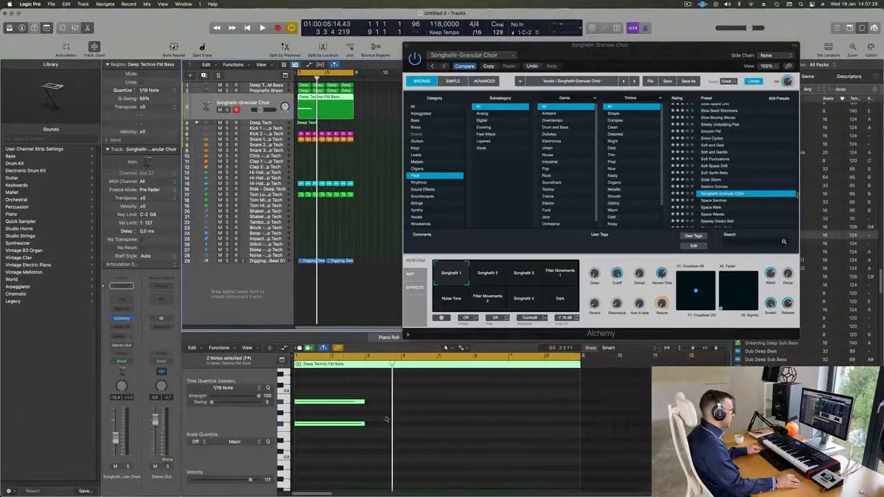
pyautogui.moveTo(404, 388); pyautogui.dragTo(578, 429)
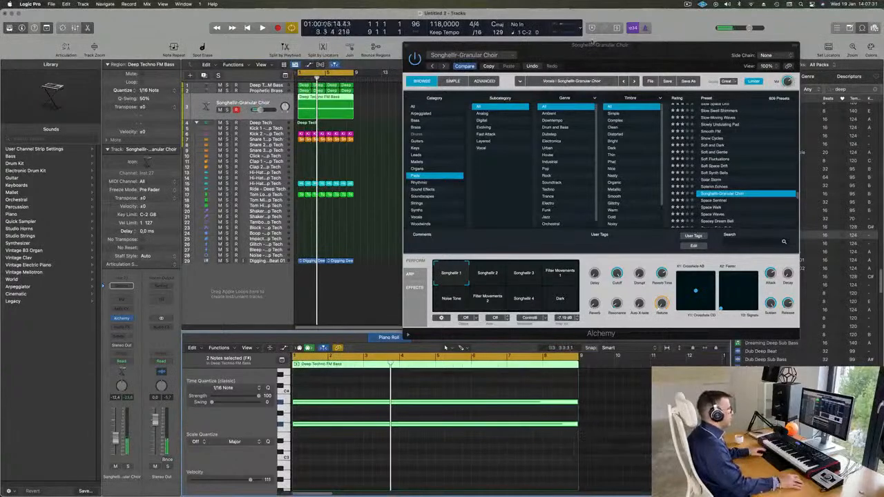
pyautogui.press('space')
pyautogui.moveTo(644, 46); pyautogui.dragTo(607, 80)
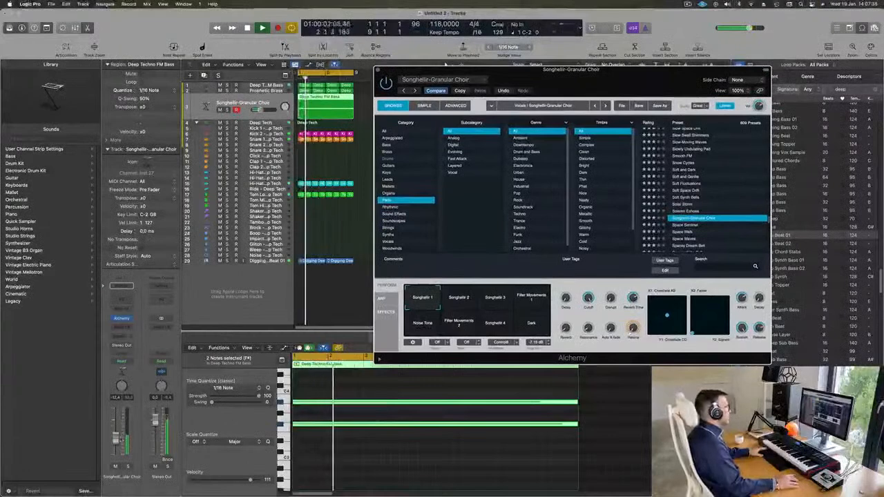
# Step: Try the choir chord in a higher octave and then one octave lower, undoing each transposition
pyautogui.click(368, 467)
pyautogui.scroll(1, 353, 468)
pyautogui.moveTo(333, 390); pyautogui.dragTo(352, 443)
pyautogui.press('Delete')
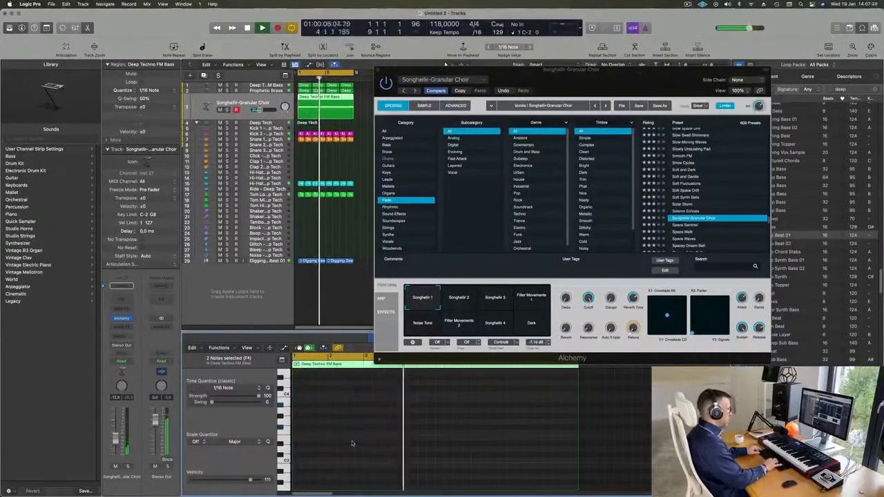
pyautogui.press('space')
pyautogui.press('space')
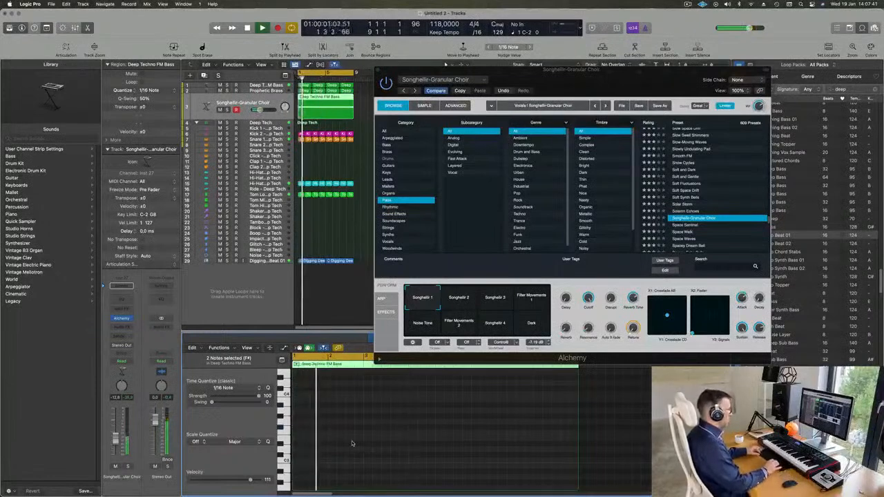
pyautogui.press('super+z')
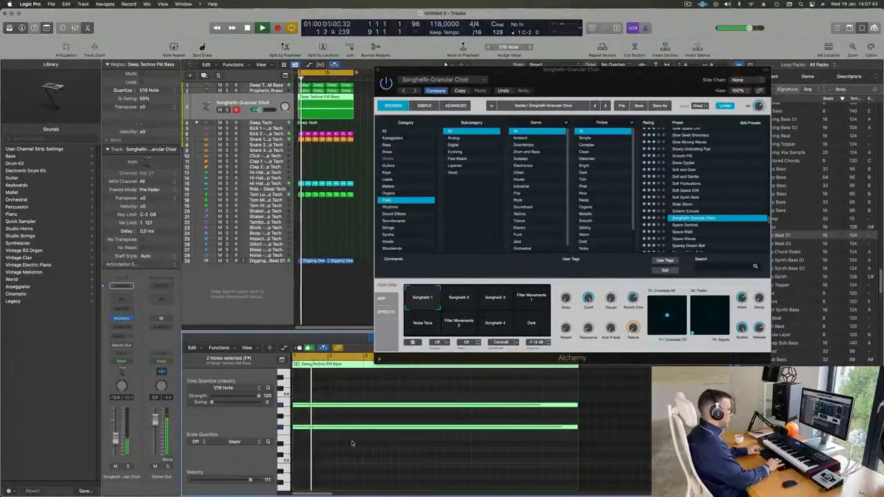
pyautogui.hotkey('alt', 'shift', 'Down')
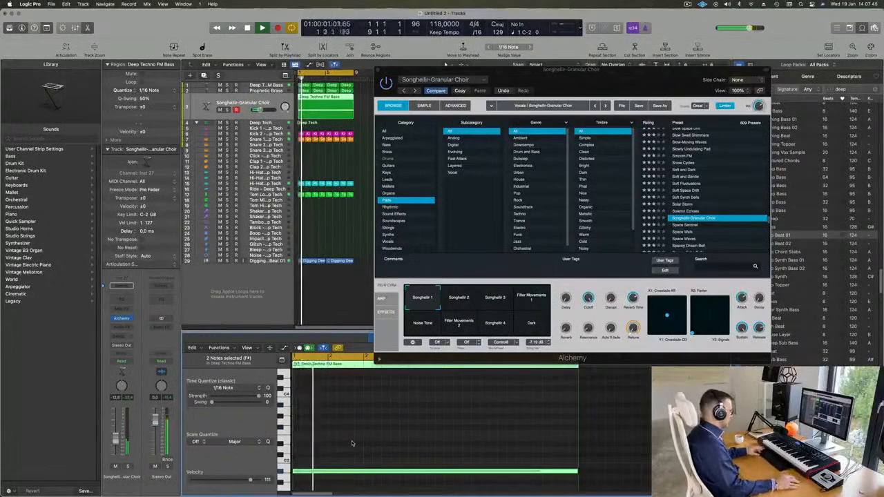
pyautogui.press('super+z')
# Step: Switch the choir preset to its Songhellir 2 performance snapshot
pyautogui.moveTo(592, 80); pyautogui.dragTo(635, 100)
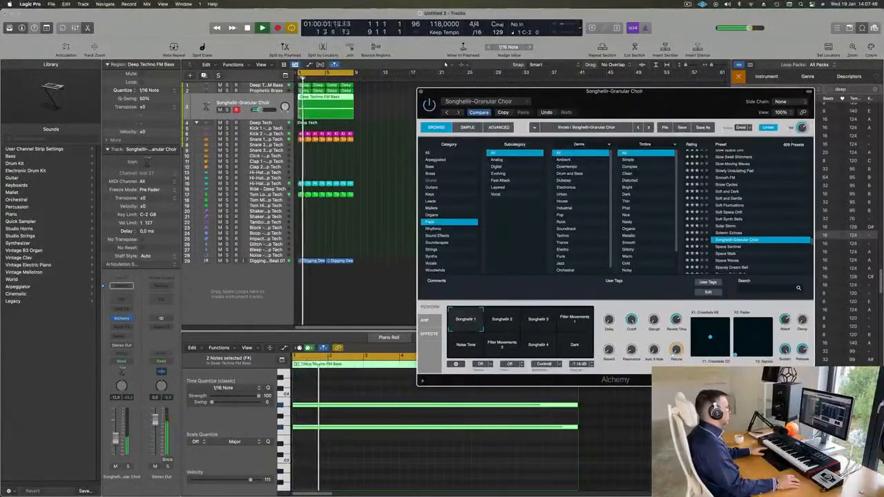
pyautogui.click(114, 442)
pyautogui.click(496, 328)
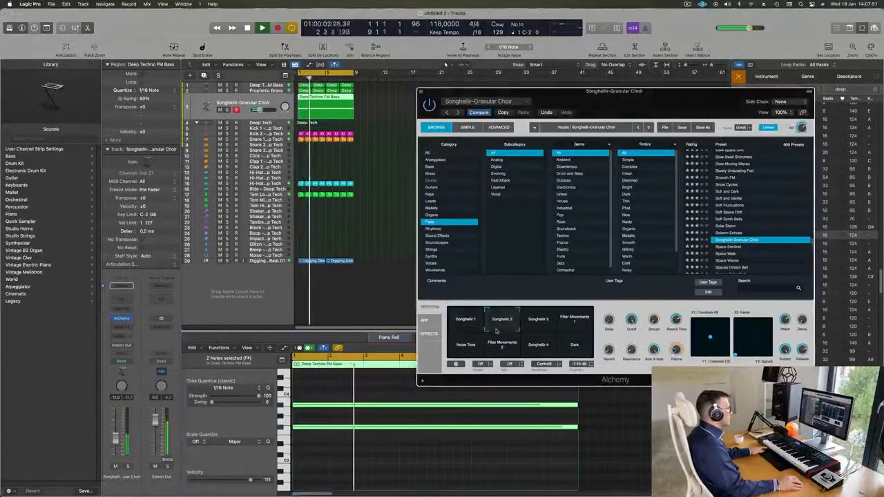
# Step: Audition the choir's Songhellir 3, Filter Movements 1, Noise Tone and Filter Movements 2 snapshots, settling on Songhellir 4
pyautogui.click(540, 322)
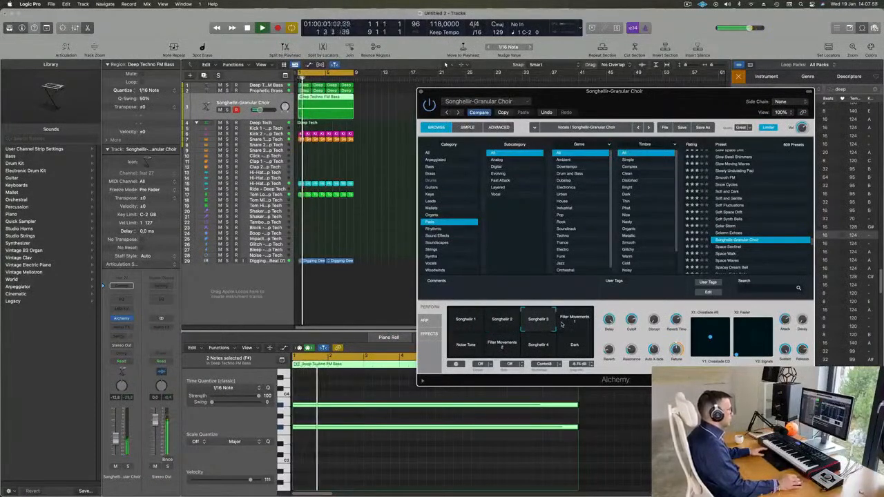
pyautogui.click(583, 324)
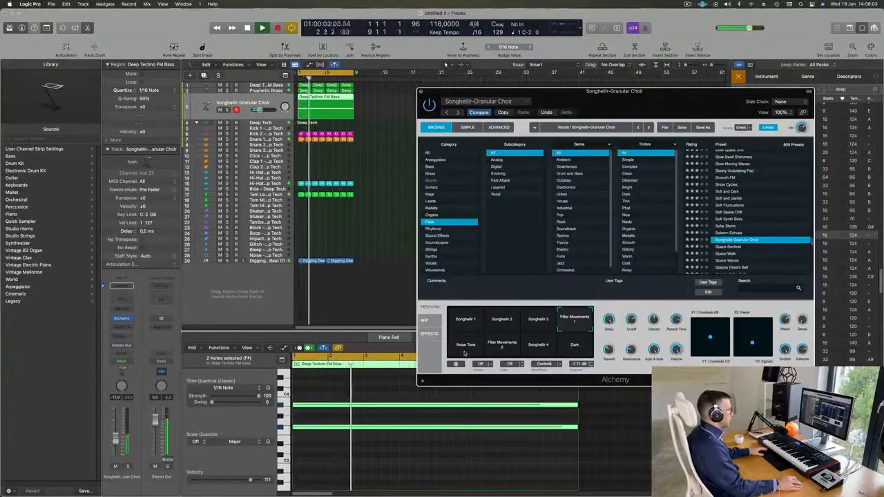
pyautogui.click(464, 349)
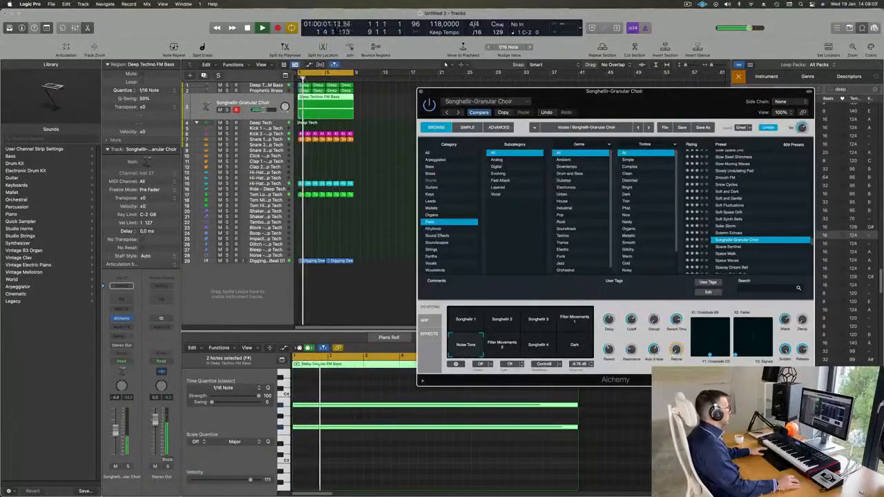
pyautogui.click(505, 353)
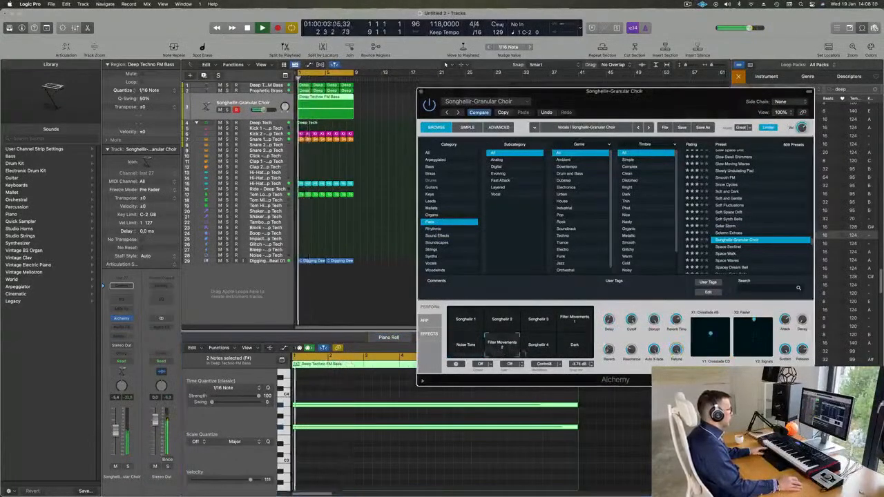
pyautogui.click(544, 350)
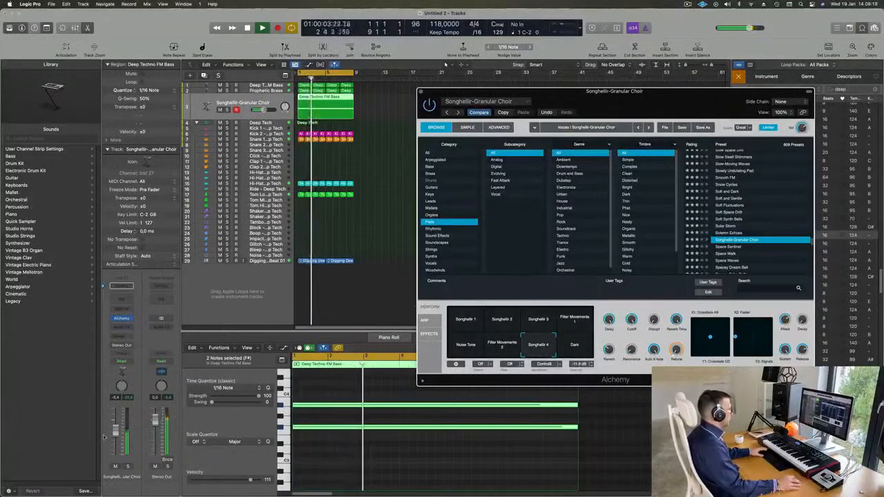
# Step: Check the choir pad in solo, lower its level to about -12 dB in the mix, and close its Alchemy window
pyautogui.click(127, 467)
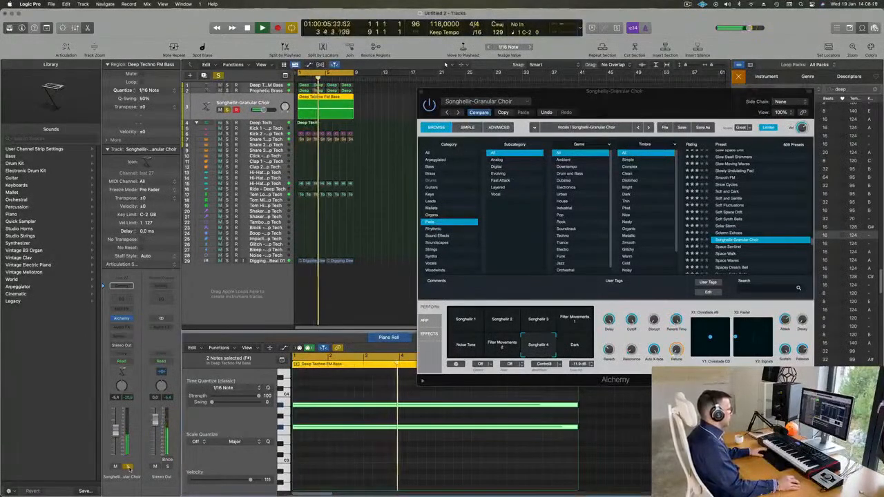
pyautogui.click(127, 467)
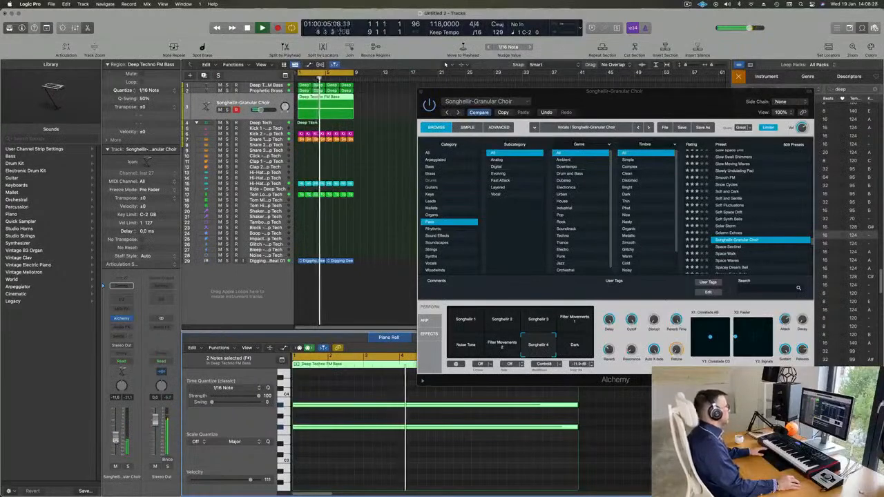
pyautogui.moveTo(646, 109); pyautogui.dragTo(484, 260)
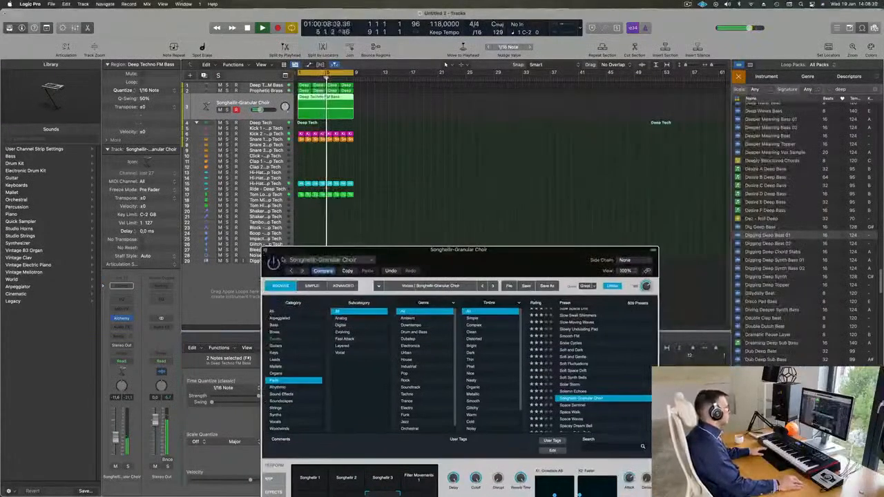
pyautogui.press('super+w')
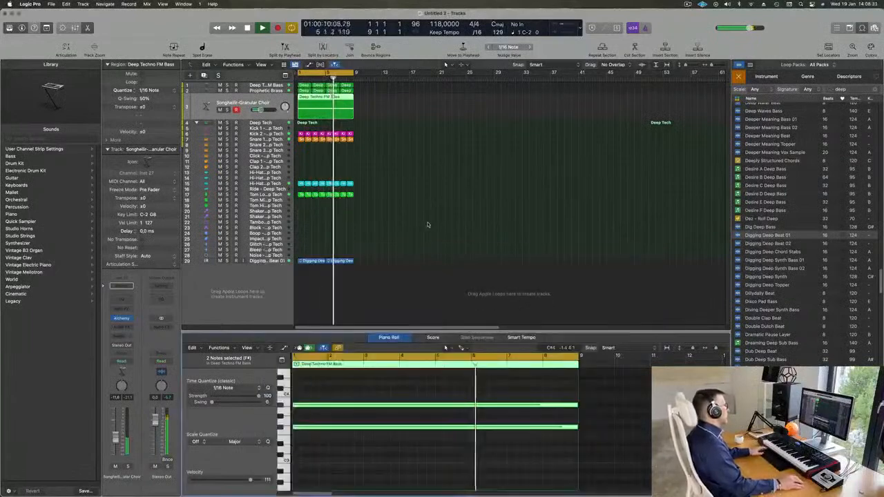
pyautogui.press('Return')
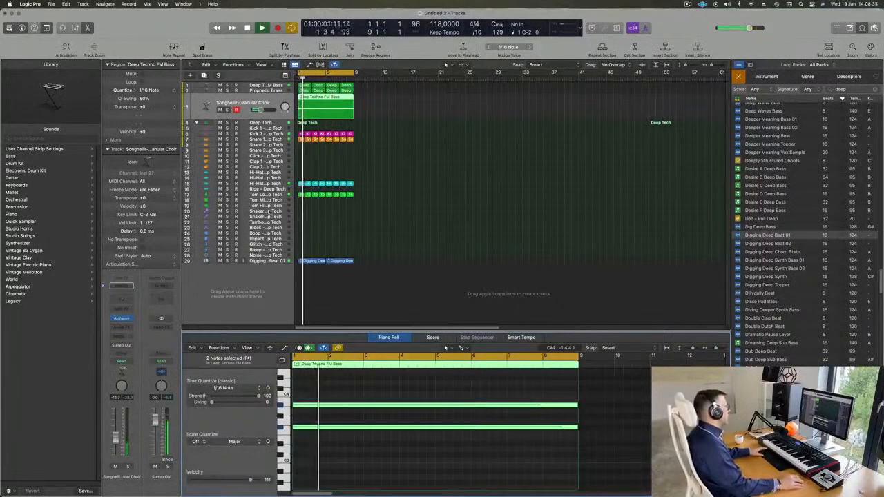
# Step: Duplicate the Deep Techno FM Bass track and copy its first two-bar region onto the new track
pyautogui.click(278, 88)
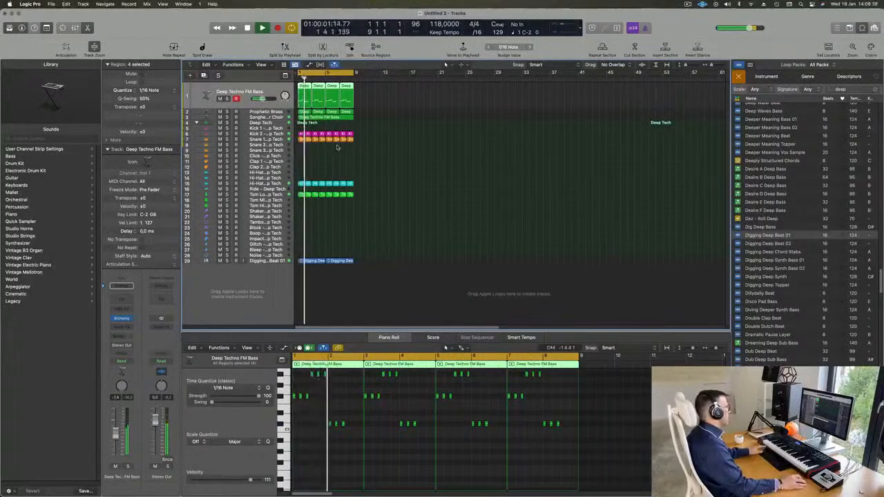
pyautogui.press('super+d')
pyautogui.moveTo(304, 85)
pyautogui.mouseDown()
pyautogui.moveTo(304, 102)
pyautogui.moveTo(305, 85)
pyautogui.mouseUp()
pyautogui.click(318, 86)
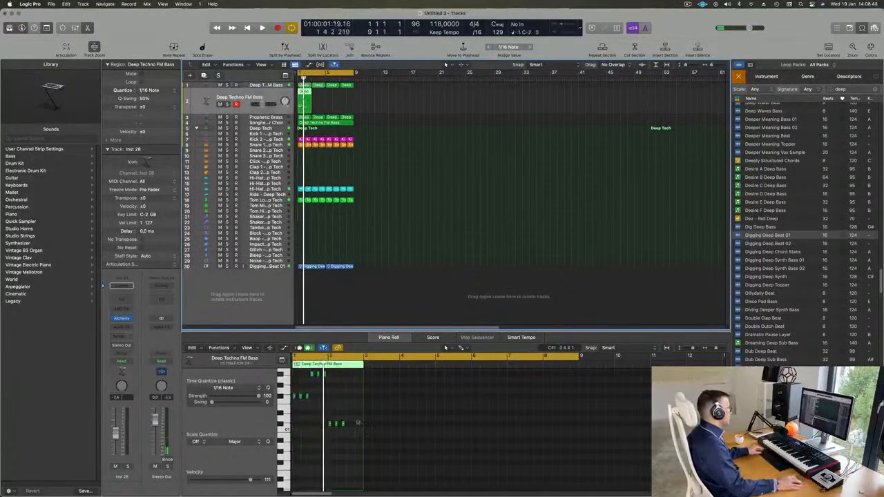
# Step: Delete the repeated notes in the copied bass region, keeping only the first note at each pitch
pyautogui.scroll(8, 346, 442)
pyautogui.hscroll(-5, 349, 444)
pyautogui.moveTo(321, 386); pyautogui.dragTo(358, 410)
pyautogui.scroll(2, 408, 426)
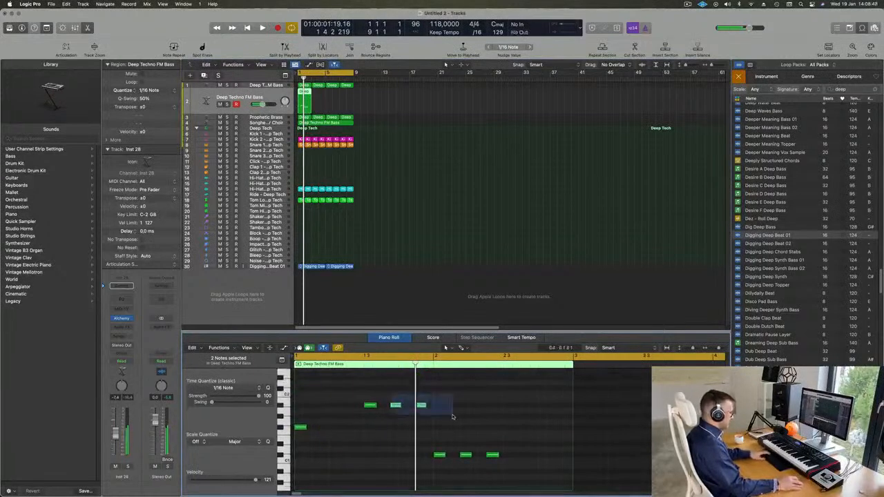
pyautogui.moveTo(457, 446); pyautogui.dragTo(505, 463)
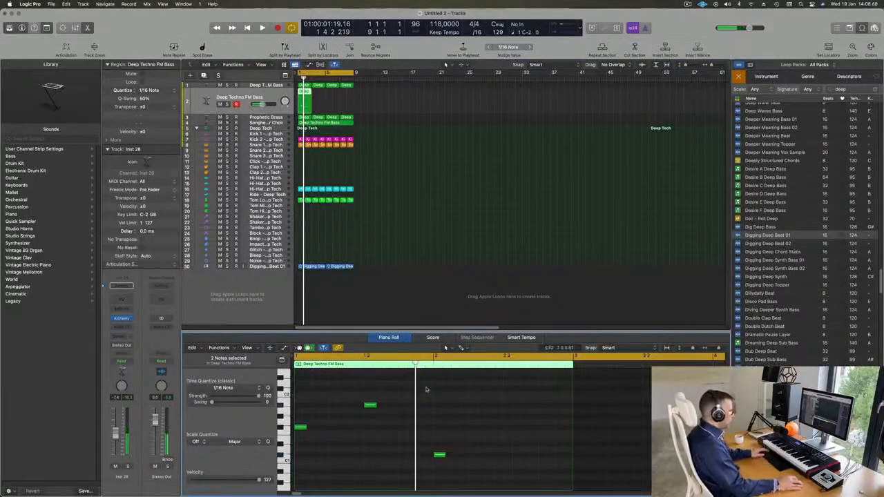
# Step: Lengthen the three remaining notes to half a bar, copy the lowest into the last half bar, and repeat the region across eight bars
pyautogui.moveTo(295, 403); pyautogui.dragTo(468, 485)
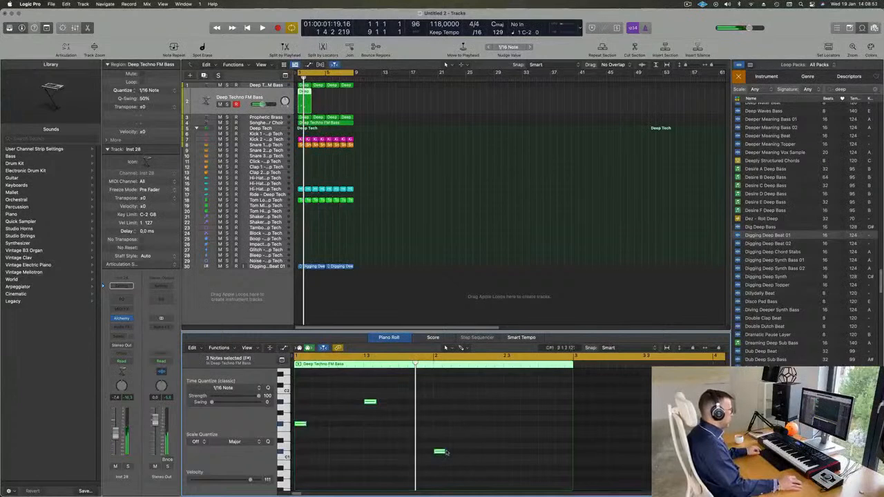
pyautogui.moveTo(440, 452); pyautogui.dragTo(547, 453)
pyautogui.click(484, 453)
pyautogui.press('space')
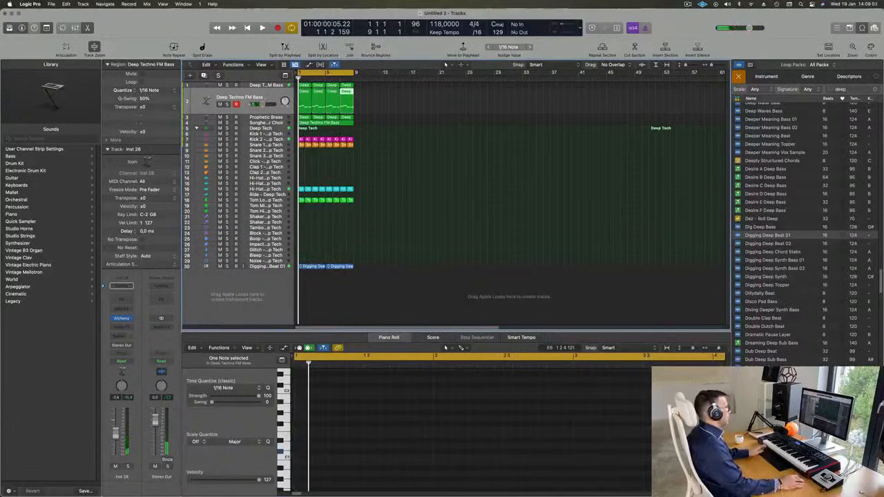
# Step: Play the loop with the new bass track and lower that track's level to about -11.4 dB
pyautogui.click(256, 98)
pyautogui.press('space')
pyautogui.press('space')
pyautogui.press('space')
pyautogui.moveTo(113, 440); pyautogui.dragTo(113, 445)
pyautogui.press('space')
pyautogui.press('space')
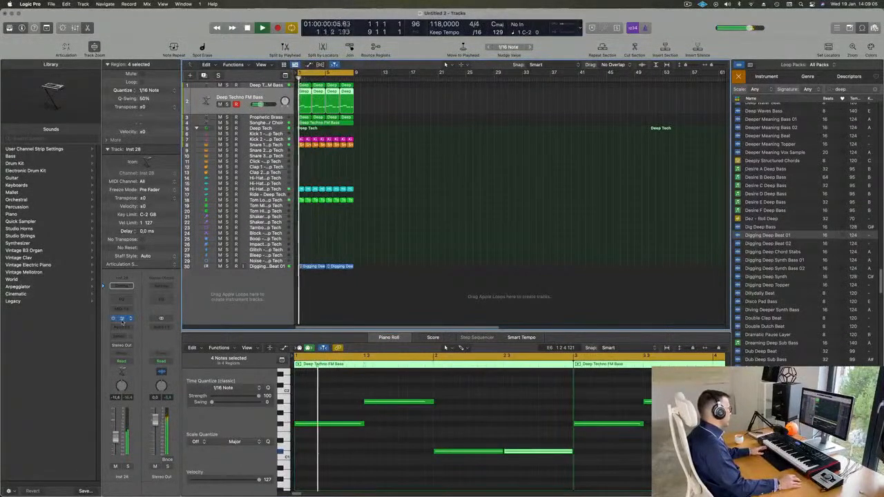
# Step: Open the new bass track's Alchemy, browse all presets in the Bass category and load 808 Mutation Bass
pyautogui.click(122, 319)
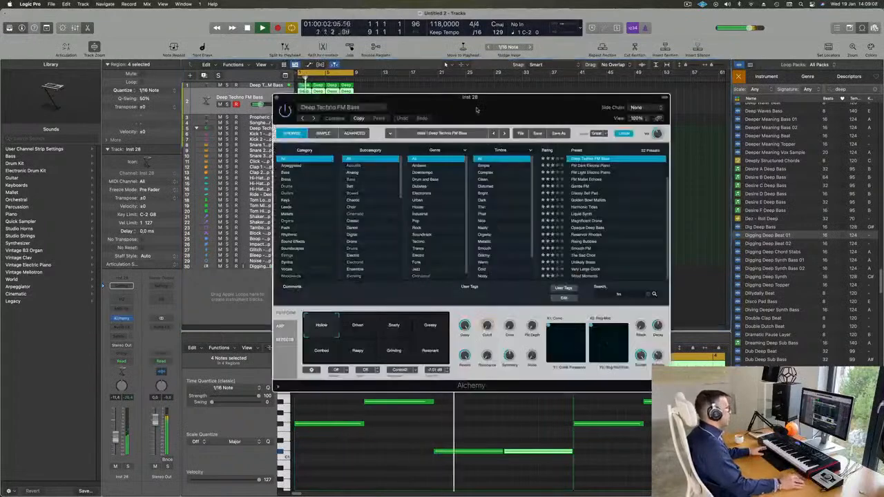
pyautogui.press('space')
pyautogui.press('space')
pyautogui.click(282, 178)
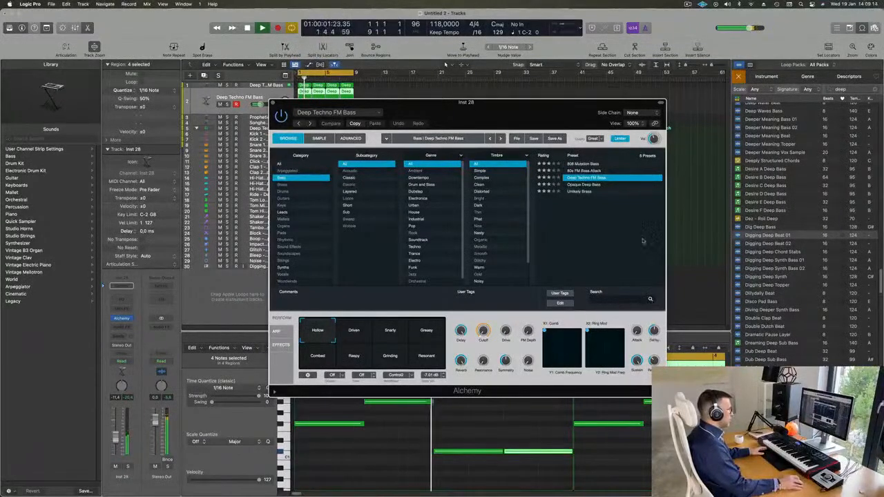
pyautogui.scroll(10, 624, 183)
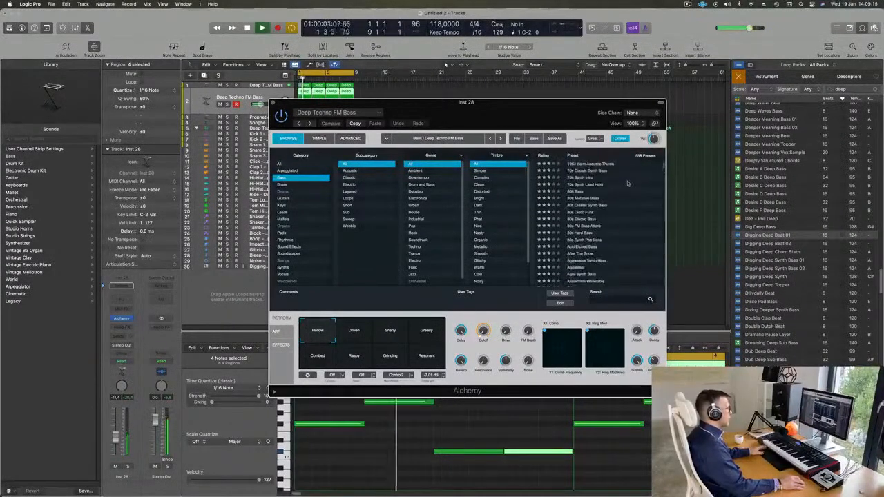
pyautogui.click(582, 199)
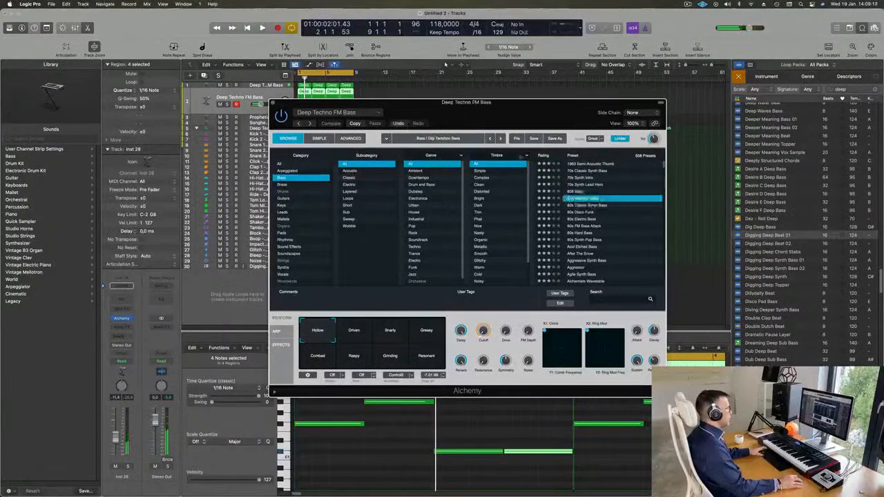
pyautogui.moveTo(469, 102); pyautogui.dragTo(604, 122)
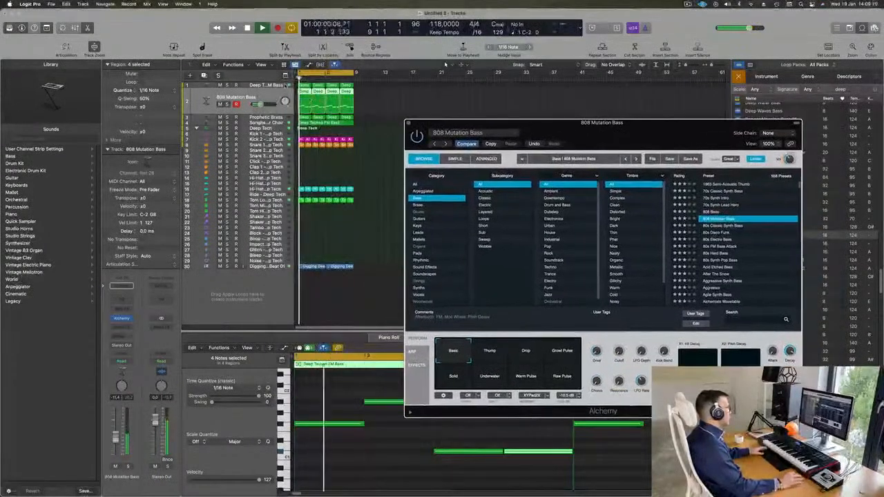
# Step: Solo the 808 Mutation Bass track and transpose all its notes up one octave
pyautogui.press('s')
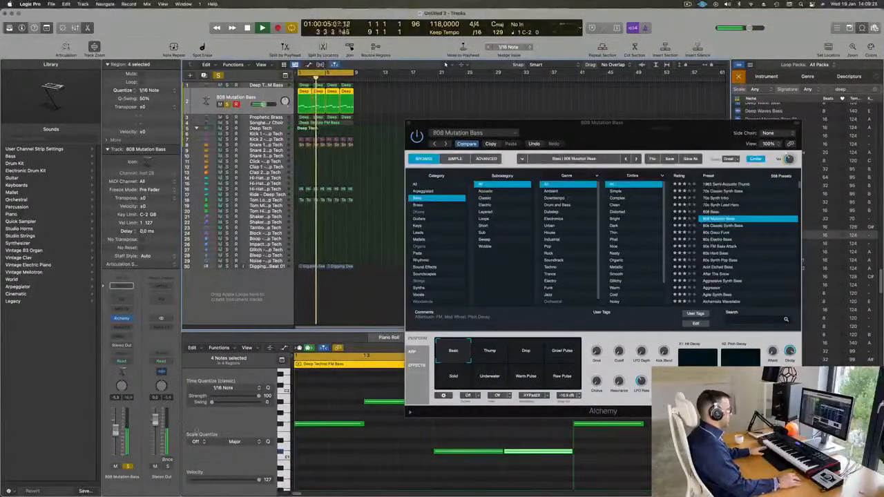
pyautogui.click(395, 446)
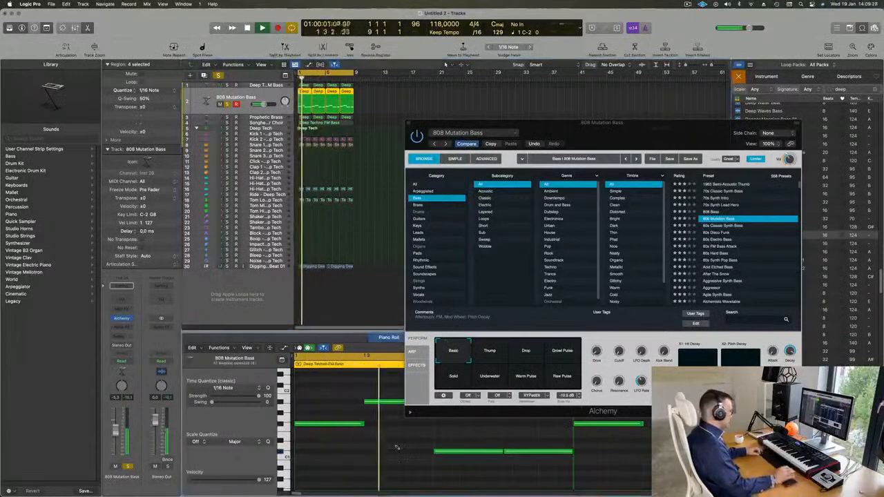
pyautogui.press('super+a')
pyautogui.press('Delete')
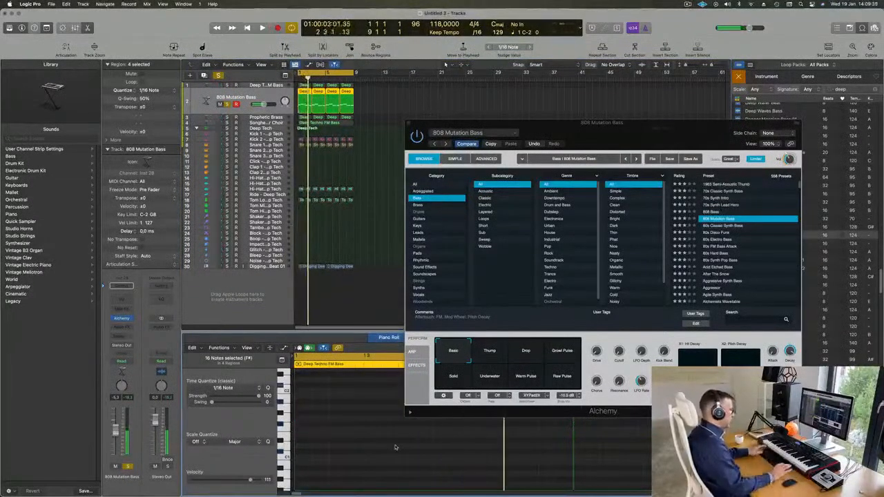
pyautogui.moveTo(697, 126); pyautogui.dragTo(698, 74)
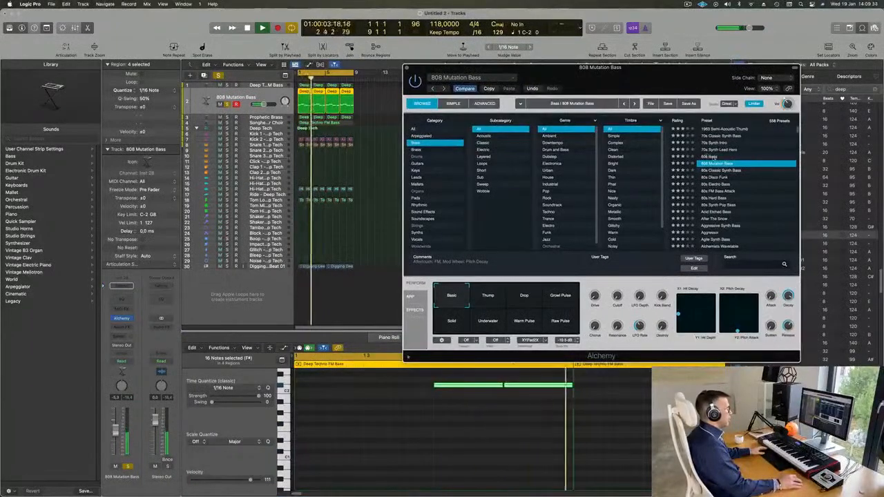
# Step: Try the 808 Bass preset and take the track out of solo to hear it in the full mix
pyautogui.click(713, 156)
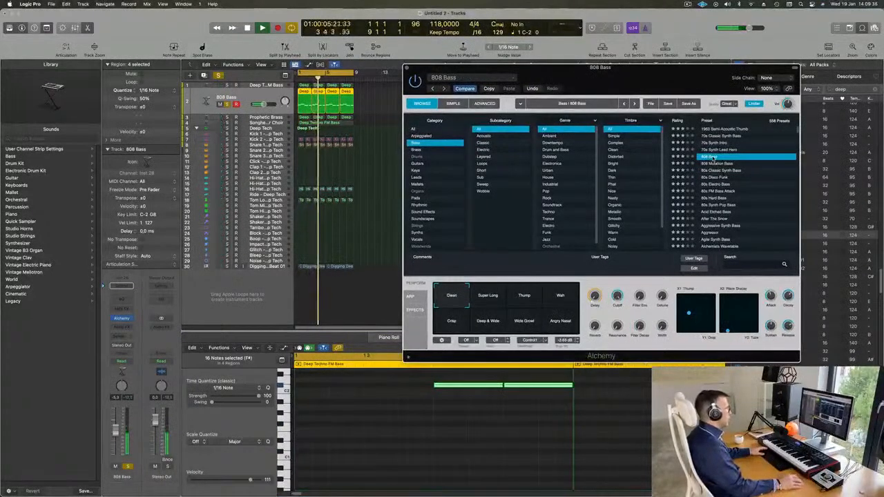
pyautogui.click(227, 104)
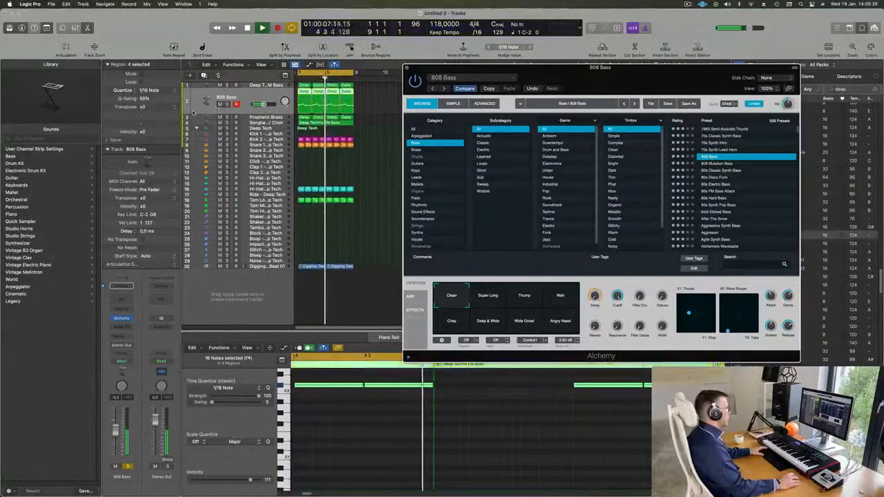
pyautogui.click(205, 102)
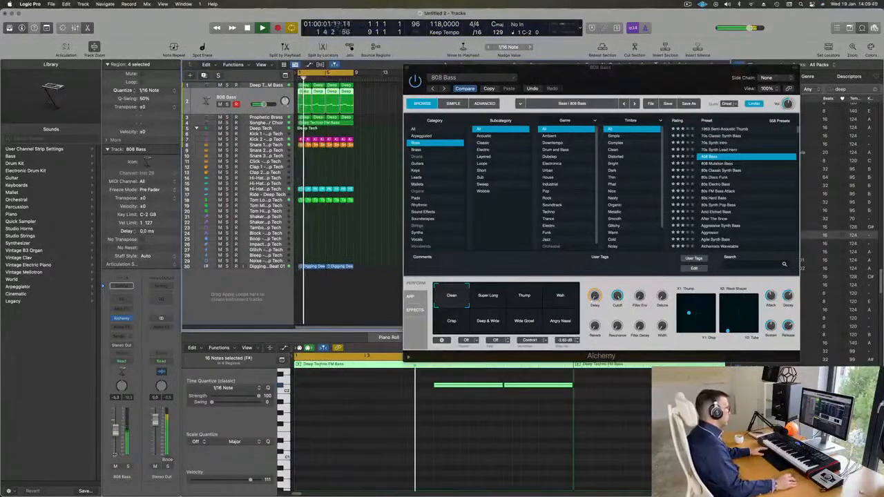
# Step: Transpose all notes of the new bass line up another octave and replay the loop
pyautogui.press('space')
pyautogui.click(355, 437)
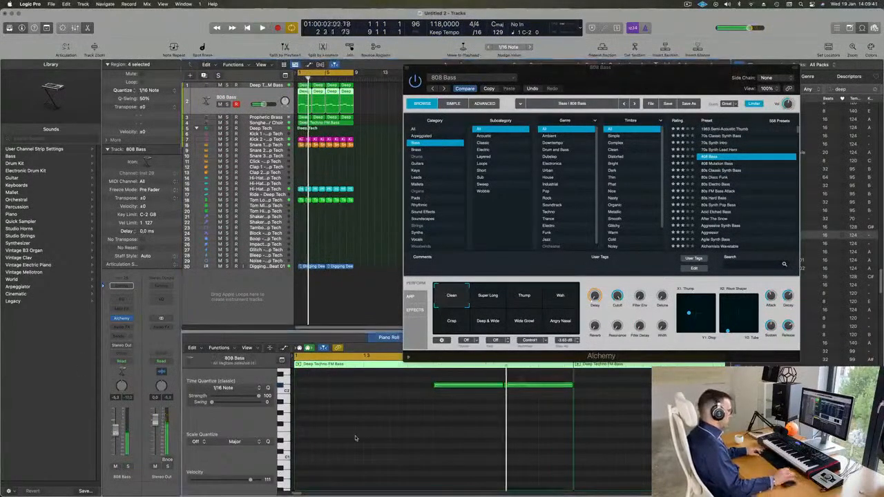
pyautogui.press('super+a')
pyautogui.press('Delete')
pyautogui.press('space')
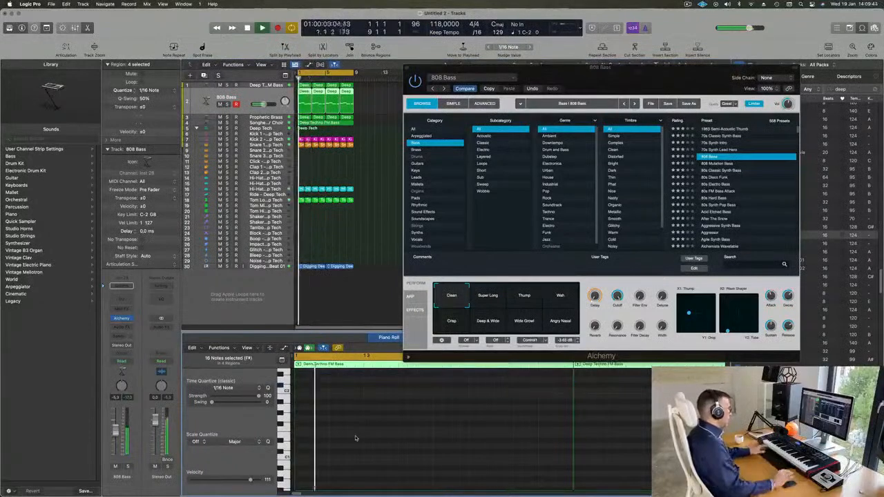
# Step: Switch the bass back to the 808 Mutation Bass preset and choose its Thump snapshot during playback
pyautogui.moveTo(645, 79); pyautogui.dragTo(597, 139)
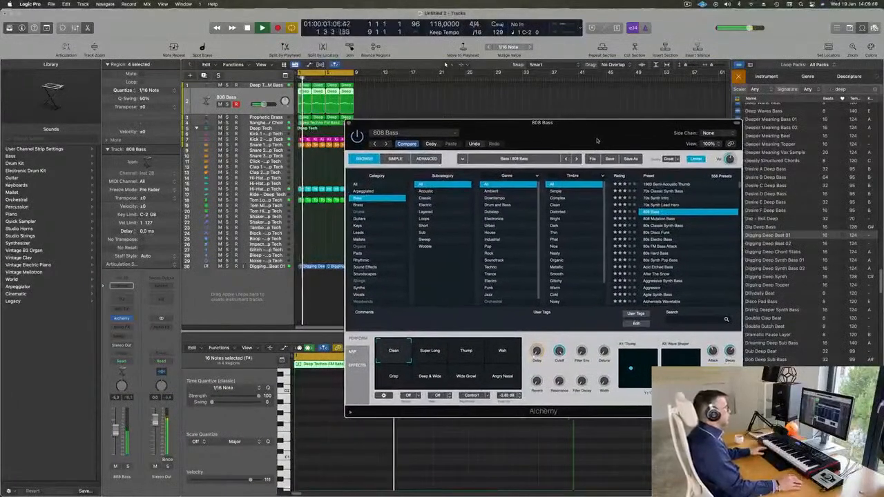
pyautogui.click(635, 218)
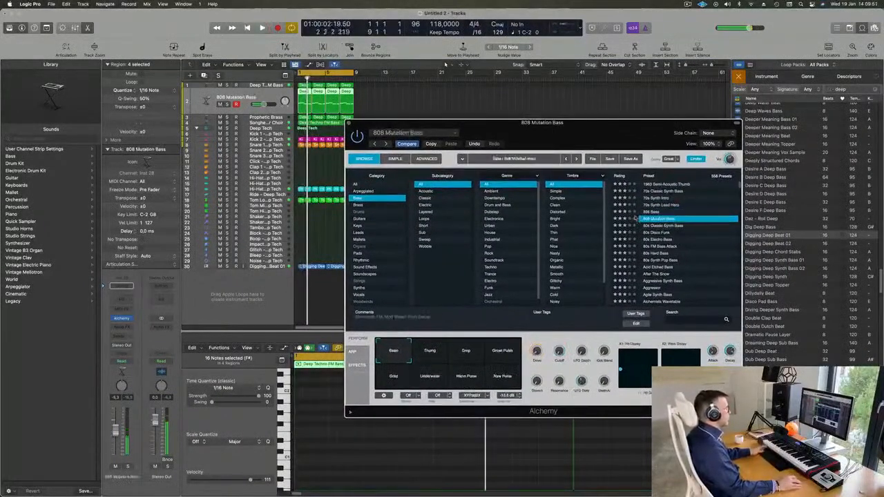
pyautogui.press('space')
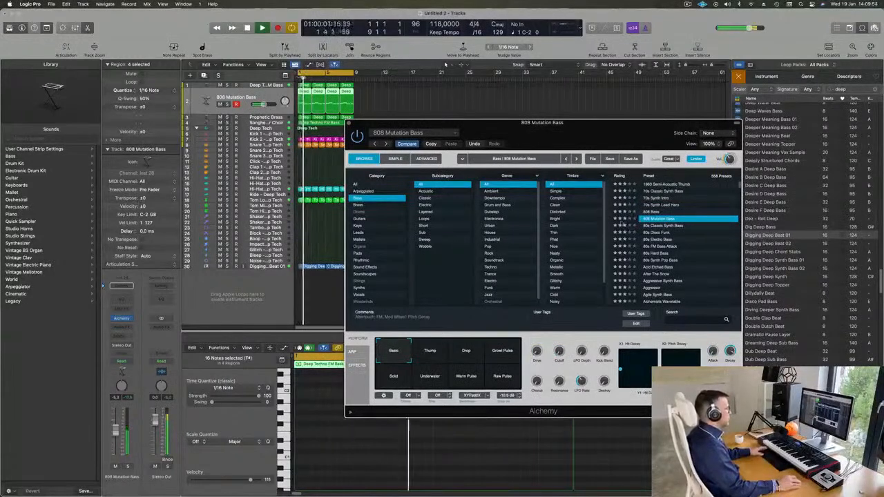
pyautogui.moveTo(483, 123); pyautogui.dragTo(536, 82)
pyautogui.click(484, 312)
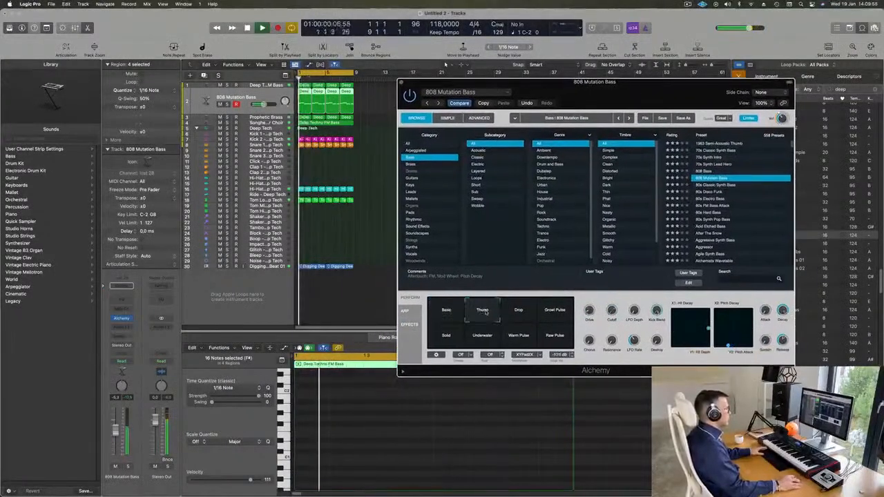
# Step: Audition the 808 Mutation Bass snapshots Drop, Growl Pulse, Solid, Underwater, Warm Pulse and Raw Pulse while the loop plays
pyautogui.click(518, 310)
pyautogui.click(555, 311)
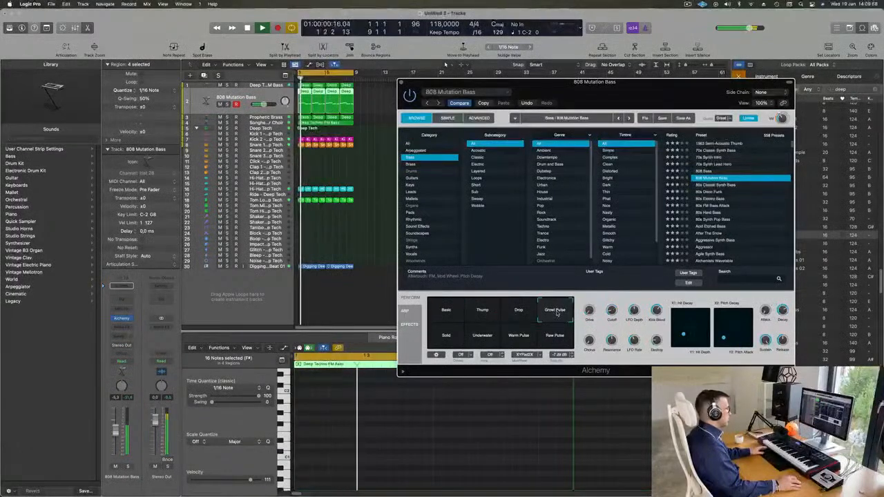
pyautogui.click(445, 338)
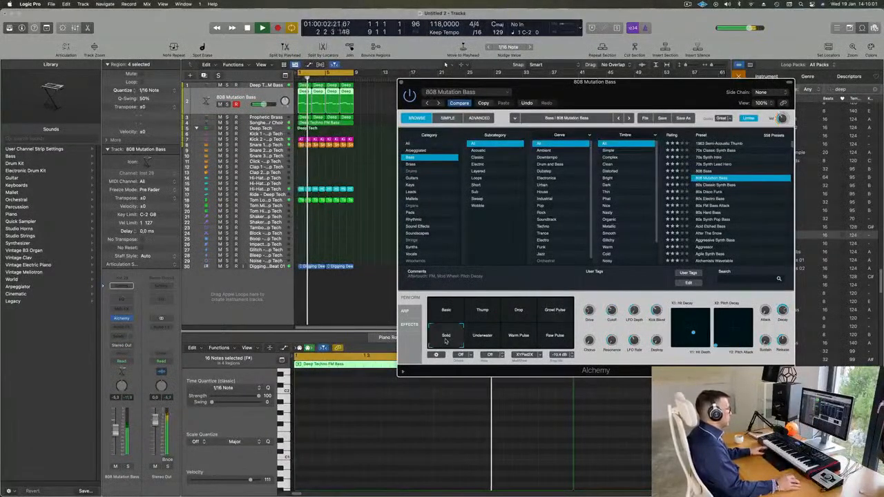
pyautogui.click(484, 337)
pyautogui.click(516, 338)
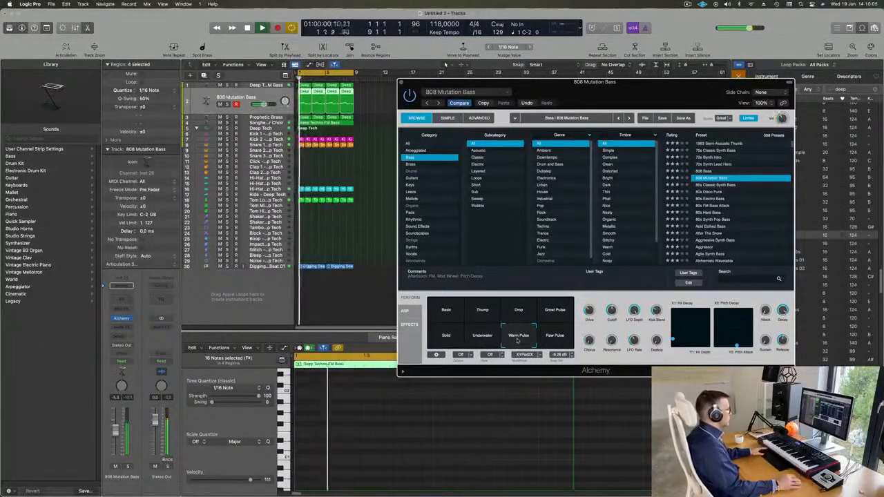
pyautogui.click(557, 340)
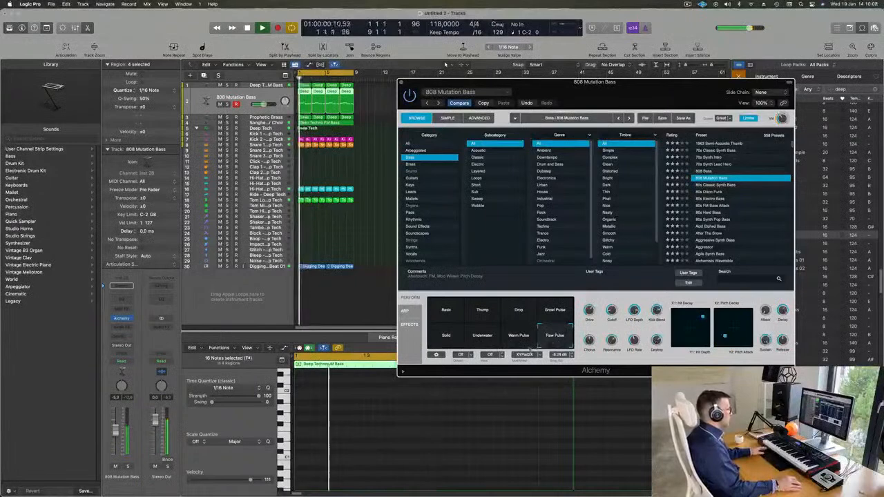
# Step: Load the 808 Bass preset and try its Super Long, Thump, Wah, Crisp, Deep & Wide, Wide Growl and Angry Nasal snapshots
pyautogui.click(702, 171)
pyautogui.click(482, 310)
pyautogui.click(519, 313)
pyautogui.click(556, 313)
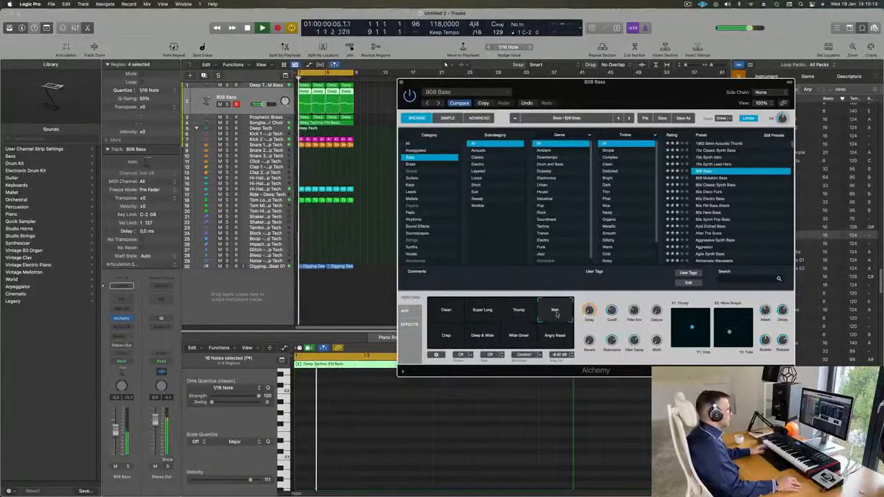
pyautogui.click(448, 340)
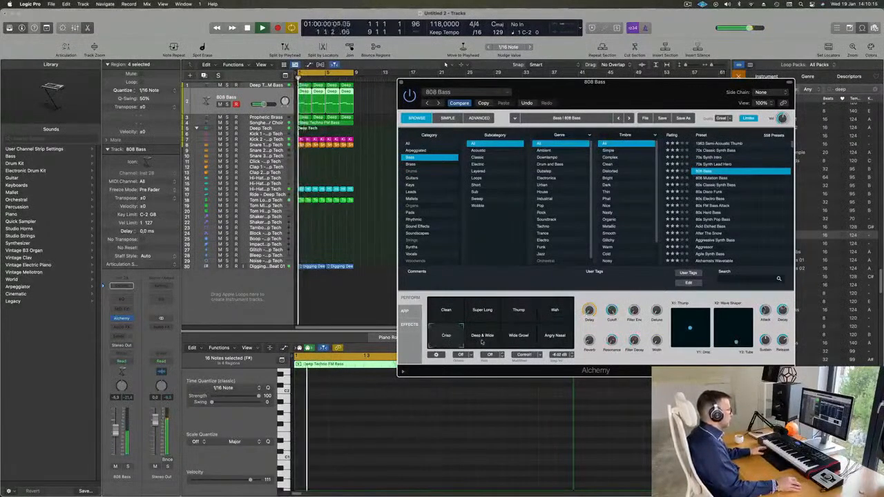
pyautogui.click(483, 338)
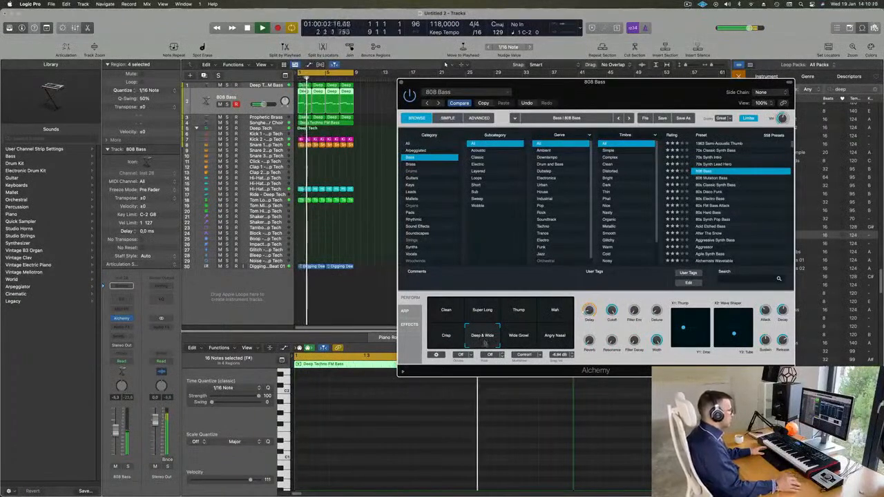
pyautogui.click(522, 339)
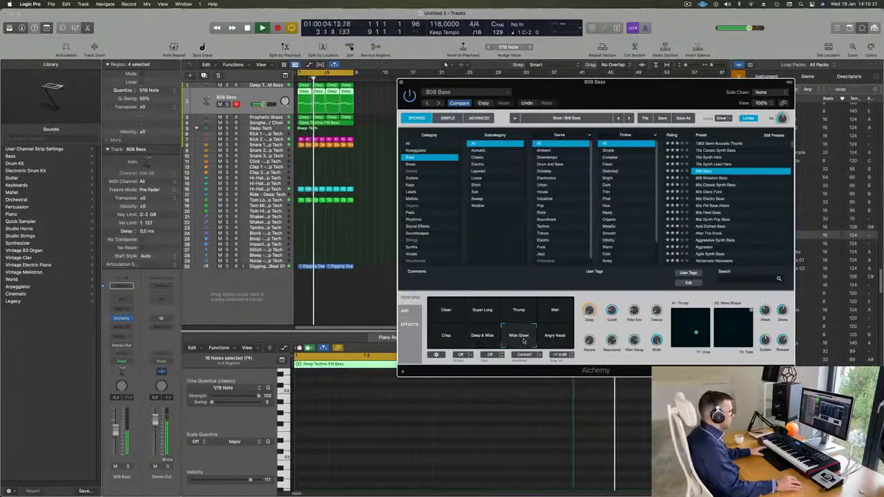
pyautogui.click(556, 338)
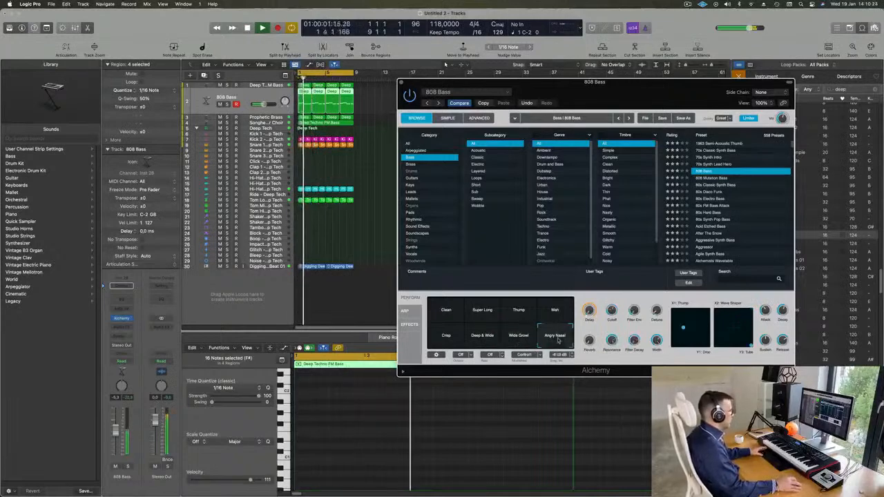
# Step: Compare Deep & Wide with the Clean, Super Long, Thump and Wah snapshots, settle on Deep & Wide and close Alchemy
pyautogui.click(475, 338)
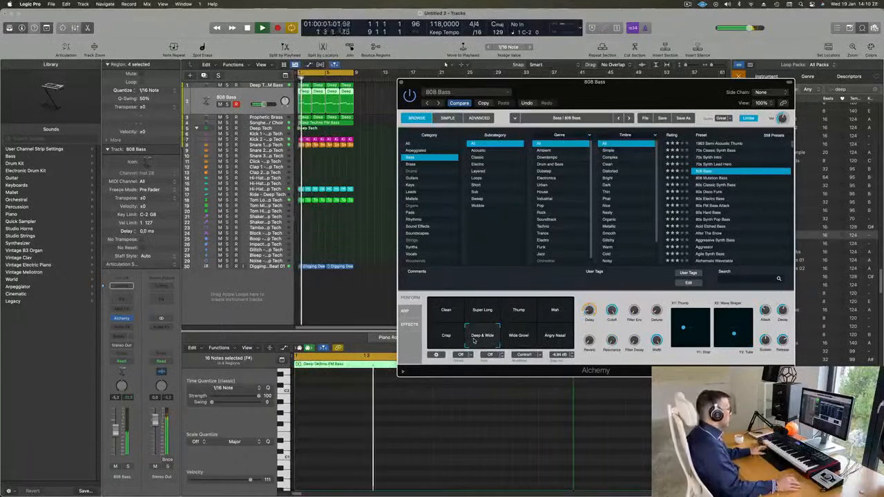
pyautogui.click(446, 314)
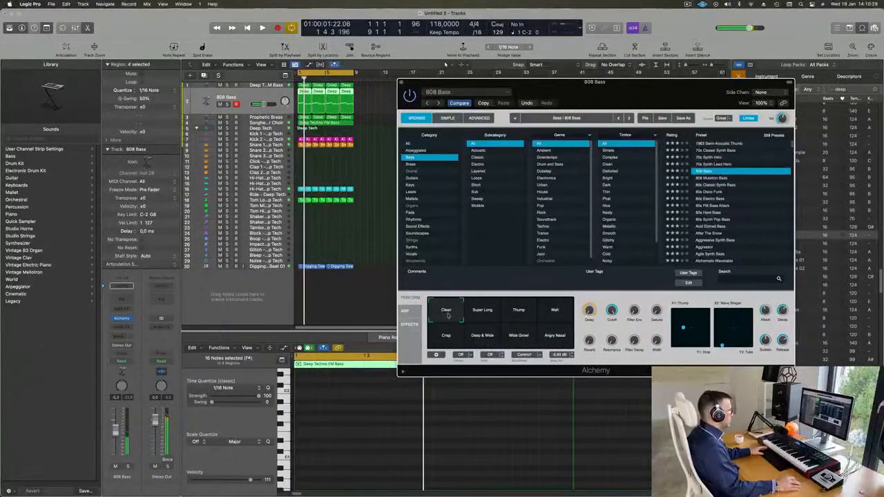
pyautogui.click(486, 313)
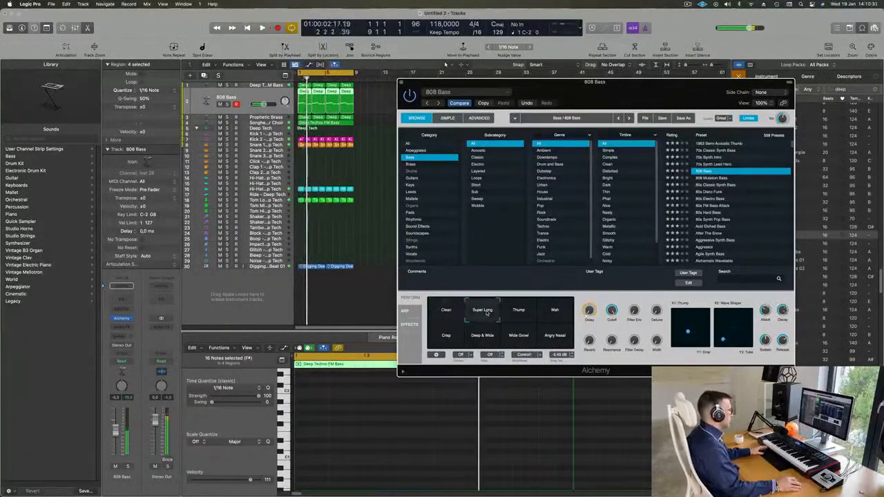
pyautogui.click(514, 312)
pyautogui.click(556, 311)
pyautogui.click(482, 336)
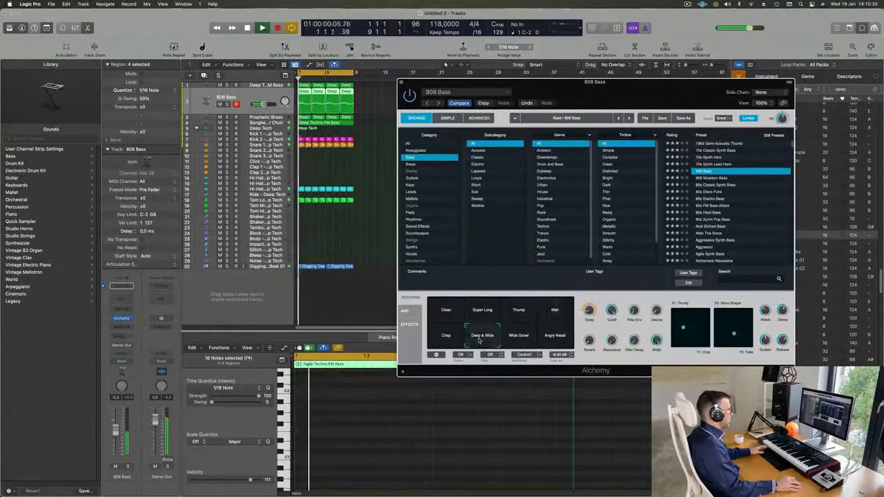
pyautogui.moveTo(630, 88); pyautogui.dragTo(531, 90)
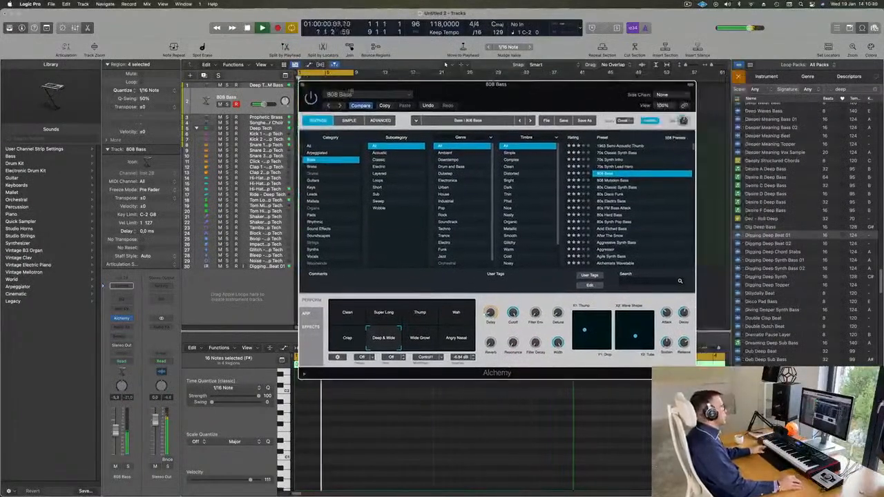
pyautogui.click(303, 85)
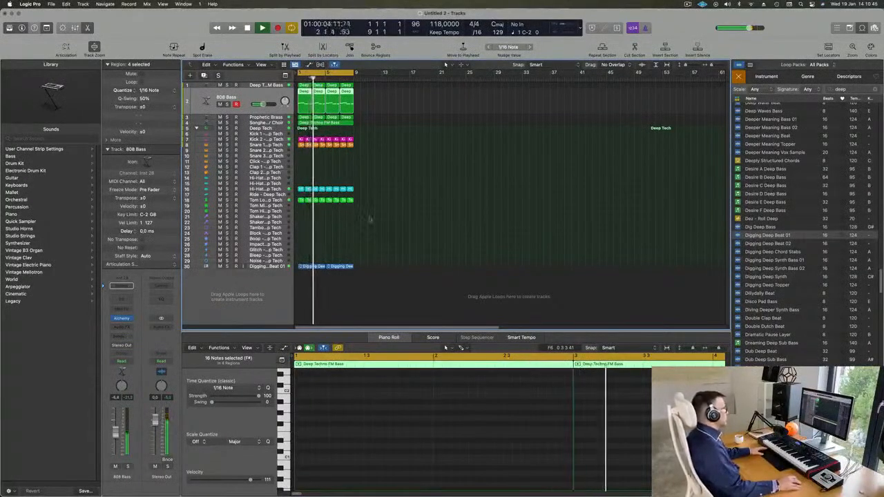
# Step: Fine-tune the Songhellir-Granular Choir track's level and add a Channel EQ with a low cut at about 270 Hz
pyautogui.hscroll(-4, 461, 187)
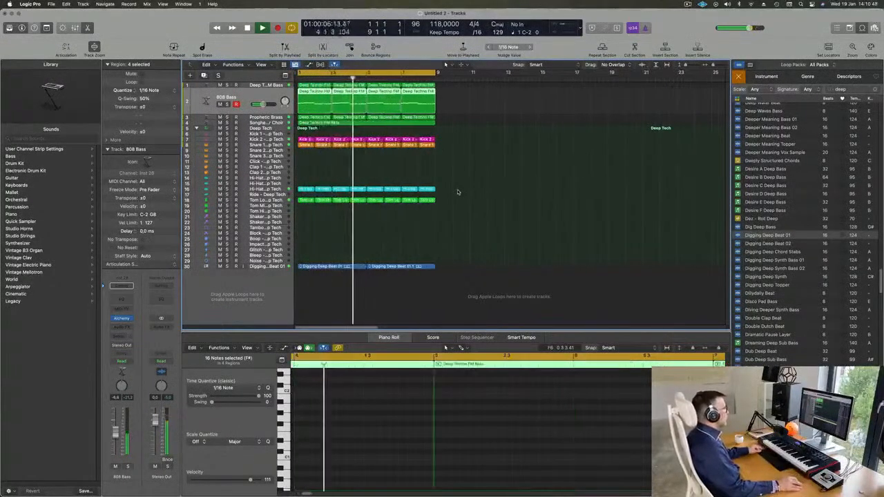
pyautogui.scroll(4, 458, 190)
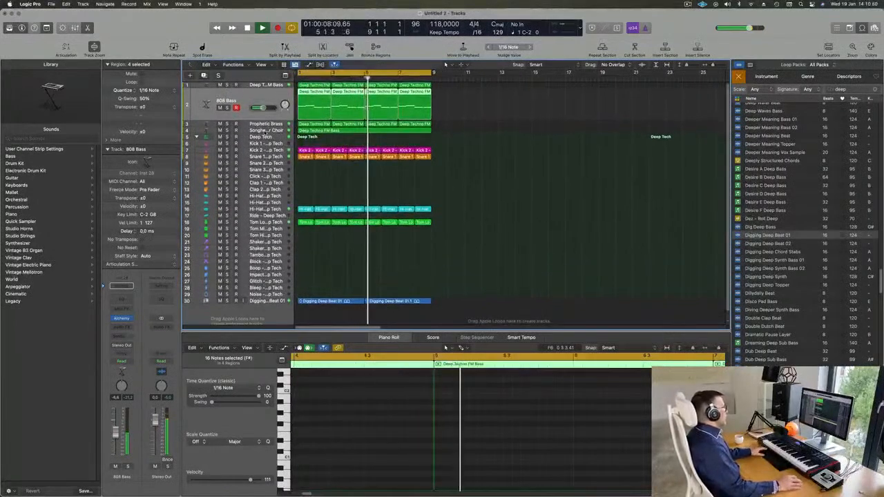
pyautogui.click(267, 130)
pyautogui.moveTo(116, 454); pyautogui.dragTo(115, 454)
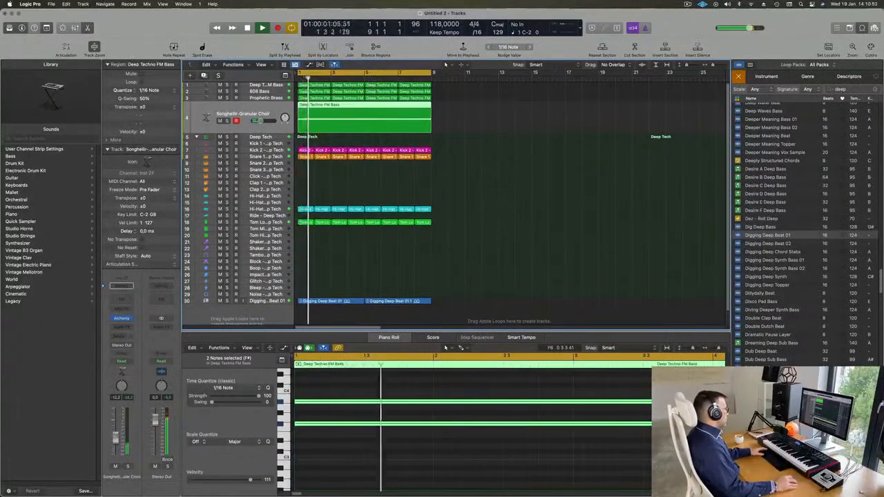
pyautogui.click(121, 299)
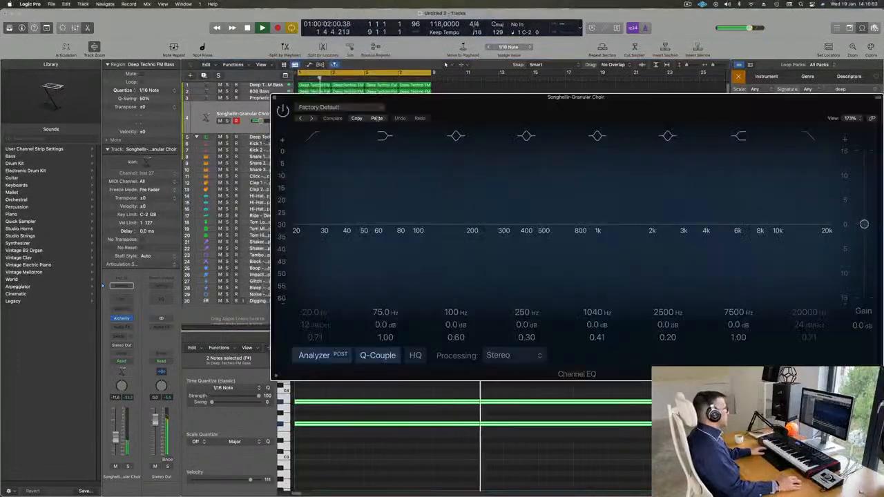
pyautogui.click(317, 136)
pyautogui.moveTo(309, 190); pyautogui.dragTo(509, 167)
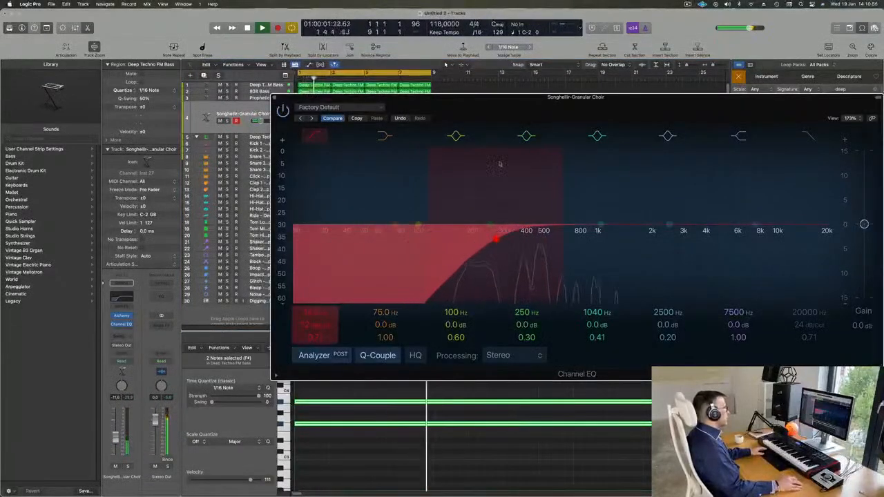
pyautogui.click(274, 98)
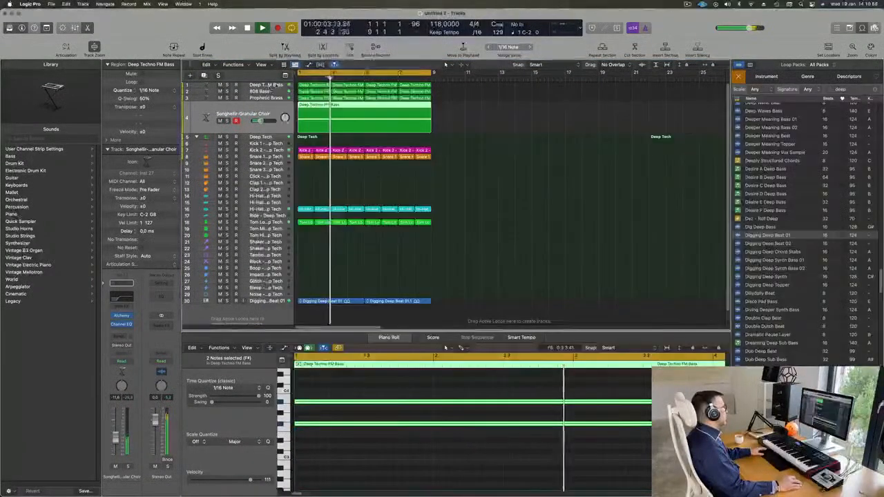
# Step: Add a Channel EQ to the Deep Techno FM Bass track with a low cut at about 160 Hz
pyautogui.click(265, 85)
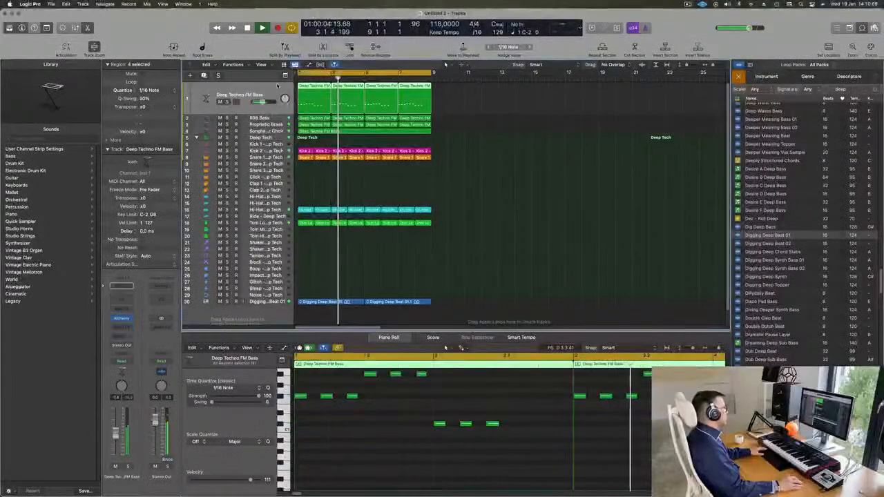
pyautogui.click(121, 300)
pyautogui.moveTo(310, 147); pyautogui.dragTo(439, 237)
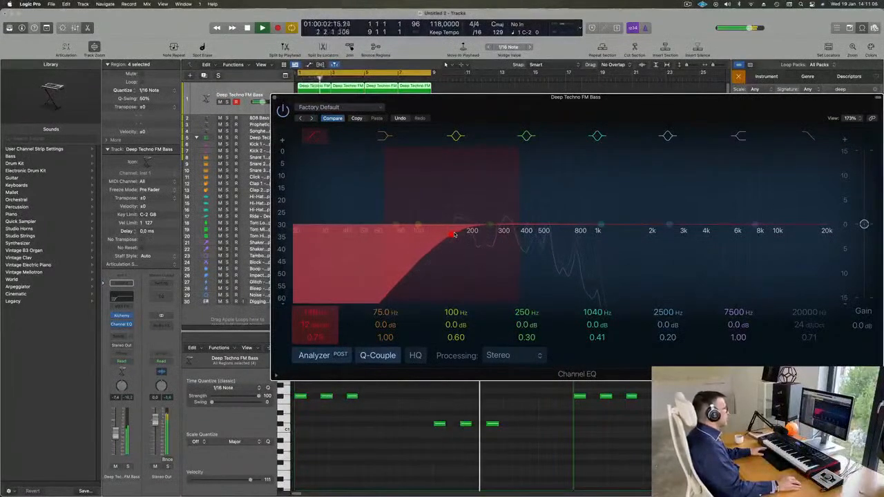
pyautogui.click(274, 99)
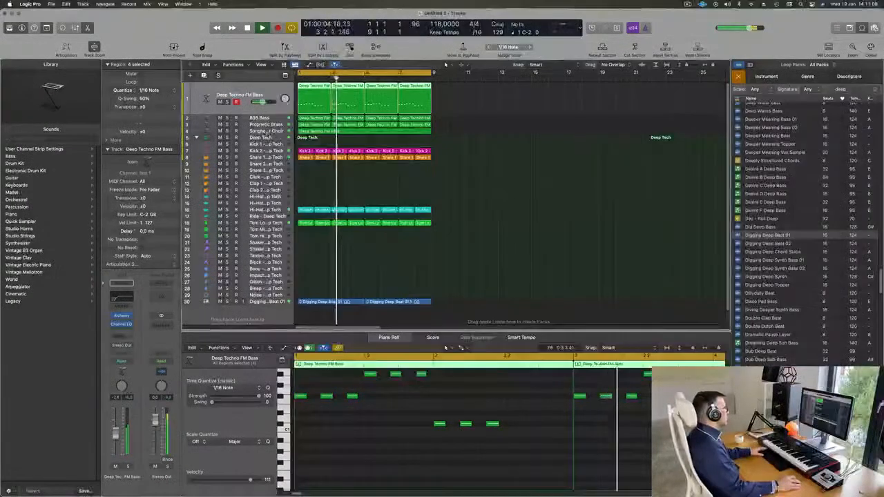
# Step: Check the 808 Bass and Prophetic Brass tracks and their notes, briefly soloing each before returning to the full mix
pyautogui.click(259, 114)
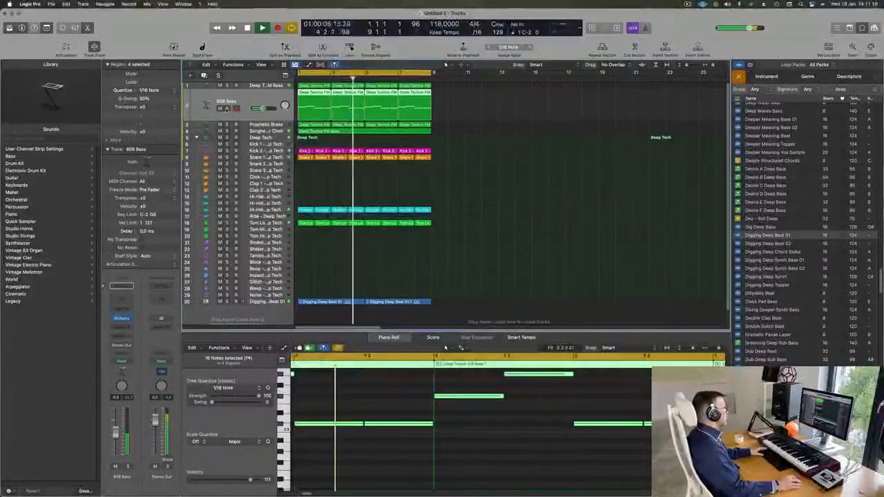
pyautogui.click(227, 109)
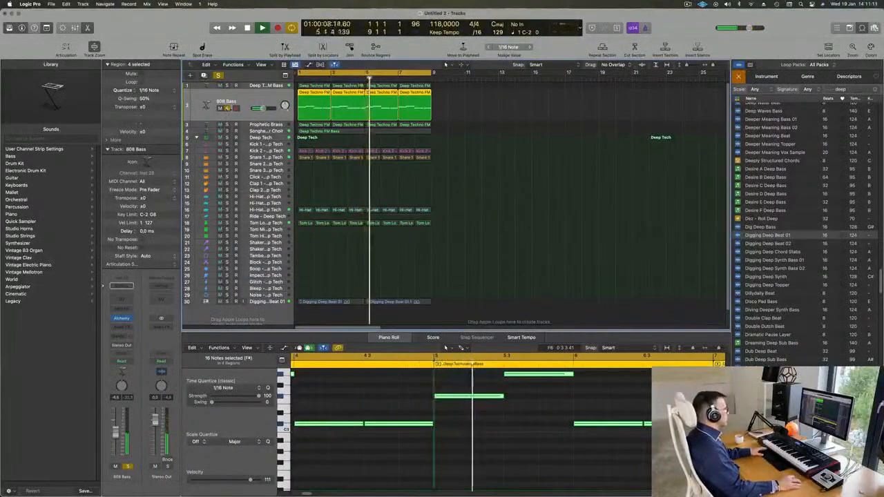
pyautogui.click(226, 108)
pyautogui.scroll(-4, 362, 412)
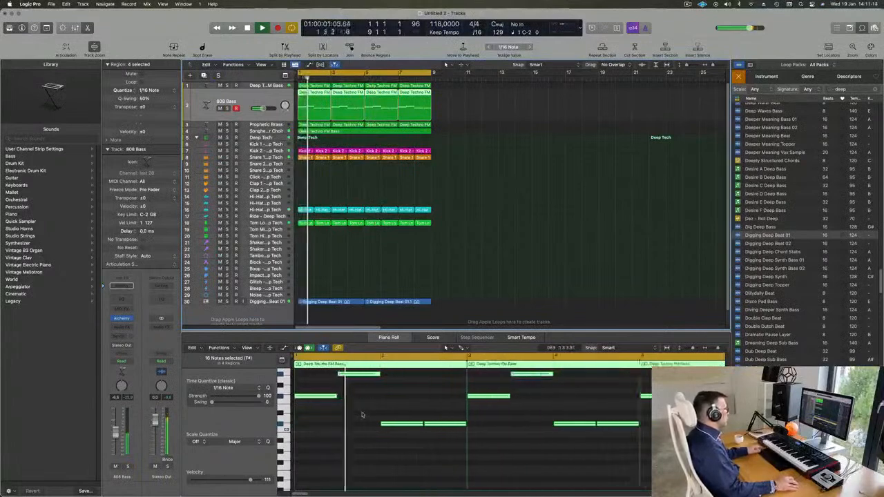
pyautogui.click(393, 403)
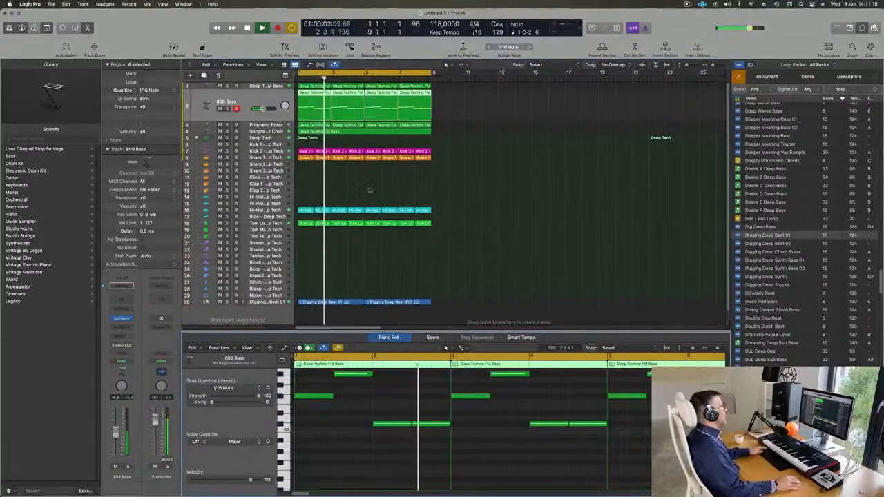
pyautogui.click(264, 125)
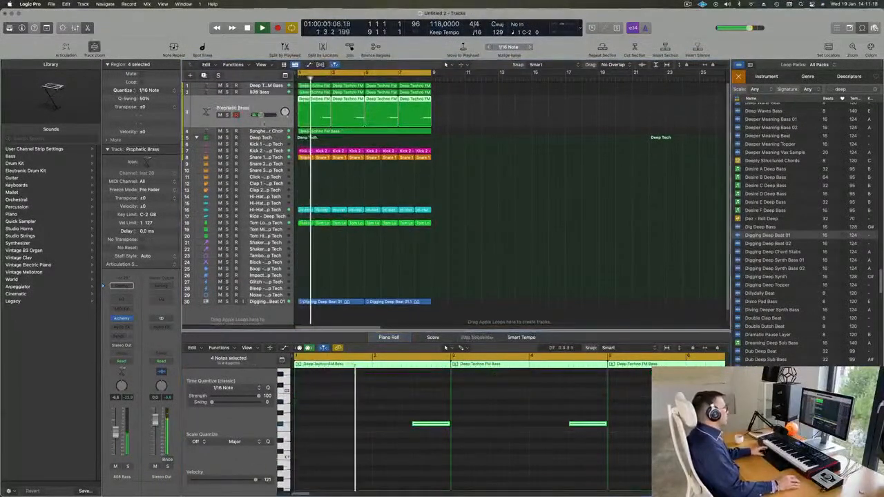
pyautogui.click(226, 114)
pyautogui.click(227, 115)
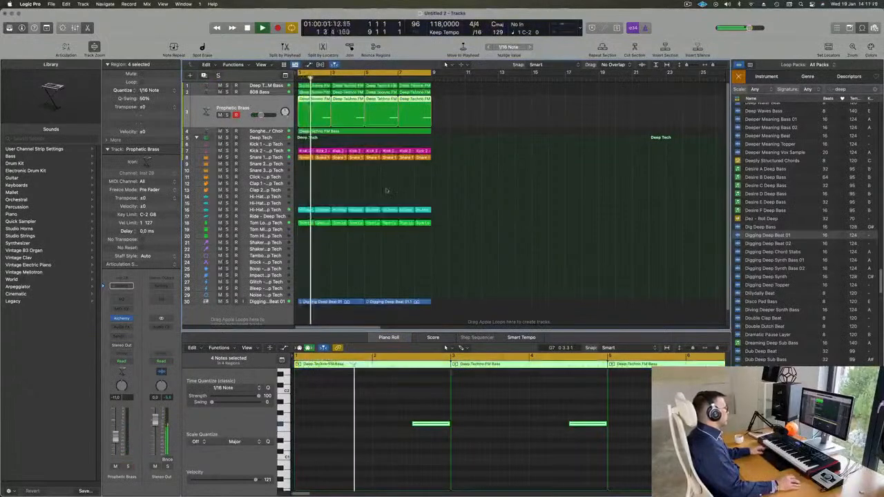
# Step: Copy the first Snare 1 region onto the Snare 2 track at bar 1
pyautogui.scroll(4, 442, 202)
pyautogui.scroll(-1, 442, 207)
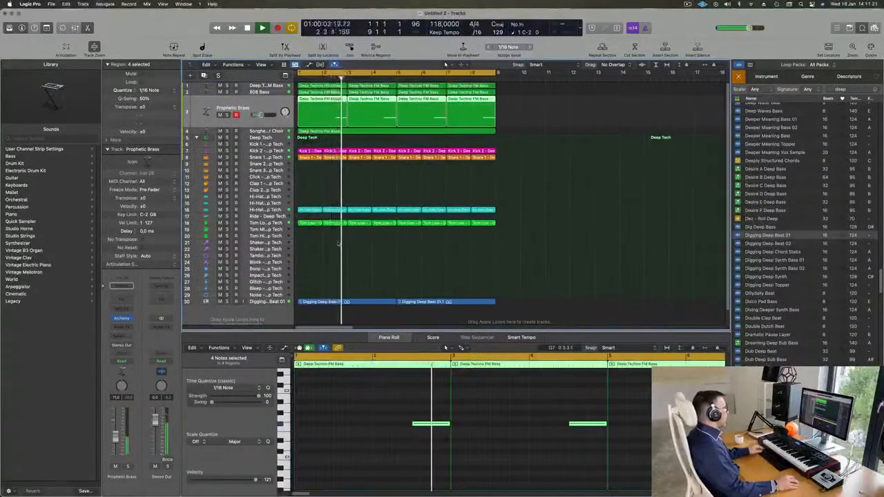
pyautogui.moveTo(306, 158); pyautogui.dragTo(300, 281)
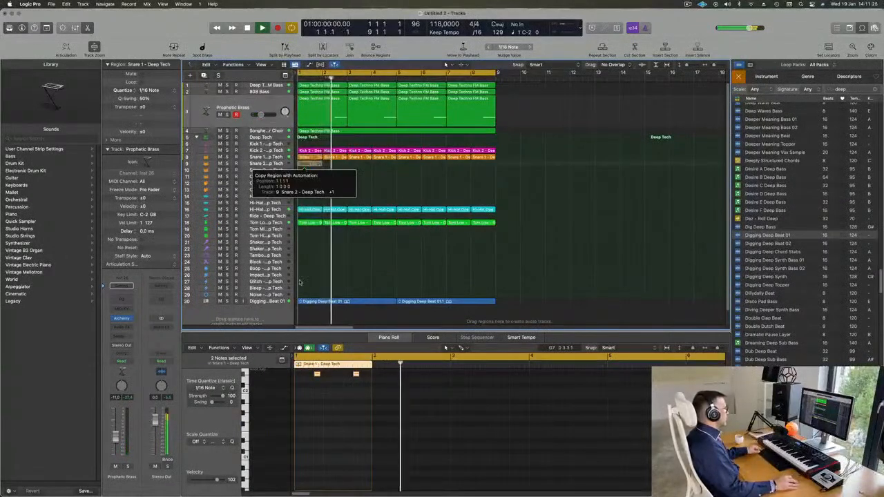
# Step: Reshape the copied snare region into three hits, moving the first a sixteenth earlier and the last about two sixteenths later
pyautogui.scroll(3, 317, 398)
pyautogui.click(318, 399)
pyautogui.moveTo(318, 398)
pyautogui.mouseDown()
pyautogui.moveTo(356, 398)
pyautogui.moveTo(311, 400)
pyautogui.mouseUp()
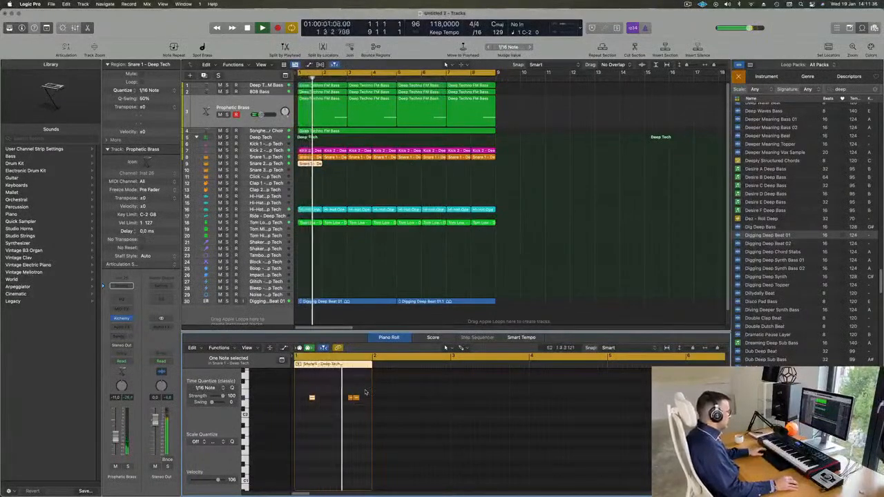
pyautogui.moveTo(356, 402); pyautogui.dragTo(369, 402)
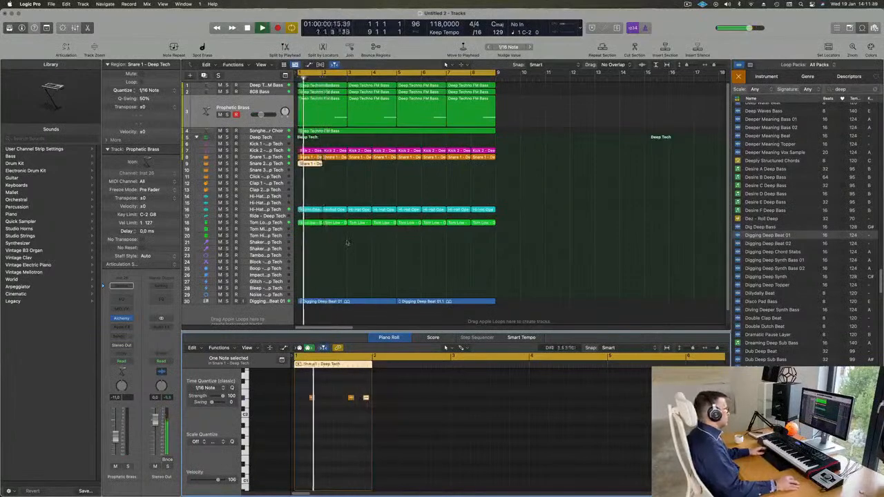
# Step: Transpose the three notes of the Snare 2 track's one-bar region up one octave and play them back with the Snare 2 sound
pyautogui.click(304, 393)
pyautogui.moveTo(305, 386); pyautogui.dragTo(373, 408)
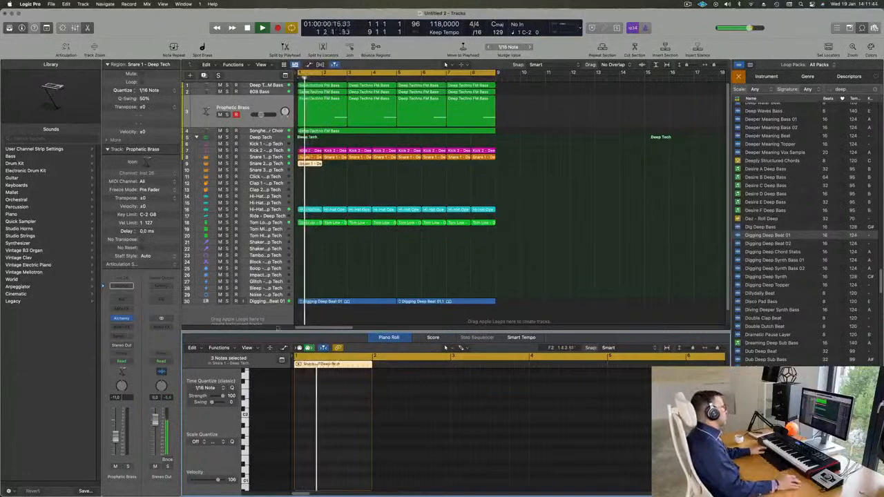
pyautogui.click(281, 164)
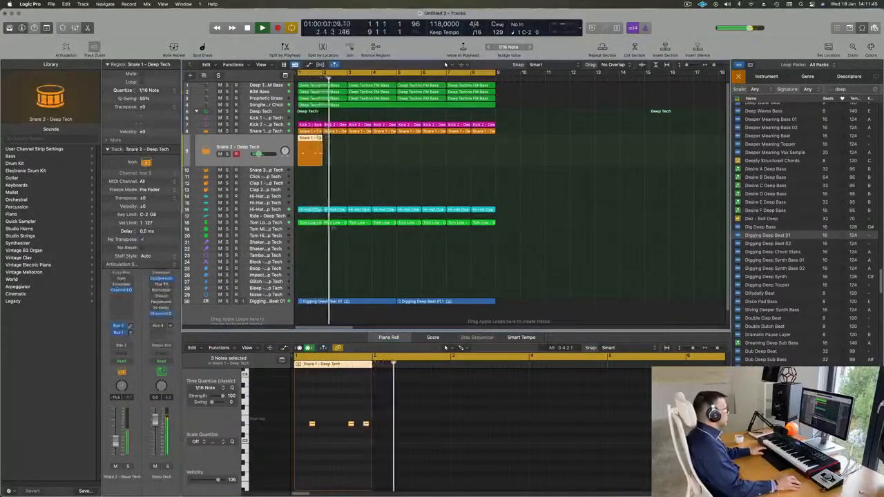
pyautogui.press('space')
pyautogui.click(343, 185)
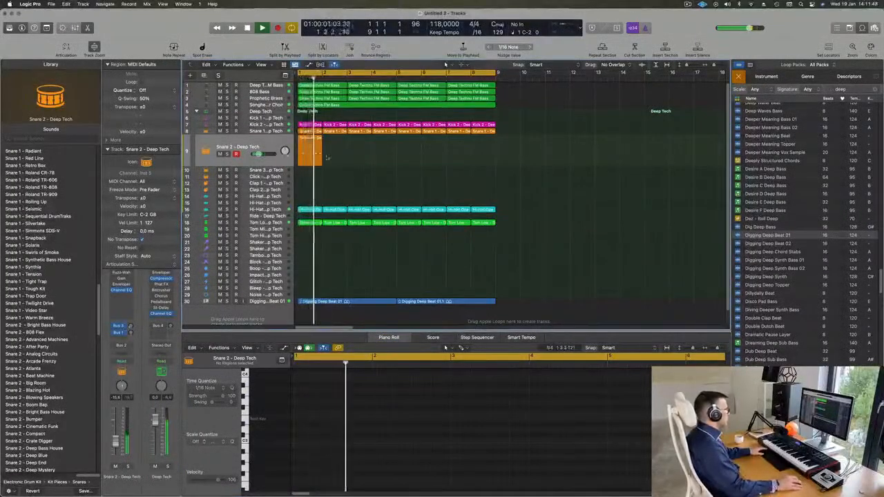
# Step: Lower the Snare 2 track's volume to -26.5 dB and copy its one-bar region to bars 3, 5 and 7
pyautogui.click(310, 160)
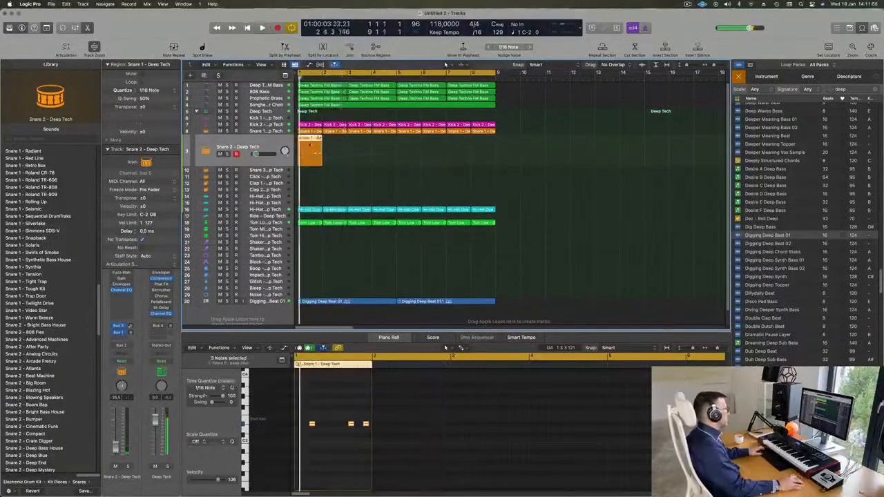
pyautogui.moveTo(311, 149); pyautogui.dragTo(411, 153)
pyautogui.keyDown('shift'); pyautogui.click(311, 151); pyautogui.keyUp('shift')
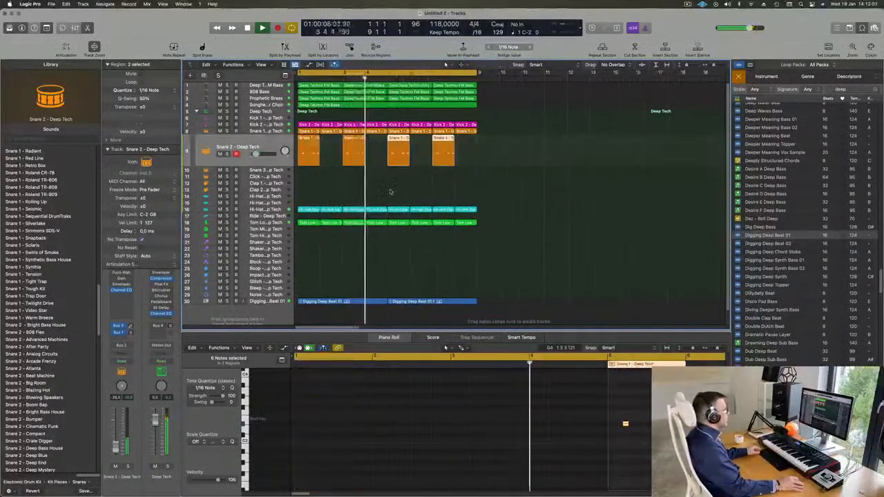
pyautogui.scroll(-2, 397, 198)
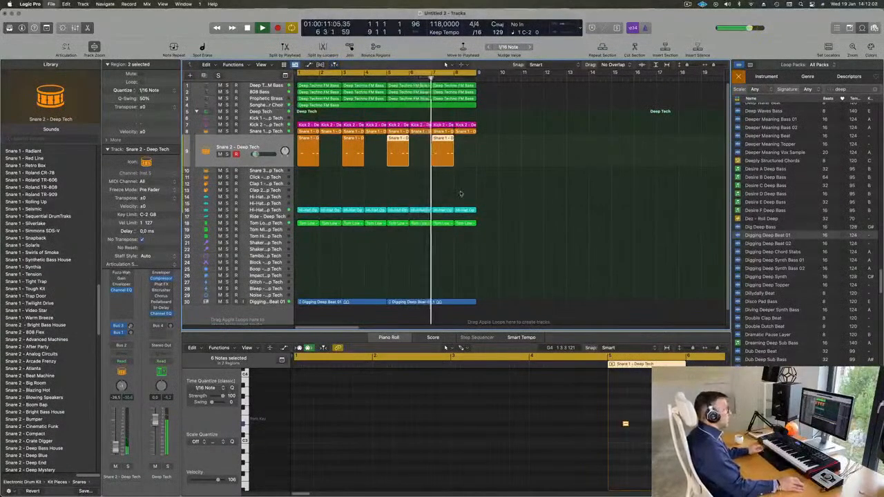
# Step: Restart playback of the arrangement from the beginning with all regions deselected
pyautogui.press('super+s')
pyautogui.press('Escape')
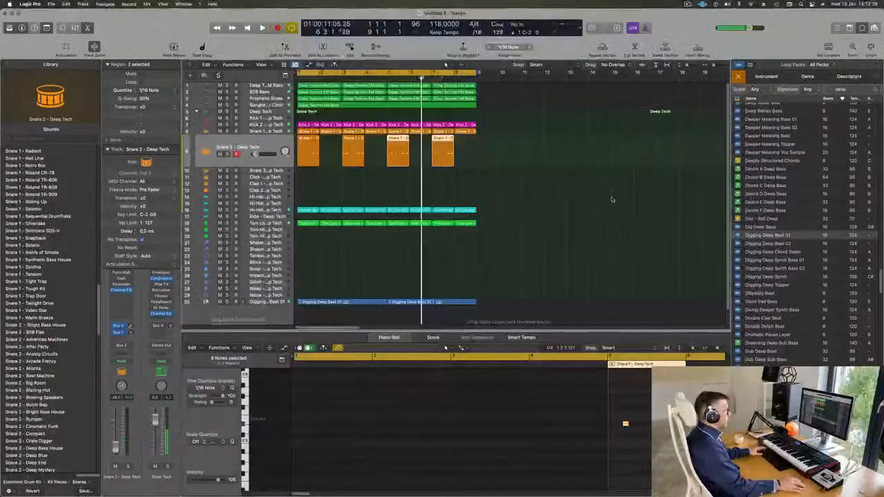
pyautogui.press('space')
pyautogui.click(622, 213)
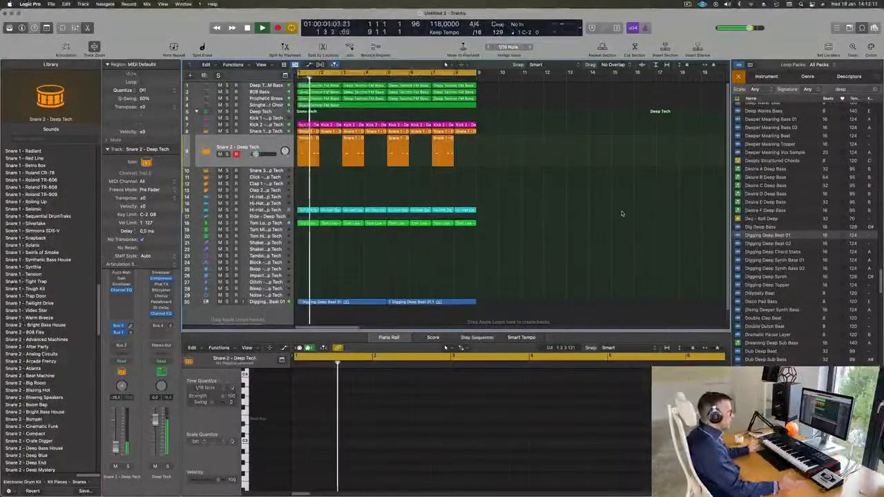
# Step: Hide the loop browser to give the tracks area more width
pyautogui.scroll(-1, 528, 245)
pyautogui.scroll(-6, 802, 290)
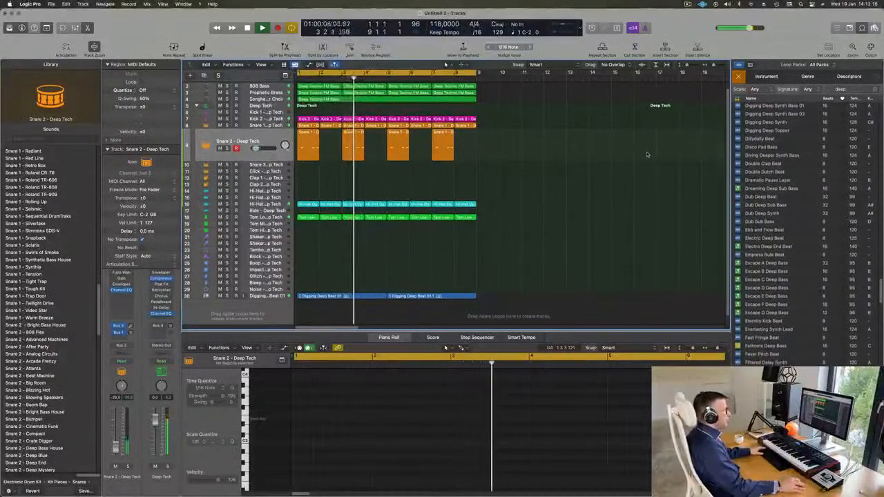
pyautogui.press('o')
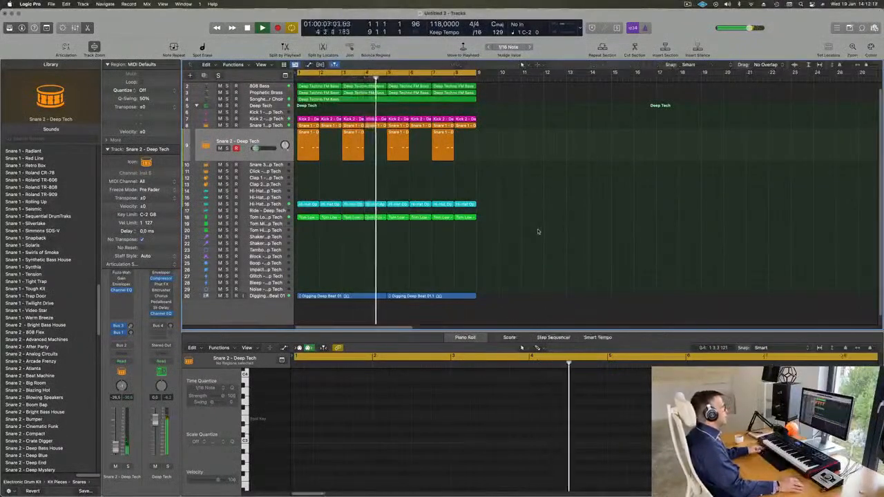
# Step: Mute and unmute the Digging Deep Beat 01 track during playback to compare the mix with and without it
pyautogui.press('super+Right')
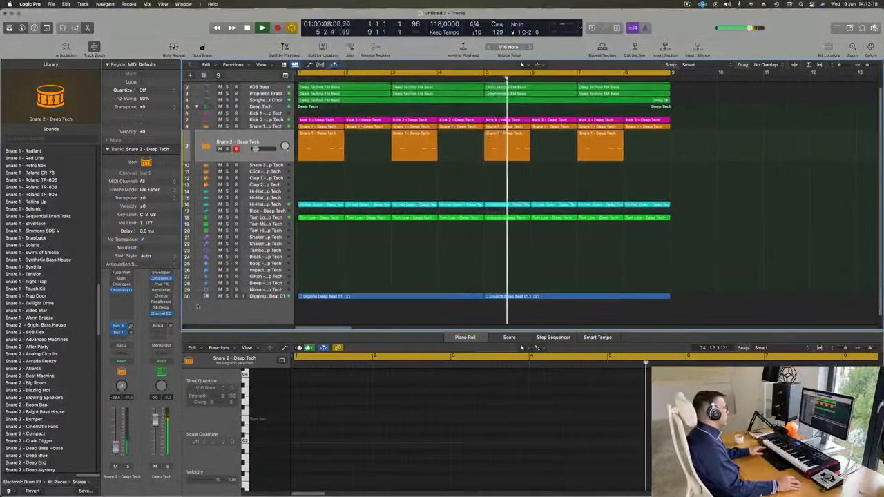
pyautogui.click(220, 298)
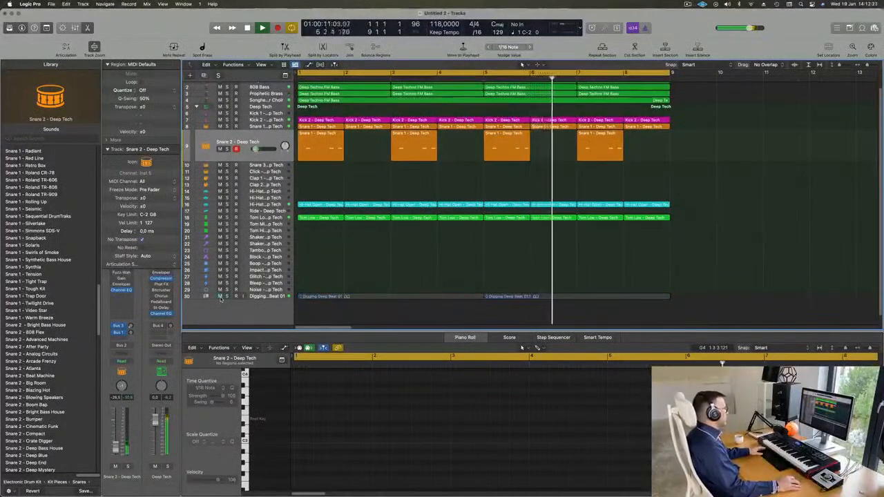
pyautogui.click(221, 297)
# Step: Duplicate the Songhellir-Granular Choir track with its instrument settings but without its regions
pyautogui.press('super+Left')
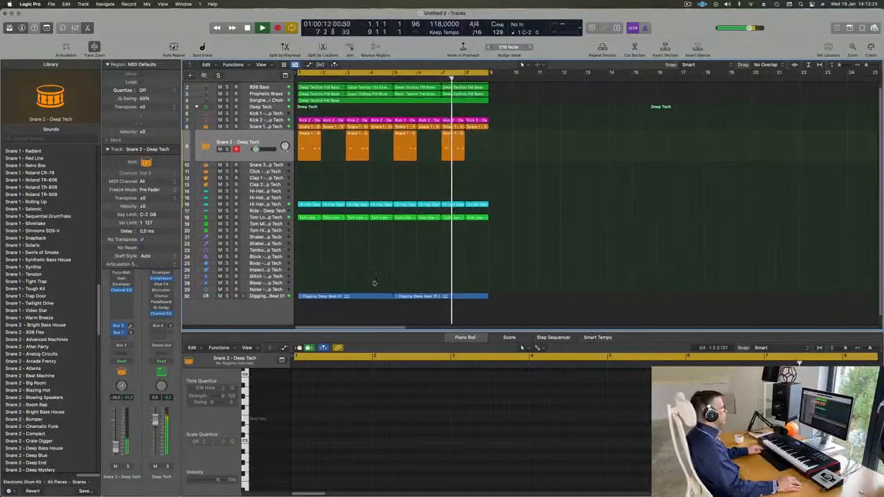
pyautogui.press('super+Up')
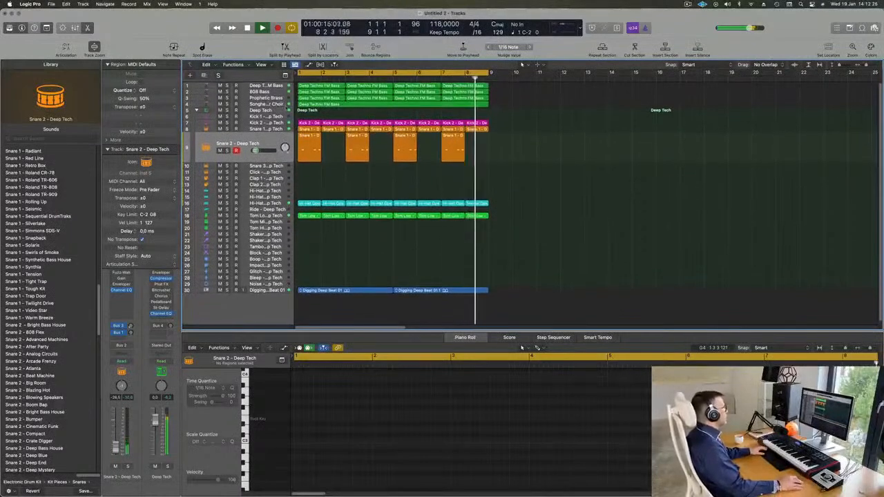
pyautogui.click(261, 106)
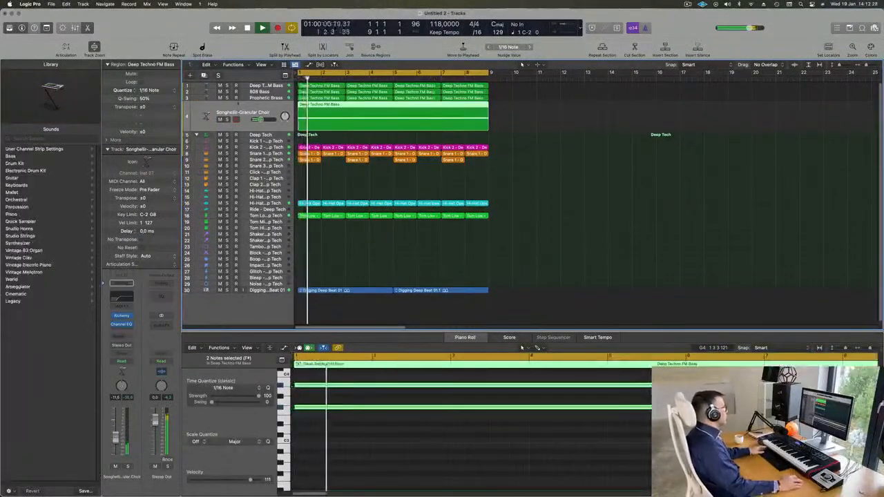
pyautogui.press('super+d')
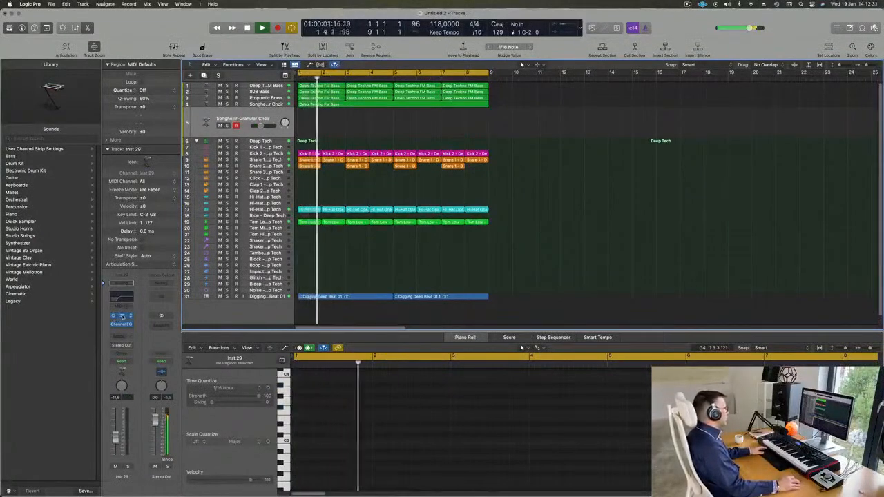
# Step: Open the Alchemy instrument on the duplicated track, filter its presets to the Strings category and move its window off the regions
pyautogui.press('v')
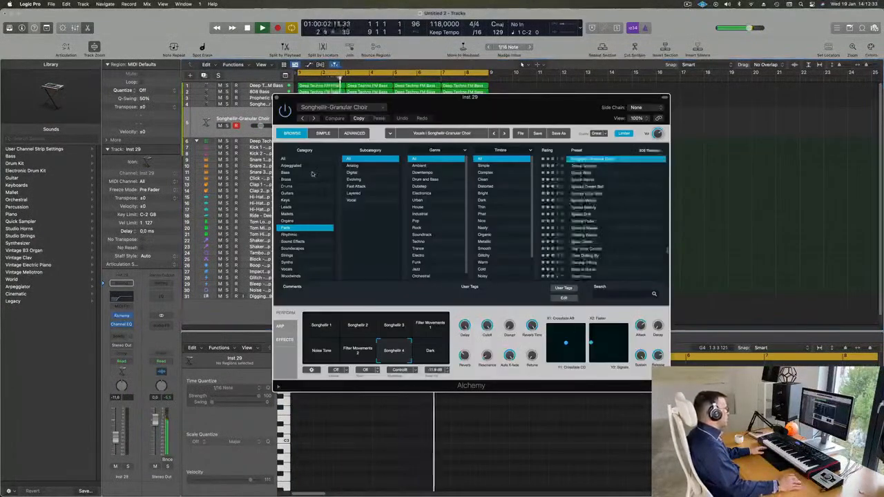
pyautogui.click(286, 256)
pyautogui.moveTo(449, 110); pyautogui.dragTo(600, 177)
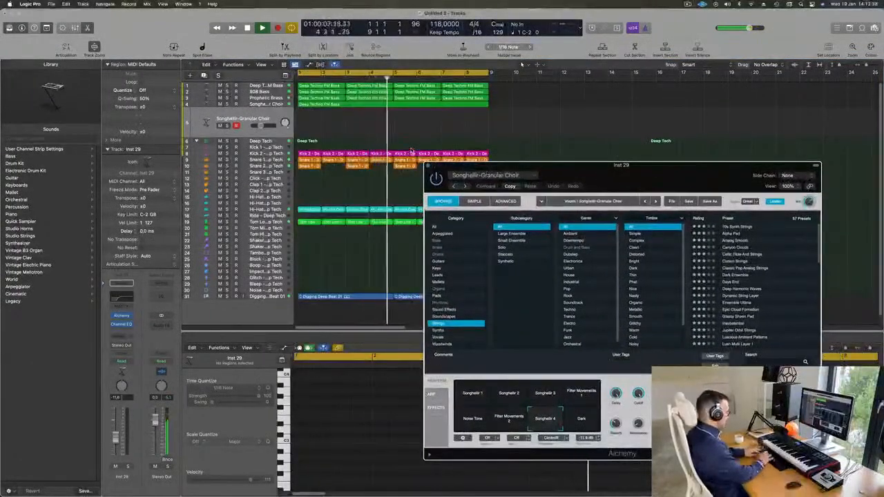
# Step: Repeat all regions once starting at bar 9 and extend the cycle range to bar 17
pyautogui.press('super+a')
pyautogui.press('super+r')
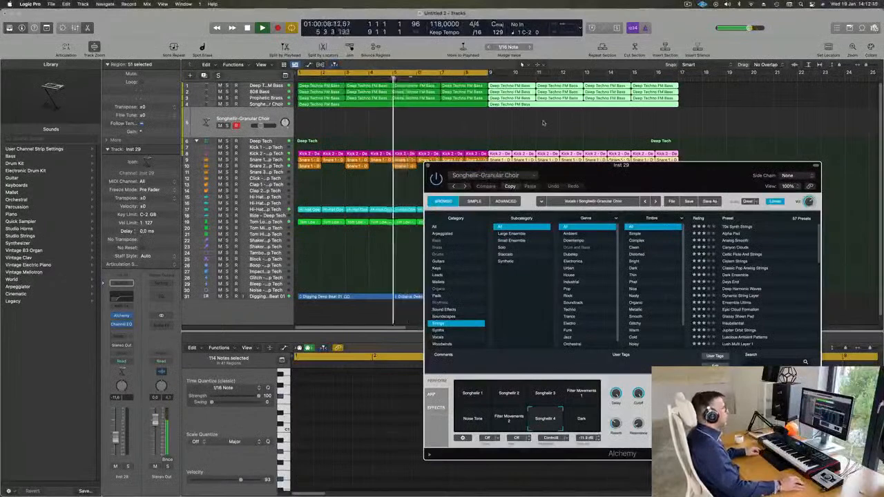
pyautogui.scroll(-8, 545, 122)
pyautogui.scroll(1, 398, 86)
pyautogui.scroll(3, 398, 85)
pyautogui.hscroll(-3, 399, 86)
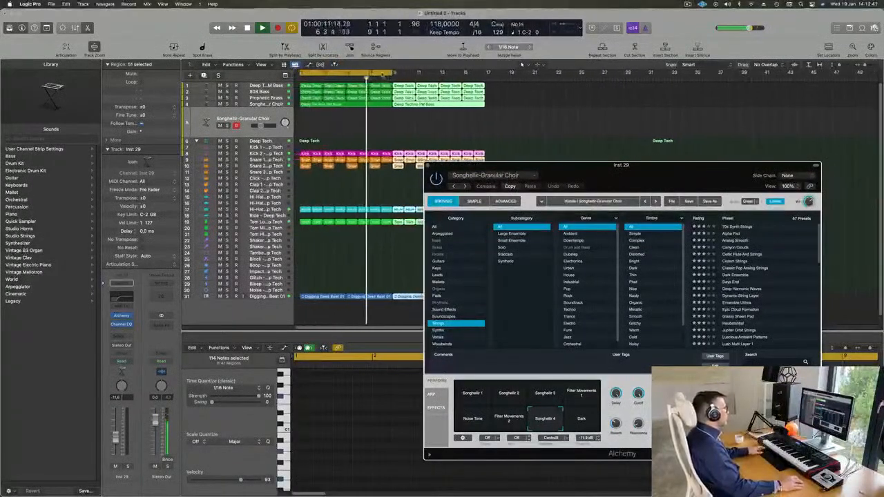
pyautogui.moveTo(390, 73); pyautogui.dragTo(483, 74)
# Step: Load the 70s Synth Strings preset in Alchemy and raise the new track's volume to -9.2 dB
pyautogui.moveTo(582, 164); pyautogui.dragTo(512, 174)
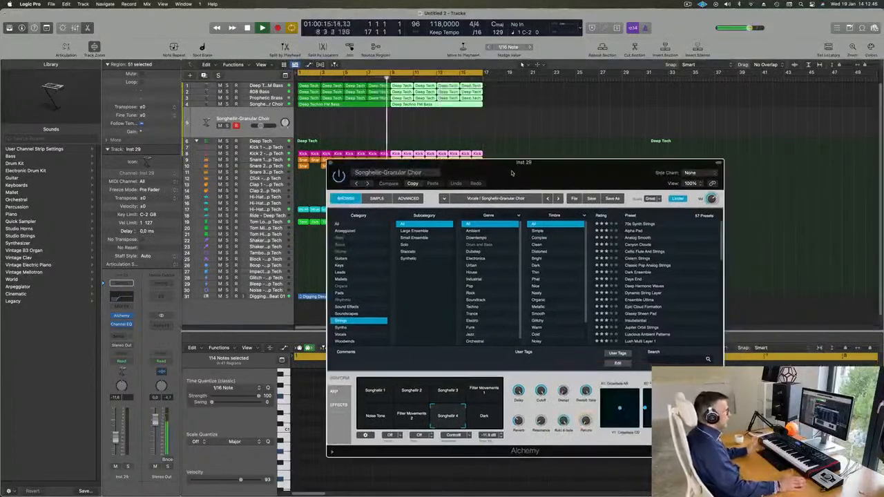
pyautogui.click(688, 4)
pyautogui.click(674, 11)
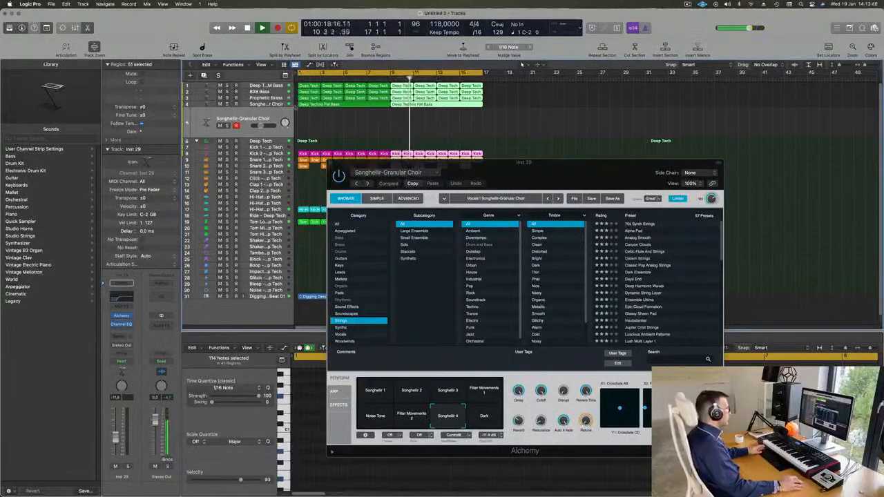
pyautogui.click(274, 114)
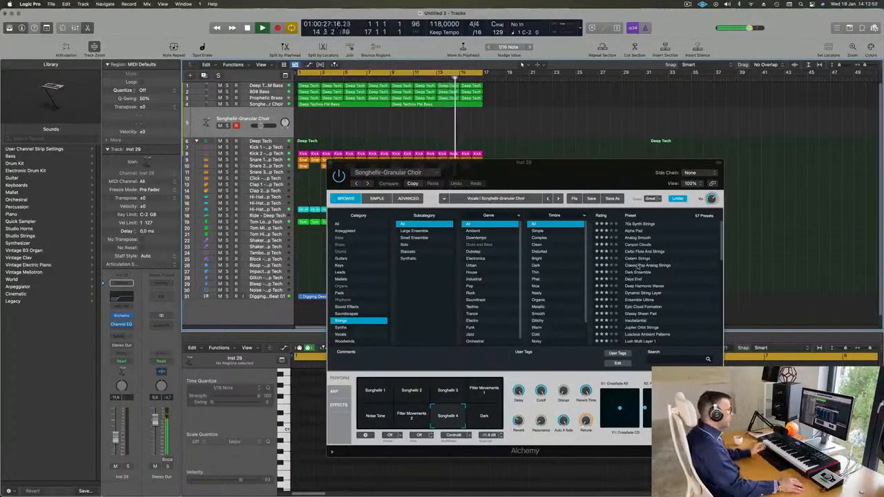
pyautogui.click(640, 226)
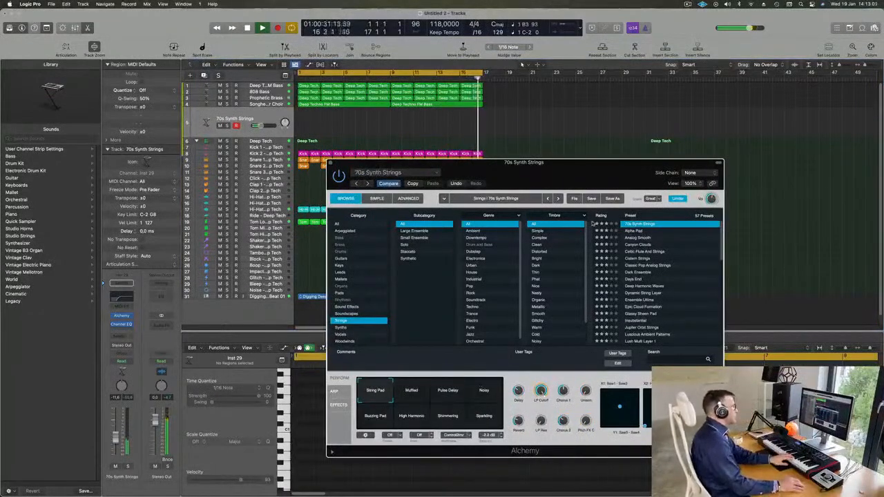
pyautogui.moveTo(117, 438); pyautogui.dragTo(119, 435)
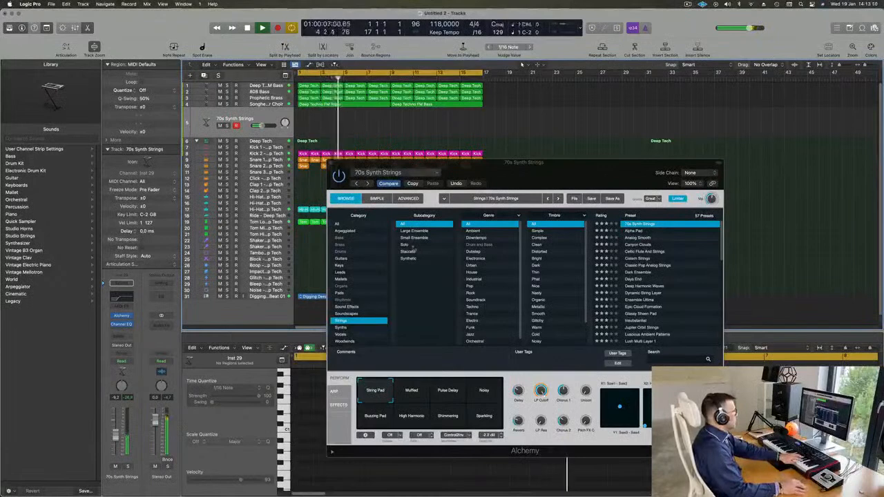
# Step: Audition the Alpha Pad and Celtic Flute And Strings presets in Alchemy on the new track
pyautogui.click(634, 232)
pyautogui.click(634, 233)
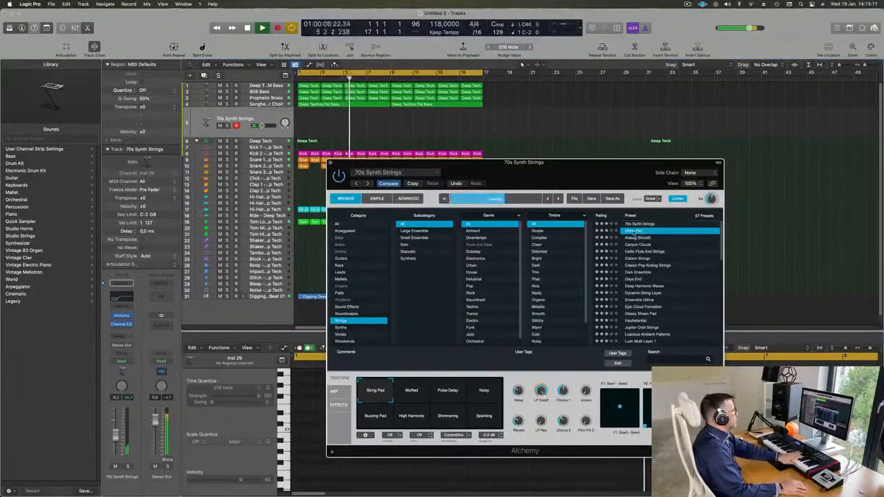
pyautogui.scroll(-1, 664, 246)
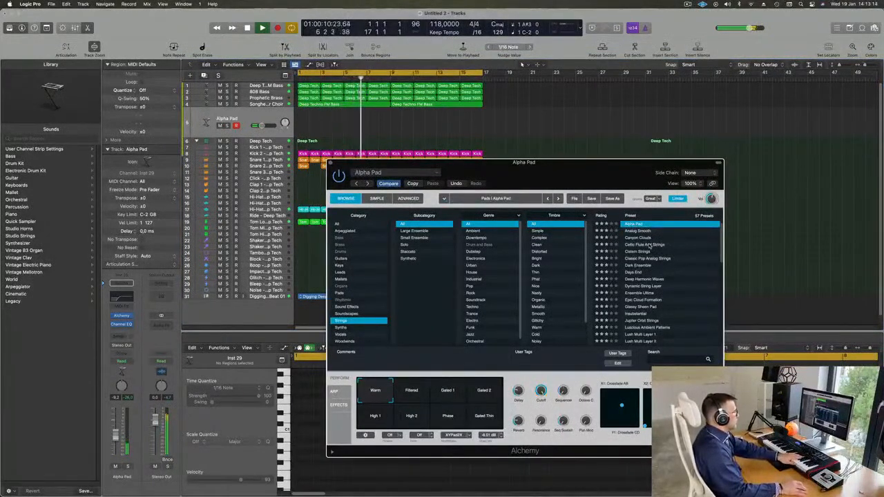
pyautogui.click(649, 246)
pyautogui.scroll(-2, 663, 248)
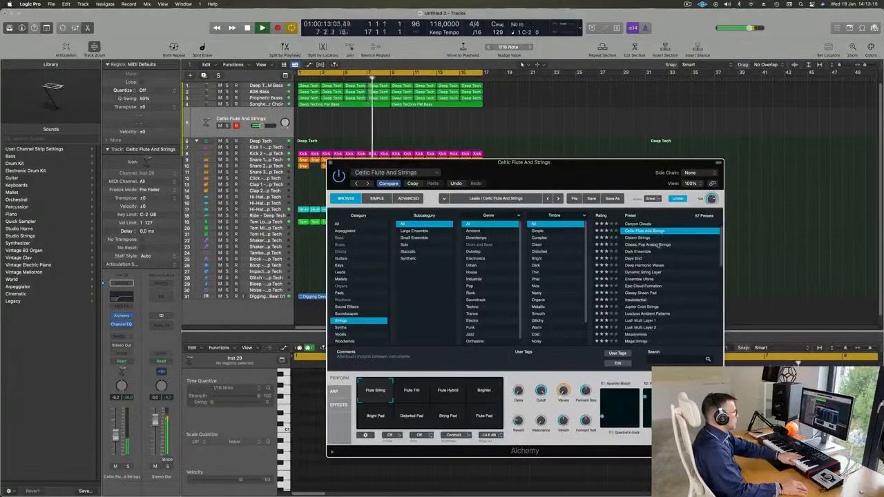
# Step: Try the Cistern Strings and Classic Pop Analog Strings presets and lower the track's volume to -15.6 dB
pyautogui.click(638, 238)
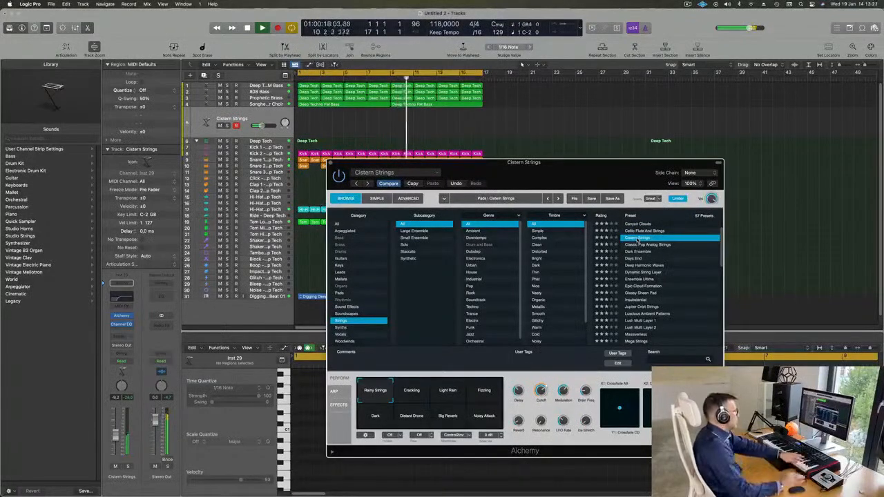
pyautogui.click(644, 246)
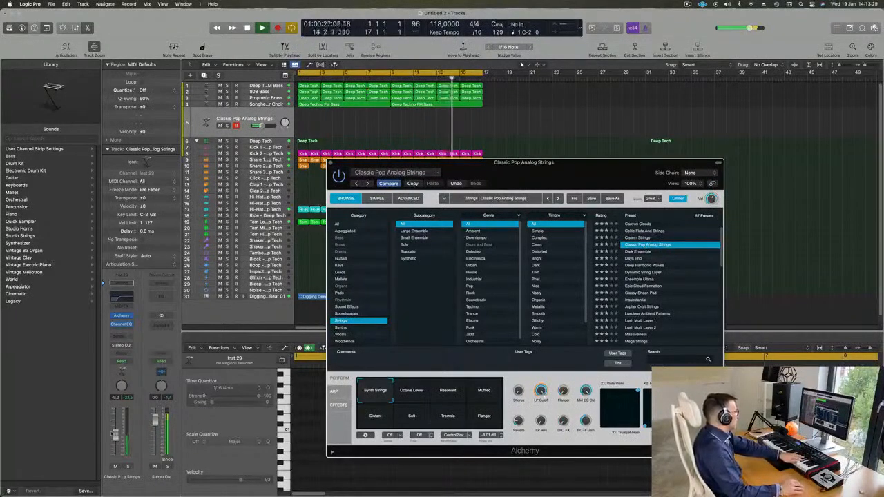
pyautogui.moveTo(116, 445); pyautogui.dragTo(116, 444)
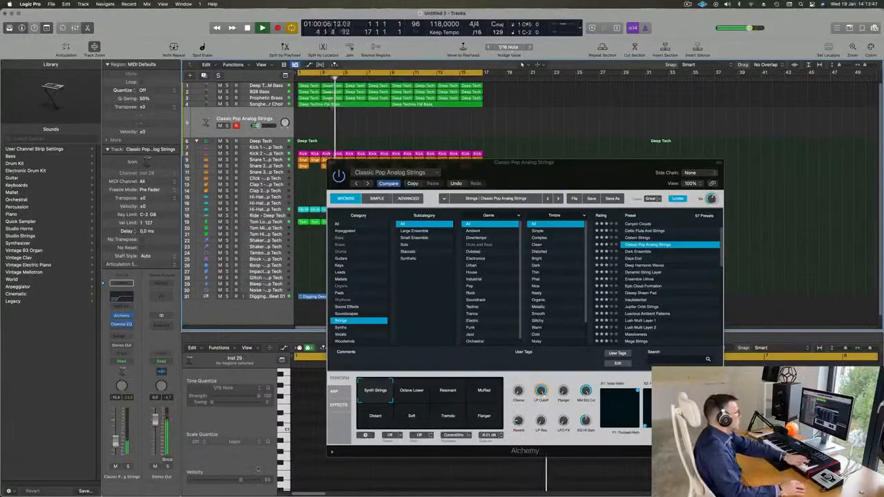
# Step: Audition the Dark Ensemble, Ensemble Ultima and Epic Cloud Formation presets, ending with the Insubstantial preset loaded
pyautogui.click(644, 252)
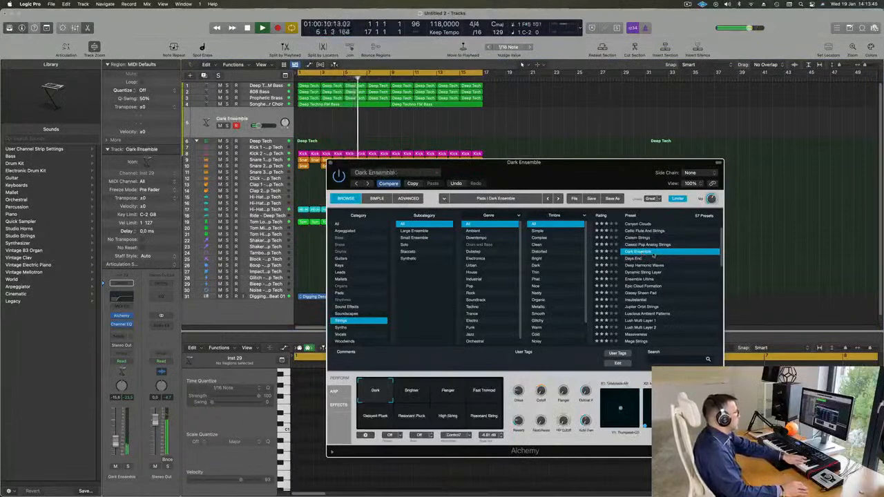
pyautogui.scroll(-2, 655, 255)
pyautogui.click(640, 250)
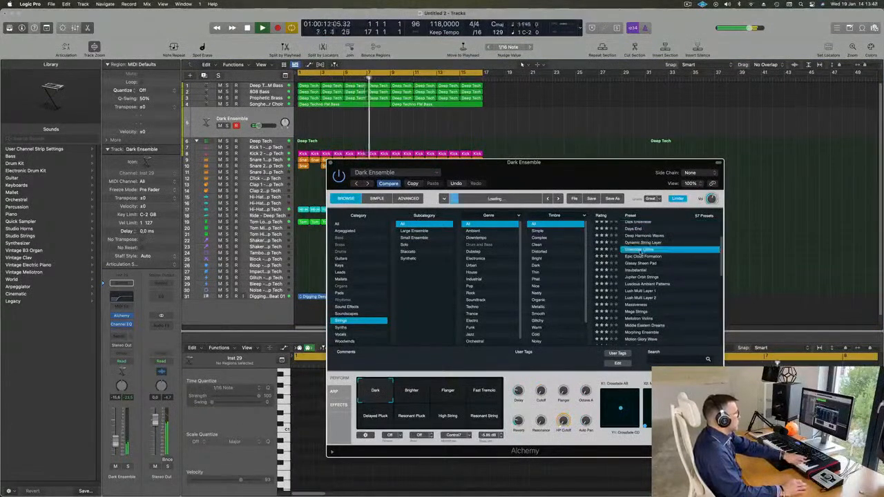
pyautogui.click(646, 257)
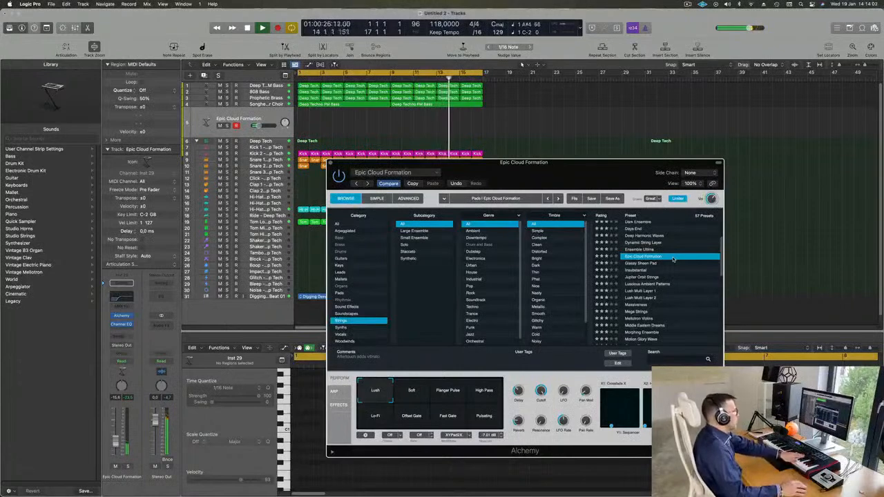
pyautogui.click(643, 270)
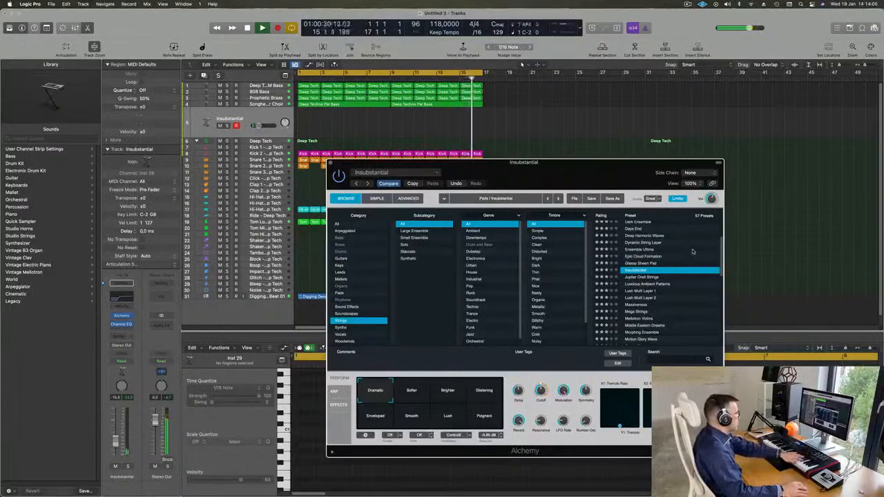
# Step: Audition the Lush Multi Layer 1 and Rich String Pad presets in Alchemy and raise the track's volume to about -10 dB
pyautogui.scroll(-2, 693, 254)
pyautogui.click(642, 269)
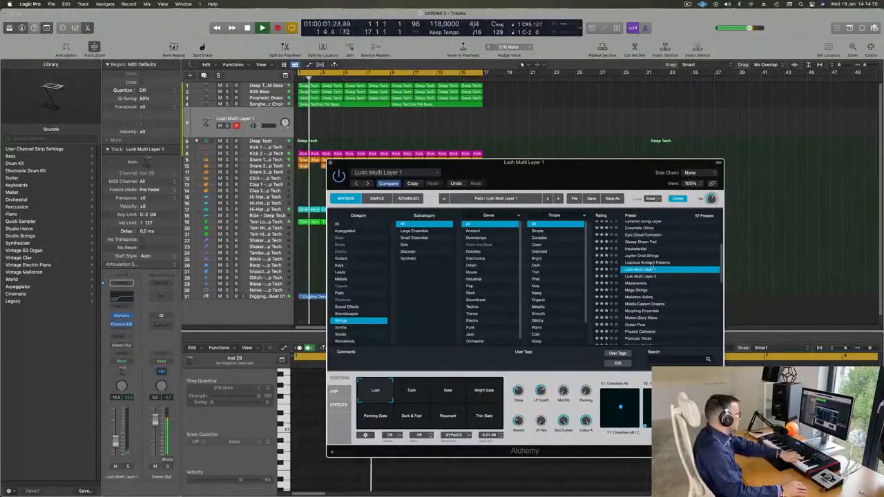
pyautogui.scroll(-1, 679, 265)
pyautogui.scroll(-1, 680, 266)
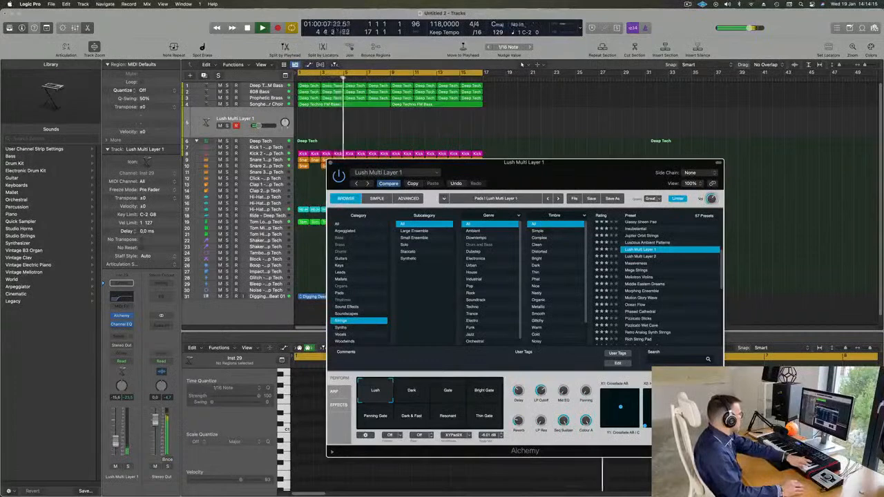
pyautogui.click(521, 64)
pyautogui.scroll(-4, 693, 261)
pyautogui.scroll(-2, 693, 261)
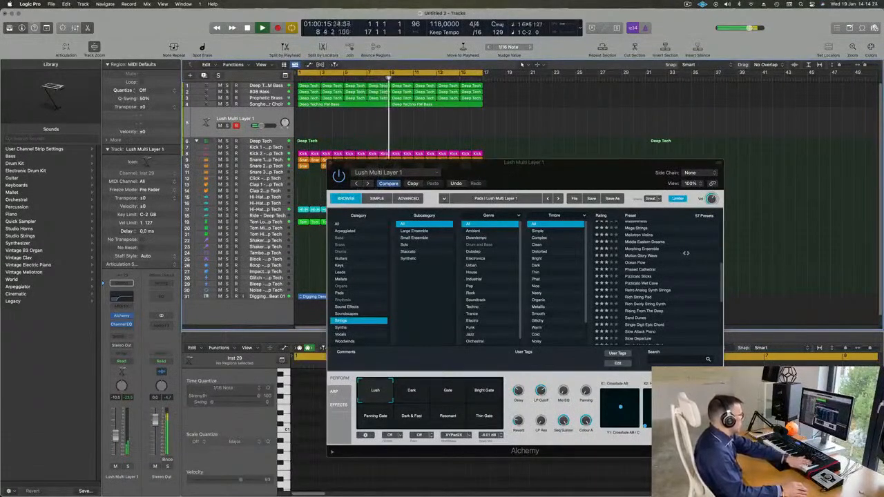
pyautogui.scroll(-3, 689, 257)
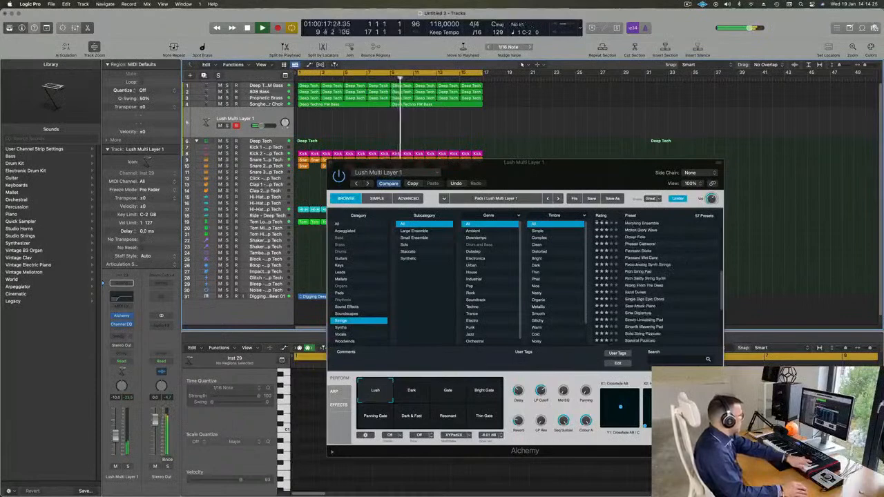
pyautogui.click(636, 273)
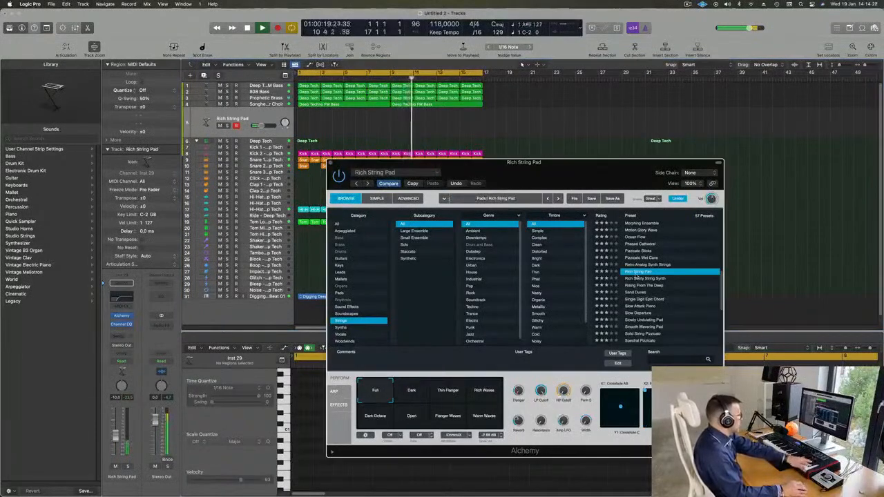
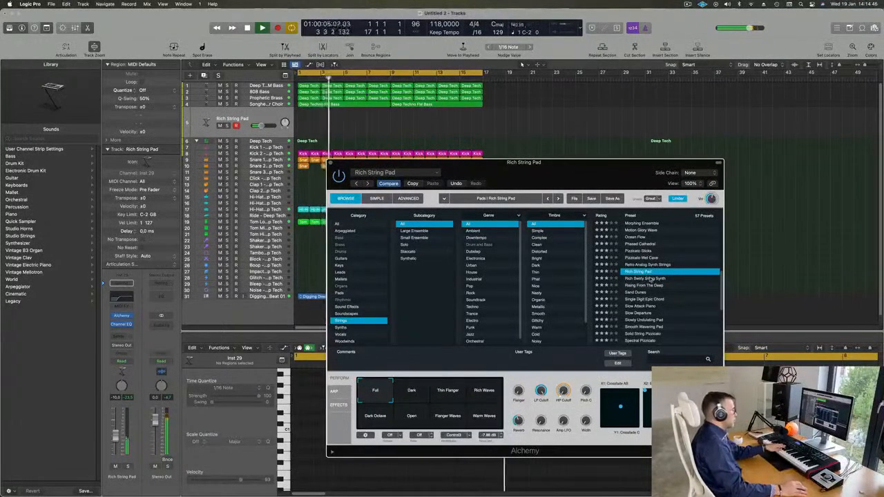
# Step: Try the Rich Swirly String Synth, Rising From The Deep and Sand Dunes presets on the new track
pyautogui.click(650, 279)
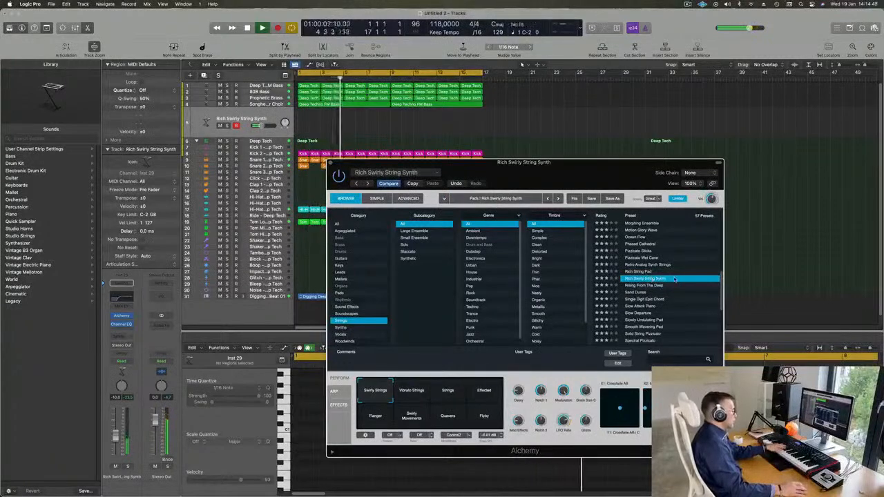
pyautogui.click(637, 286)
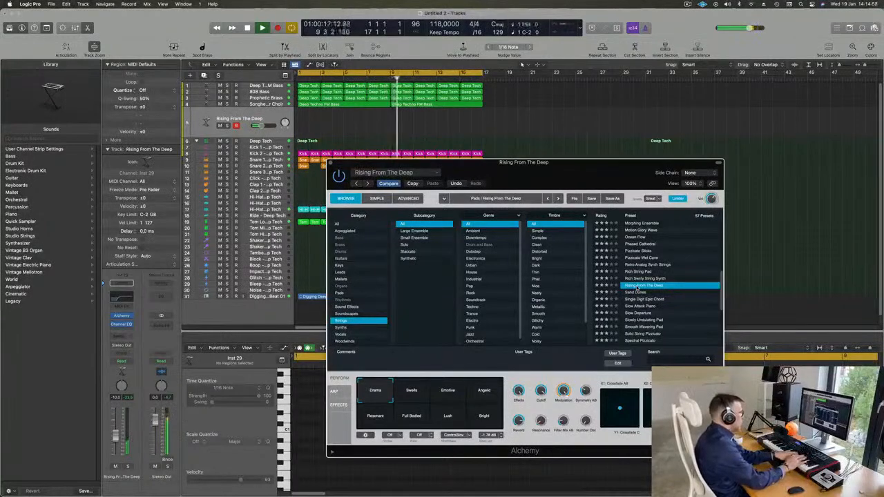
pyautogui.click(635, 294)
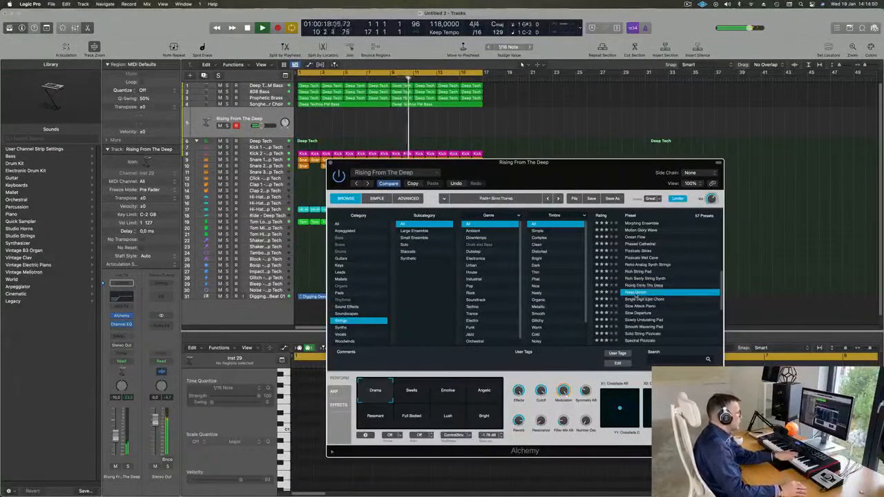
# Step: Load Single Digit Epic Chord, try its Octaves, Bright Chord, Subdued and Glide Up variations, and lower the track's volume to -17.6 dB
pyautogui.click(649, 300)
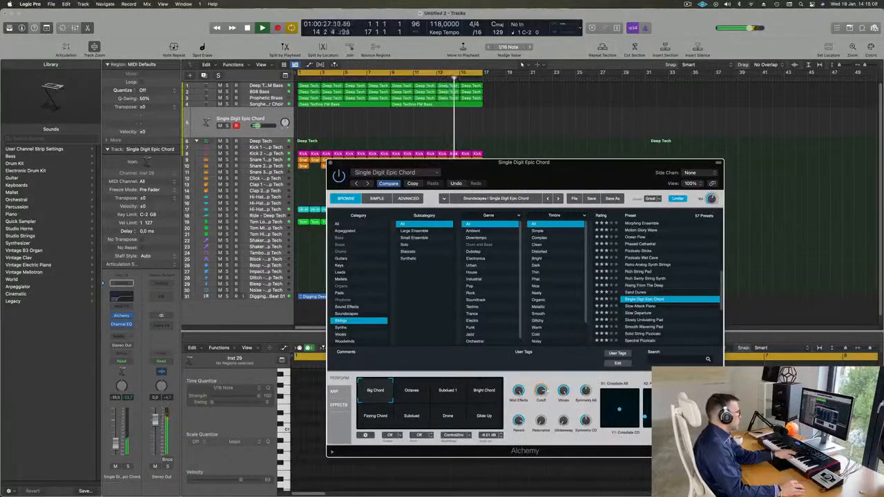
pyautogui.click(417, 394)
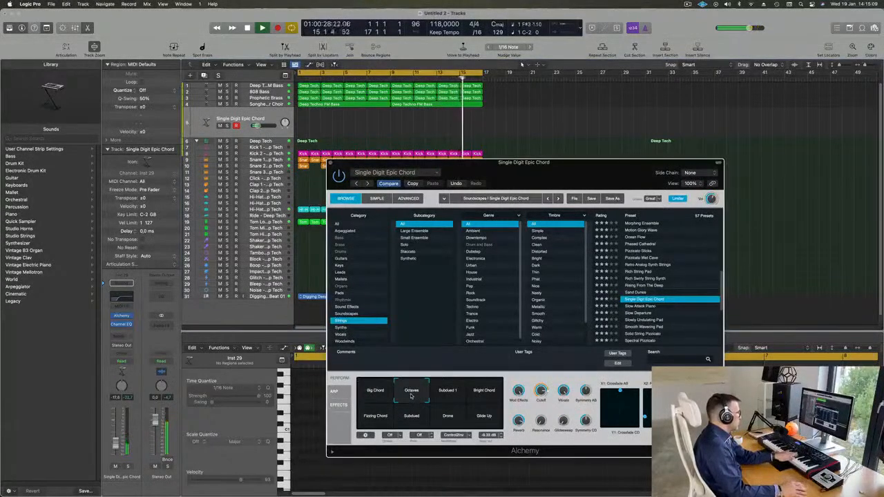
pyautogui.click(482, 391)
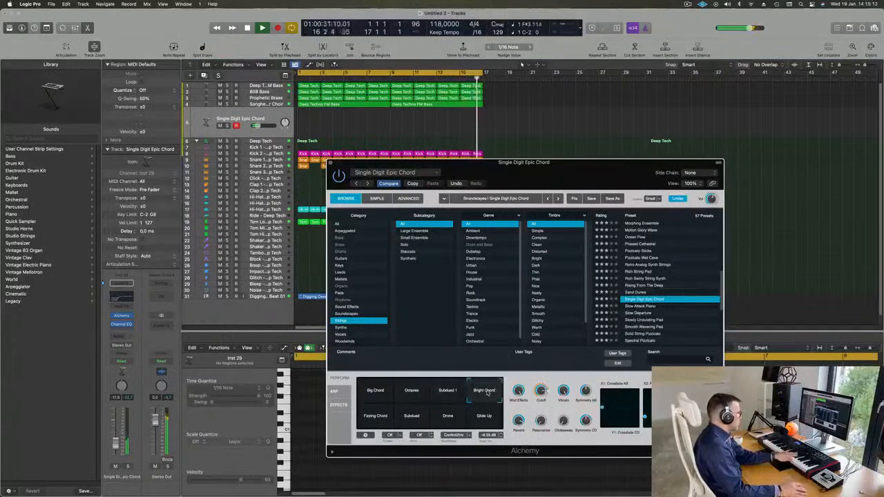
pyautogui.click(408, 414)
pyautogui.click(484, 416)
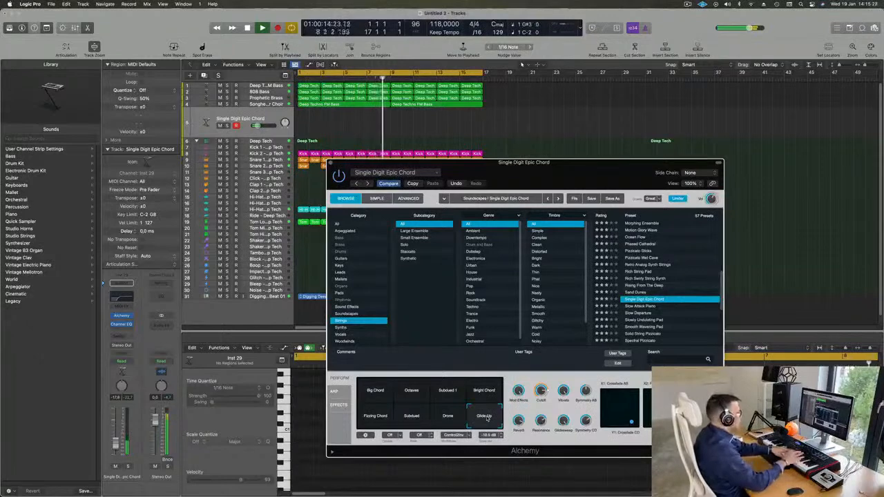
# Step: Audition the Slowly Undulating Pad, String Machine and Strings Dark Purple presets in Alchemy
pyautogui.scroll(-3, 651, 295)
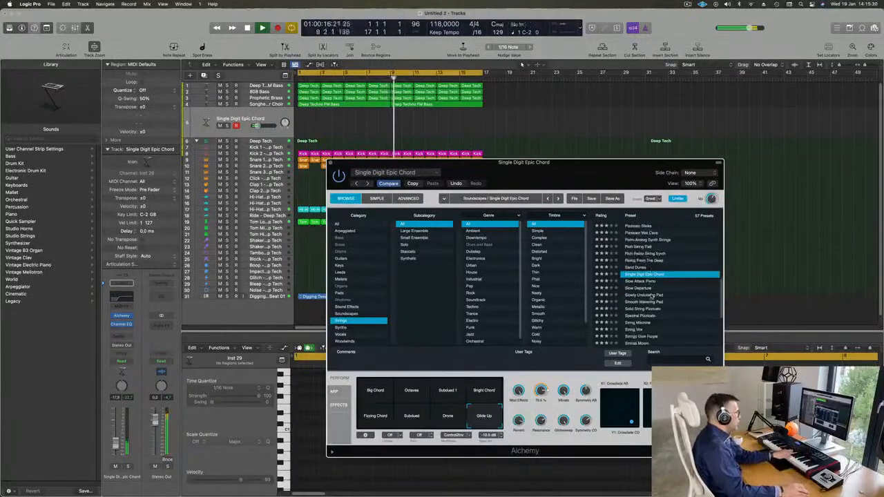
pyautogui.click(647, 279)
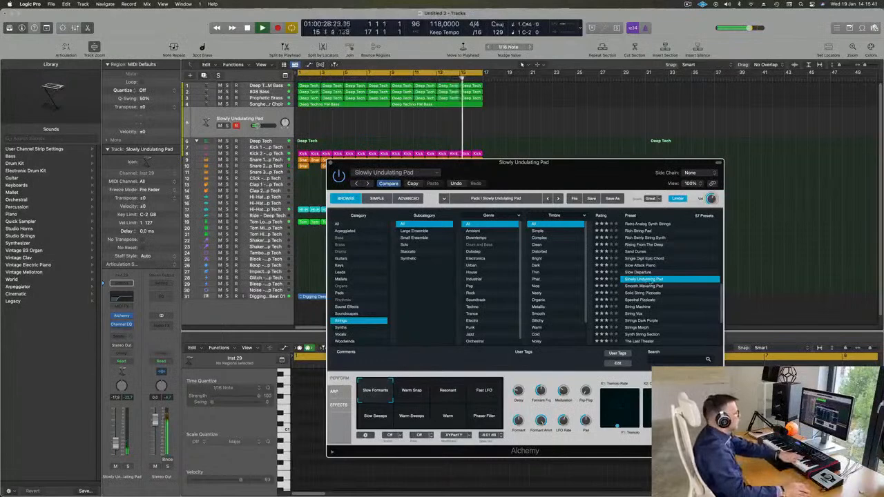
pyautogui.scroll(-2, 656, 284)
pyautogui.click(636, 279)
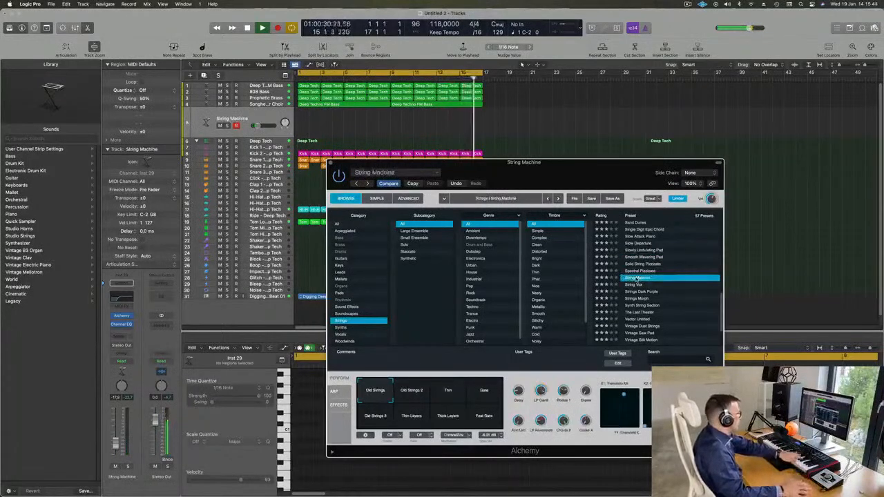
pyautogui.scroll(-2, 661, 279)
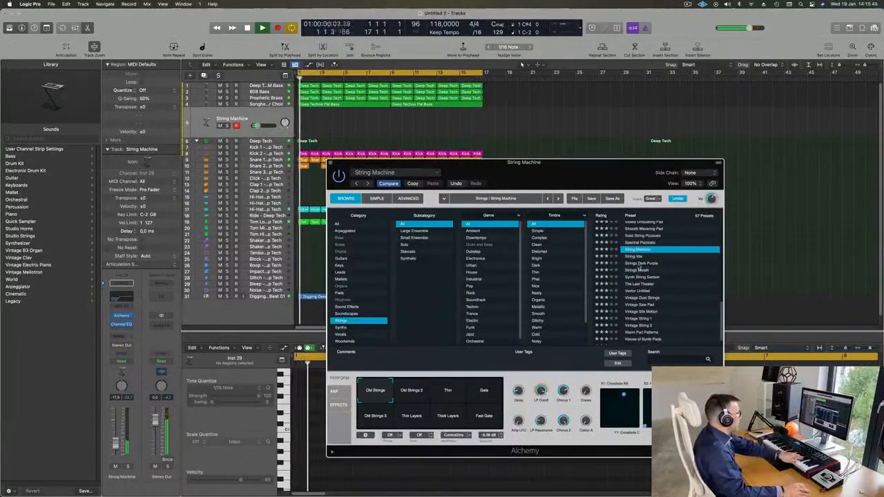
pyautogui.click(658, 265)
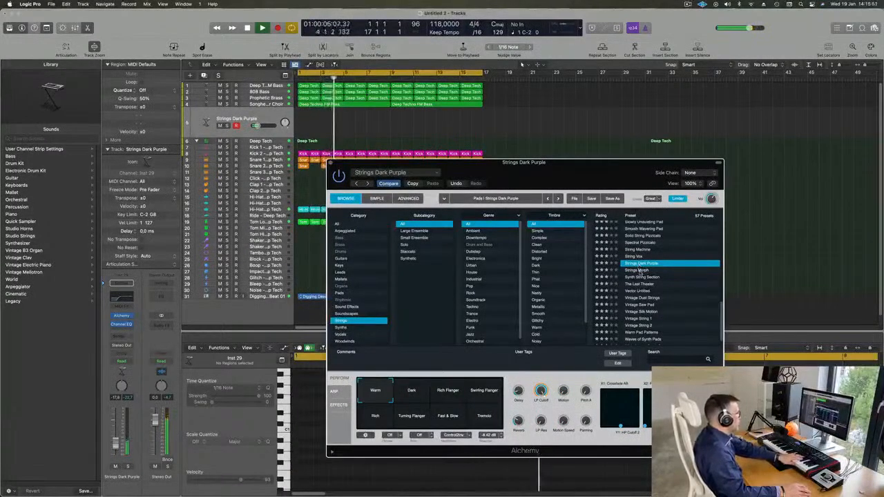
# Step: Load the Strings Morph preset, try its Epic and Gate Pad variations, and set the track's volume to -9.6 dB
pyautogui.click(630, 271)
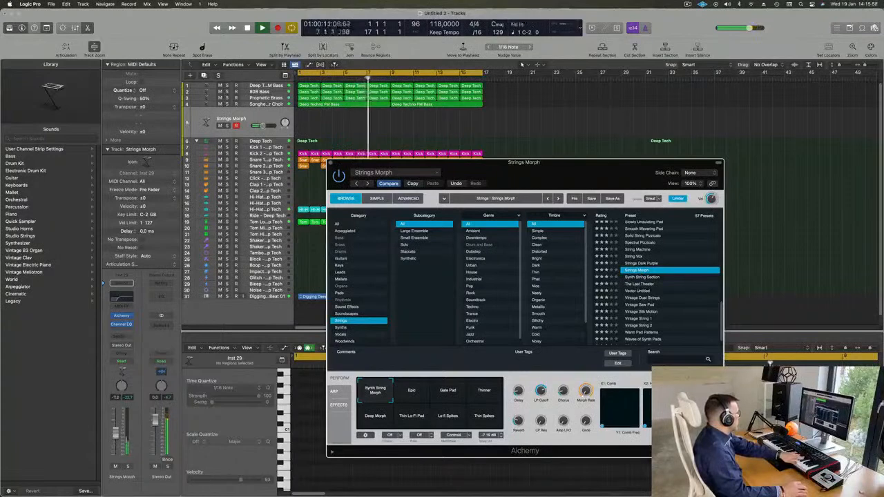
pyautogui.click(421, 395)
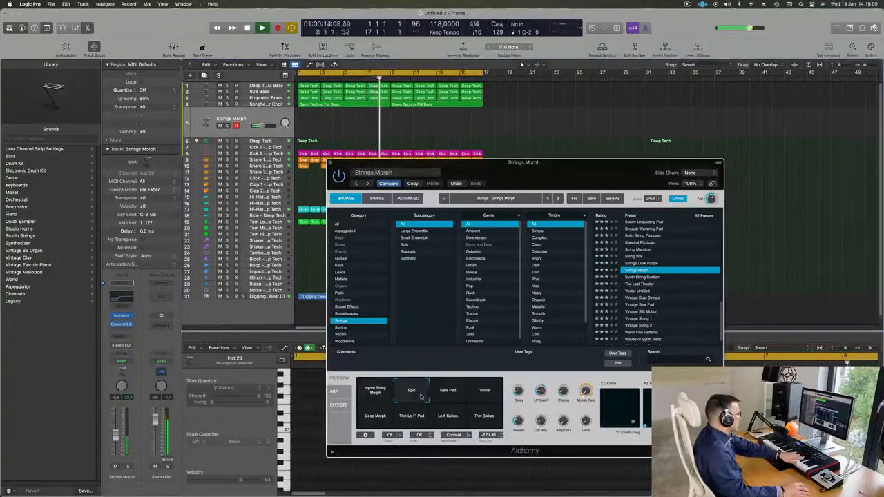
pyautogui.click(446, 395)
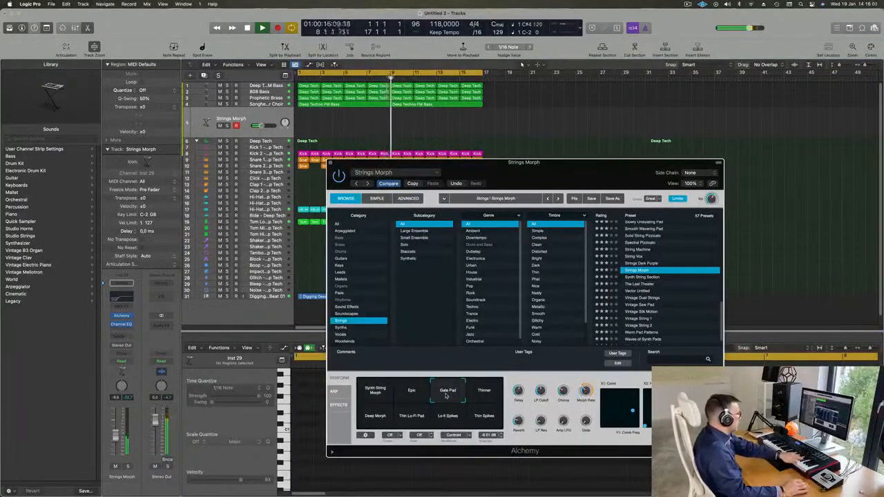
# Step: Audition Synth String Section, Vintage Dust Strings and Warm Pad Patterns, and return to the 70s Synth Strings preset
pyautogui.click(652, 278)
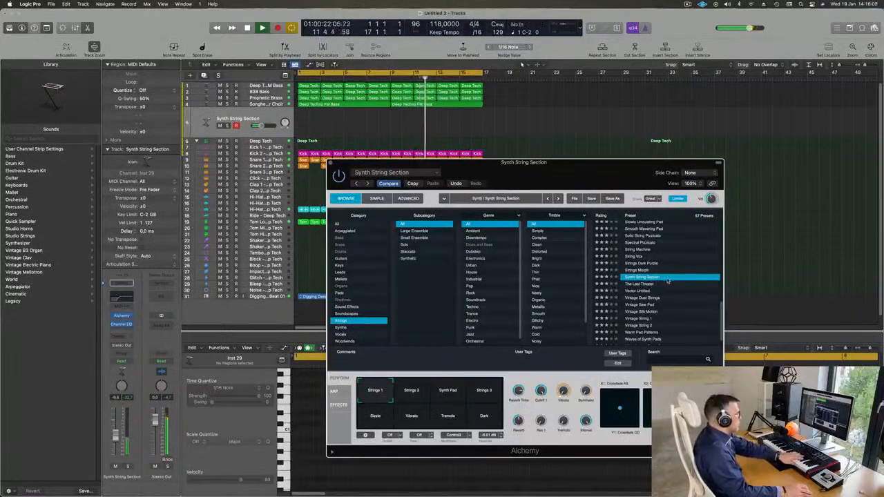
pyautogui.scroll(-1, 665, 276)
pyautogui.click(645, 286)
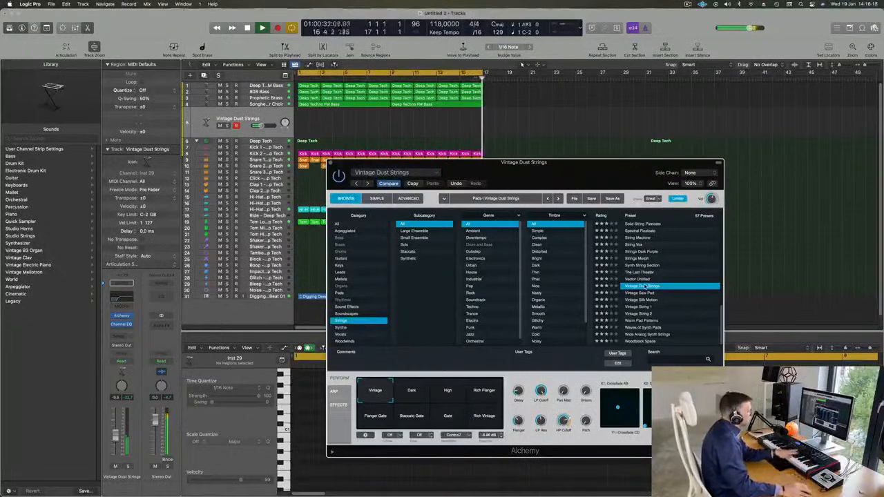
pyautogui.click(679, 319)
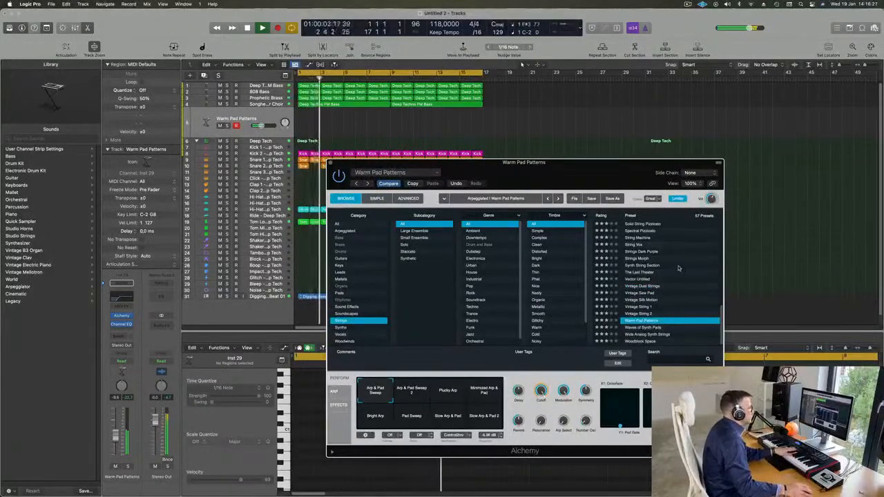
pyautogui.scroll(10, 663, 276)
pyautogui.click(649, 225)
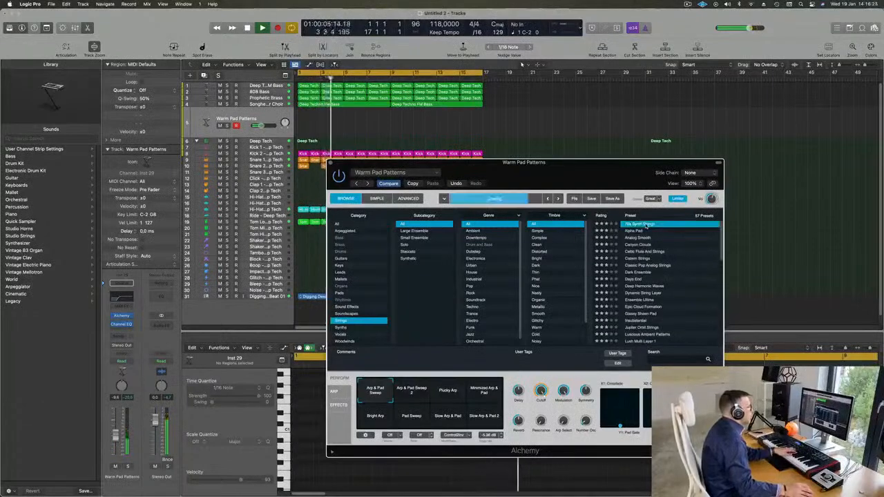
# Step: Load Acoustic Pluck from the Guitars category, lower the track to -14.6 dB, and try the Ambient Oboe, String Rattle and Pluck Flutes variations
pyautogui.click(339, 259)
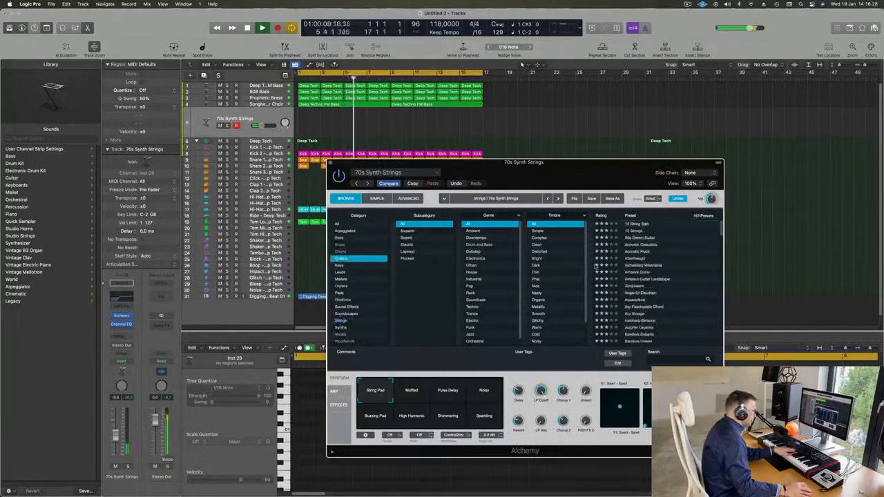
pyautogui.click(637, 253)
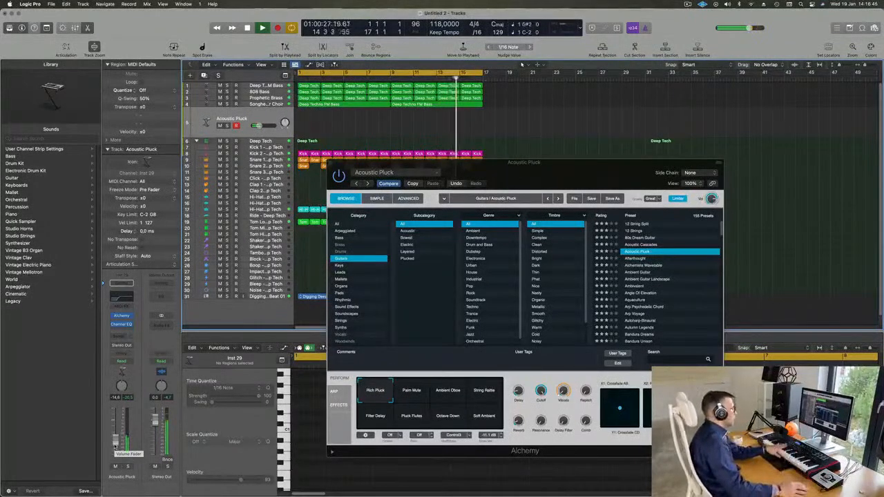
pyautogui.click(450, 391)
pyautogui.click(488, 391)
pyautogui.click(413, 416)
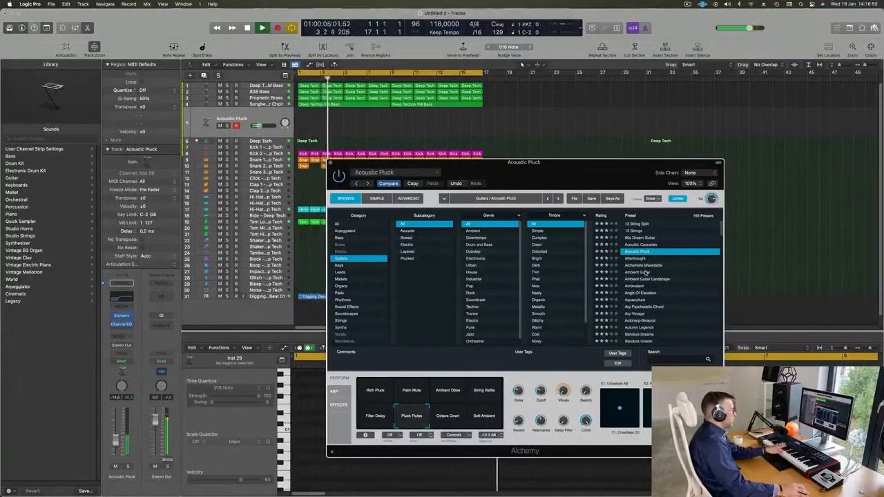
# Step: Load the Ambient Guitar preset on the new track and close the Alchemy window
pyautogui.moveTo(588, 172); pyautogui.dragTo(589, 177)
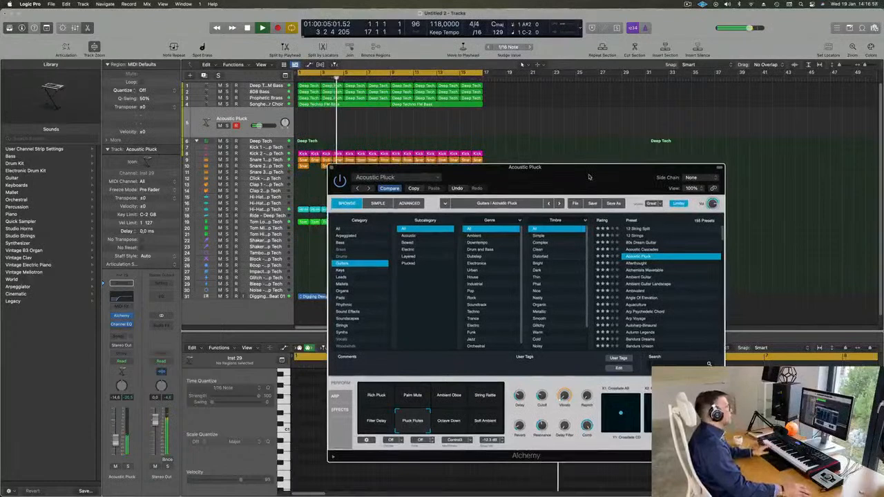
pyautogui.click(639, 277)
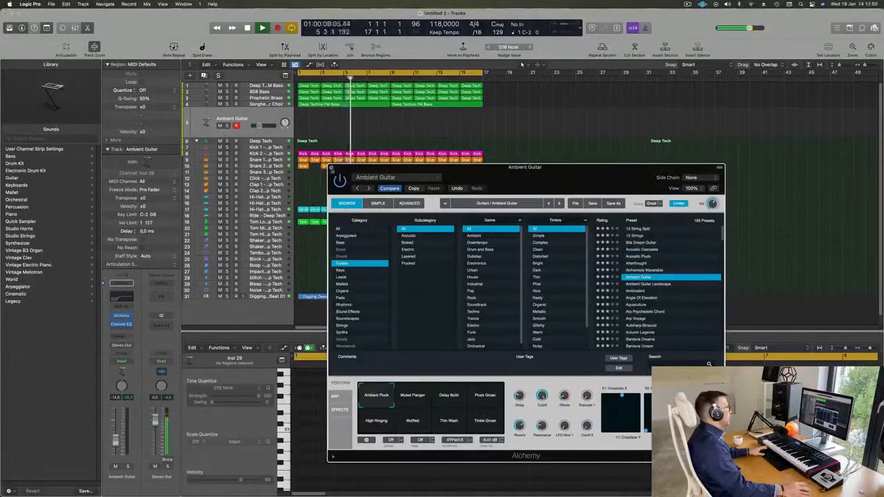
pyautogui.click(331, 169)
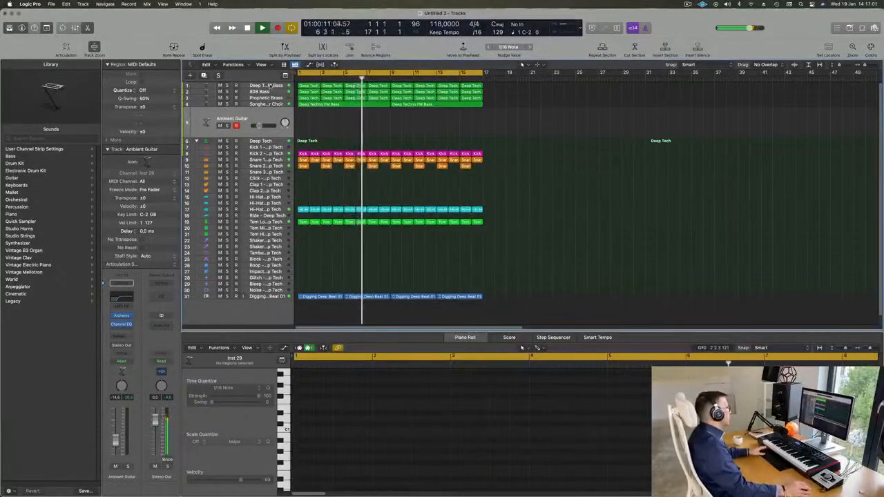
# Step: Select the Deep Techno FM Bass track and replay the arrangement from the beginning
pyautogui.click(271, 88)
pyautogui.press('Return')
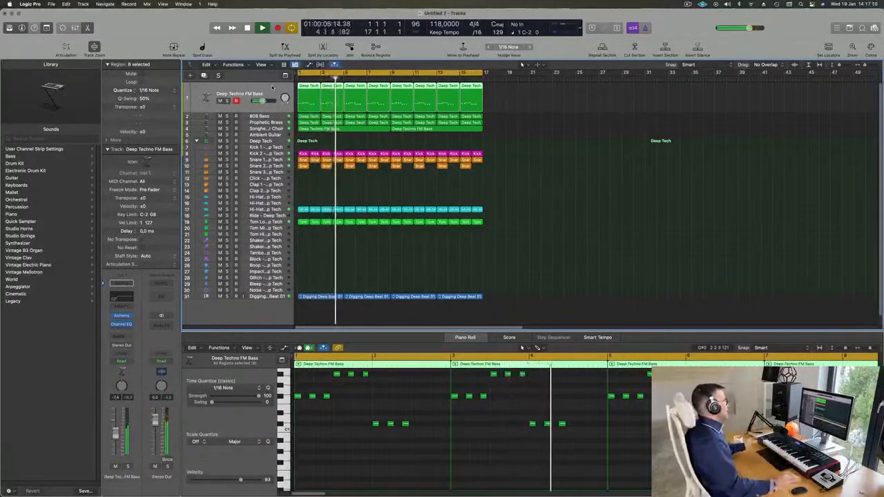
pyautogui.press('Return')
pyautogui.press('Return')
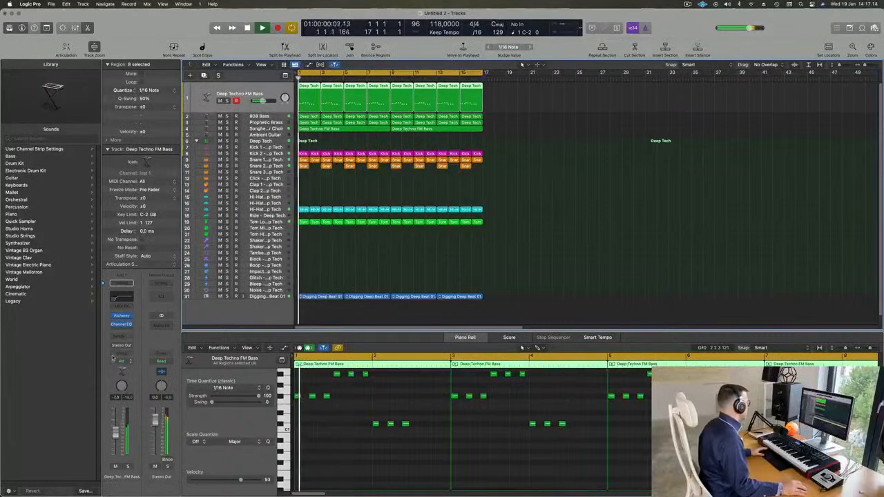
# Step: Add a send from the Deep Techno FM Bass channel to Bus 5
pyautogui.click(121, 337)
pyautogui.moveTo(125, 347)
pyautogui.click(185, 227)
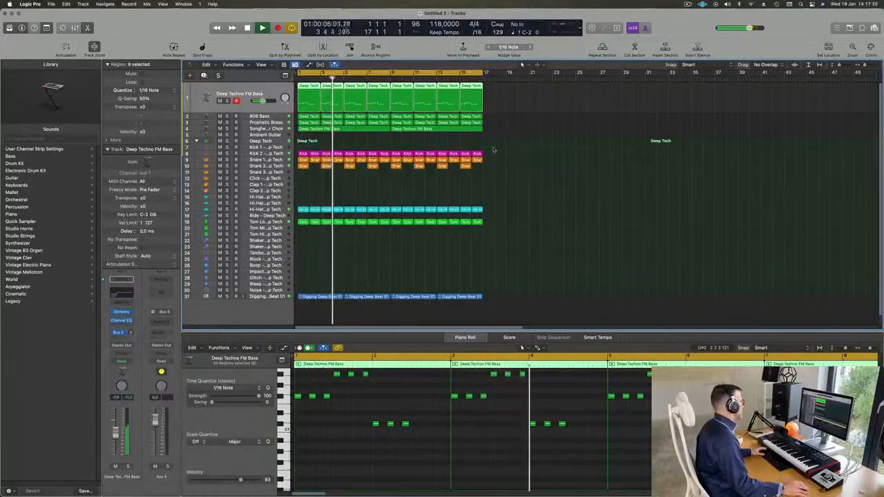
# Step: Insert a stereo ChromaVerb reverb on the Aux 5 channel and move its window clear of the track controls
pyautogui.click(163, 321)
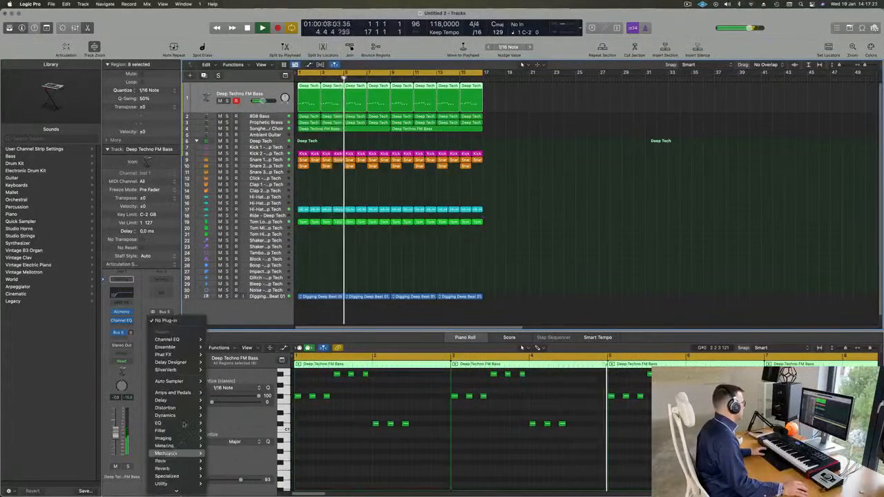
pyautogui.moveTo(181, 402)
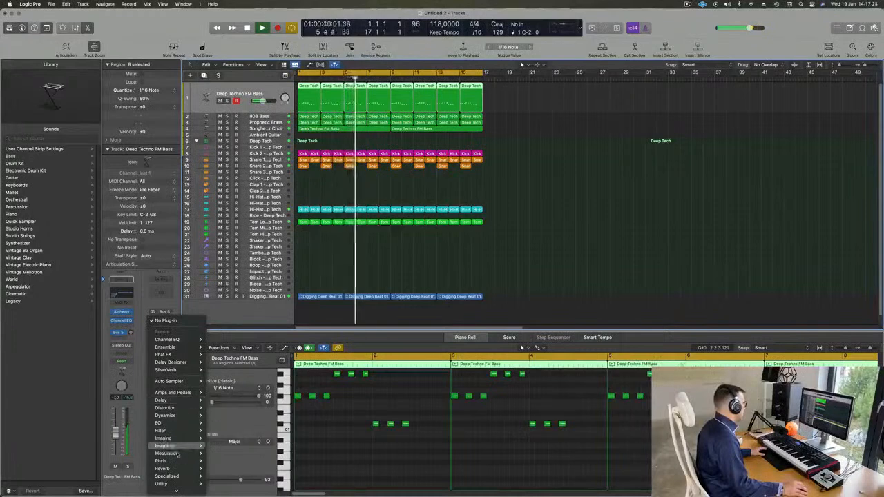
pyautogui.moveTo(163, 468)
pyautogui.moveTo(231, 467)
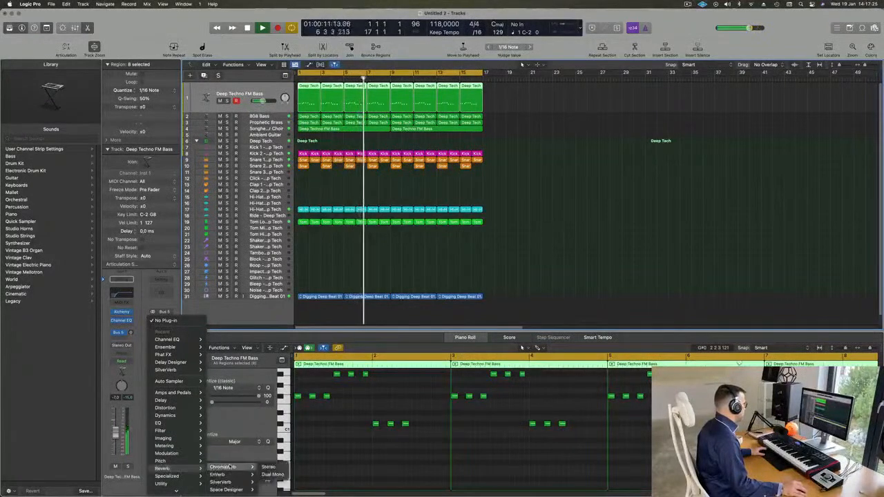
pyautogui.click(268, 467)
pyautogui.moveTo(525, 96); pyautogui.dragTo(565, 82)
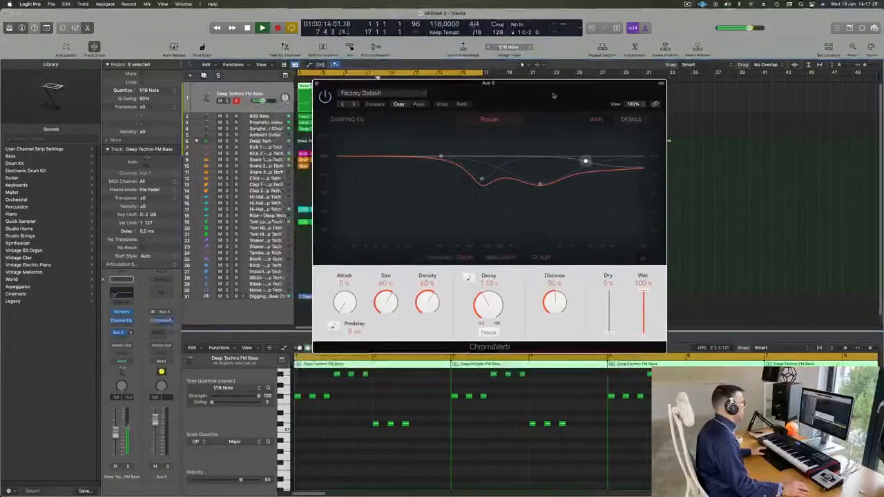
# Step: Load ChromaVerb's Medium Ambience preset and raise the FM bass send level to Bus 5
pyautogui.click(380, 92)
pyautogui.moveTo(424, 265)
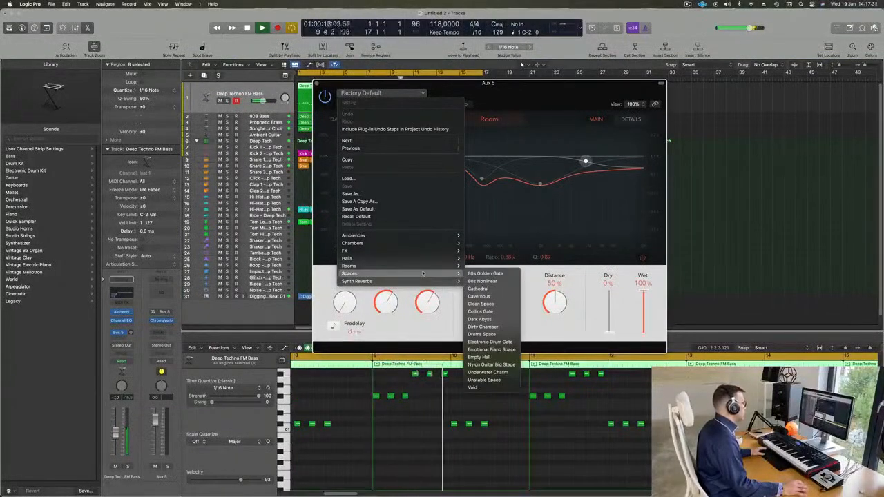
pyautogui.moveTo(428, 237)
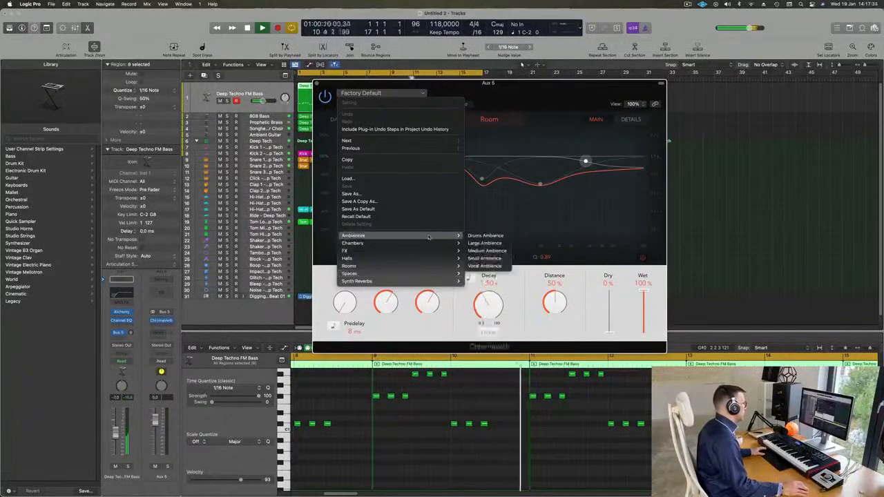
pyautogui.click(492, 253)
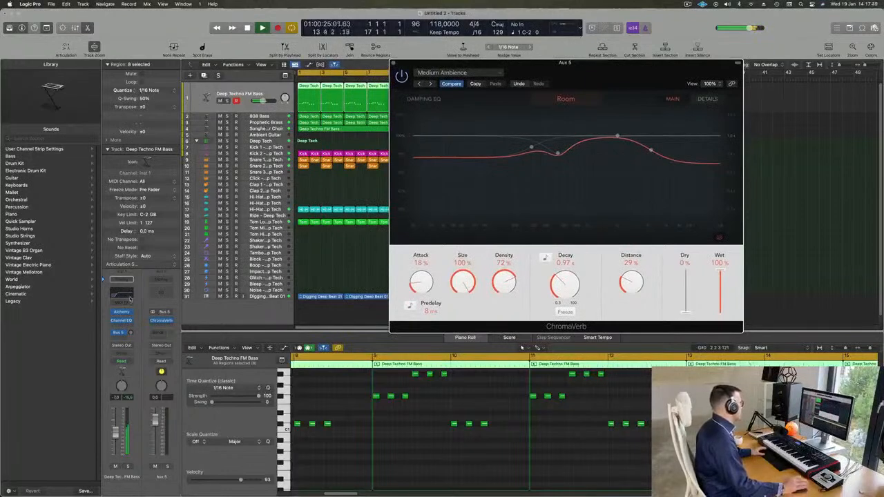
pyautogui.moveTo(130, 336); pyautogui.dragTo(131, 332)
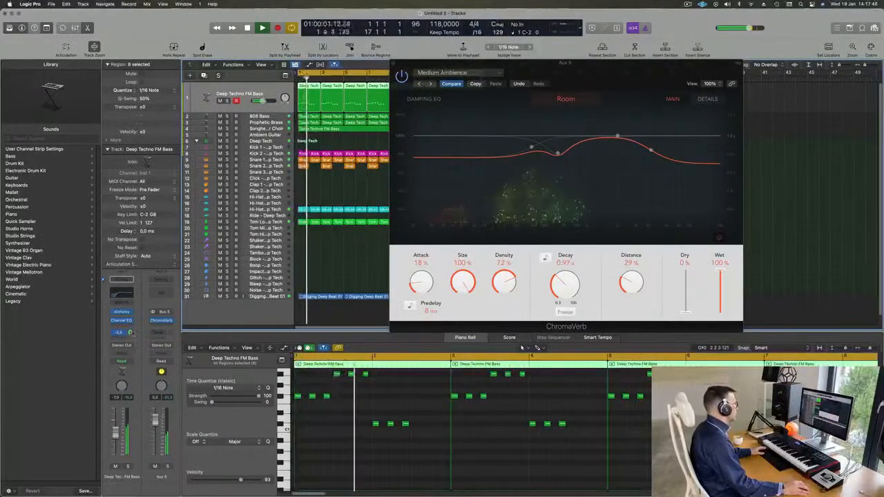
# Step: Audition the Small Ambience, Vocal Ambience and Dirty Chamber reverb presets, and settle on Guitar Chamber
pyautogui.click(430, 84)
pyautogui.click(430, 84)
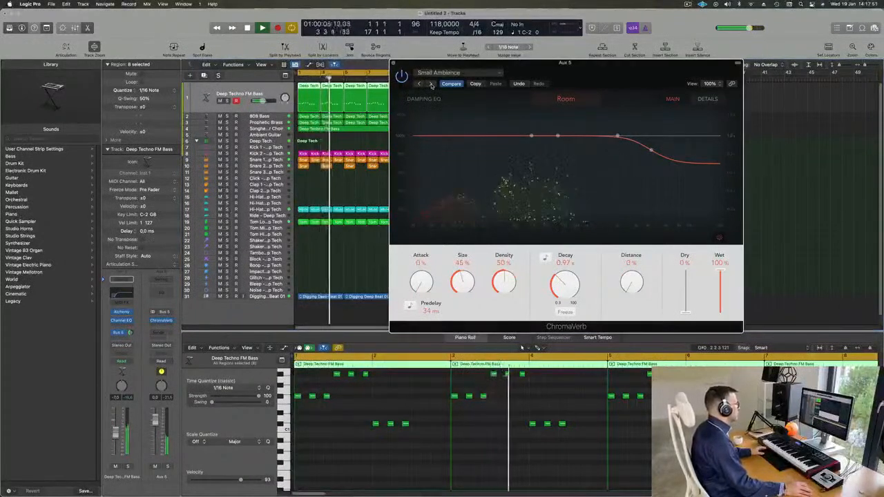
pyautogui.moveTo(575, 78); pyautogui.dragTo(538, 100)
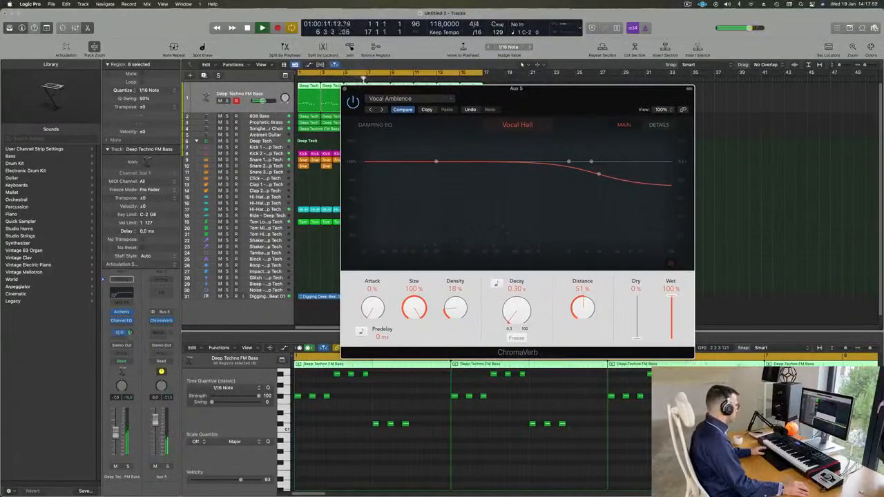
pyautogui.click(345, 88)
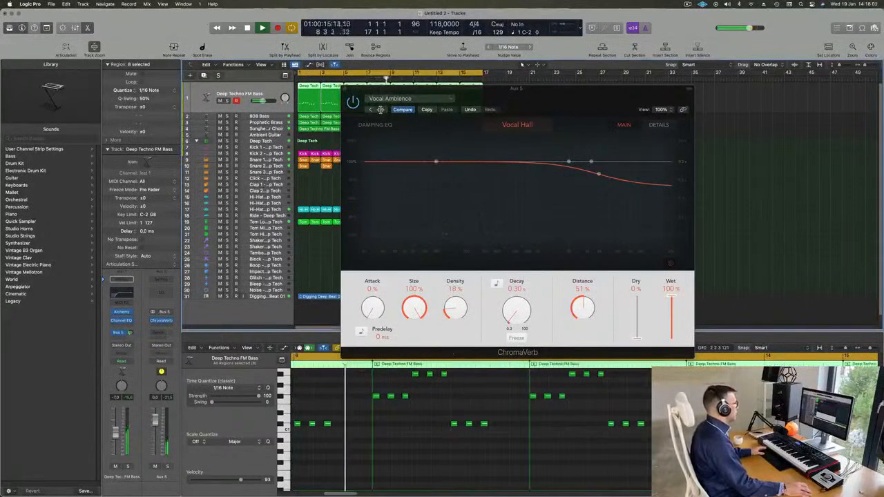
pyautogui.click(382, 110)
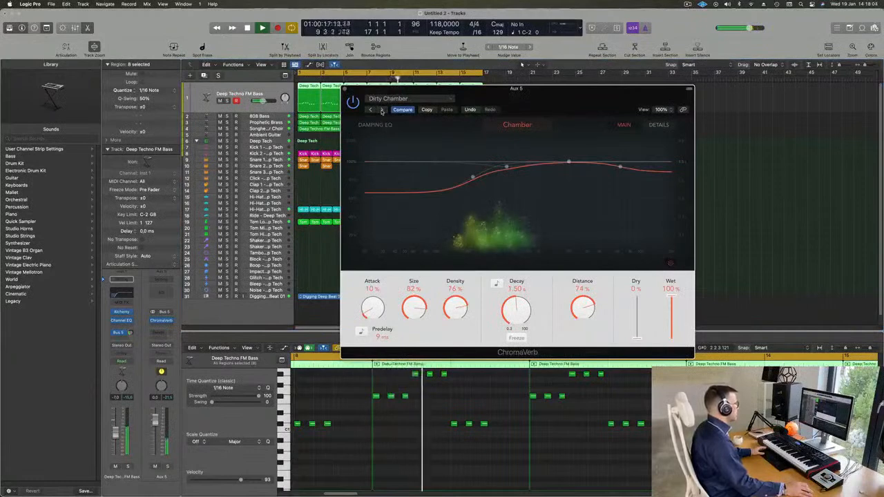
pyautogui.click(382, 110)
pyautogui.click(382, 111)
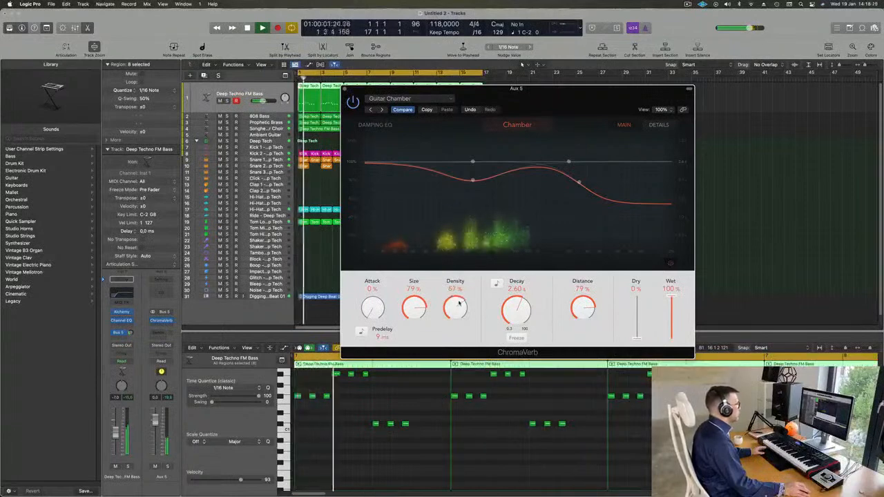
# Step: Set ChromaVerb's density to 60% and decay to 2.90 s, and close its window
pyautogui.moveTo(457, 305); pyautogui.dragTo(505, 311)
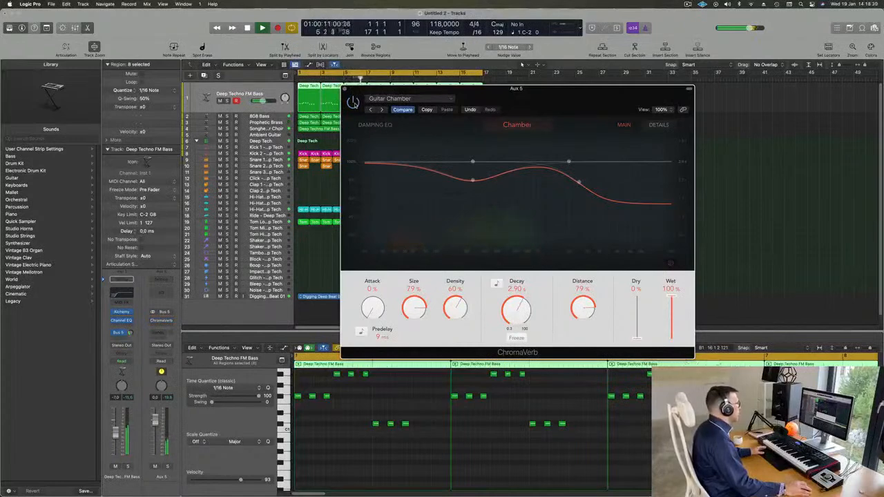
pyautogui.moveTo(534, 96); pyautogui.dragTo(539, 97)
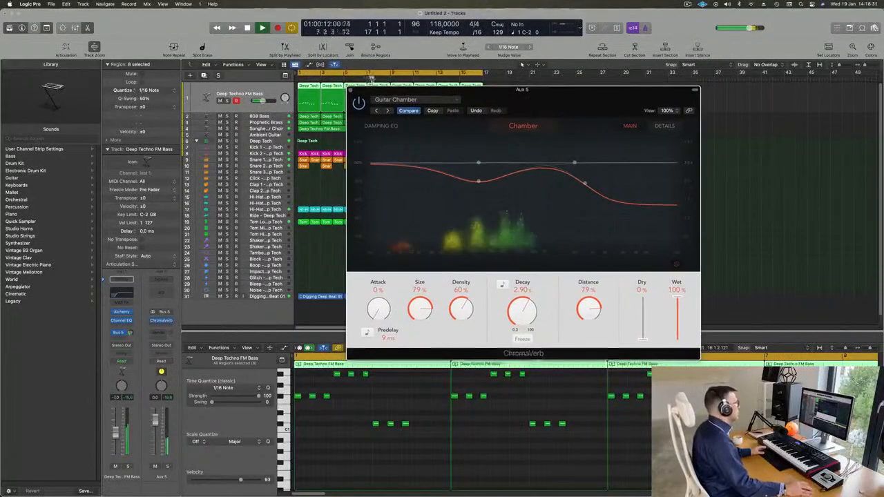
pyautogui.click(350, 89)
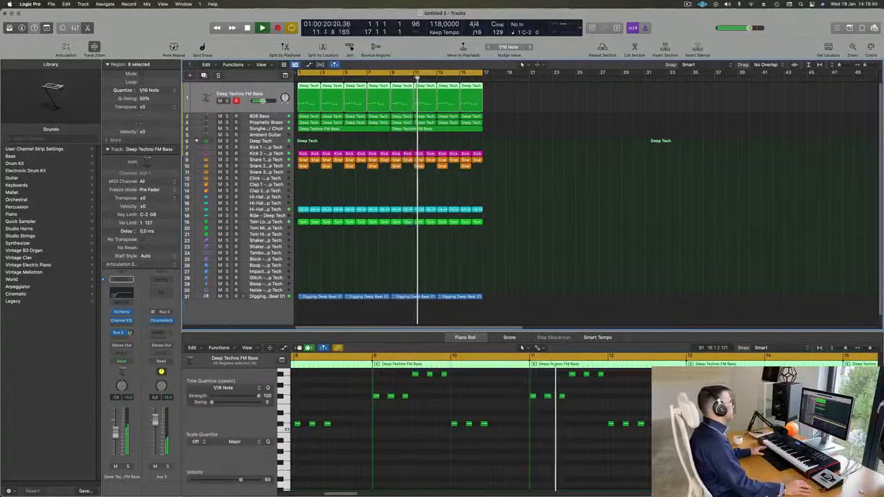
# Step: Insert a Compressor on the 808 Bass track
pyautogui.press('Down')
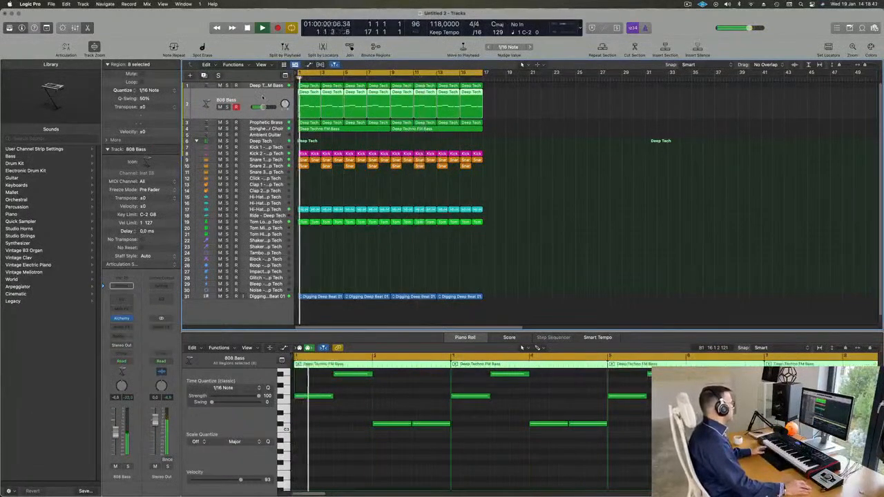
pyautogui.click(123, 327)
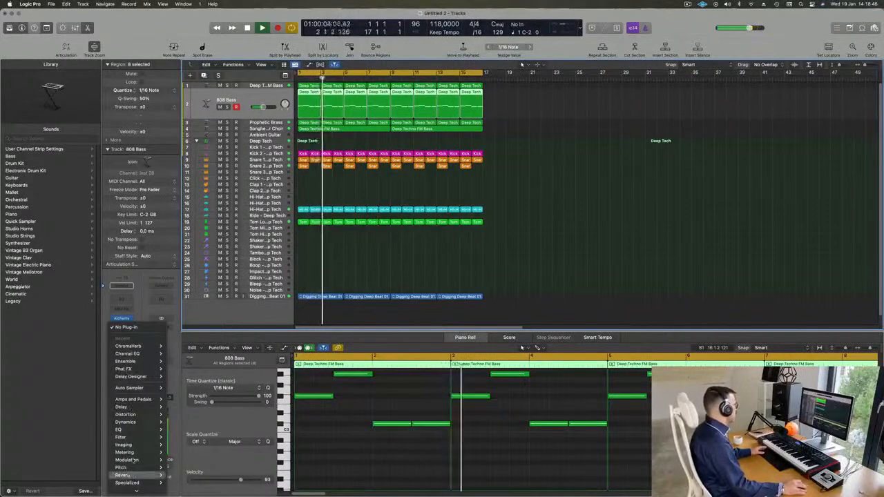
pyautogui.moveTo(129, 361)
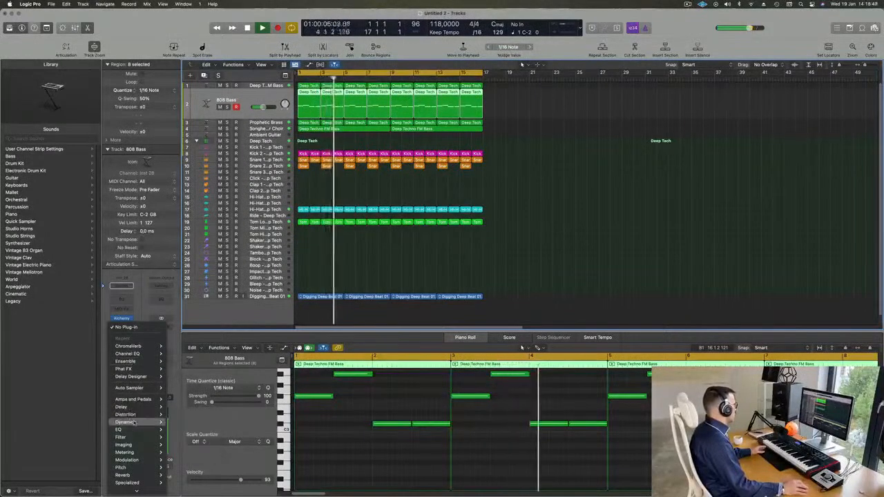
pyautogui.moveTo(126, 422)
pyautogui.moveTo(200, 430)
pyautogui.click(229, 430)
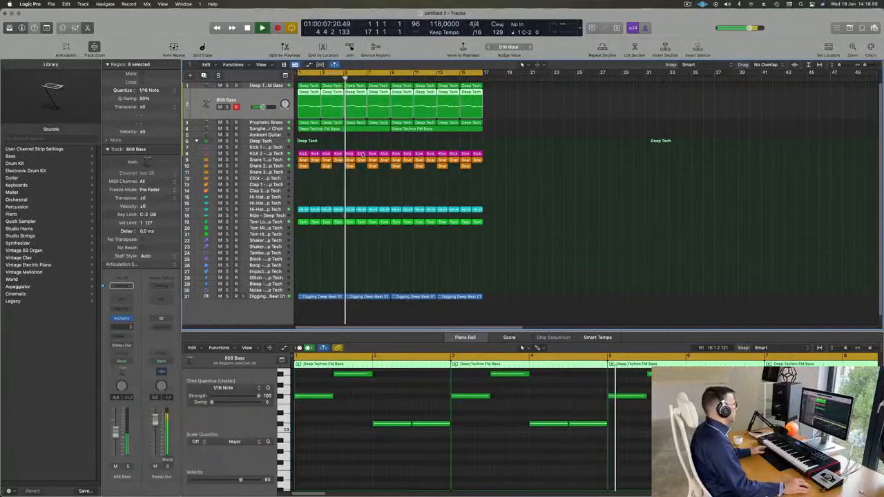
pyautogui.moveTo(495, 103); pyautogui.dragTo(556, 102)
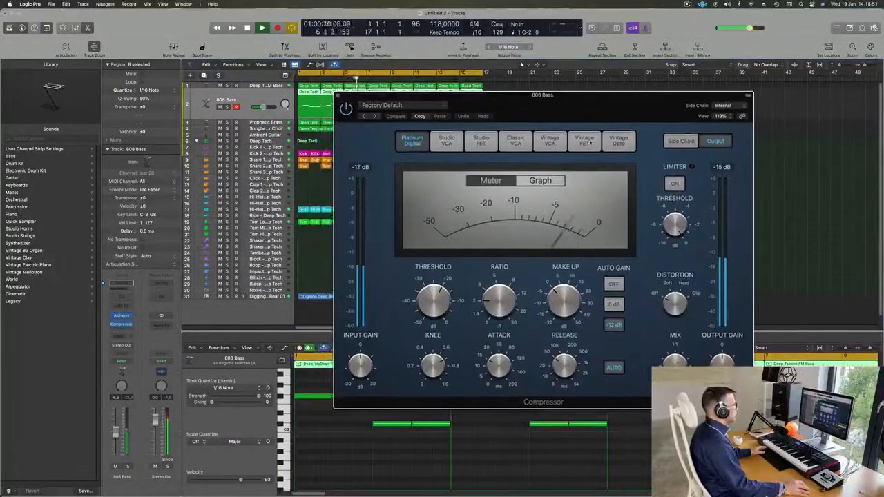
# Step: Try Kick 1 - Deep Tech (Inst 2) as the 808 Bass Compressor's side-chain source
pyautogui.click(722, 105)
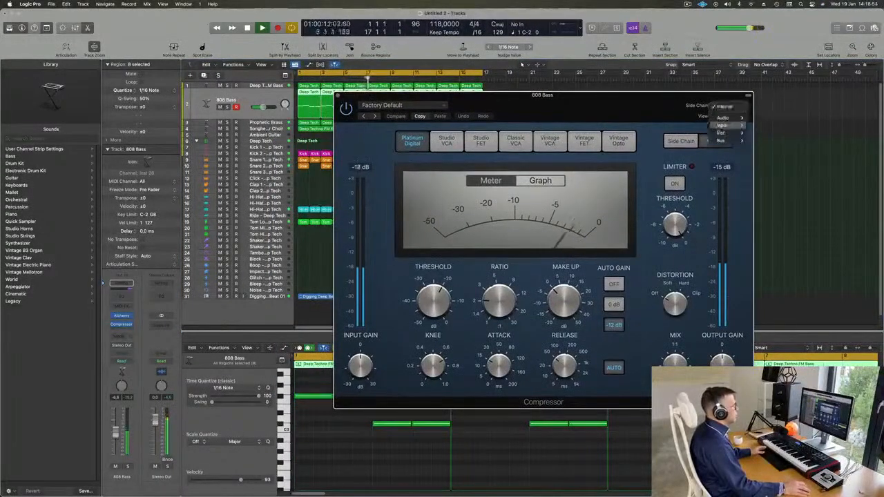
pyautogui.moveTo(721, 132)
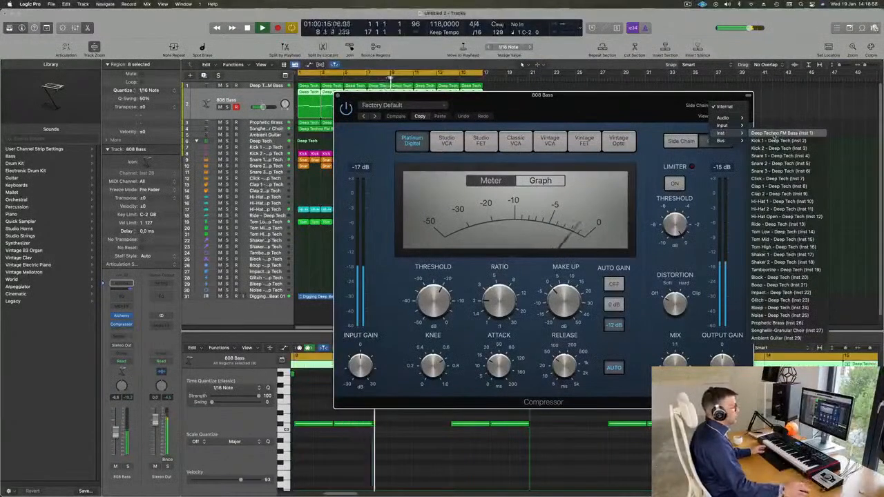
pyautogui.click(775, 141)
pyautogui.moveTo(631, 100); pyautogui.dragTo(611, 116)
# Step: Set the 808 Bass Compressor's side-chain source to Kick 2 - Deep Tech (Inst 3)
pyautogui.click(706, 119)
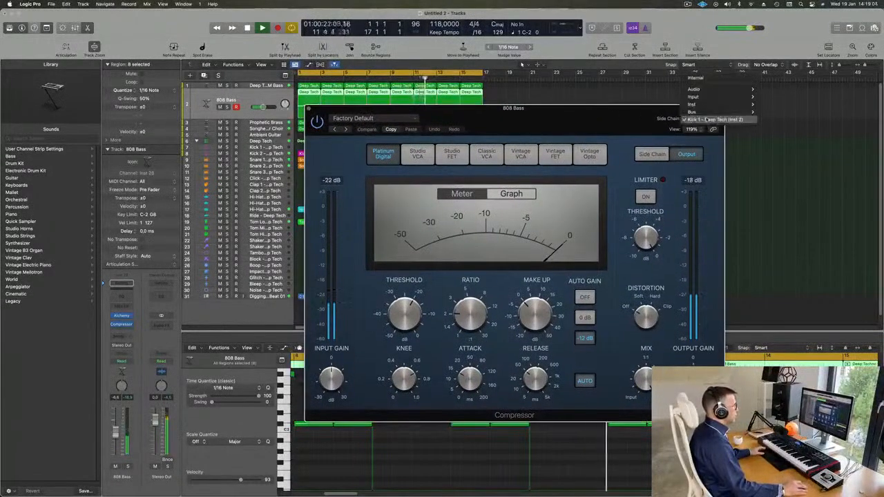
pyautogui.moveTo(713, 105)
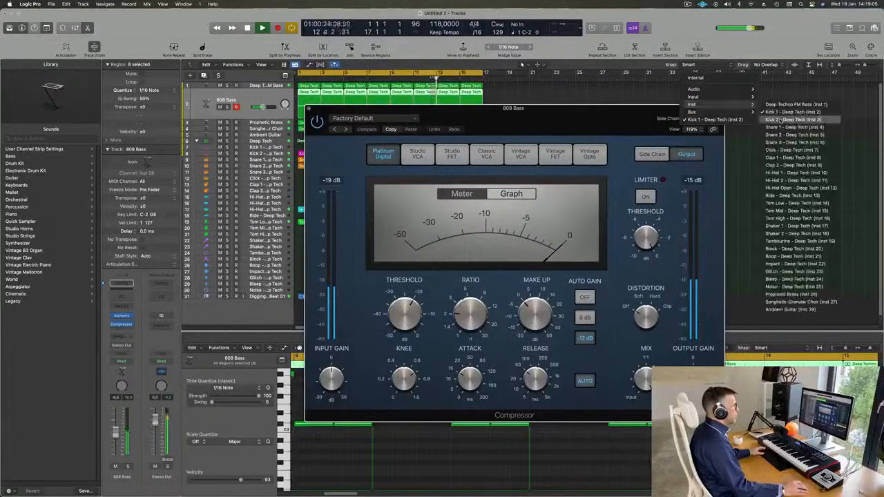
pyautogui.click(792, 119)
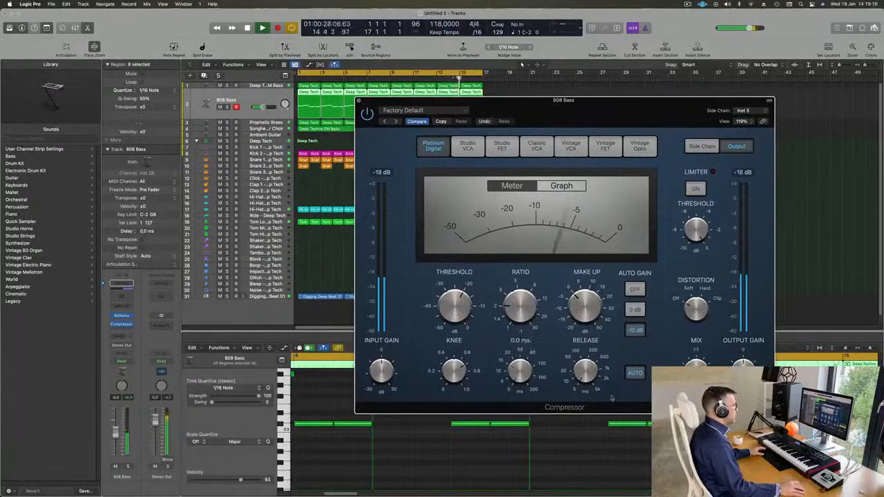
# Step: Set the Compressor's attack to 0 ms, ratio to about 4.2:1 and threshold to -11 dB, and close its window
pyautogui.moveTo(521, 296); pyautogui.dragTo(522, 279)
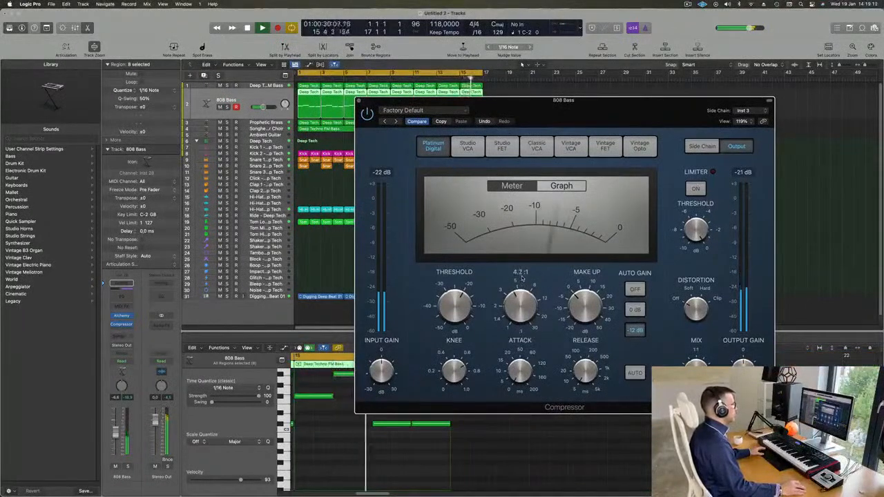
pyautogui.moveTo(457, 304); pyautogui.dragTo(460, 282)
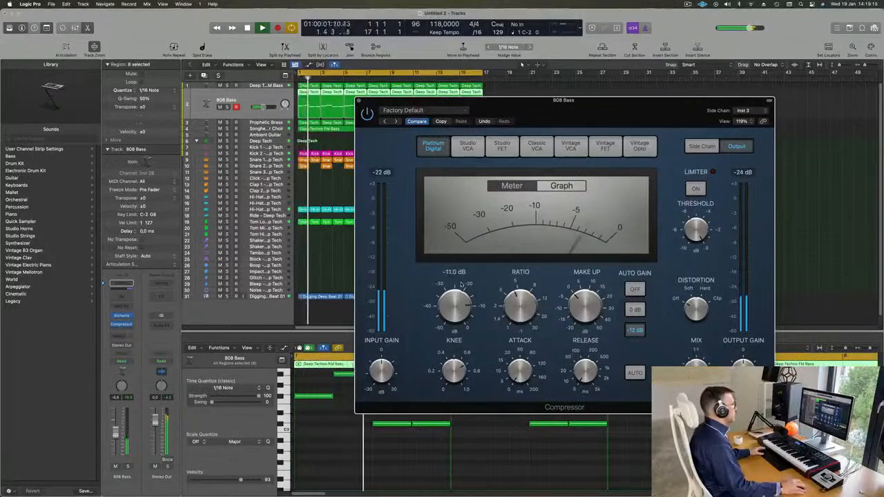
pyautogui.click(359, 101)
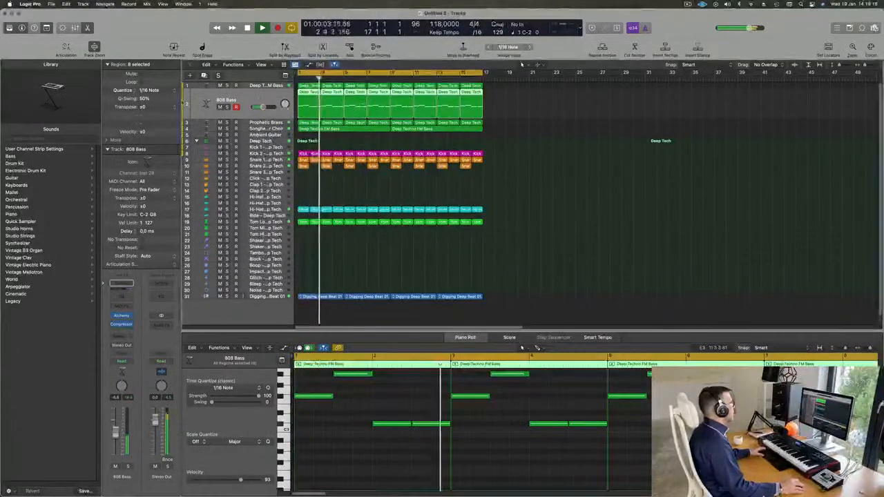
# Step: Solo the 808 Bass track and check its Alchemy instrument settings
pyautogui.click(226, 107)
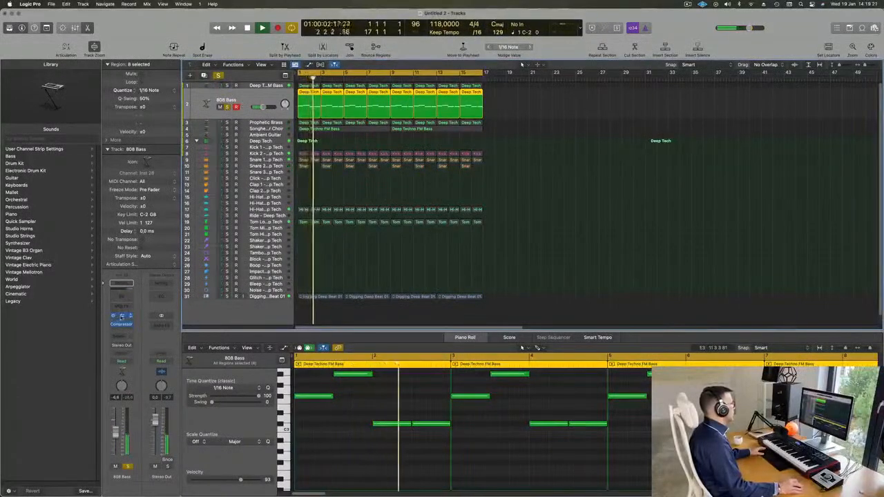
pyautogui.click(121, 315)
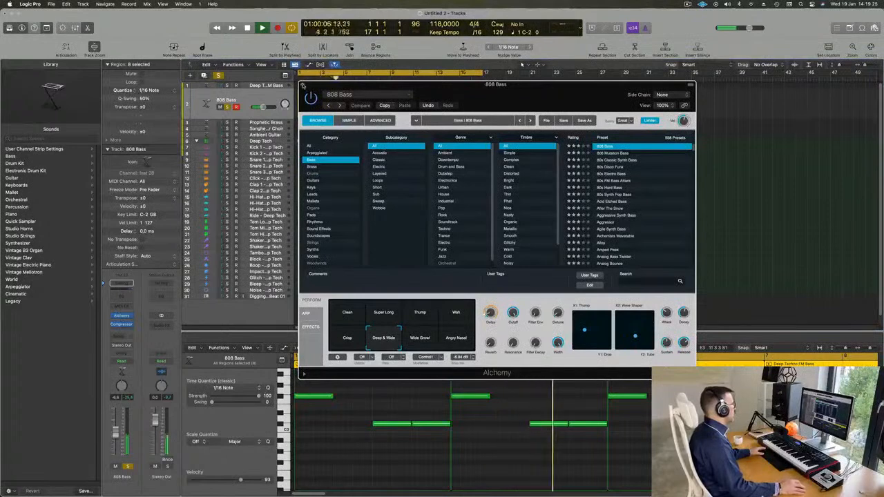
pyautogui.click(302, 85)
# Step: Reopen the 808 Bass Compressor, replay the soloed track and set the threshold to -13.5 dB
pyautogui.click(123, 326)
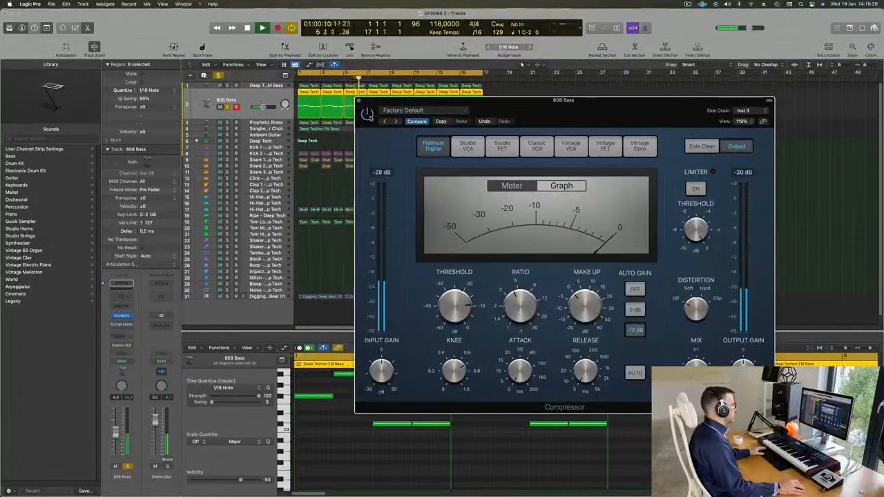
pyautogui.press('space')
pyautogui.moveTo(455, 303); pyautogui.dragTo(456, 305)
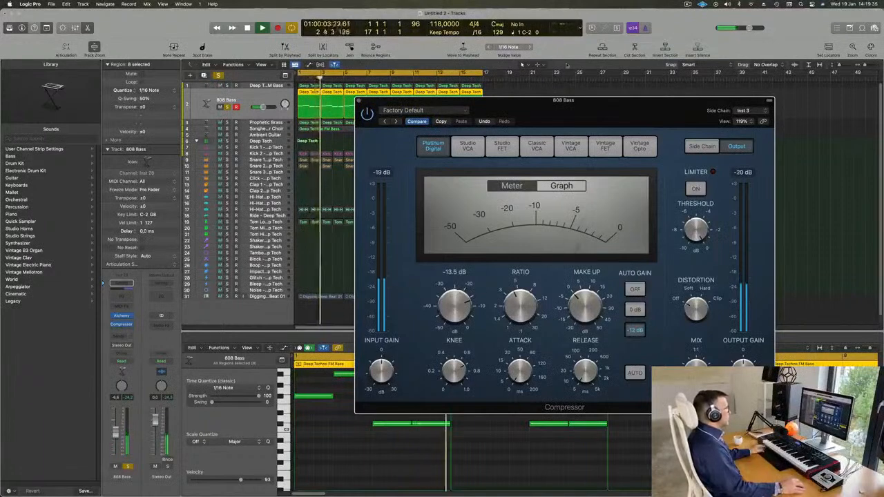
pyautogui.moveTo(408, 109); pyautogui.dragTo(385, 114)
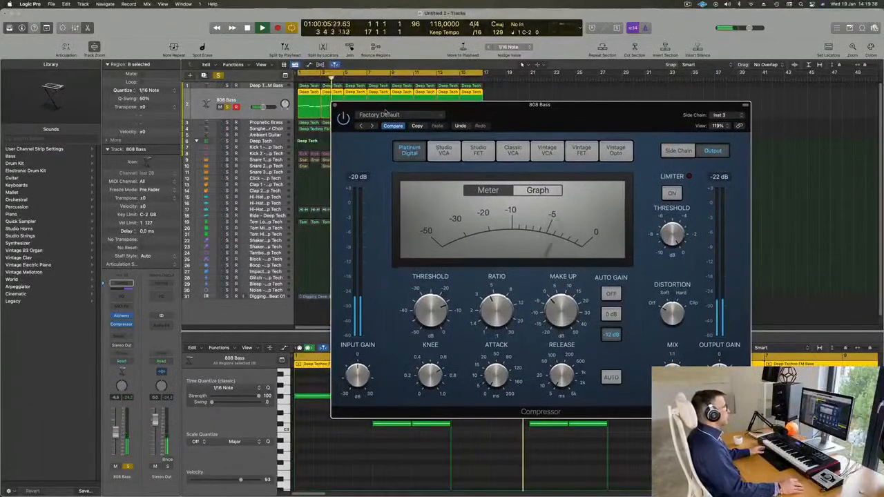
# Step: Close the Compressor window, unsolo the 808 Bass and replay the full mix with that track muted and unmuted
pyautogui.click(334, 105)
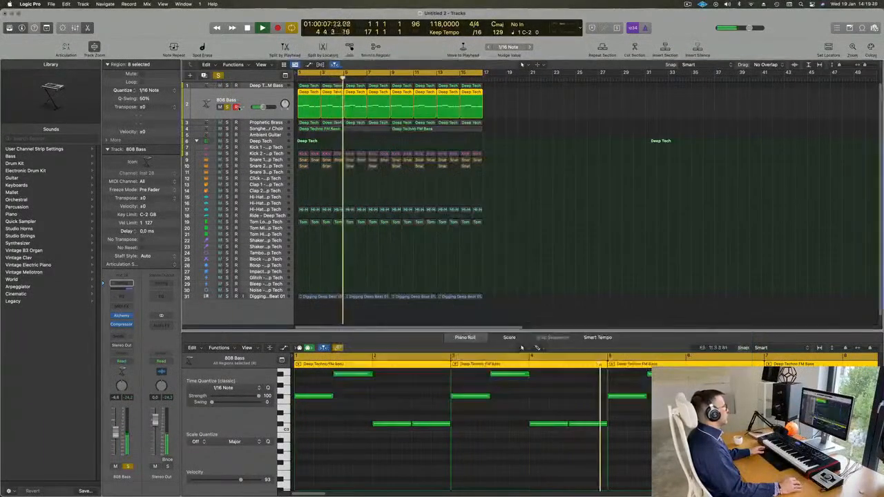
pyautogui.press('Return')
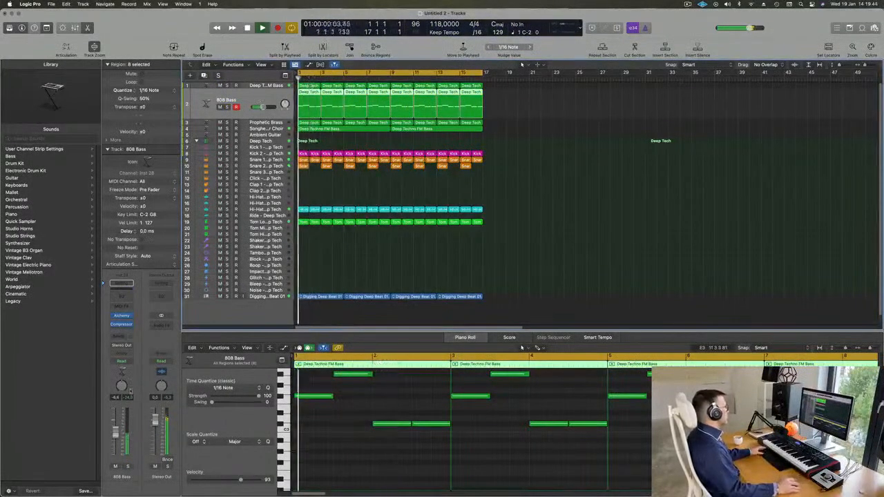
pyautogui.click(115, 467)
pyautogui.click(115, 467)
pyautogui.press('space')
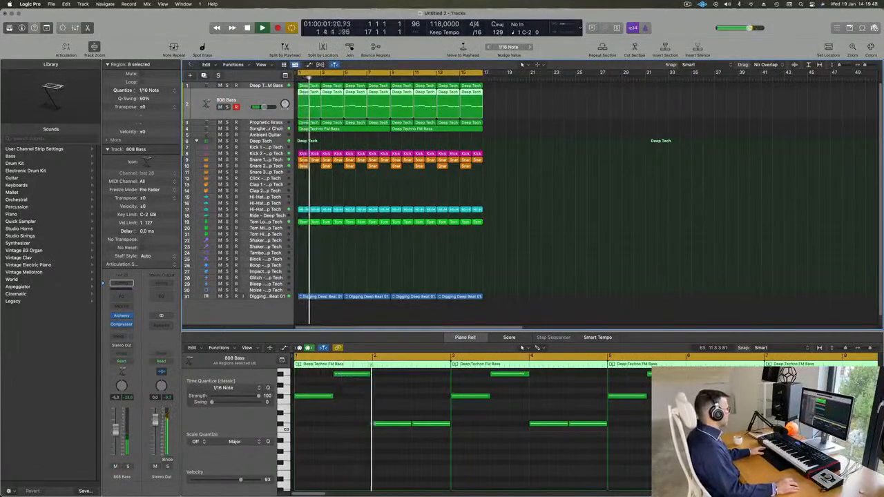
pyautogui.press('Return')
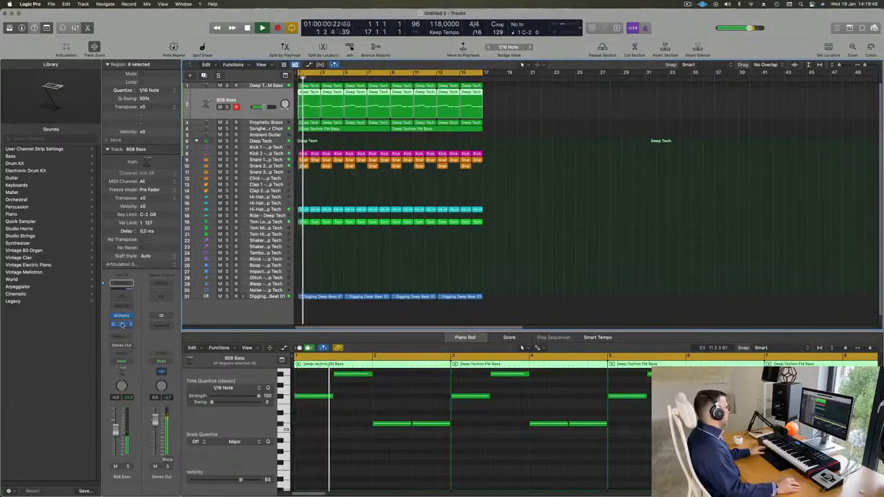
pyautogui.press('Return')
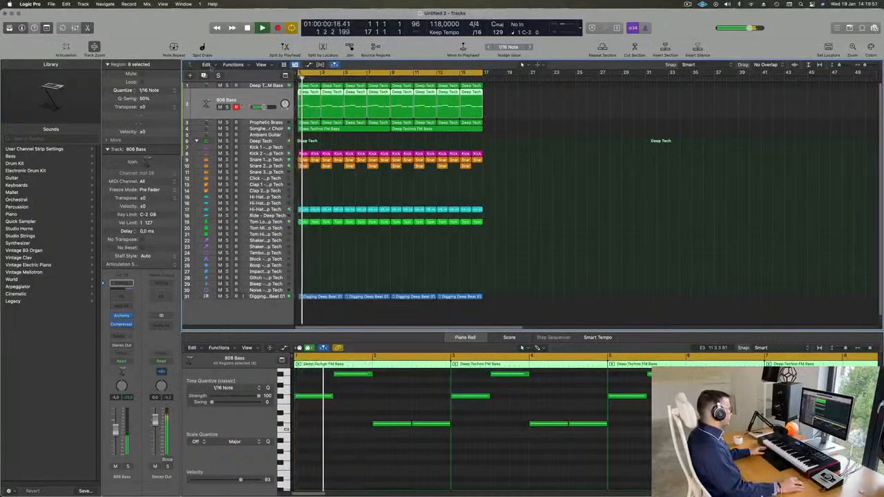
# Step: Duplicate the 808 Bass track, copy all its regions onto the duplicate and mute the original track
pyautogui.press('super+d')
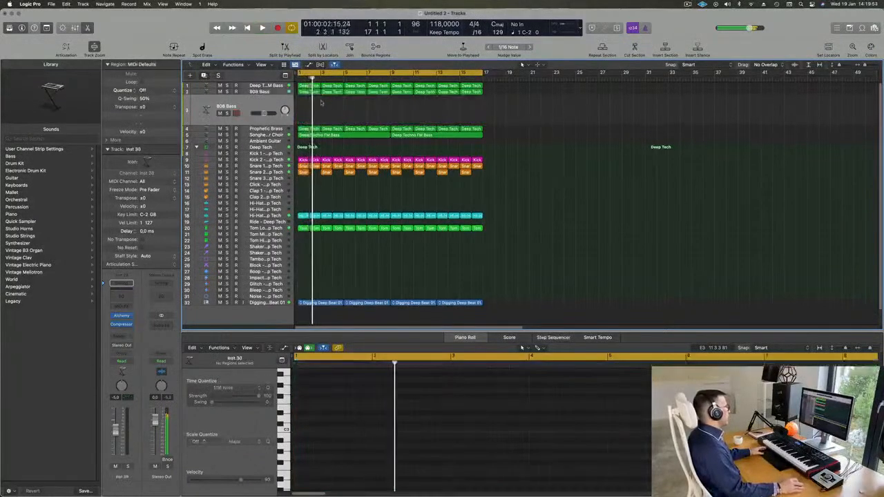
pyautogui.moveTo(478, 108); pyautogui.dragTo(303, 109)
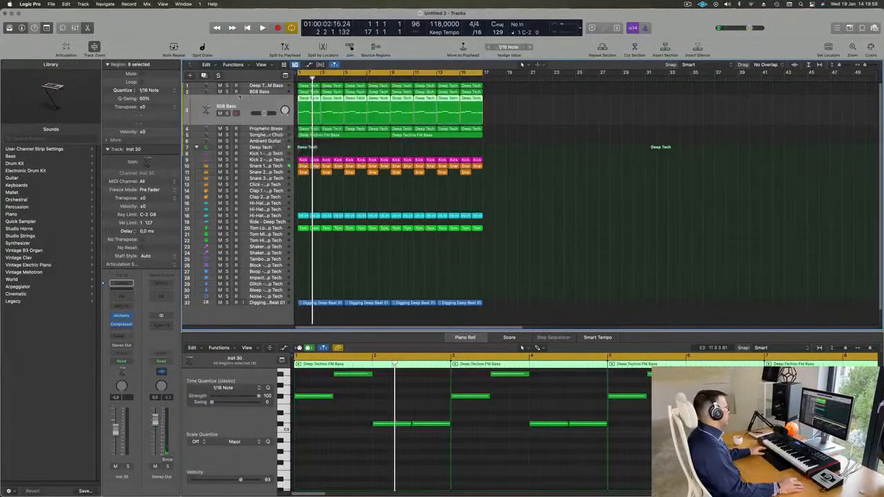
pyautogui.click(220, 91)
pyautogui.press('space')
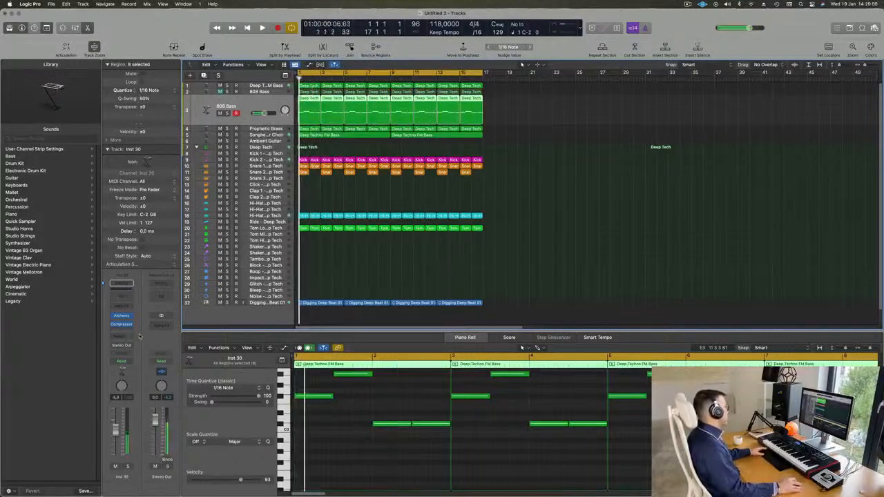
# Step: Search the duplicated track's Alchemy bass presets for "reese" and load Roaring Reese
pyautogui.click(121, 316)
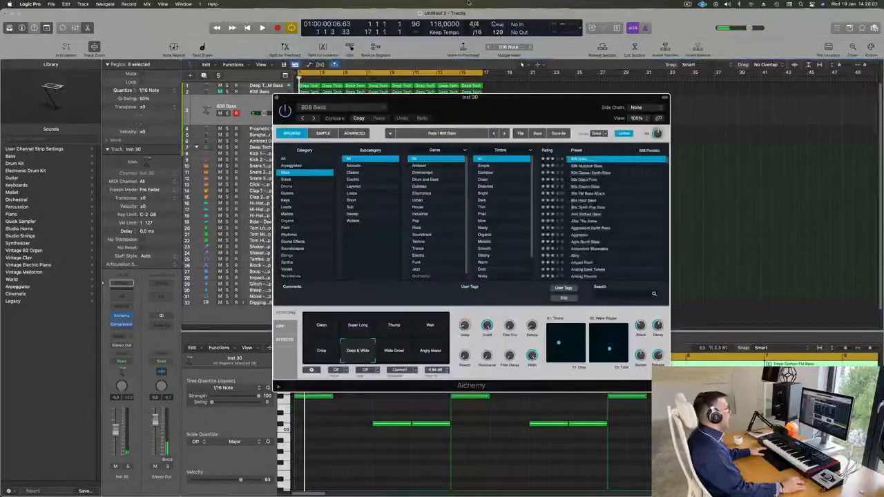
pyautogui.moveTo(573, 105); pyautogui.dragTo(552, 97)
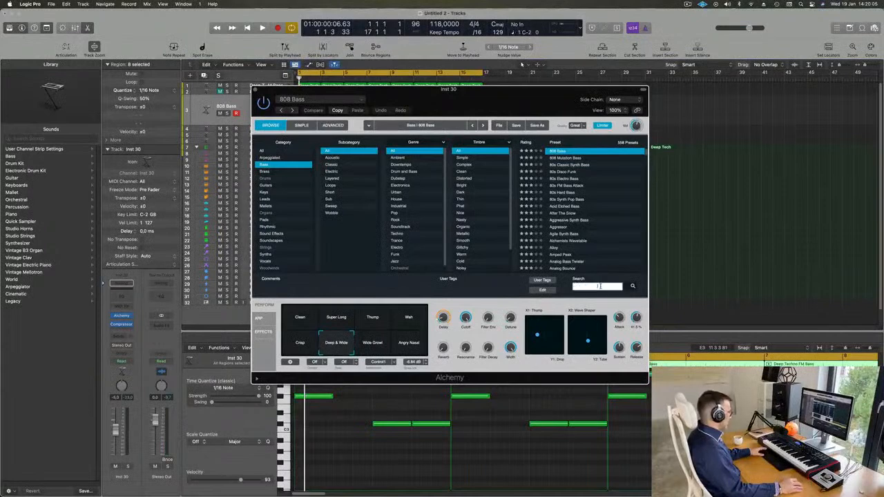
pyautogui.write('reese')
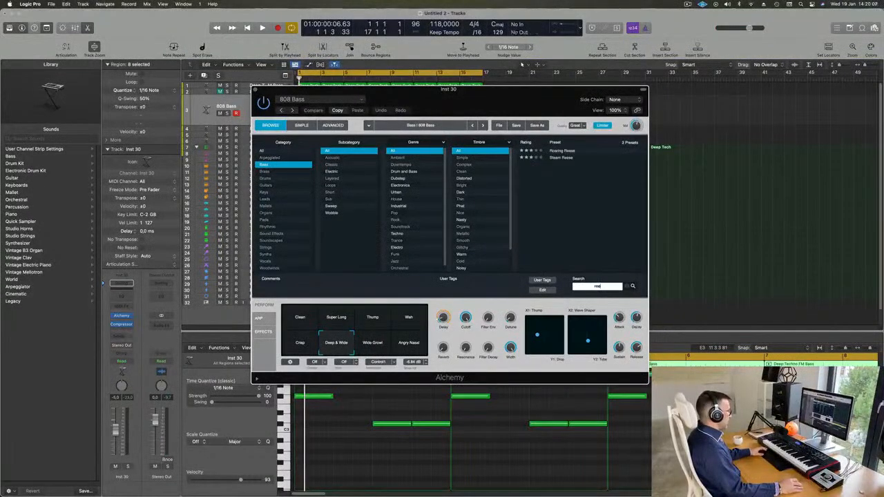
pyautogui.click(572, 151)
# Step: Move the Alchemy window clear of the tracks and lower the Roaring Reese volume to about -14 dB during playback
pyautogui.moveTo(551, 94); pyautogui.dragTo(701, 151)
pyautogui.press('space')
pyautogui.moveTo(264, 114); pyautogui.dragTo(258, 113)
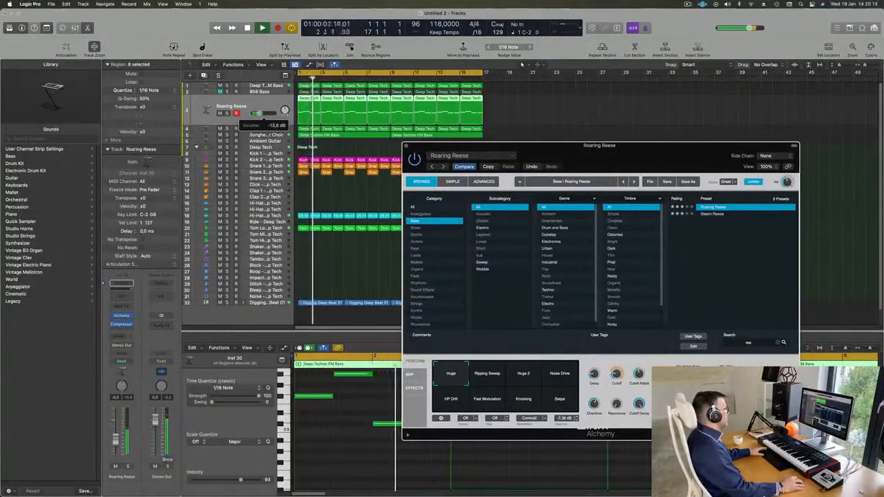
pyautogui.press('space')
pyautogui.moveTo(666, 152); pyautogui.dragTo(672, 84)
pyautogui.press('space')
# Step: Audition the Roaring Reese performance snapshots from Ripping Sweep to Swipe and select Knocking
pyautogui.click(498, 311)
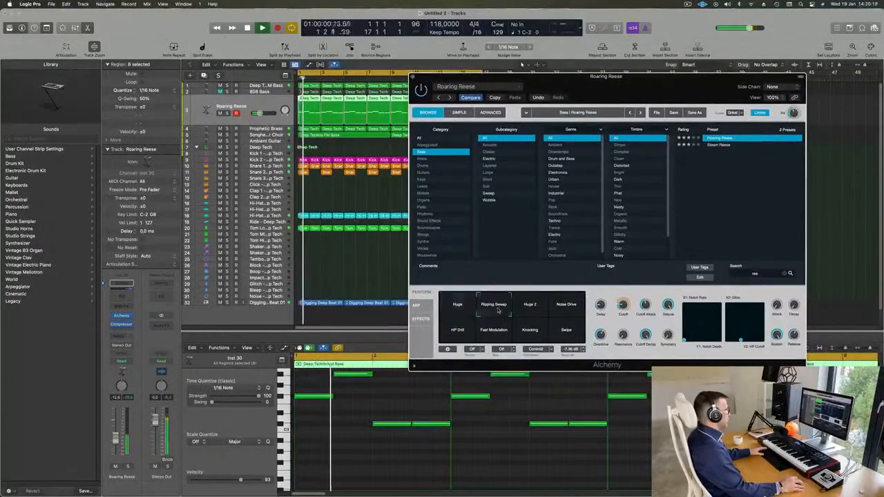
pyautogui.click(530, 309)
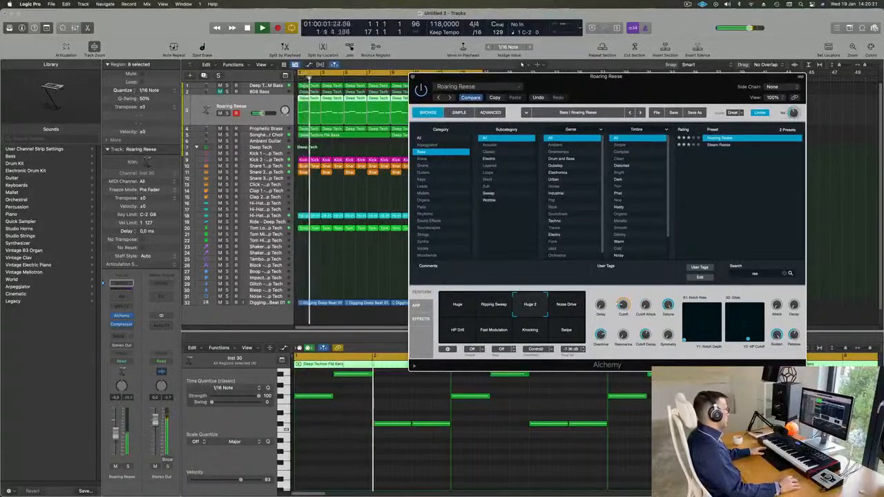
pyautogui.click(574, 311)
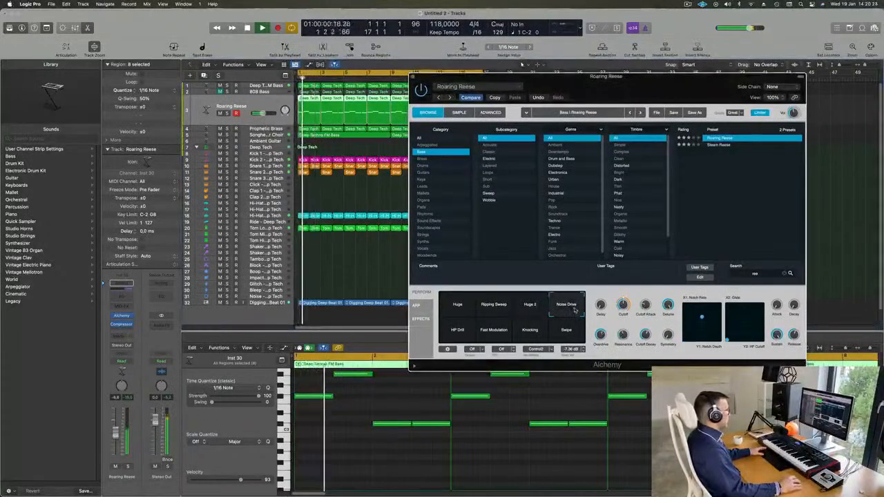
pyautogui.click(461, 332)
pyautogui.click(494, 332)
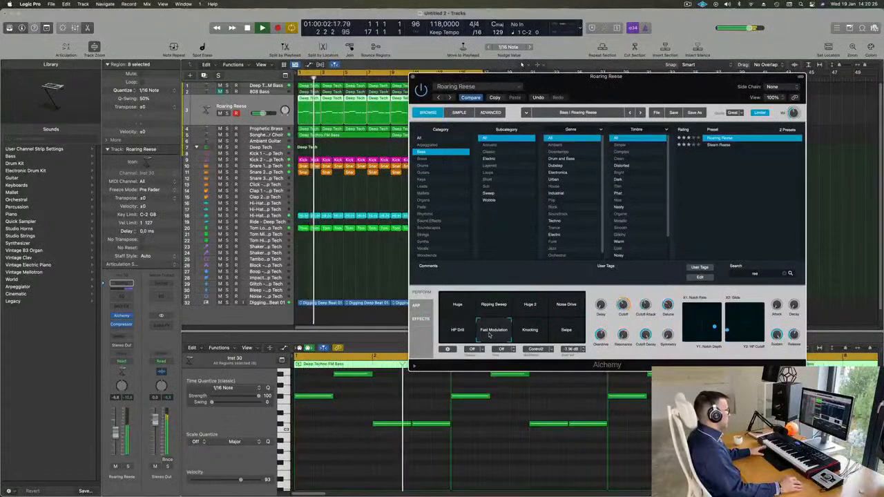
pyautogui.click(531, 334)
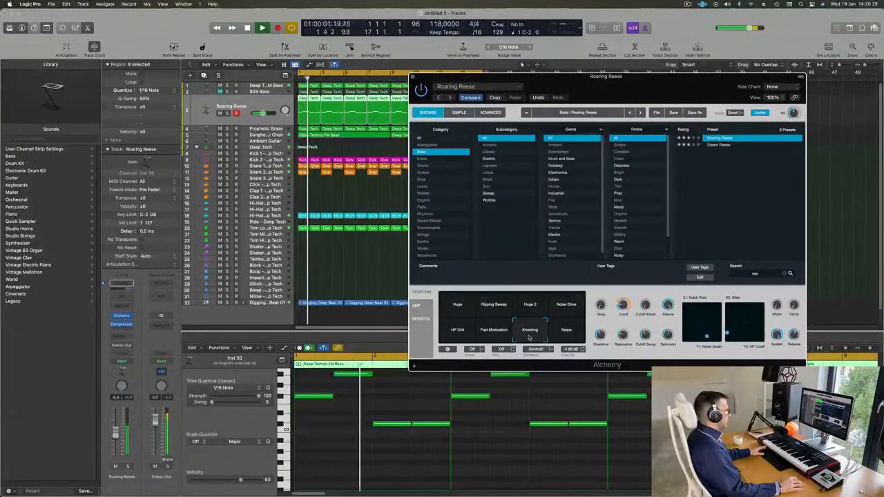
pyautogui.click(561, 336)
pyautogui.click(533, 337)
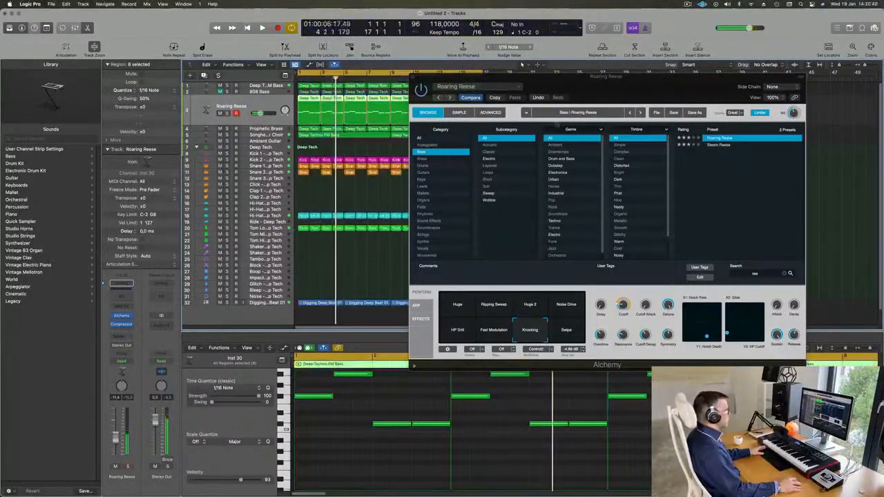
# Step: Close the Alchemy window and compare the Roaring Reese track soloed and in the full mix
pyautogui.moveTo(642, 86); pyautogui.dragTo(599, 138)
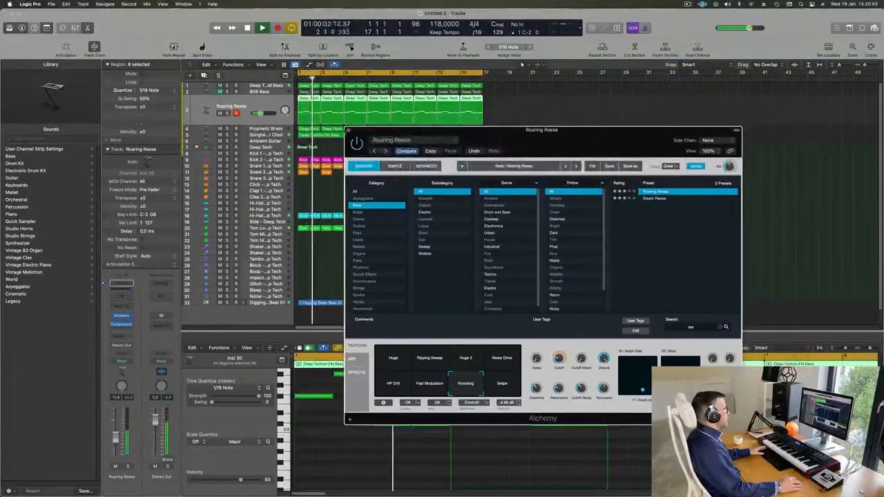
pyautogui.click(348, 129)
pyautogui.click(579, 203)
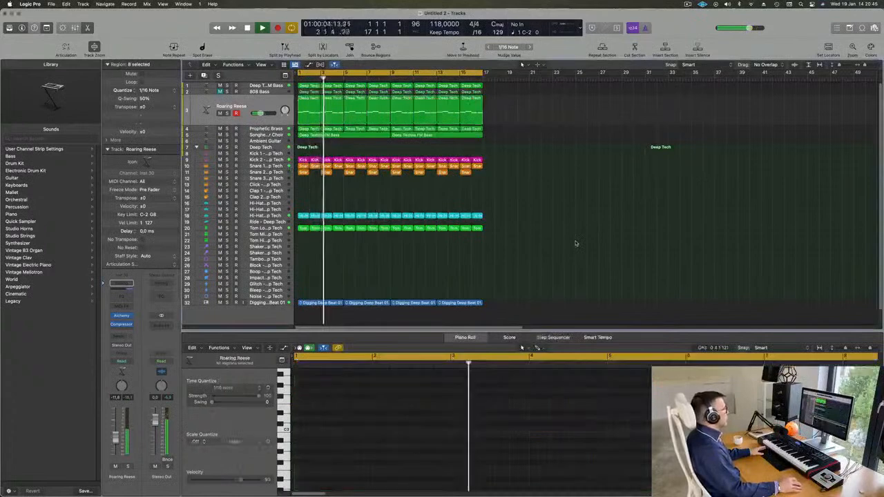
pyautogui.click(227, 114)
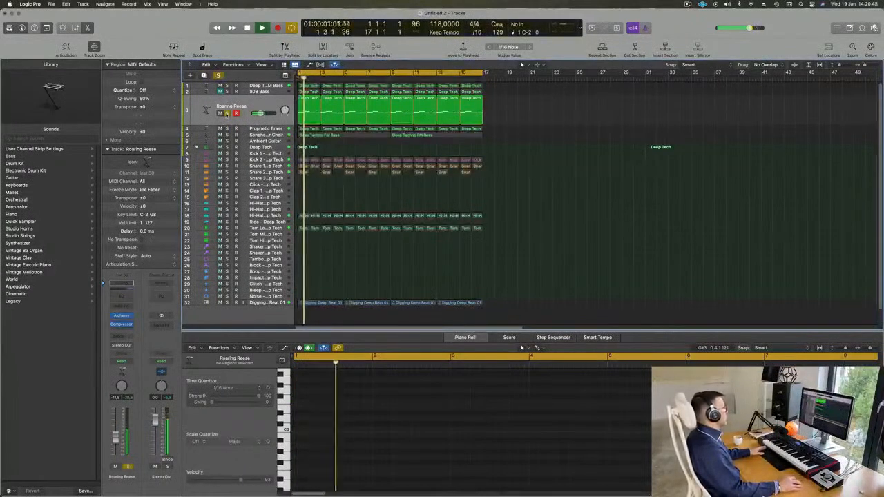
pyautogui.click(227, 113)
pyautogui.press('Return')
pyautogui.click(230, 120)
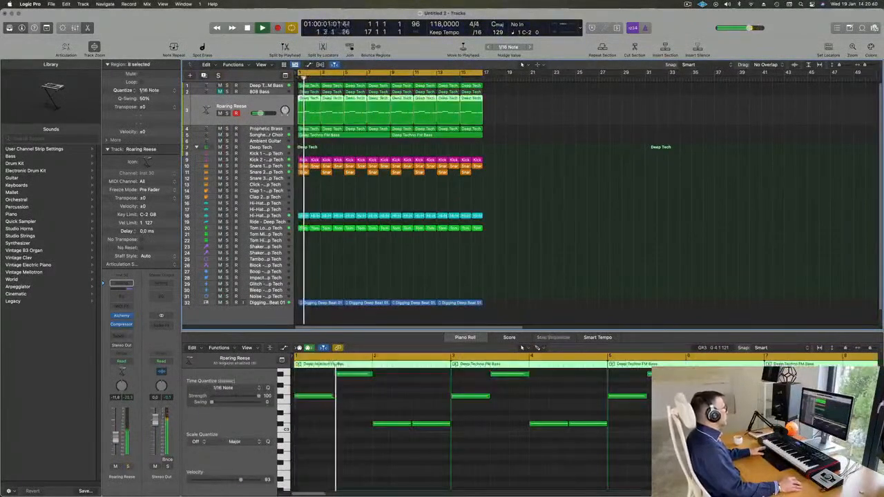
pyautogui.click(396, 150)
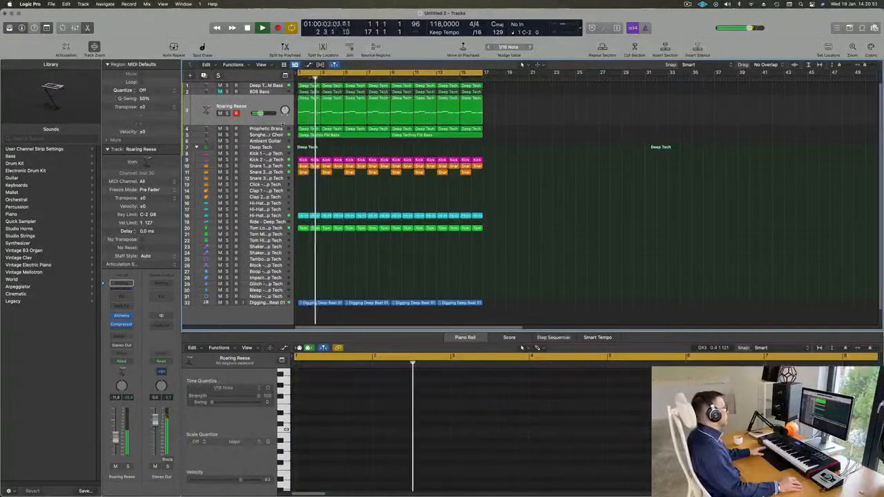
# Step: Select the Prophetic Brass track, replay the mix and set the track's volume to about -6.3 dB
pyautogui.click(260, 131)
pyautogui.press('space')
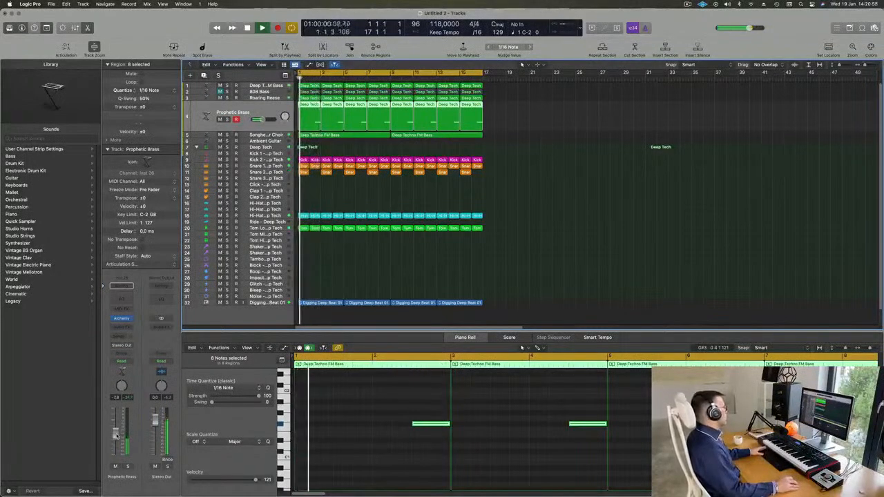
pyautogui.press('Return')
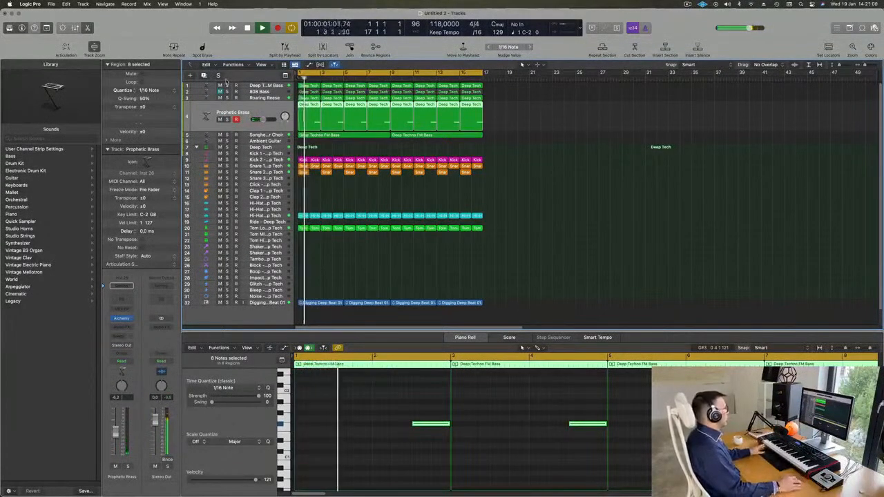
# Step: Go through the bass and brass tracks to Songhellir-Granular Choir and duplicate it as an empty track
pyautogui.click(260, 91)
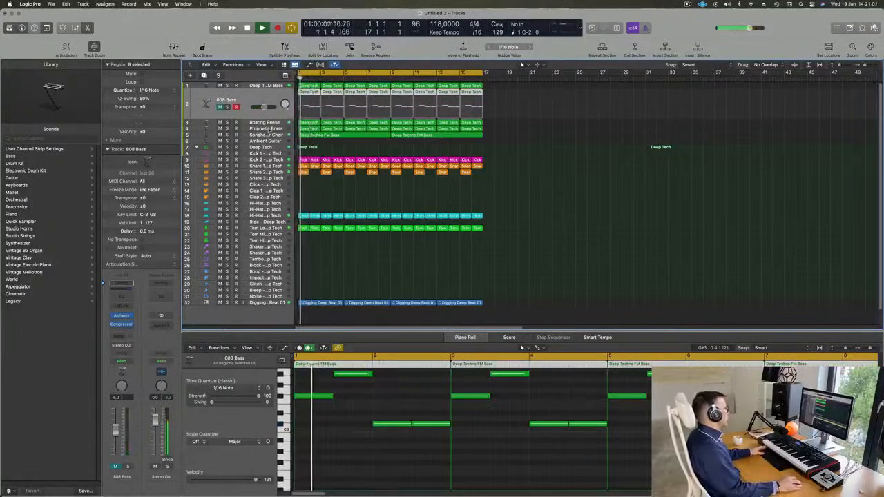
pyautogui.press('Down')
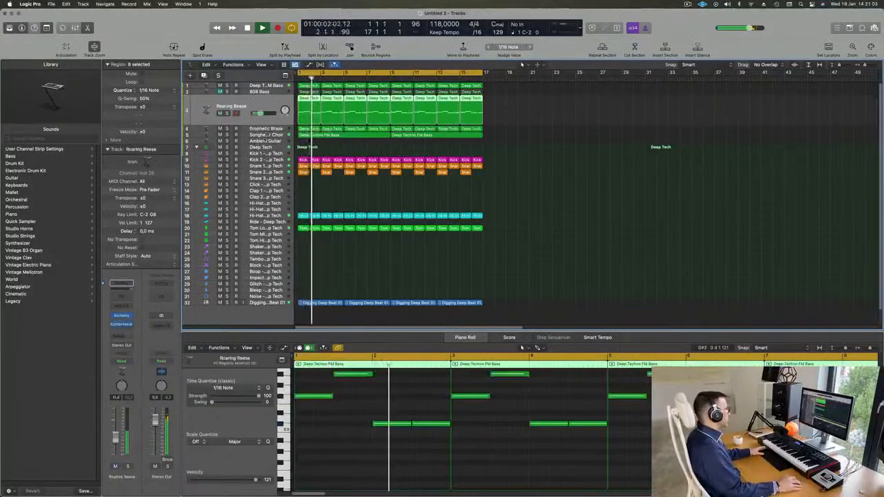
pyautogui.press('Down')
pyautogui.press('Down')
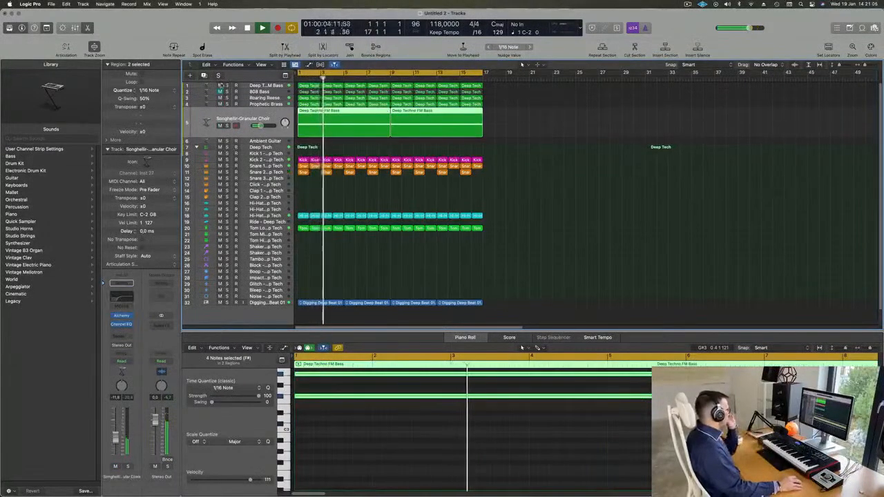
pyautogui.press('super+d')
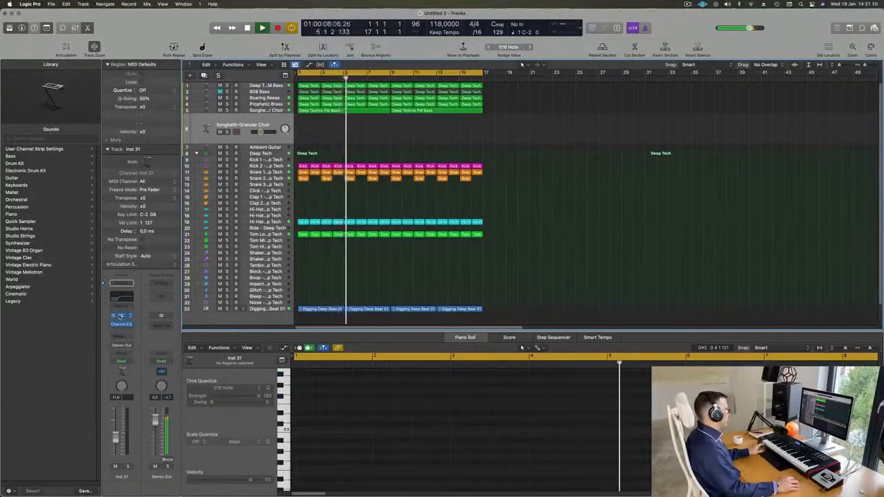
# Step: Load the Acid Etched Bass preset in the new track's Alchemy, browsing all categories within the Drum and Bass genre
pyautogui.click(121, 316)
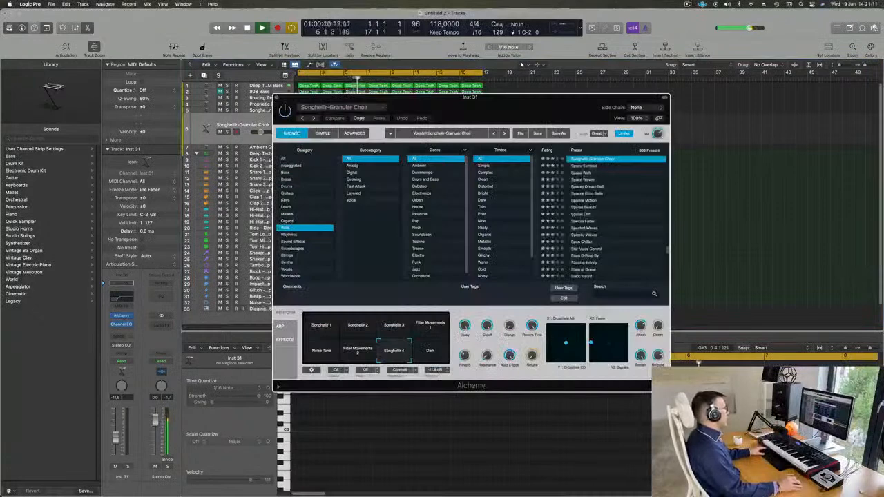
pyautogui.click(283, 160)
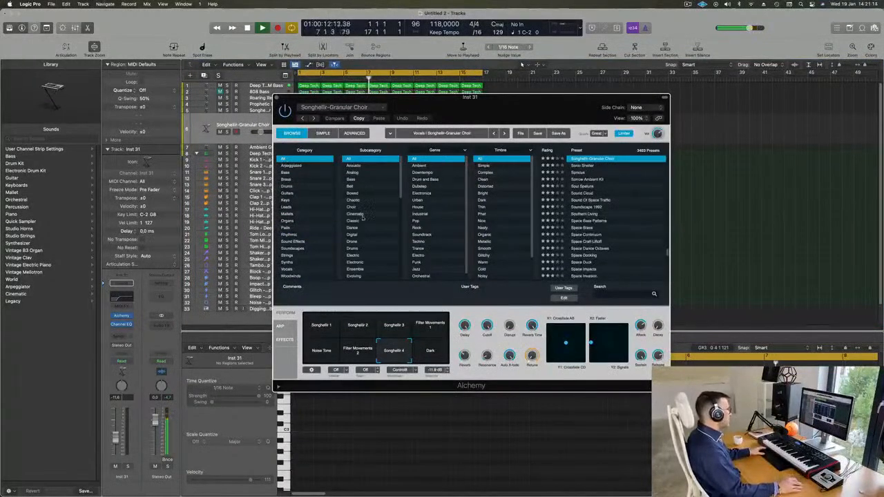
pyautogui.click(423, 180)
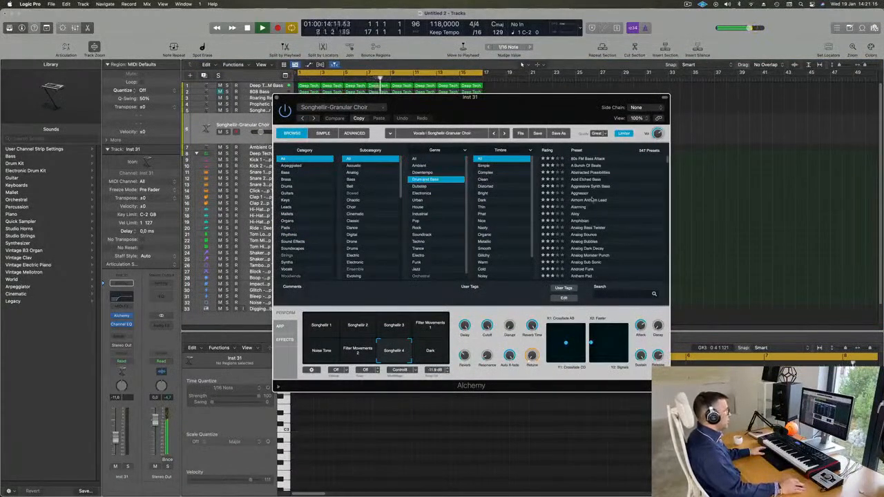
pyautogui.click(587, 180)
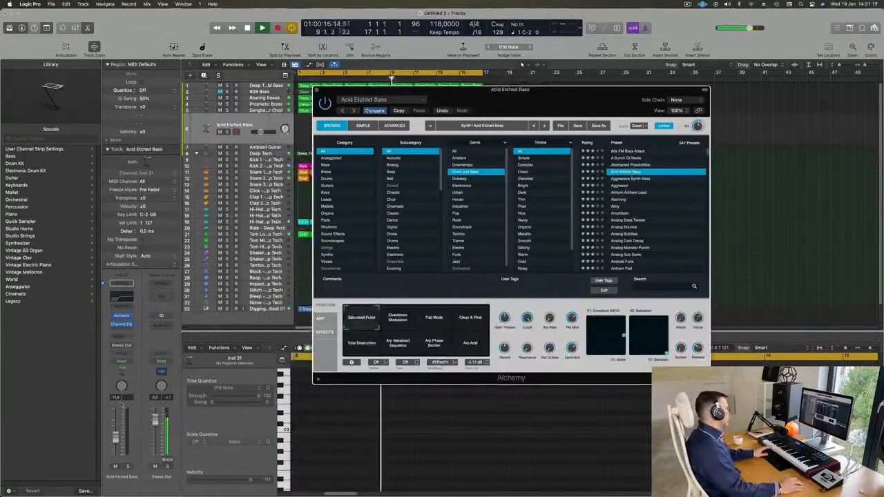
# Step: Add a send from the Acid Etched Bass track to Bus 6
pyautogui.click(122, 336)
pyautogui.moveTo(138, 347)
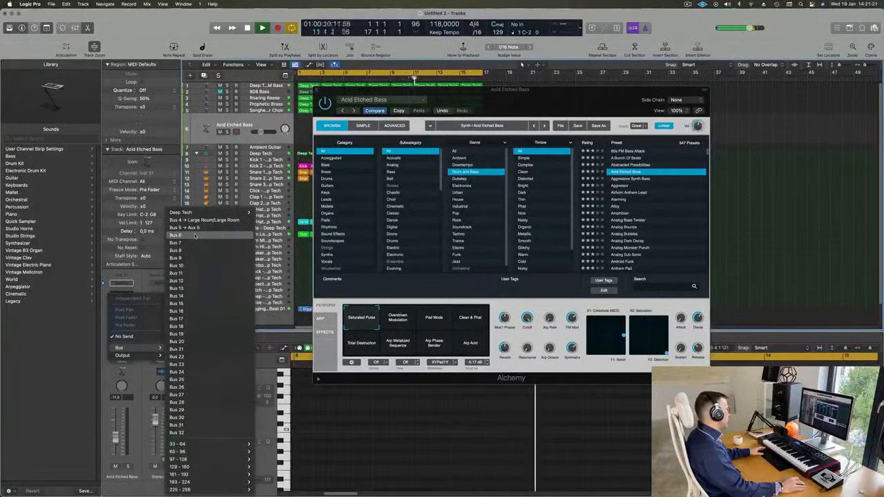
pyautogui.click(195, 236)
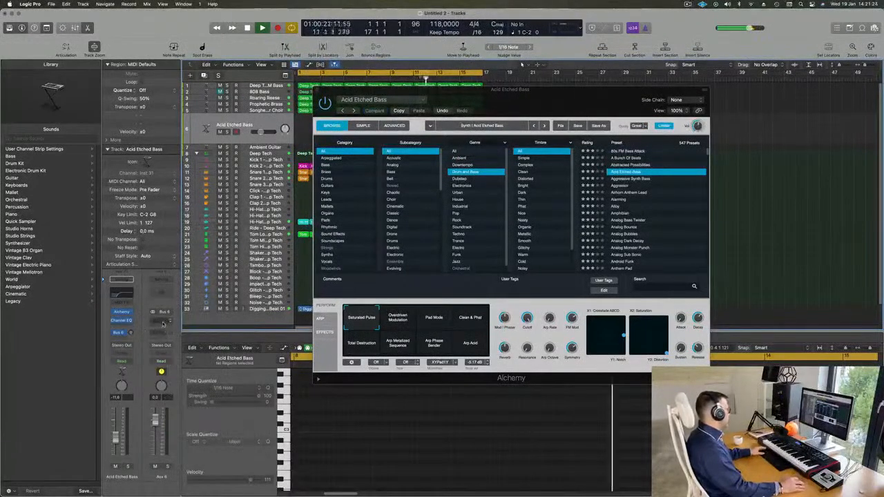
# Step: Insert a SilverVerb reverb on the Aux 6 channel and move the Alchemy window clear of it
pyautogui.click(162, 322)
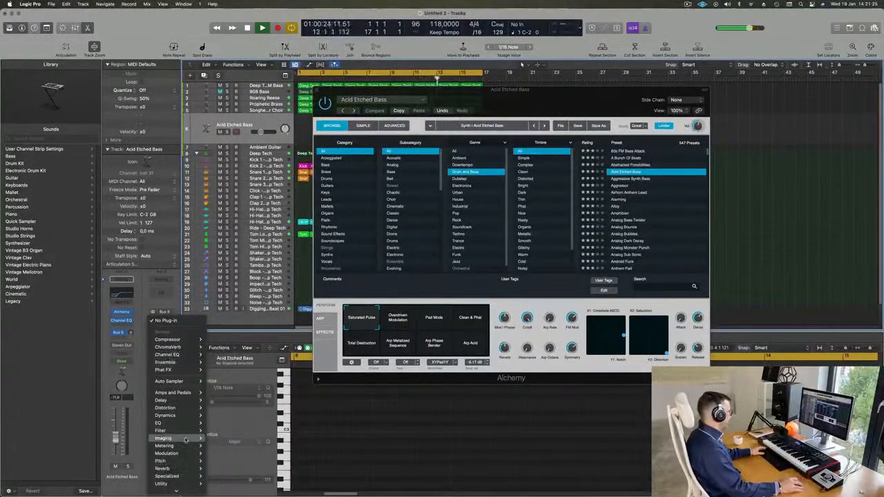
pyautogui.moveTo(177, 468)
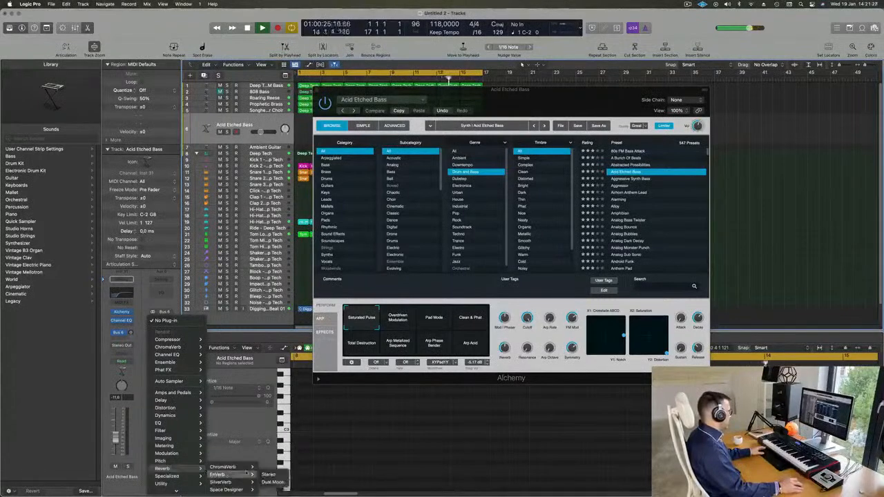
pyautogui.click(269, 482)
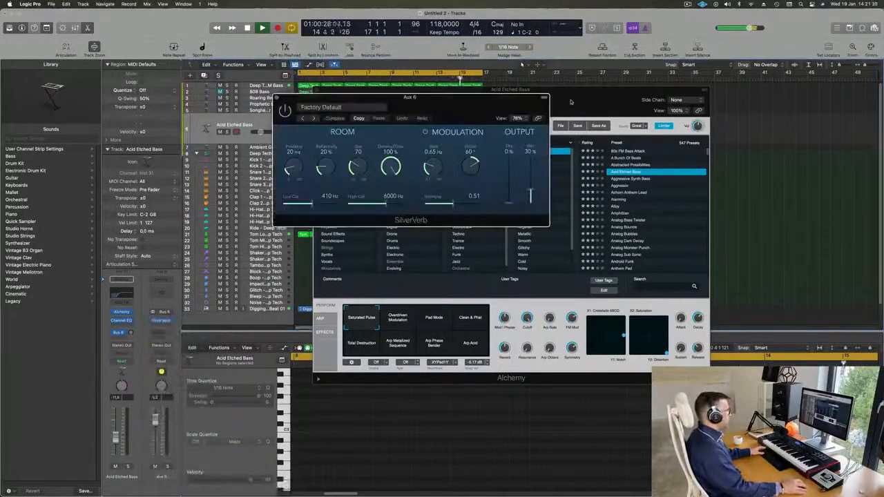
pyautogui.moveTo(528, 101); pyautogui.dragTo(648, 164)
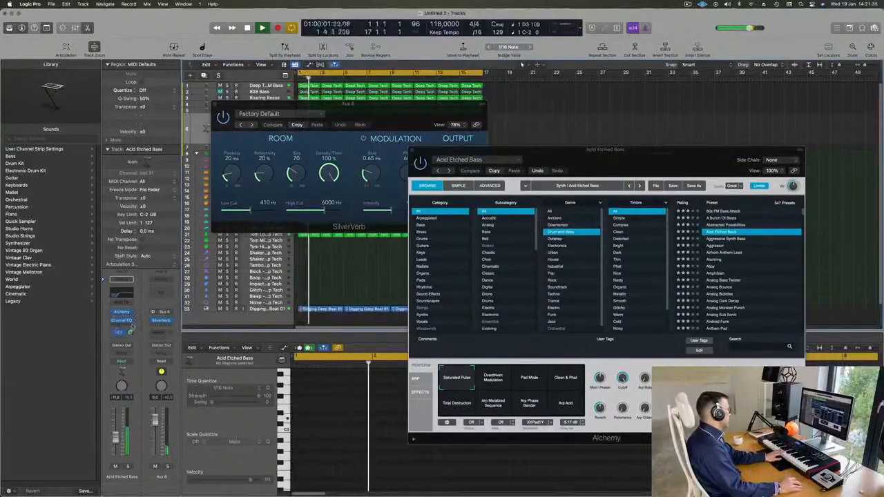
# Step: Load the grandiose preset in SilverVerb, close the reverb and reposition the Alchemy window
pyautogui.moveTo(268, 118); pyautogui.dragTo(263, 118)
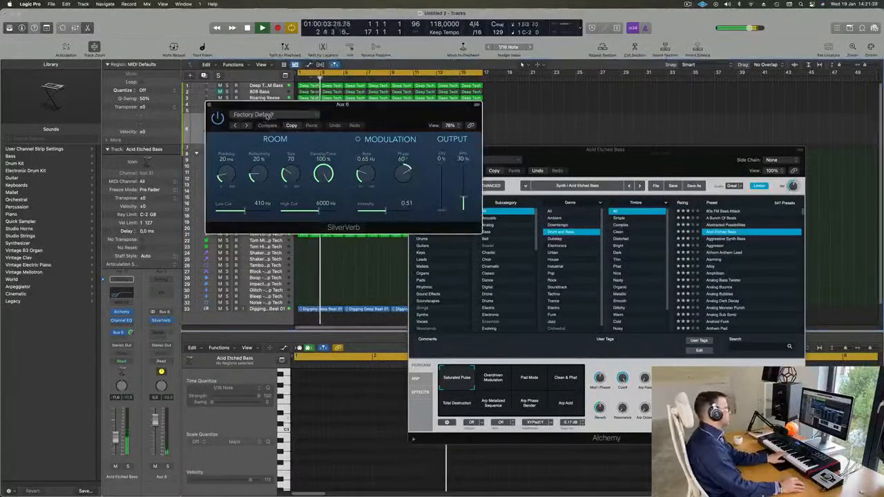
pyautogui.click(263, 117)
pyautogui.click(281, 261)
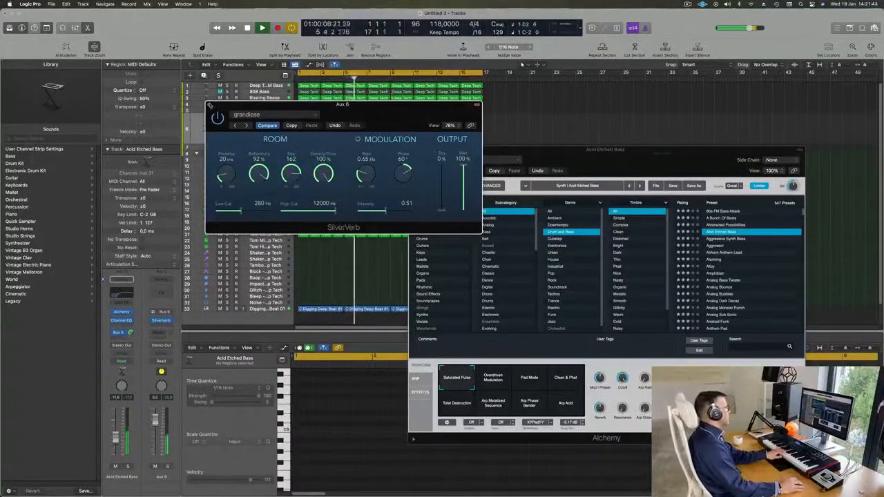
pyautogui.click(210, 106)
pyautogui.moveTo(698, 161); pyautogui.dragTo(738, 114)
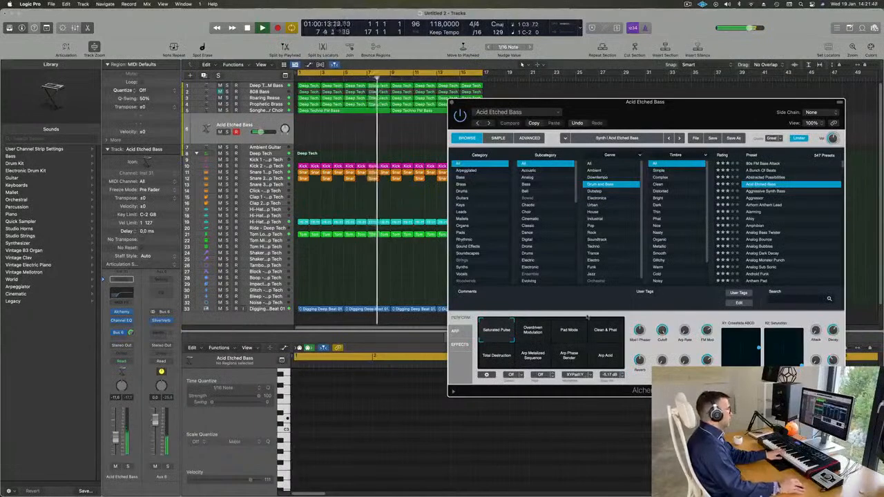
pyautogui.moveTo(600, 102); pyautogui.dragTo(529, 135)
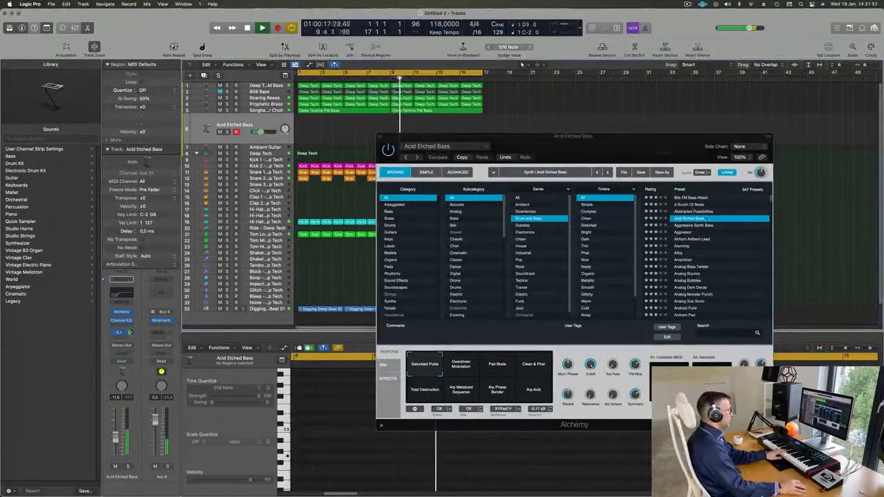
# Step: Audition Acid Etched Bass's Overdriven Modulation snapshot and the presets Aggressive Synth Bass, Aggressor, Airhorn Anthem Lead and Alarming
pyautogui.click(463, 367)
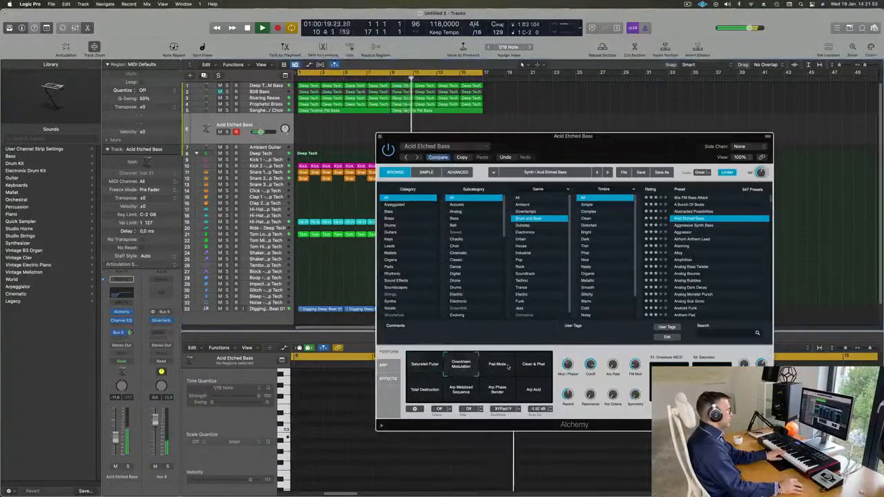
pyautogui.click(697, 225)
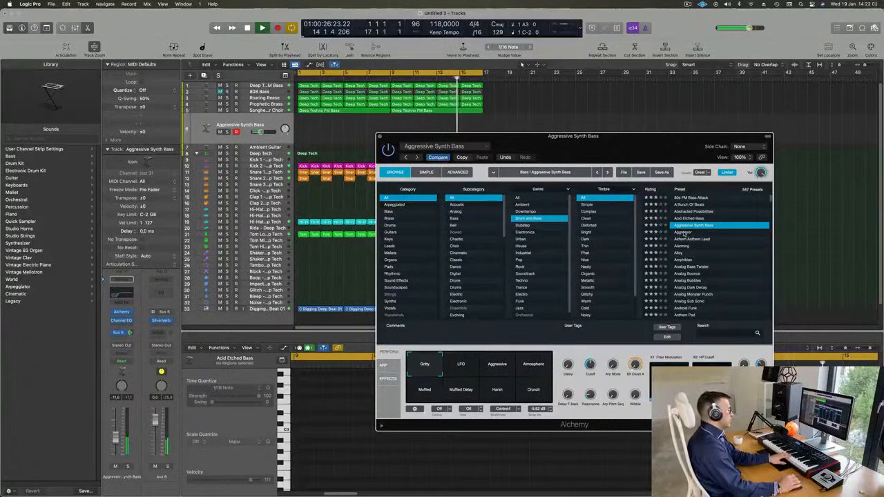
pyautogui.click(684, 233)
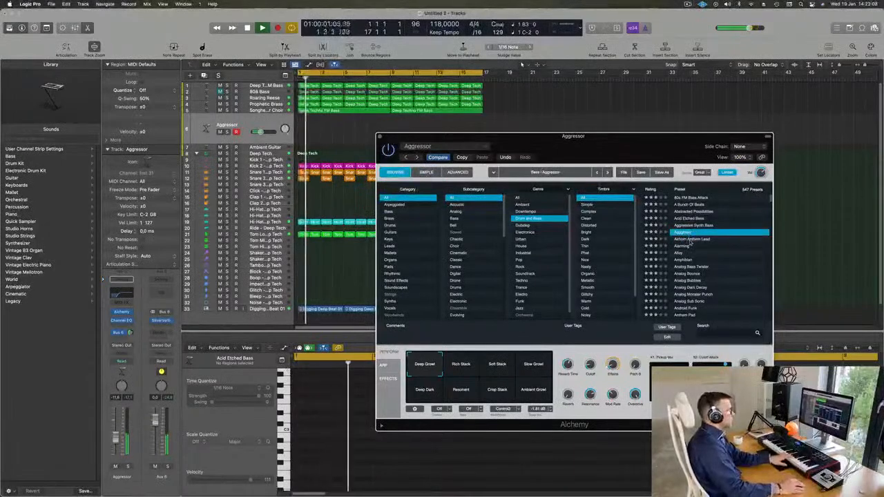
pyautogui.click(690, 240)
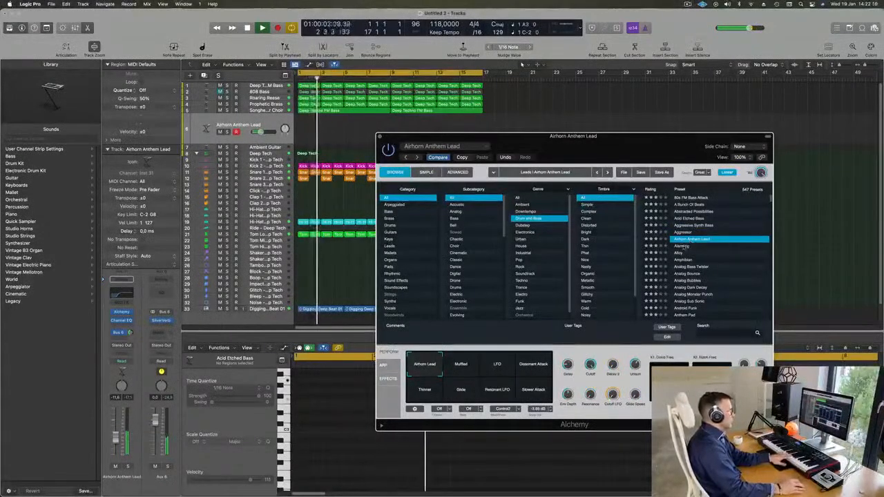
pyautogui.click(684, 247)
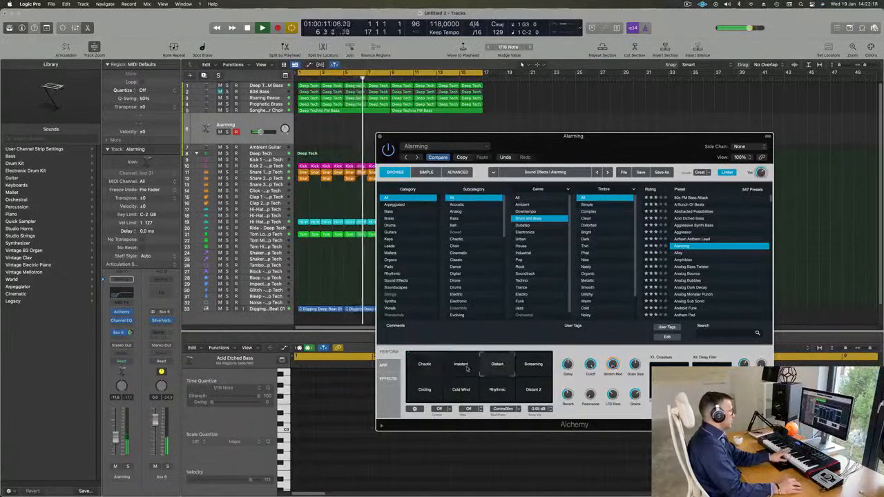
# Step: Audition the Alchemy presets Alloy, Amphibian, Analog Monster Punch and Analog Sub Sonic against the playing mix
pyautogui.click(681, 253)
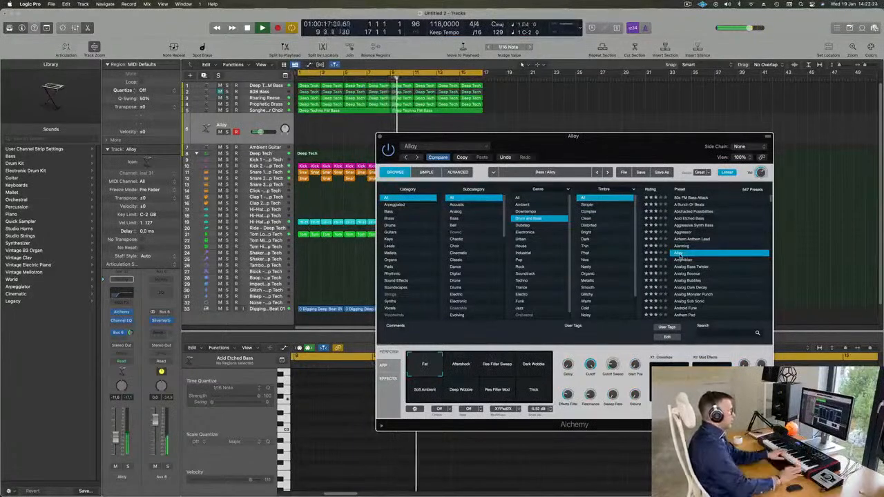
pyautogui.click(683, 261)
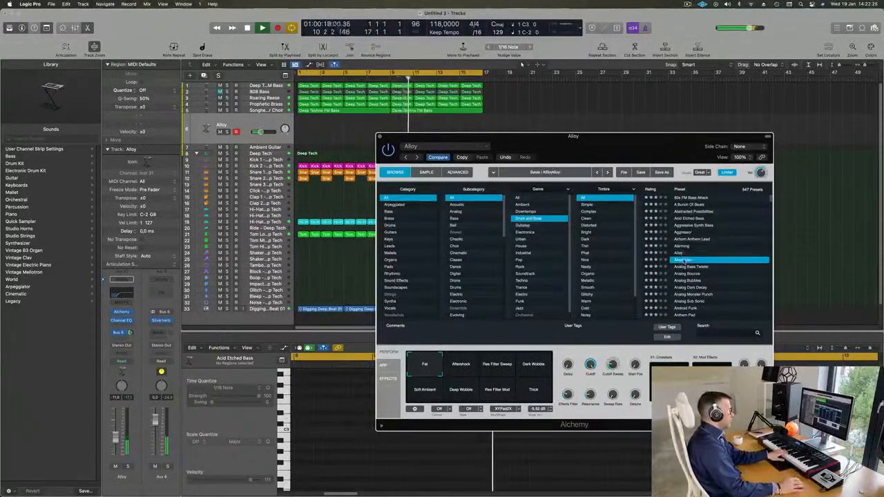
pyautogui.scroll(-3, 697, 266)
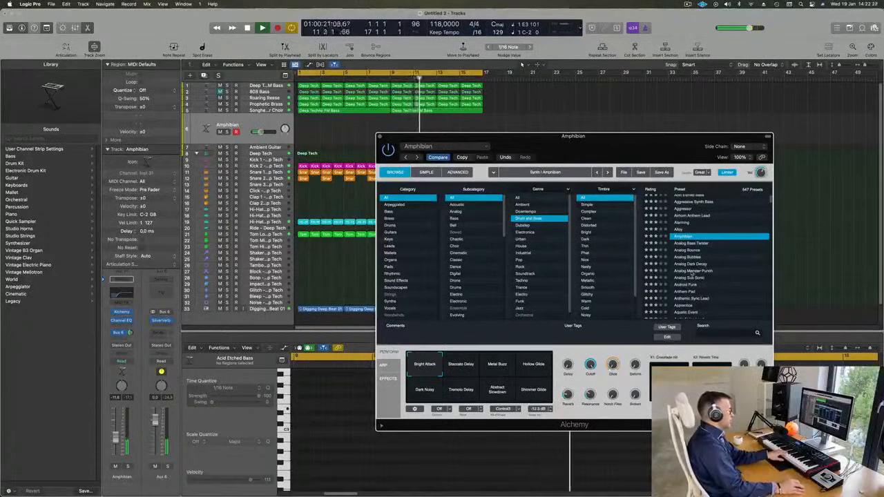
pyautogui.click(691, 272)
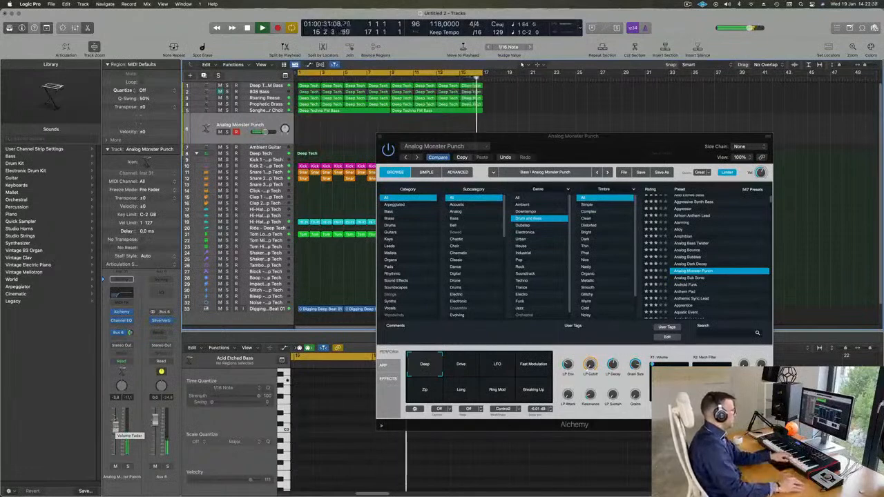
pyautogui.click(691, 278)
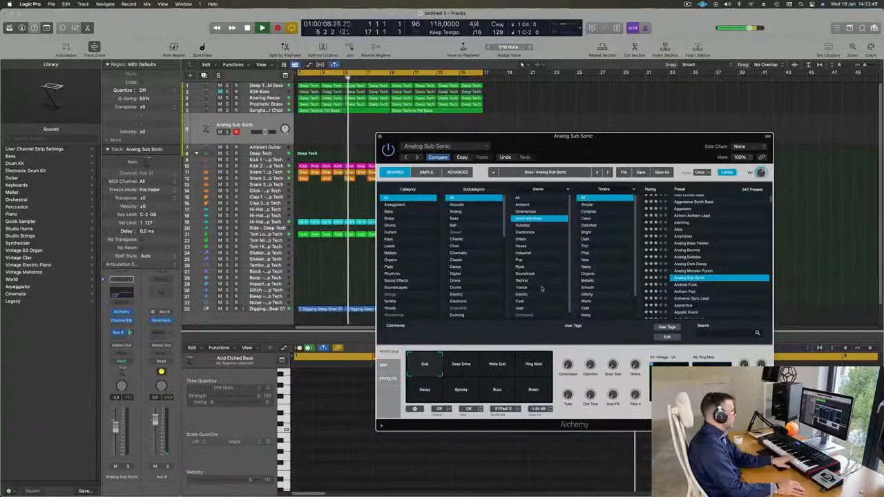
# Step: Load the Android Funk preset and audition its snapshots from Warmer and Thick LFO through Smoother and Harmonize to Dry Gate
pyautogui.click(685, 284)
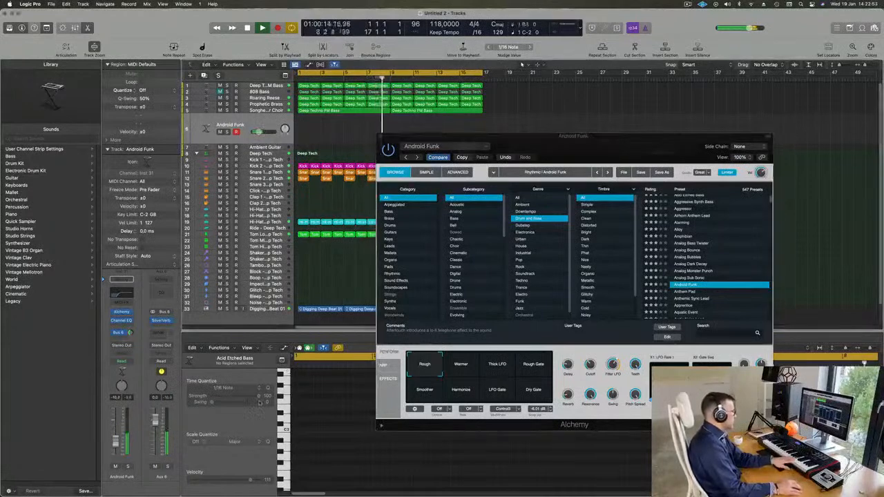
pyautogui.click(462, 368)
pyautogui.click(500, 366)
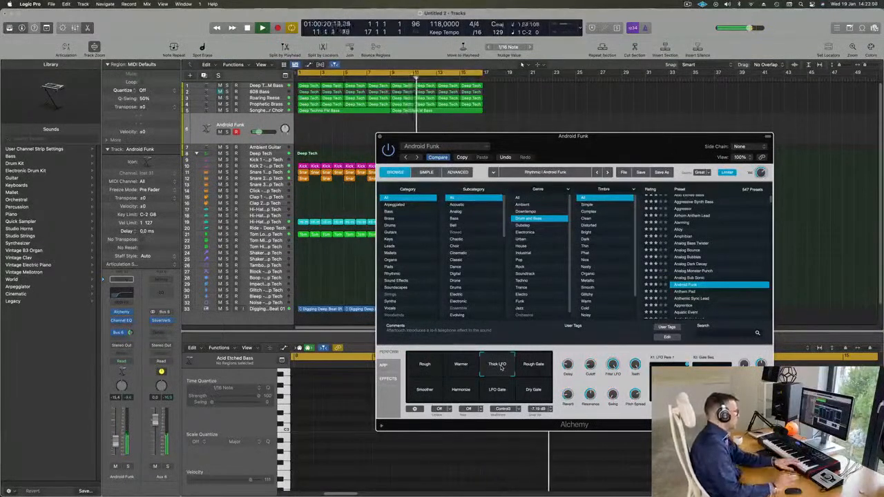
pyautogui.click(541, 363)
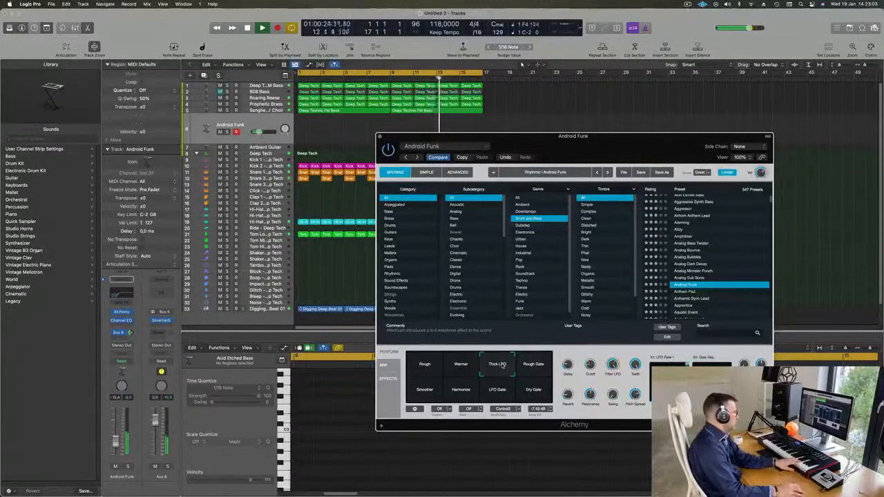
pyautogui.click(426, 394)
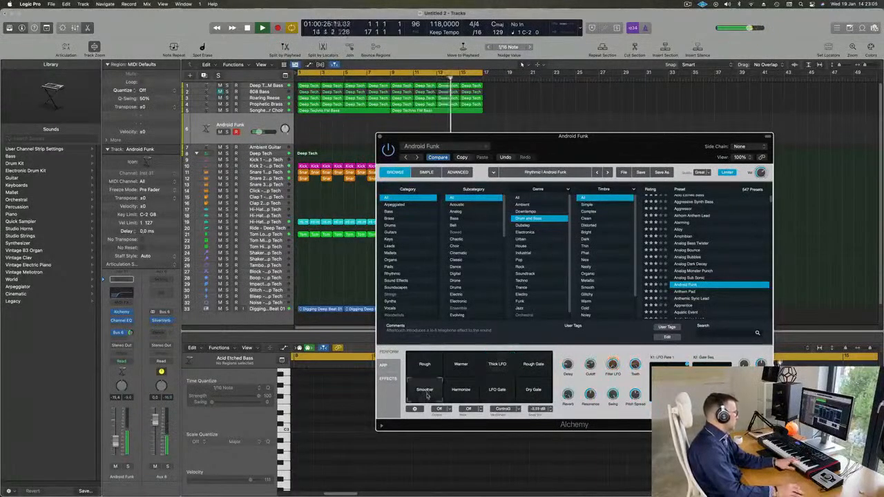
pyautogui.click(467, 391)
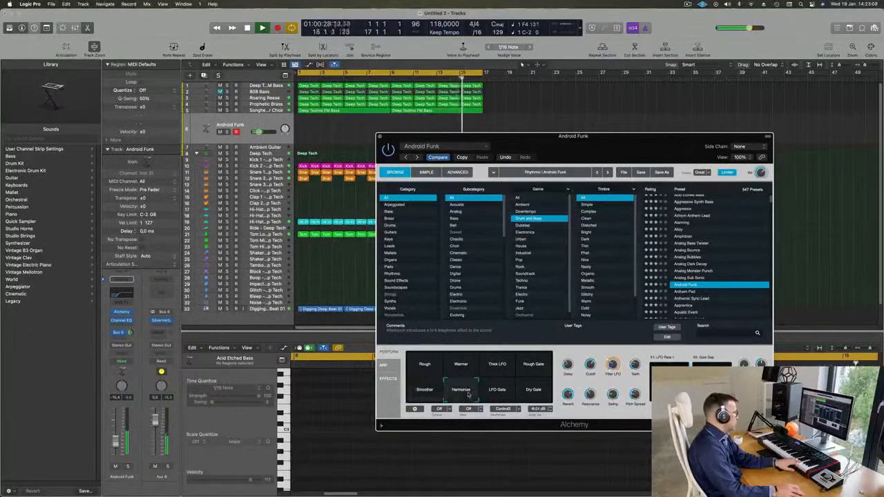
pyautogui.click(500, 394)
pyautogui.click(538, 391)
# Step: Load the Anthem Pad preset, raise the track volume to about -9.2 dB and audition the Metallic, Warm Metal Pulse and Metal Sweep snapshots
pyautogui.scroll(-2, 690, 261)
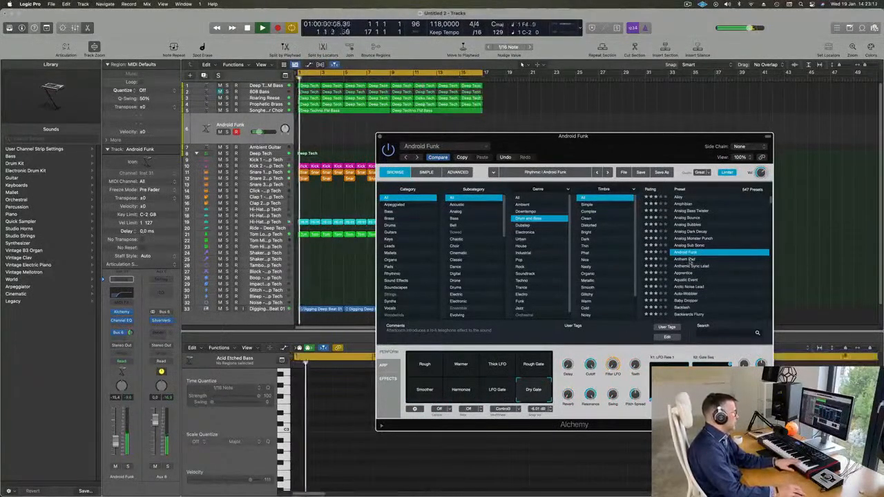
pyautogui.click(689, 259)
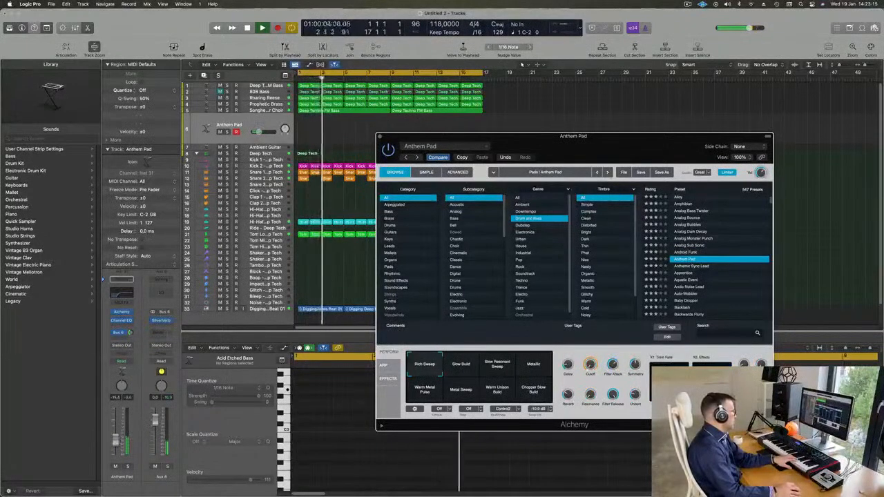
pyautogui.moveTo(117, 440); pyautogui.dragTo(120, 432)
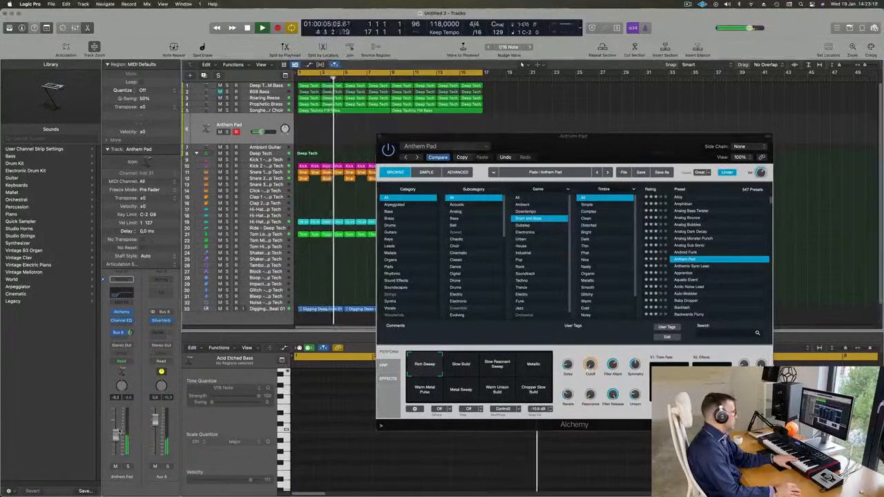
pyautogui.click(534, 364)
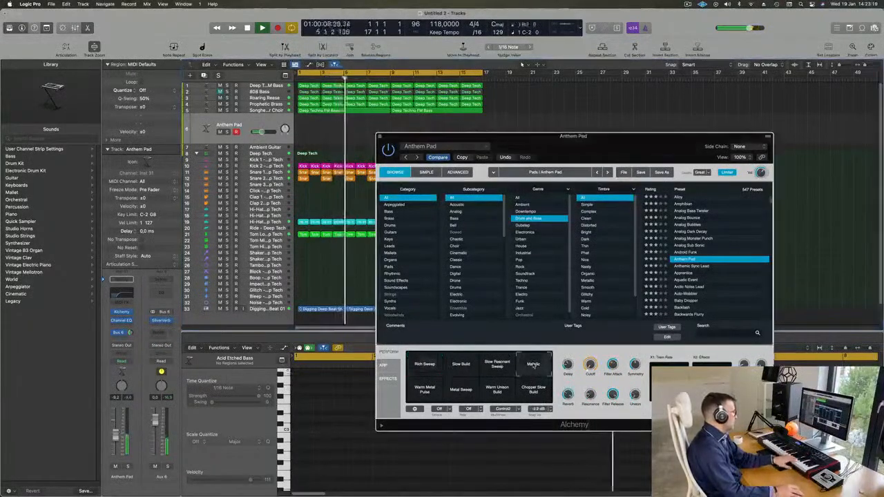
pyautogui.click(423, 390)
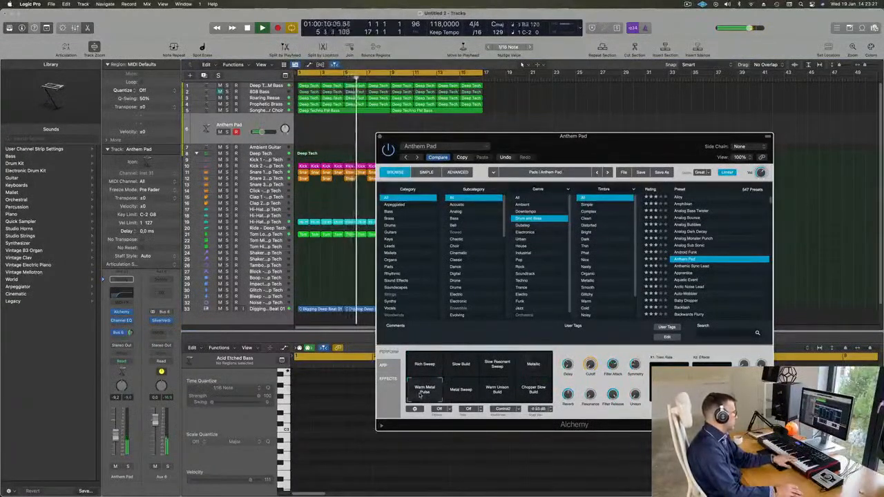
pyautogui.click(461, 390)
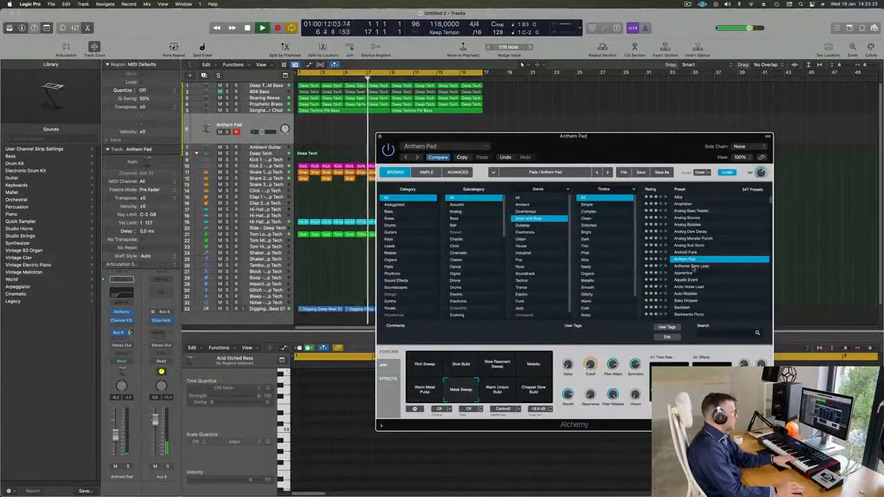
# Step: Load the Anthemic Sync Lead preset and audition its Ring Mod, Attack, Trembling, Unison, Sick Motion and Sci-Fi snapshots
pyautogui.click(692, 266)
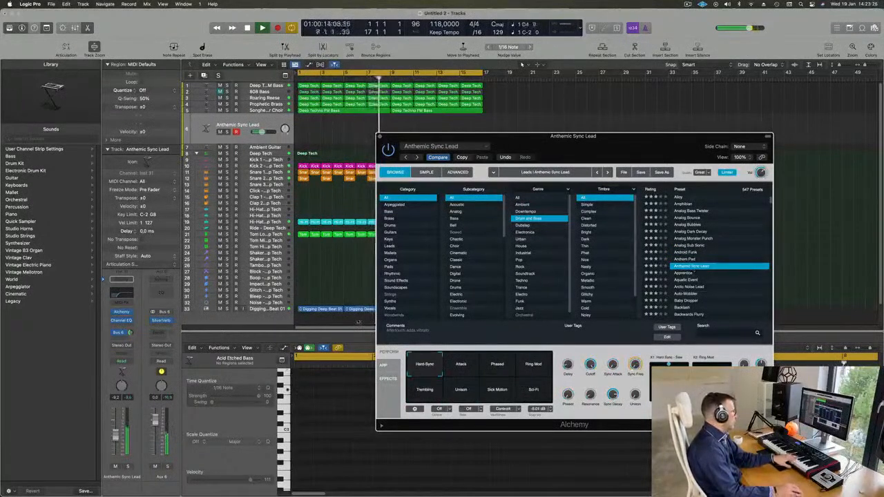
pyautogui.click(608, 123)
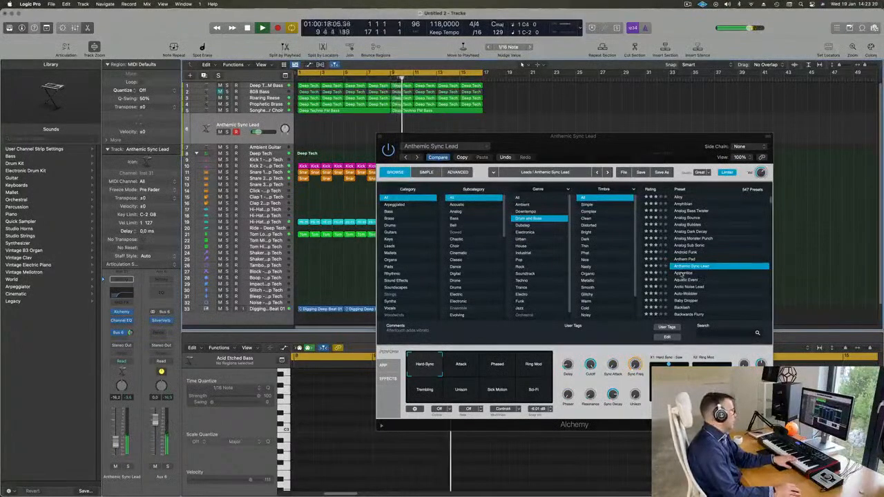
pyautogui.click(524, 364)
pyautogui.click(451, 367)
pyautogui.click(419, 394)
pyautogui.click(456, 396)
pyautogui.click(490, 395)
pyautogui.click(542, 395)
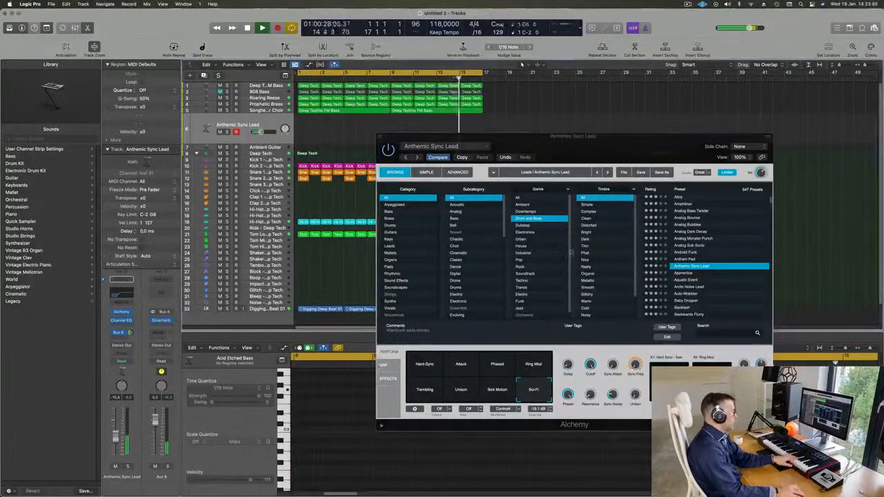
# Step: Compare the Apprentice preset with Arctic Noise Lead and reload Apprentice in Alchemy
pyautogui.click(683, 273)
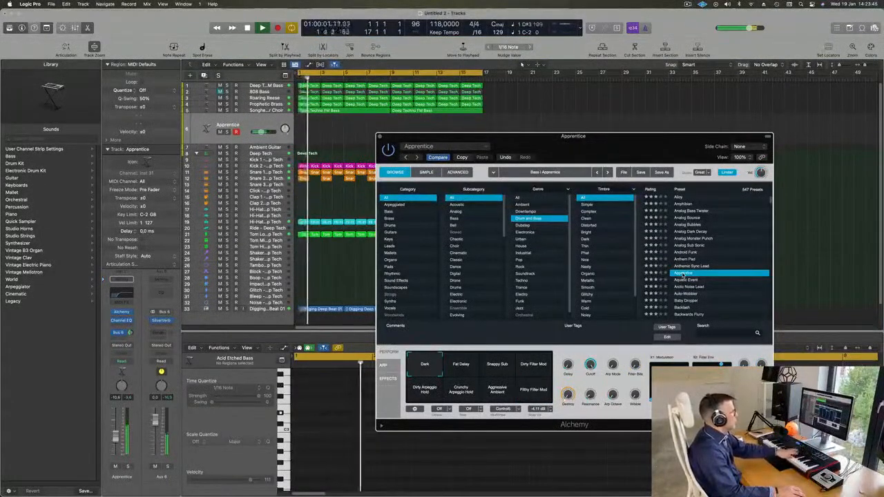
pyautogui.click(681, 286)
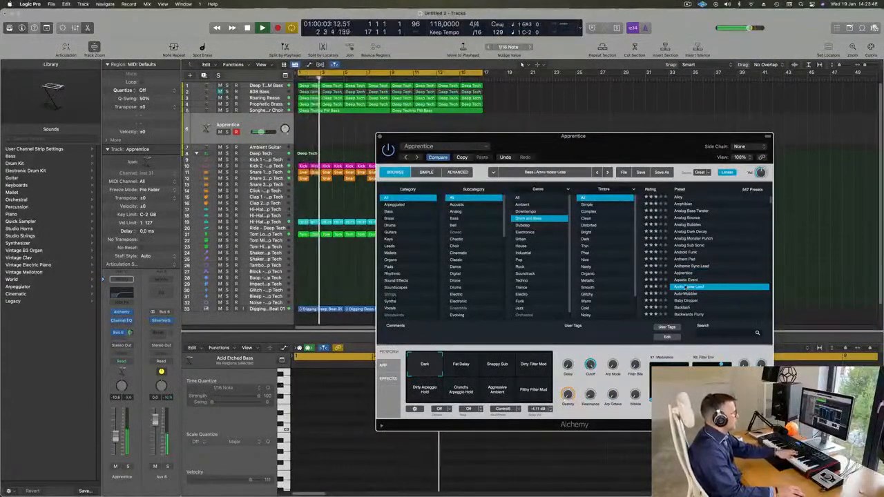
pyautogui.click(684, 274)
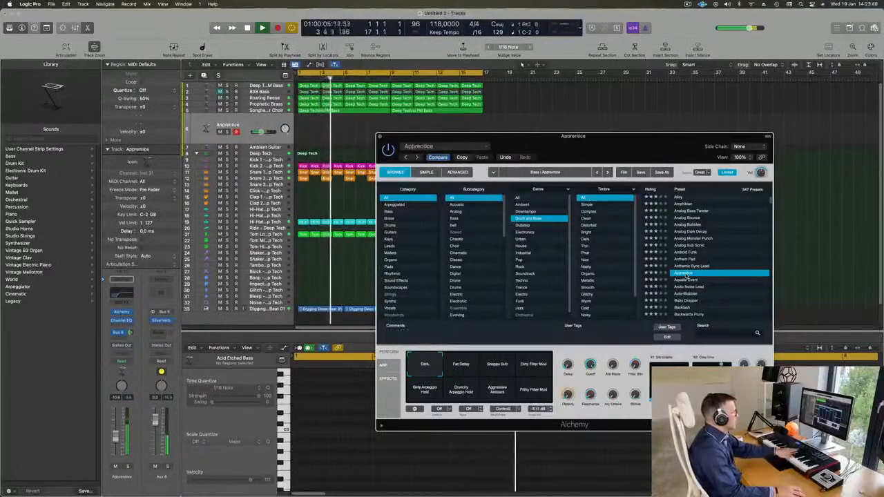
# Step: Audition the Apprentice snapshots from Fat Delay, Snappy Sub and Dirty Filter Mod through the arpeggio ones to Aggressive Ambient and Filthy Filter Mod
pyautogui.click(460, 367)
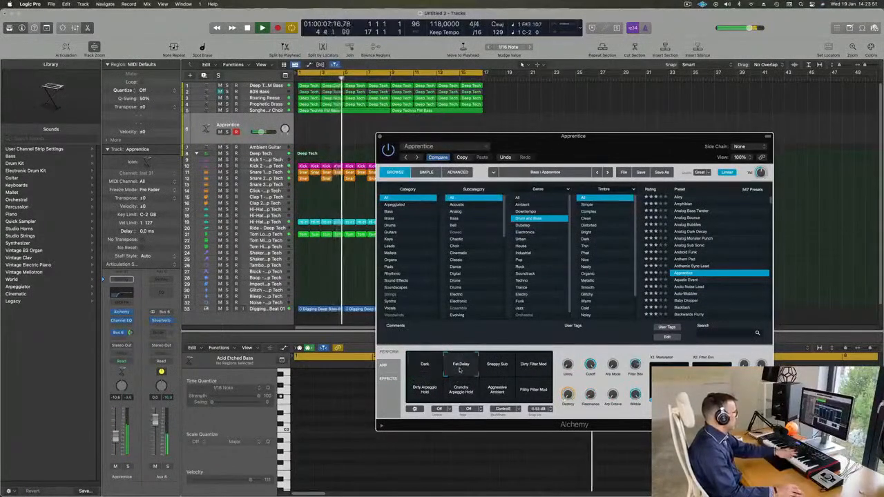
pyautogui.click(497, 366)
pyautogui.click(542, 364)
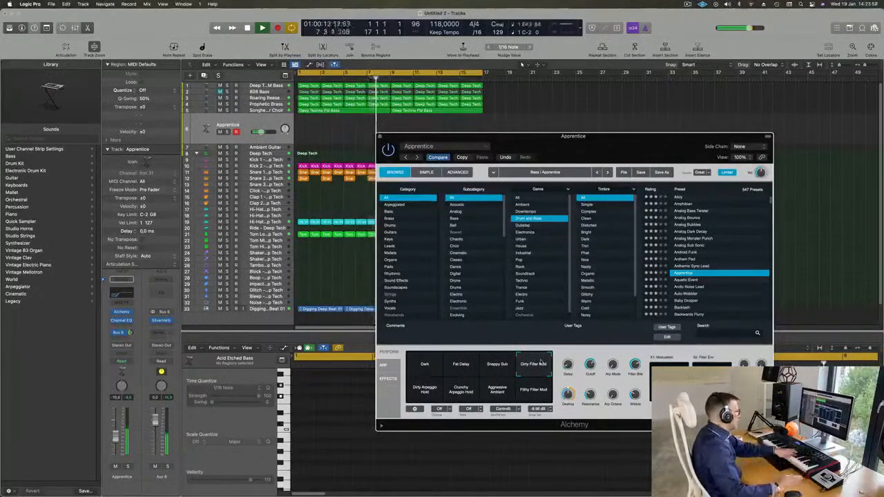
pyautogui.click(462, 390)
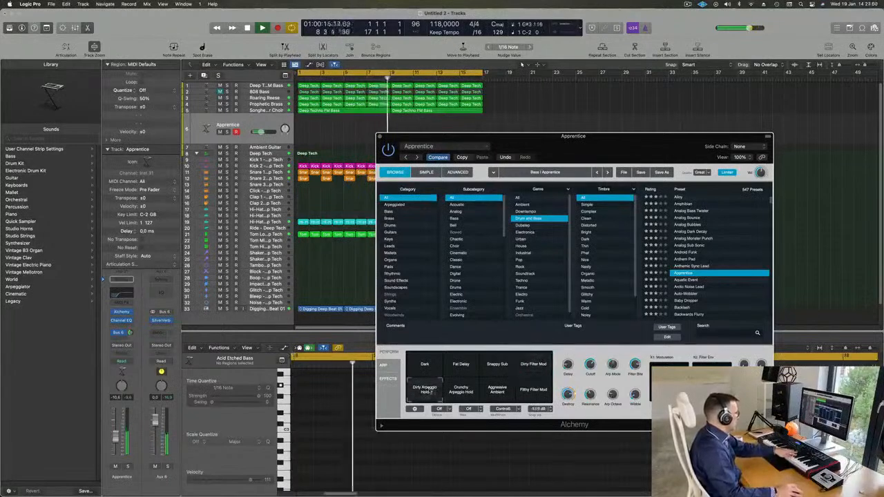
pyautogui.click(492, 392)
pyautogui.click(534, 392)
# Step: Audition the Drum and Bass presets Aquatic Event, Arctic Noise Lead, Auto-Wobbler and Baby Dropper one after another
pyautogui.scroll(-1, 733, 264)
pyautogui.click(689, 270)
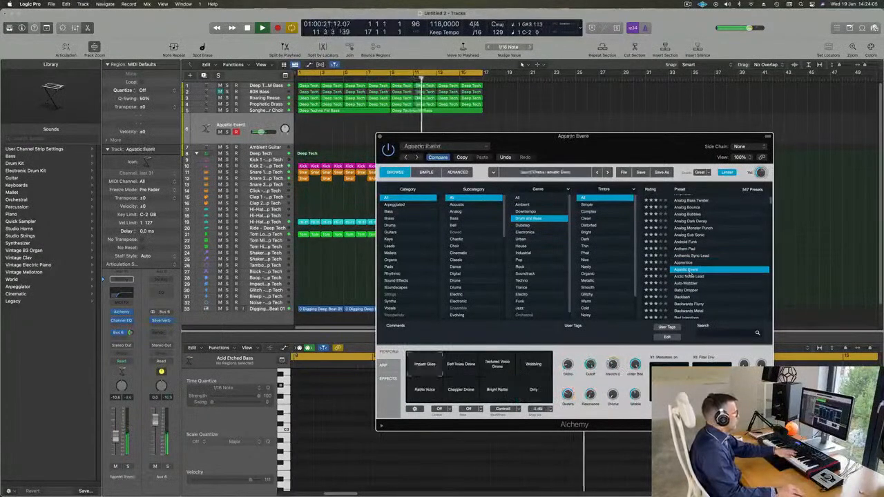
pyautogui.scroll(-1, 696, 274)
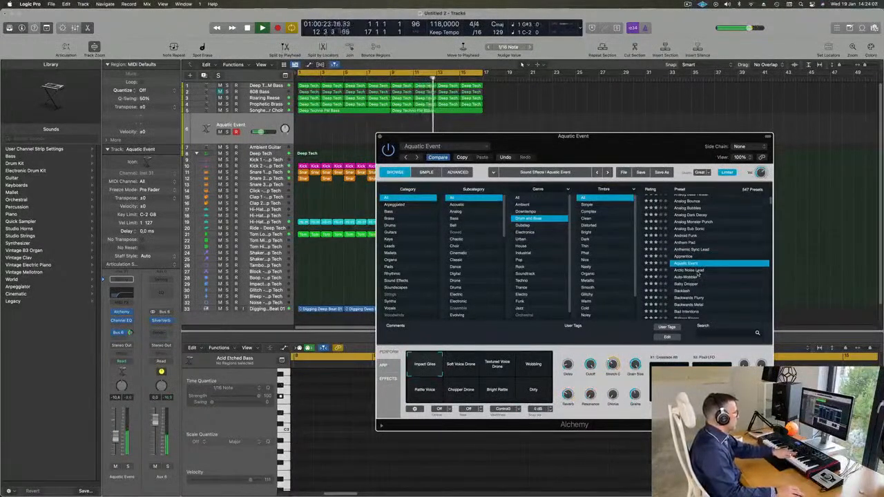
pyautogui.click(698, 271)
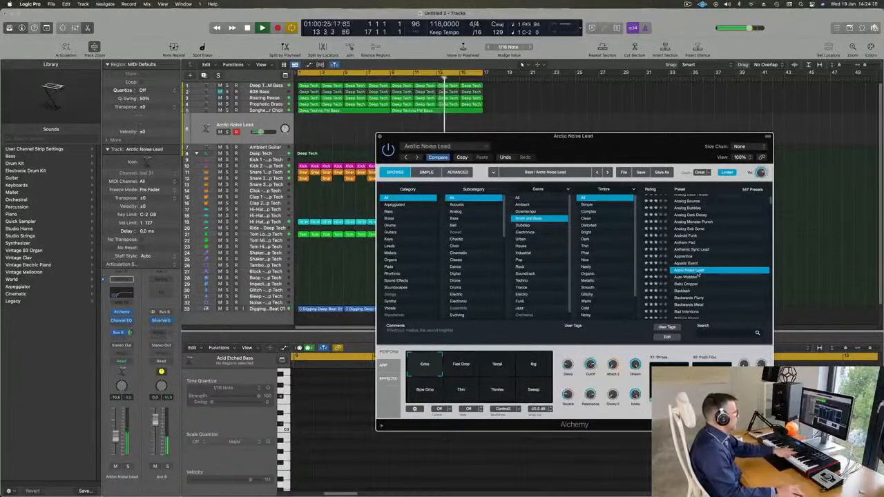
pyautogui.click(689, 278)
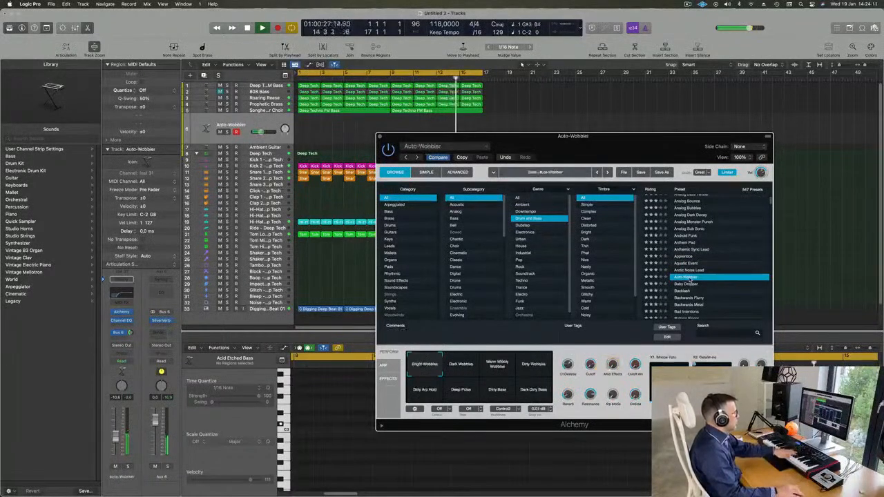
pyautogui.click(691, 284)
# Step: Audition the Backlash, Backwards Flurry and Balloon Finger presets further down the list
pyautogui.scroll(-1, 687, 277)
pyautogui.click(686, 270)
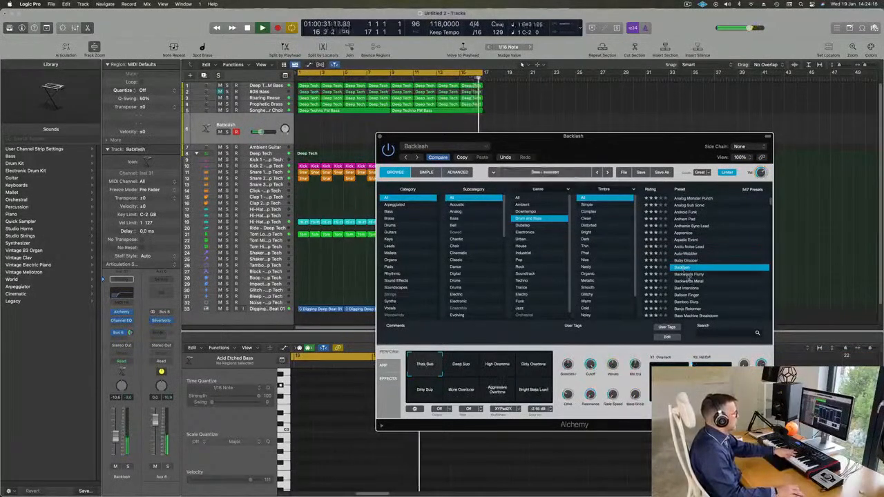
pyautogui.click(689, 275)
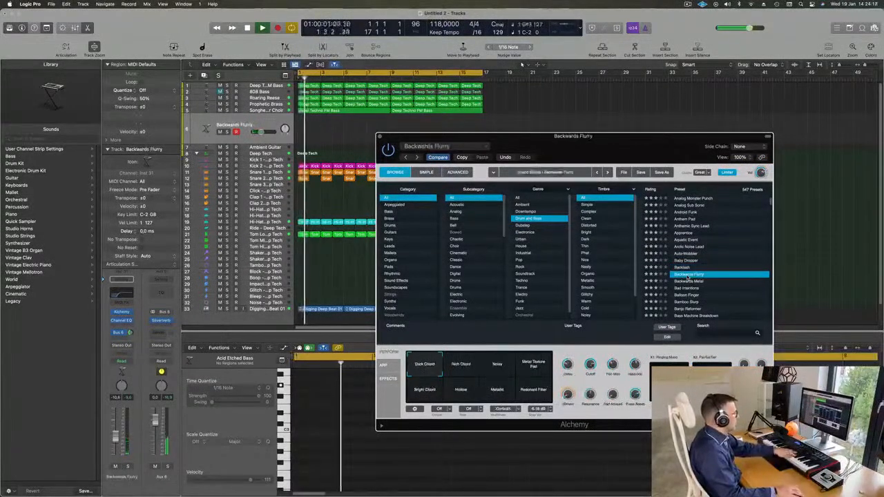
pyautogui.scroll(-2, 701, 277)
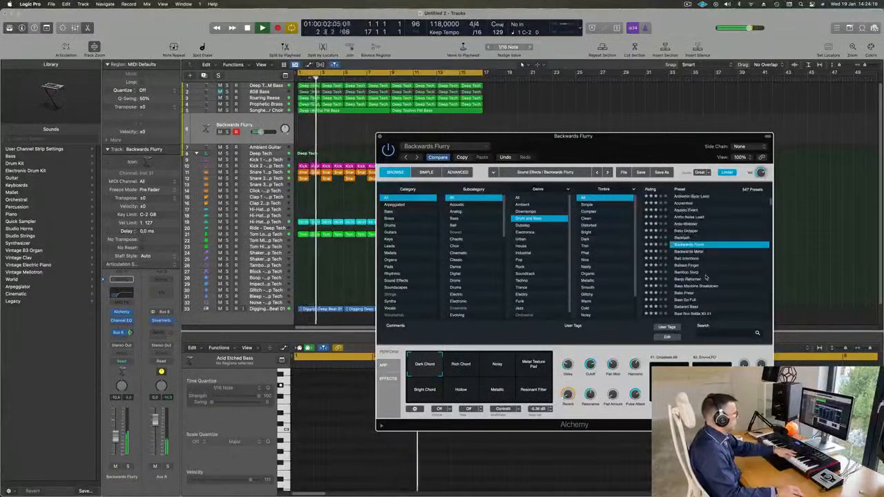
pyautogui.click(682, 266)
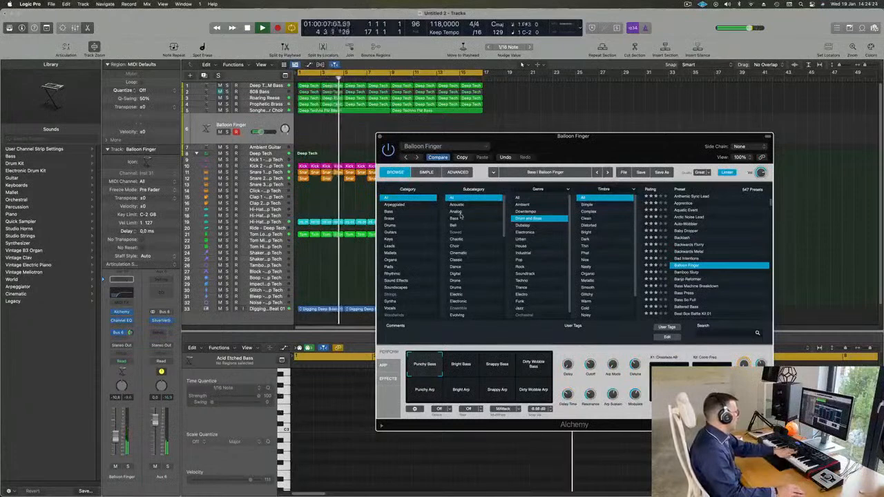
# Step: Narrow the Drum and Bass presets to the Leads category and audition Robot Learning To Speak and Screeching Lead
pyautogui.click(384, 246)
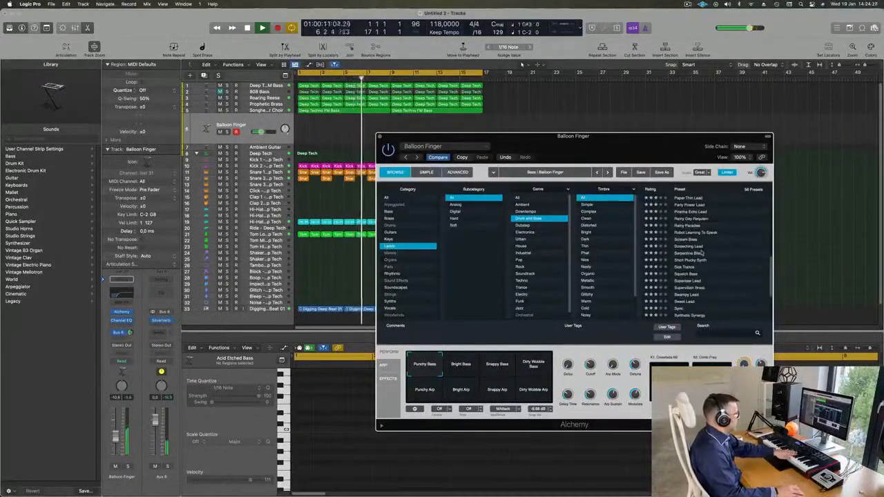
pyautogui.scroll(-2, 701, 253)
pyautogui.click(698, 215)
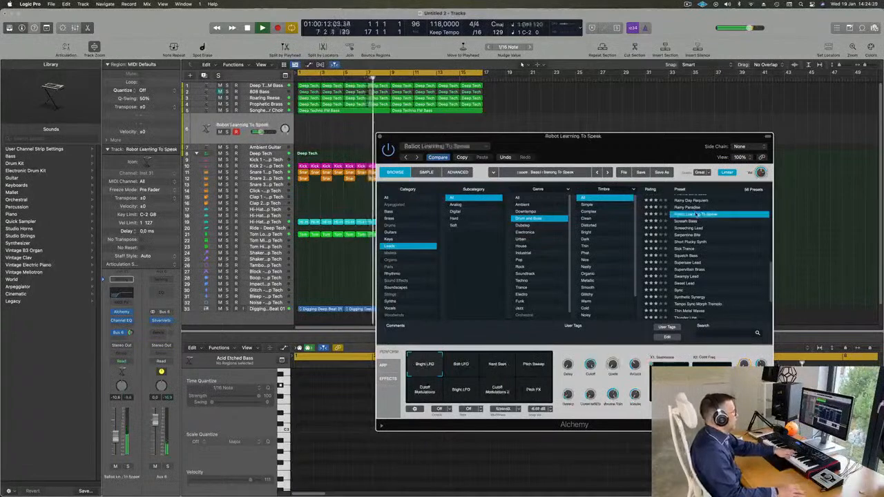
pyautogui.click(688, 228)
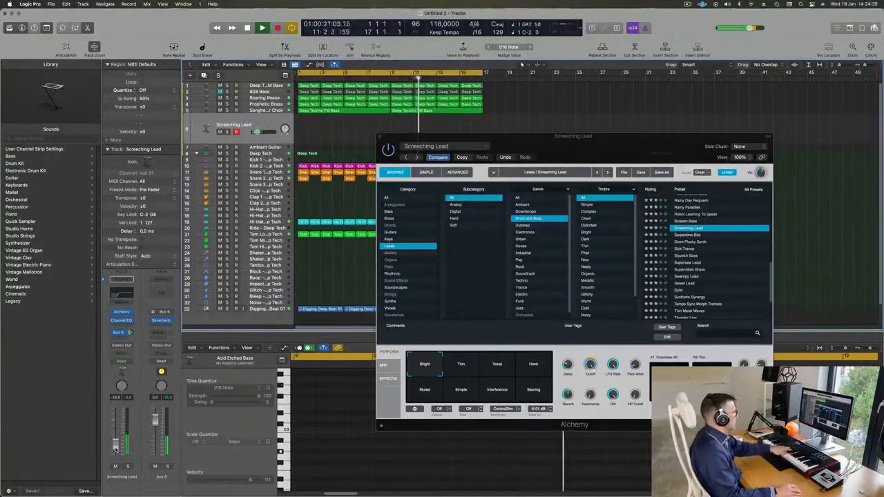
# Step: Set the track volume to about -16.2 dB while auditioning Screeching Lead's Vocal, Honk, Muted, Simple, Interference and Searing snapshots
pyautogui.click(505, 369)
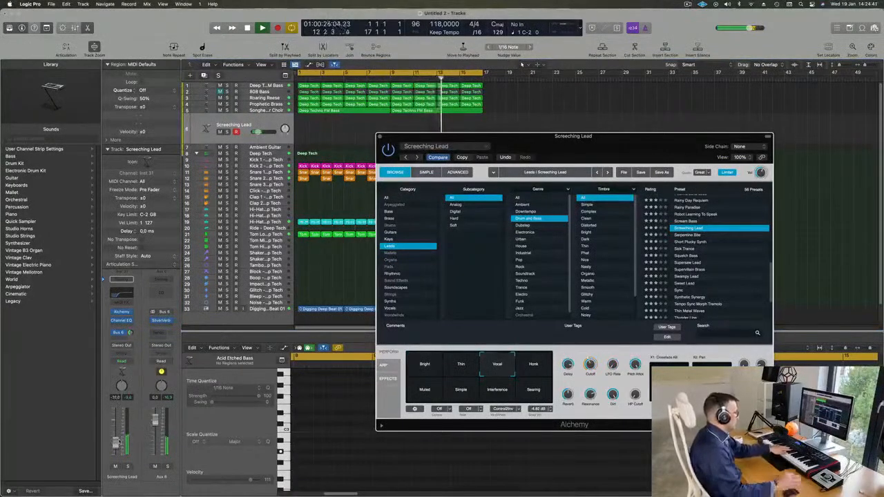
pyautogui.moveTo(119, 443); pyautogui.dragTo(119, 442)
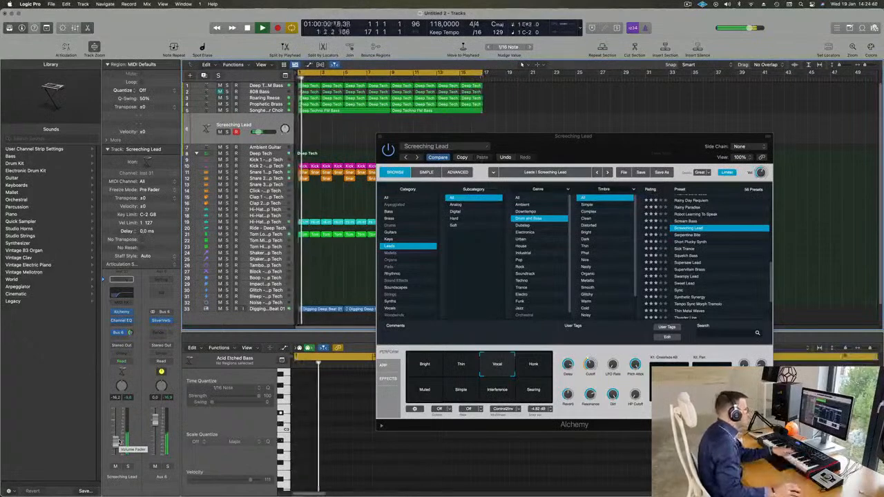
pyautogui.click(533, 364)
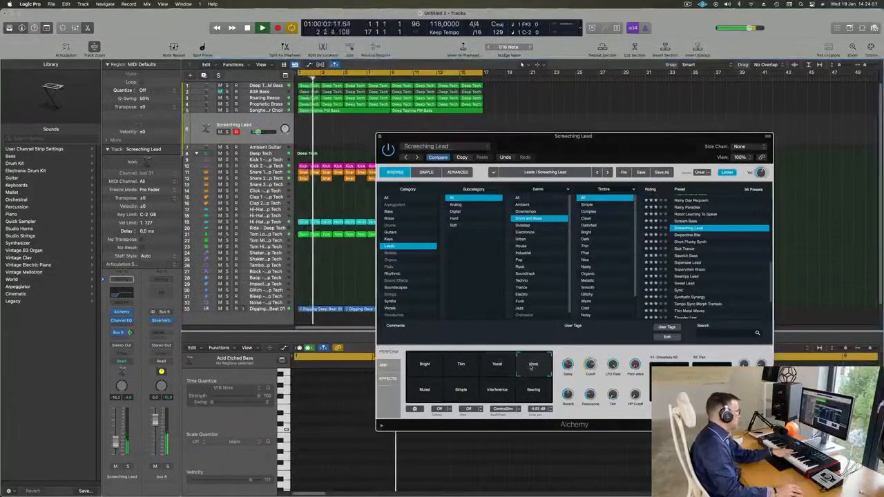
pyautogui.click(426, 391)
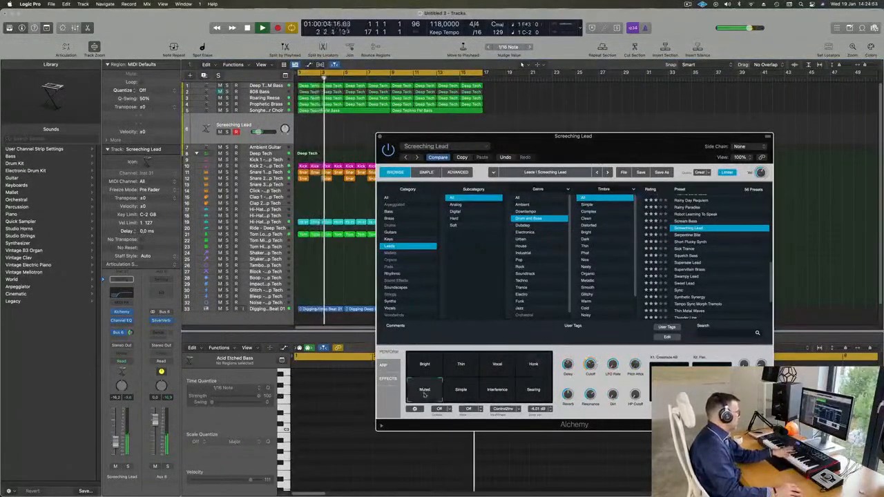
pyautogui.click(460, 391)
pyautogui.click(498, 390)
pyautogui.click(533, 391)
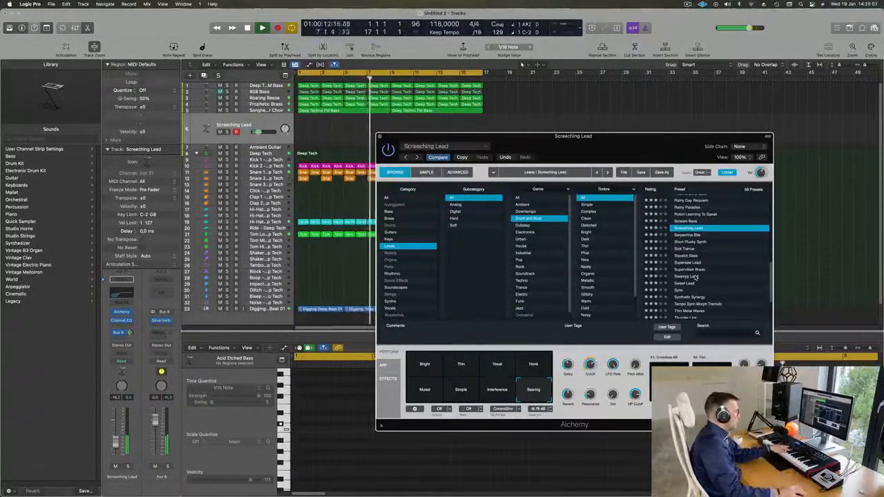
# Step: Try the Serpentine Bite preset, then load Short Plucky Synth with its Smokey snapshot
pyautogui.click(690, 236)
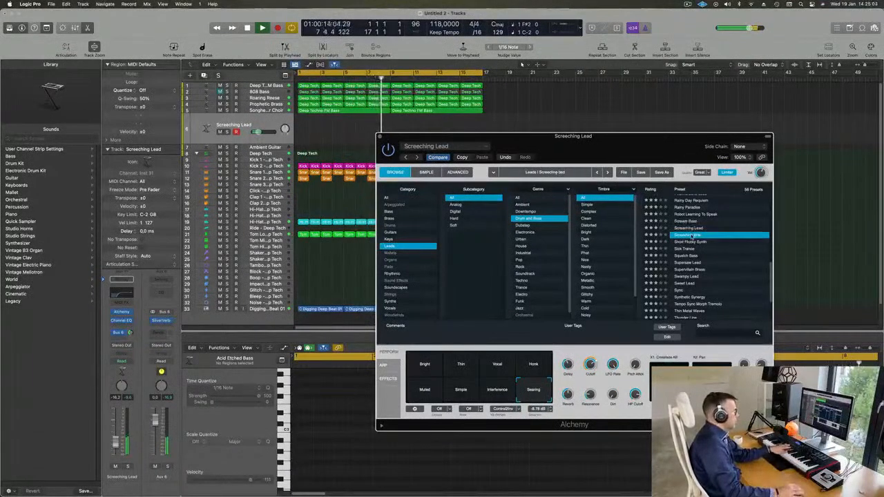
pyautogui.click(694, 242)
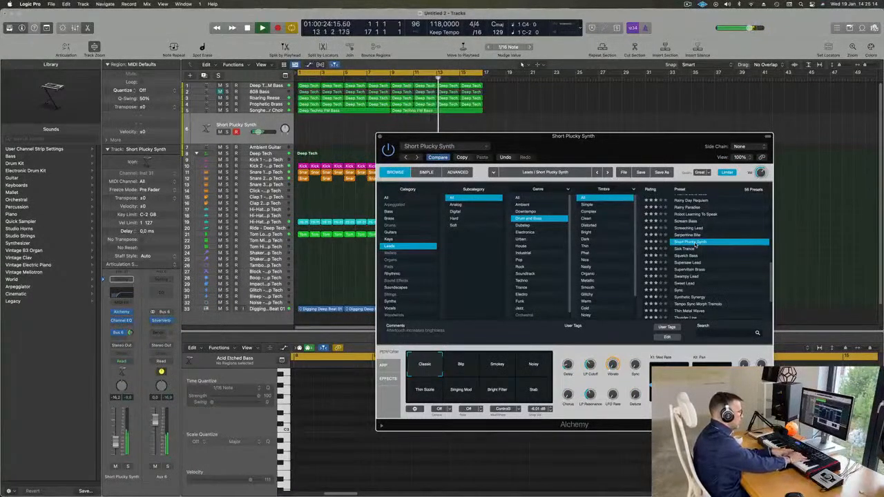
pyautogui.click(501, 366)
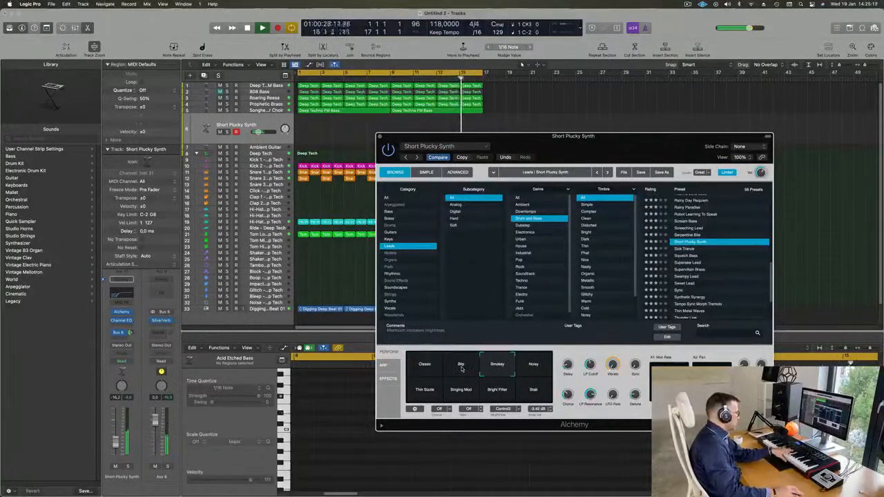
# Step: Record a Short Plucky Synth melody on the synth track from bar 5 to the end of bar 16
pyautogui.press('XF86AudioRaiseVolume')
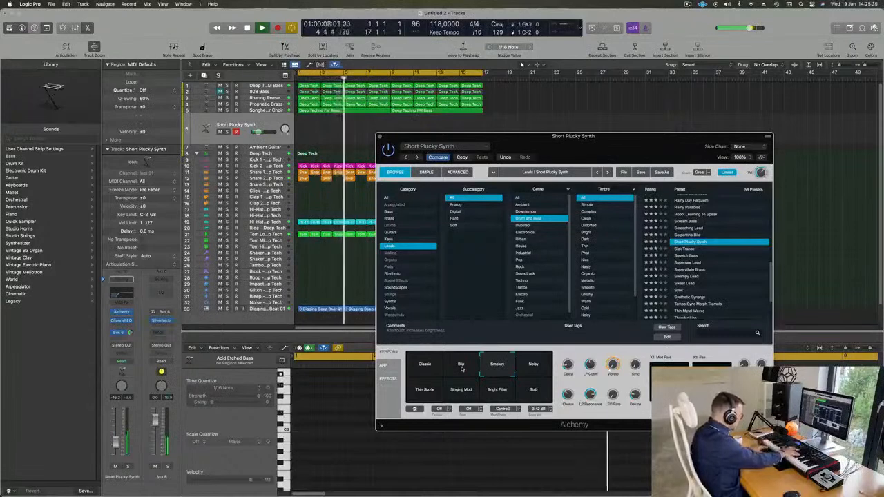
pyautogui.press('r')
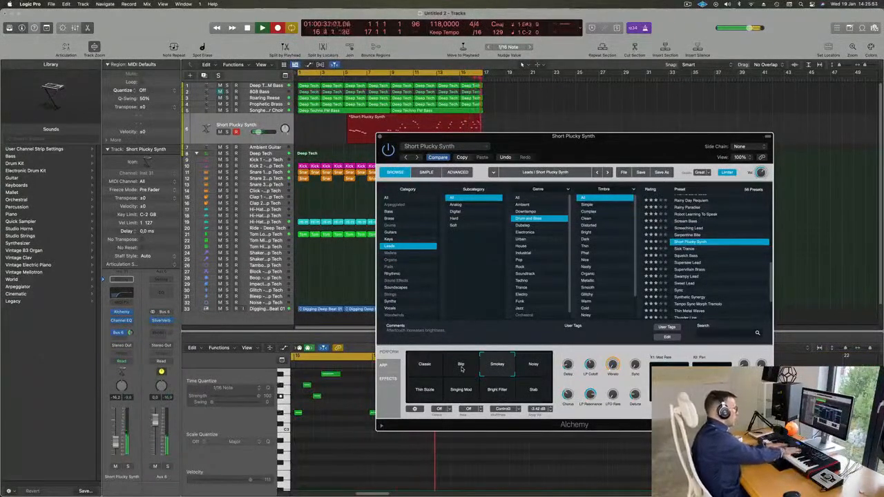
pyautogui.press('space')
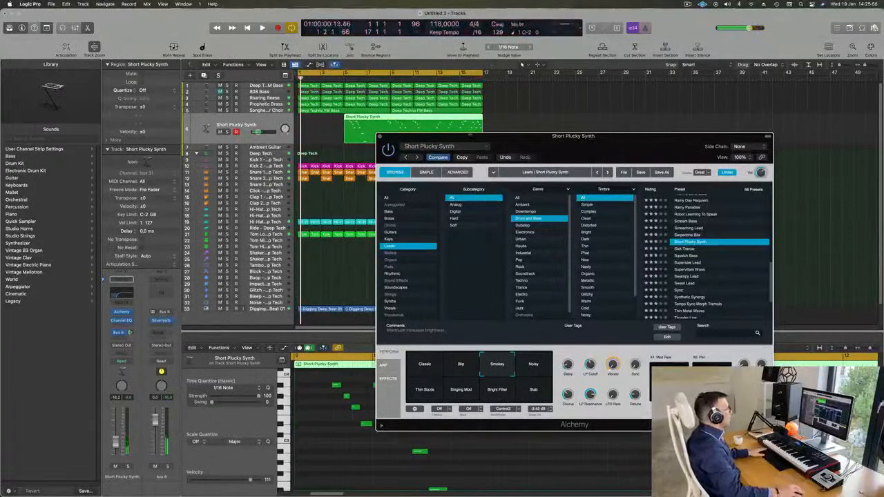
# Step: Move the Alchemy window off the recording, play it back briefly and cut the region at bar 16, splitting notes that cross the cut
pyautogui.moveTo(471, 135); pyautogui.dragTo(427, 175)
pyautogui.press('space')
pyautogui.click(470, 123)
pyautogui.press('space')
pyautogui.press('space')
pyautogui.press('space')
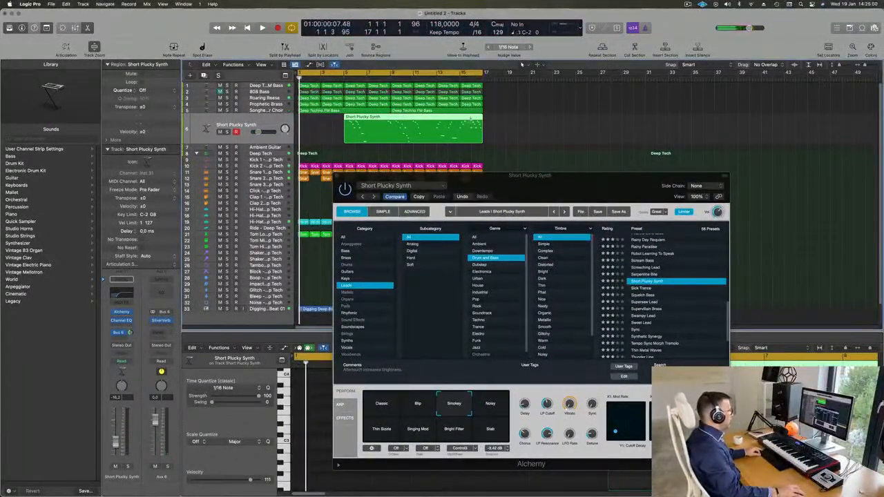
pyautogui.doubleClick(471, 135)
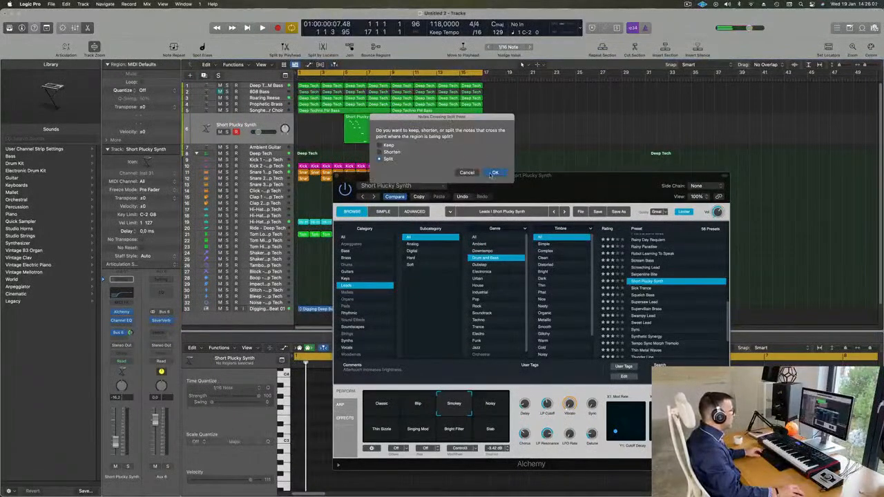
pyautogui.click(494, 172)
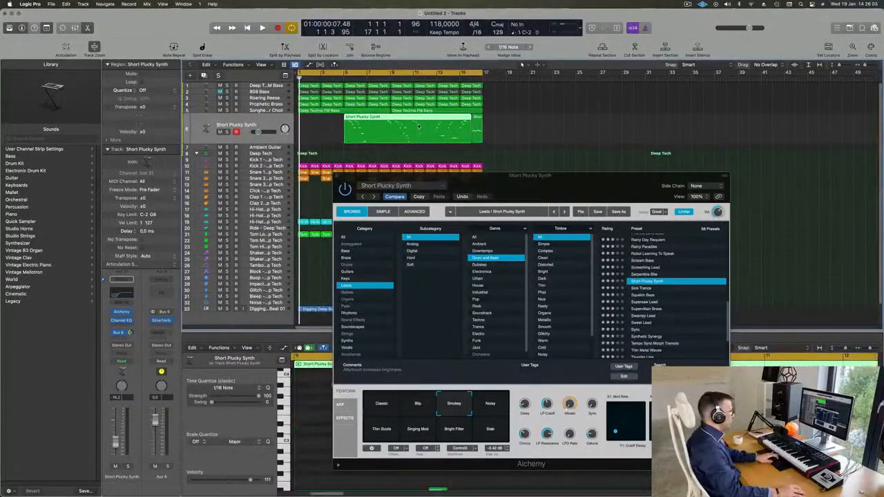
# Step: Delete the long first part of the recording and move the remaining one-bar region to bar 1, clear of the Alchemy window
pyautogui.press('Delete')
pyautogui.moveTo(476, 119); pyautogui.dragTo(303, 129)
pyautogui.press('space')
pyautogui.moveTo(548, 175); pyautogui.dragTo(790, 131)
pyautogui.press('space')
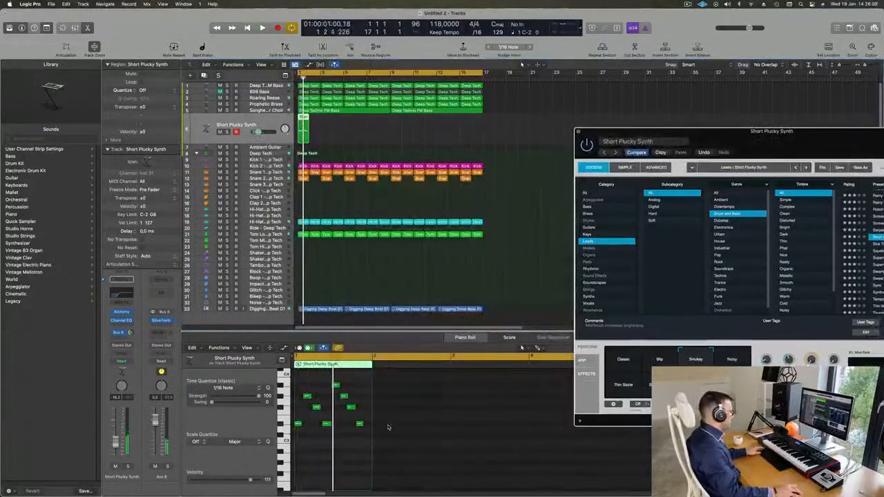
# Step: Quantize all notes of the one-bar Short Plucky Synth region to 1/16 notes and play it
pyautogui.click(339, 471)
pyautogui.press('super+a')
pyautogui.press('space')
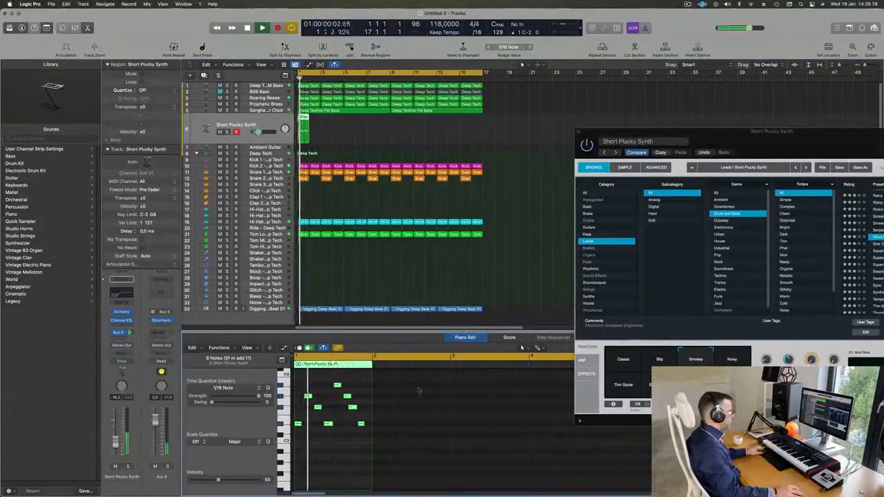
# Step: Shift the region's last two notes one sixteenth later, hide the Alchemy window and play the result
pyautogui.moveTo(756, 143); pyautogui.dragTo(603, 154)
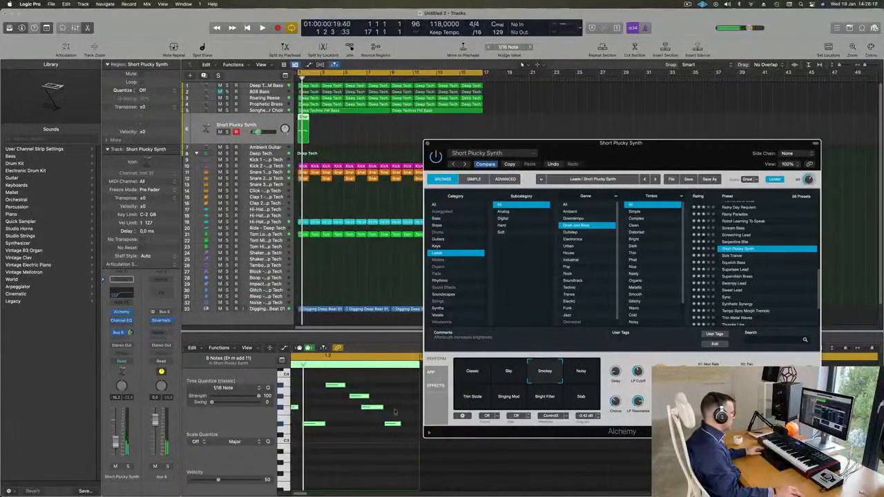
pyautogui.moveTo(396, 406); pyautogui.dragTo(382, 433)
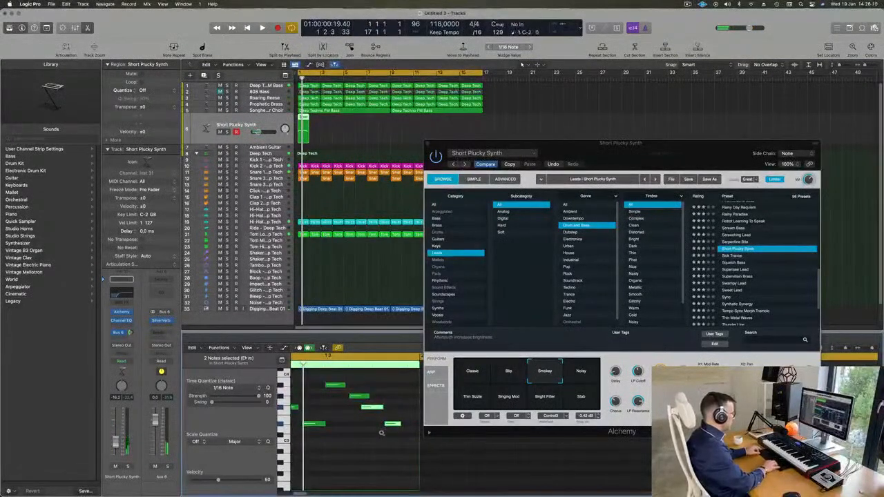
pyautogui.press('v')
pyautogui.press('space')
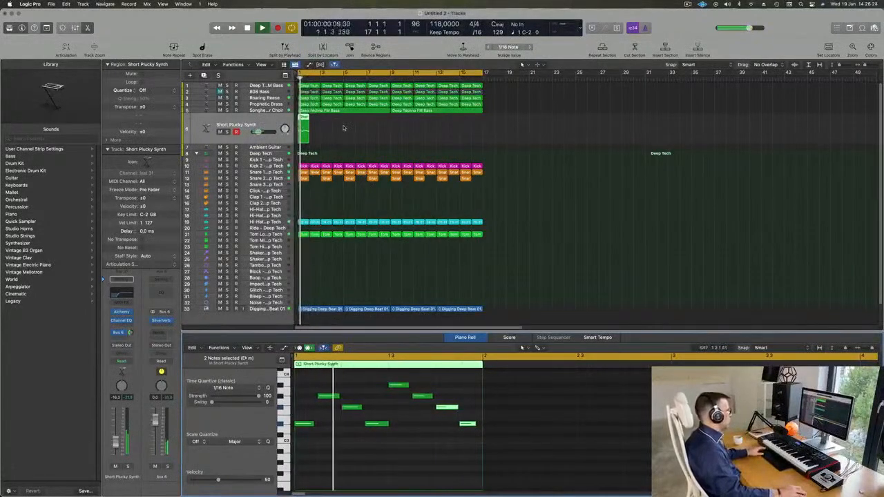
# Step: Repeat the one-bar Short Plucky Synth region through bar 16, select all of the track's regions and play from the start
pyautogui.moveTo(309, 116); pyautogui.dragTo(483, 116)
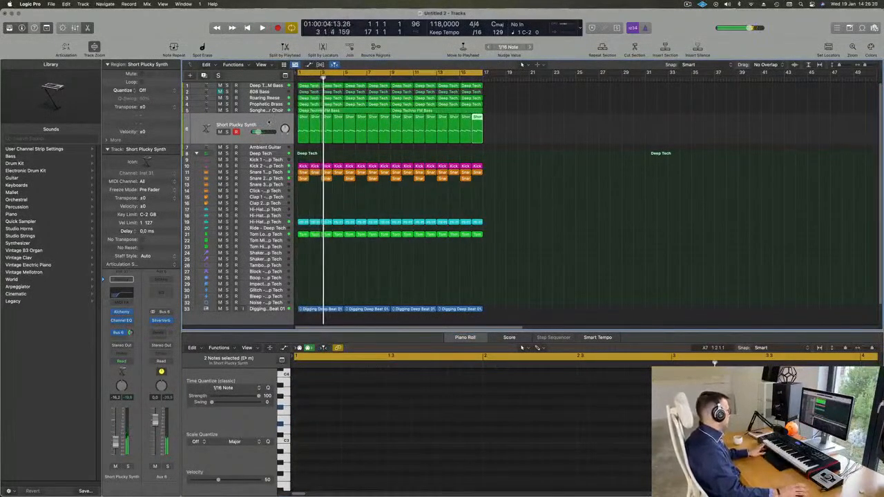
pyautogui.click(269, 123)
pyautogui.press('space')
pyautogui.press('space')
pyautogui.press('space')
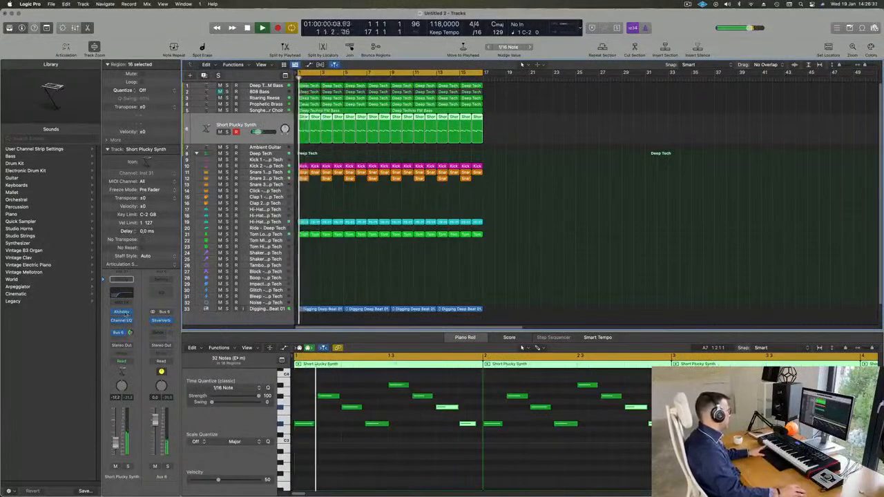
# Step: Open Alchemy on the Short Plucky Synth track and audition the Noisy, Stab, Bright Filter, Singing Mod and Thin Sizzle snapshots during playback
pyautogui.click(123, 312)
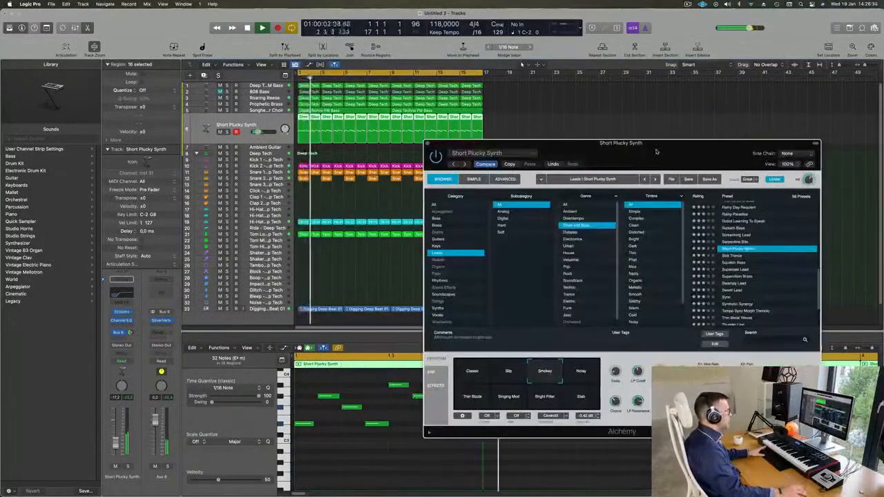
pyautogui.moveTo(656, 152); pyautogui.dragTo(518, 60)
pyautogui.click(438, 289)
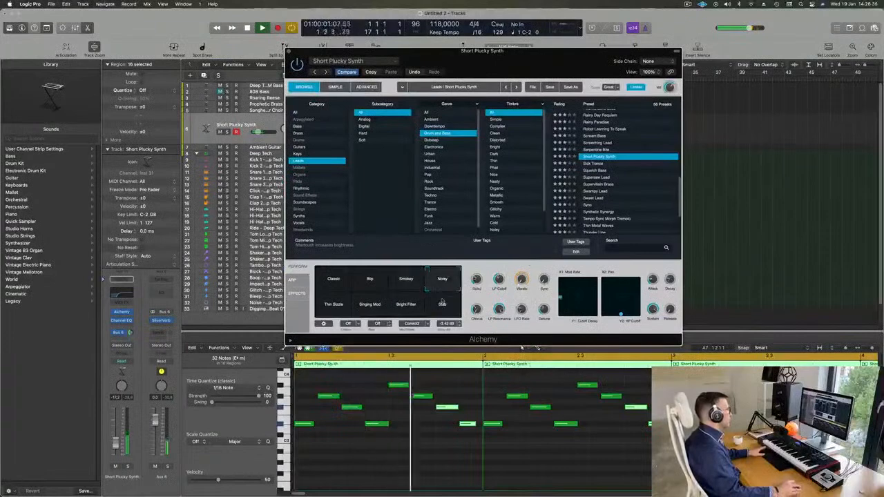
pyautogui.click(436, 304)
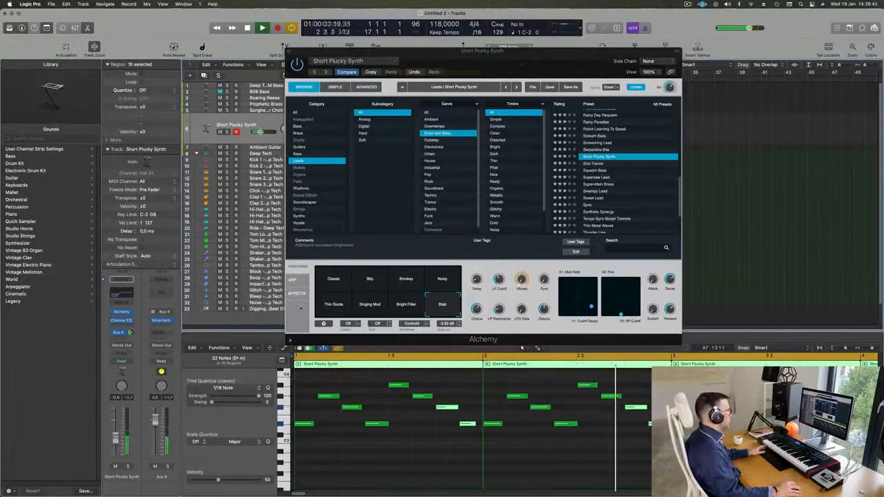
pyautogui.click(396, 314)
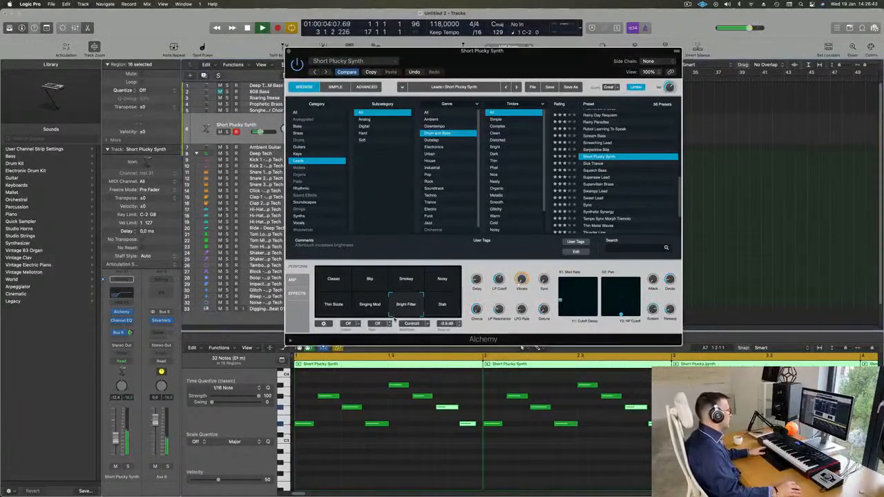
pyautogui.click(366, 310)
pyautogui.click(334, 304)
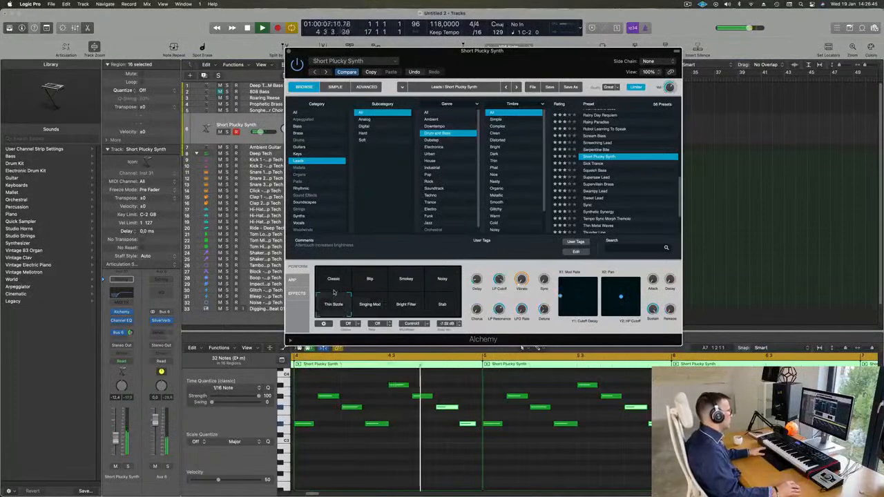
# Step: Audition Alchemy's upper-row snapshots, settle on a blend of Smokey and Noisy, and set the synth track's volume to about -11 dB
pyautogui.click(334, 284)
pyautogui.click(366, 273)
pyautogui.click(408, 279)
pyautogui.click(445, 278)
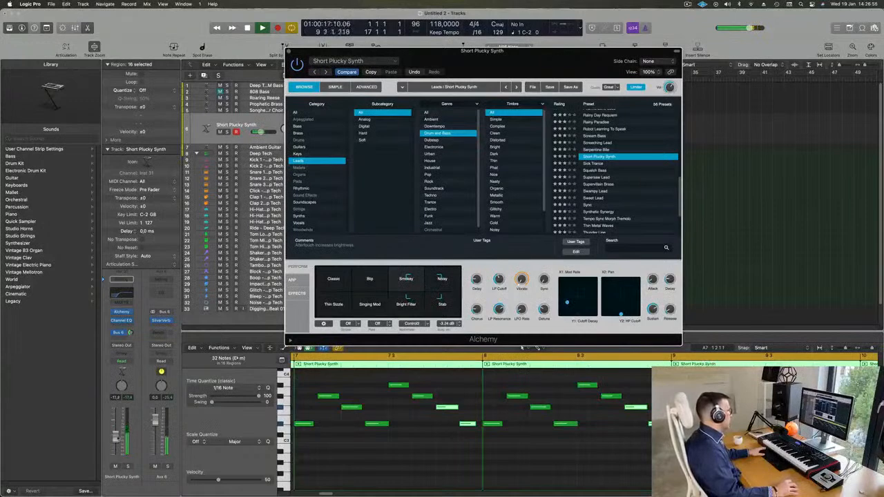
pyautogui.moveTo(117, 438); pyautogui.dragTo(116, 438)
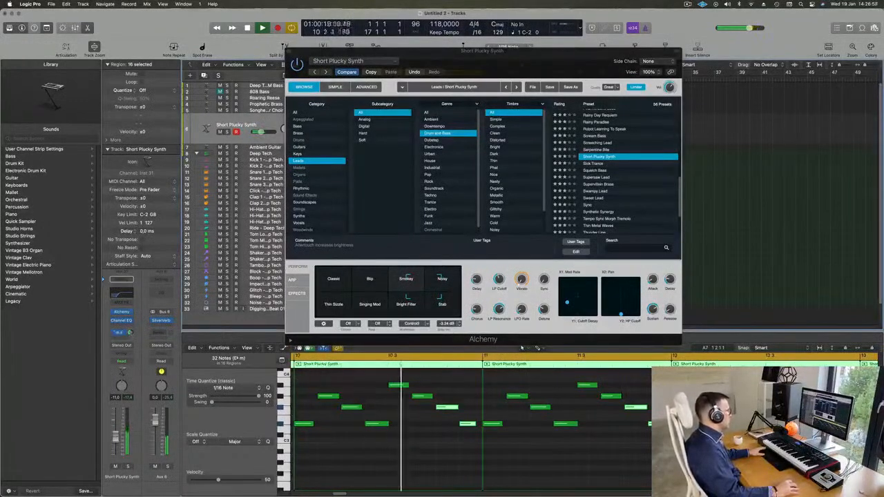
pyautogui.moveTo(533, 53); pyautogui.dragTo(732, 67)
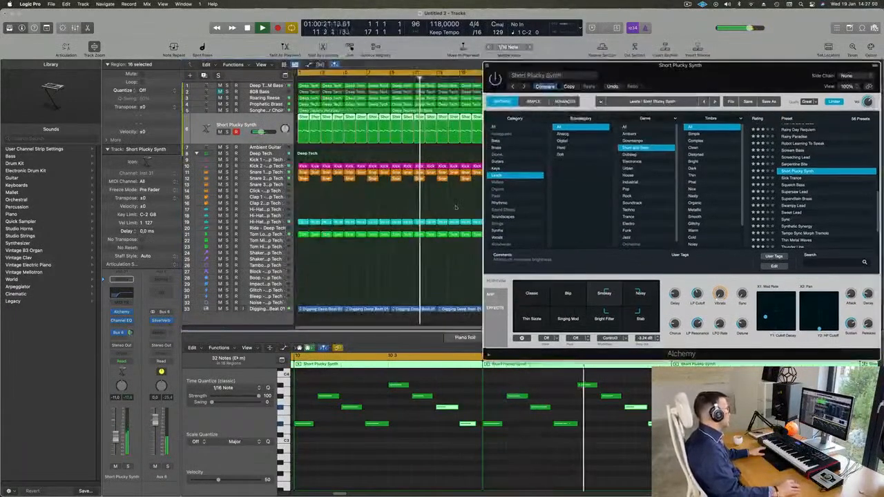
# Step: Insert a stereo Compressor on the Short Plucky Synth track and set its side chain to Kick 2 - Deep Tech (Inst 3)
pyautogui.click(123, 323)
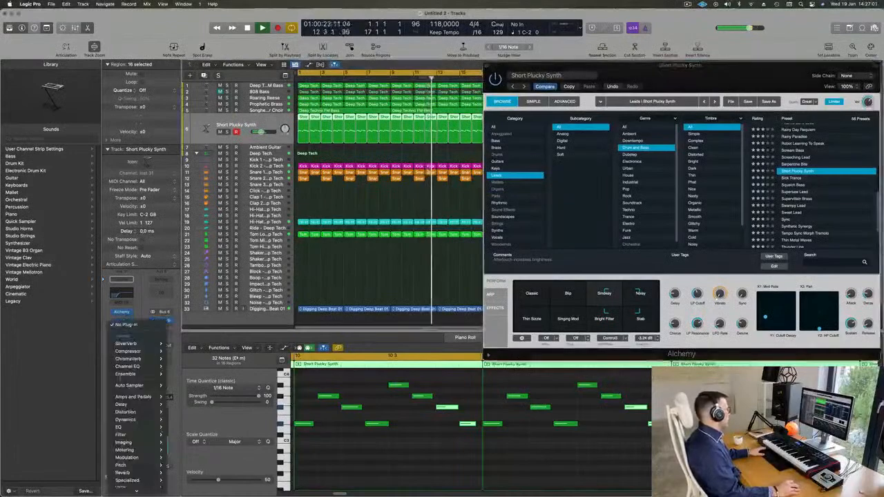
pyautogui.click(137, 352)
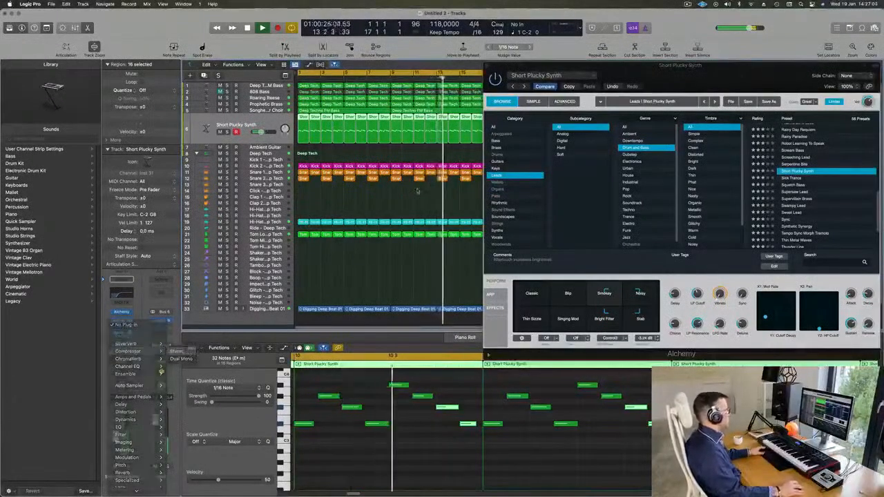
pyautogui.moveTo(601, 97); pyautogui.dragTo(571, 97)
pyautogui.click(633, 107)
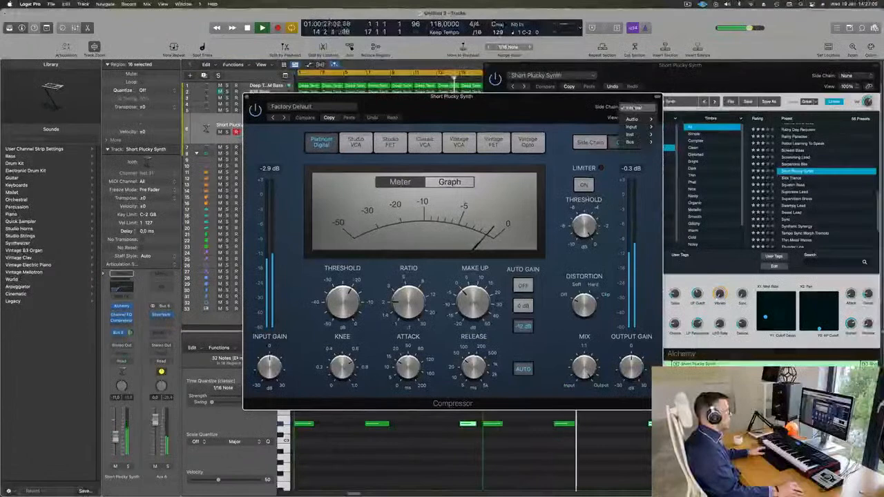
pyautogui.moveTo(641, 136)
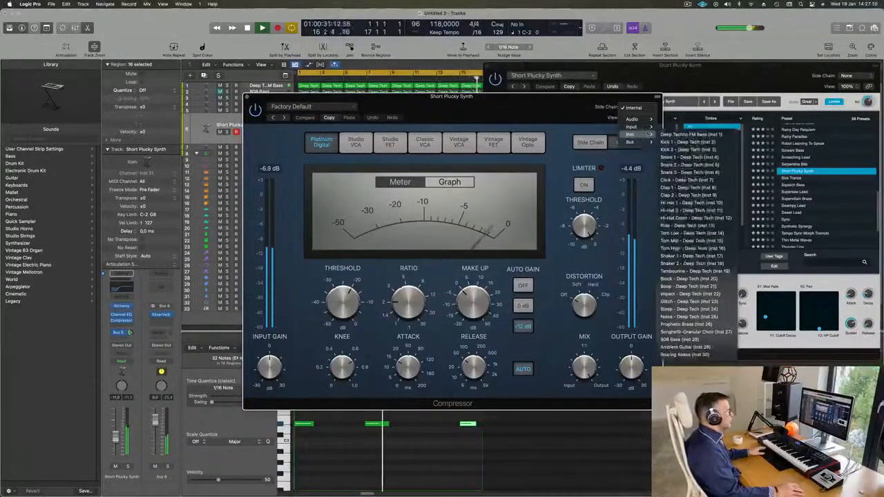
pyautogui.click(668, 150)
pyautogui.moveTo(544, 105); pyautogui.dragTo(621, 104)
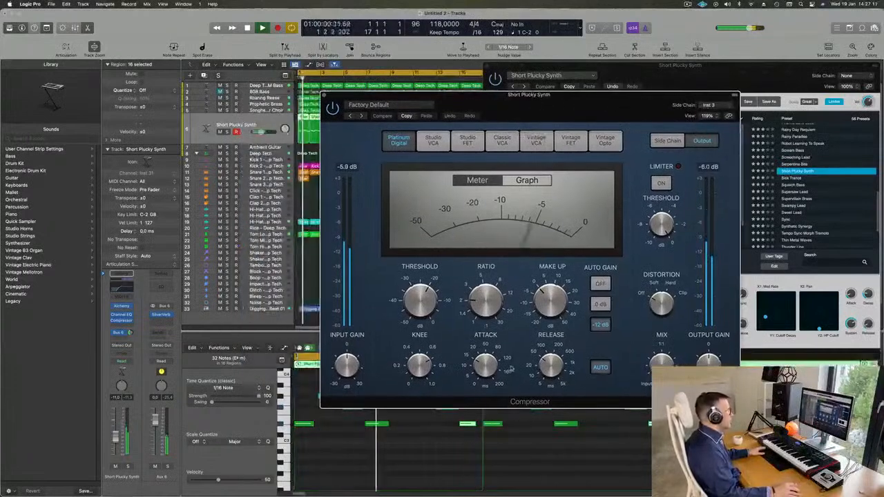
# Step: Set the compressor's release to 5.0 ms, turn off auto release and raise the ratio for stronger ducking
pyautogui.moveTo(553, 373); pyautogui.dragTo(554, 365)
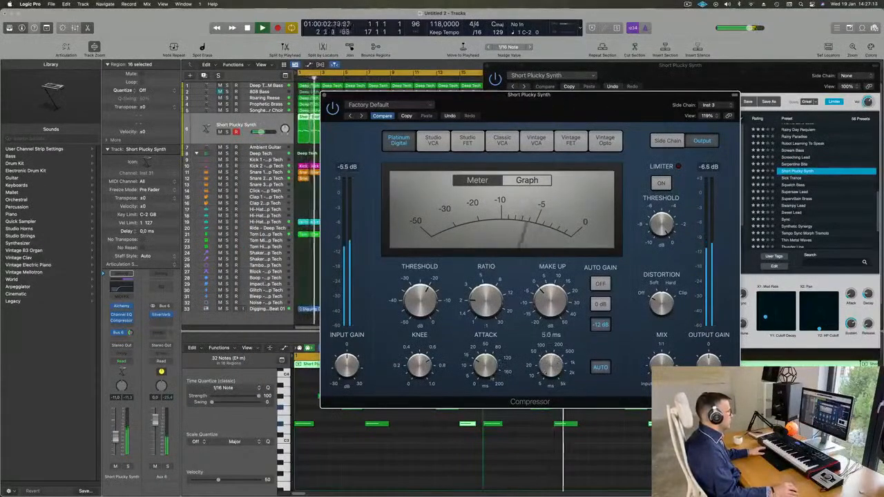
pyautogui.moveTo(474, 303); pyautogui.dragTo(433, 298)
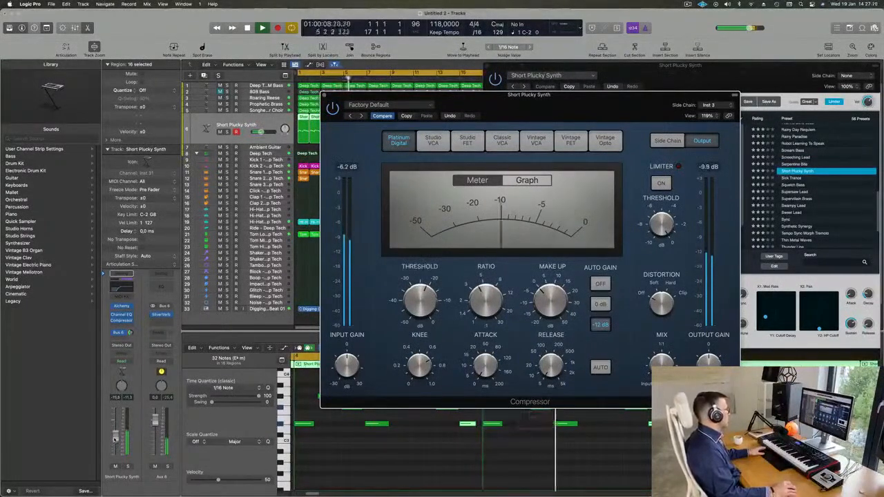
# Step: Raise the Short Plucky Synth track's volume and close the Compressor and Alchemy windows
pyautogui.click(116, 435)
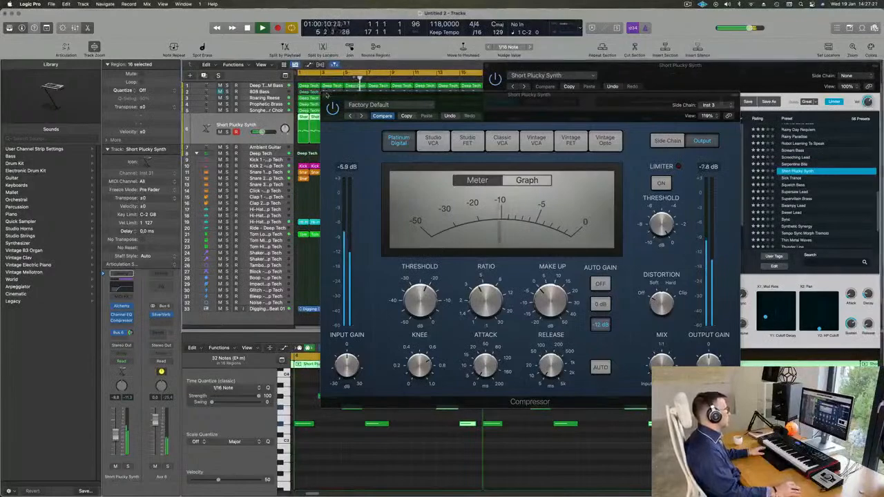
pyautogui.click(326, 95)
pyautogui.moveTo(513, 66); pyautogui.dragTo(411, 134)
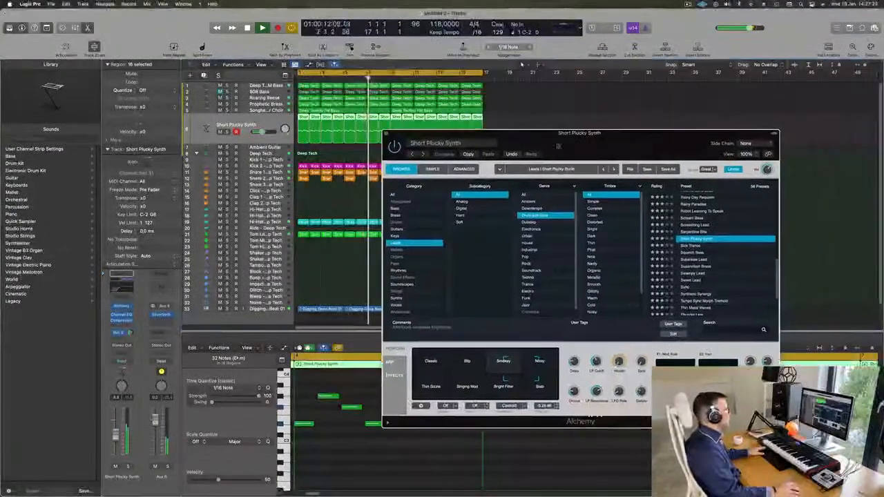
pyautogui.click(388, 134)
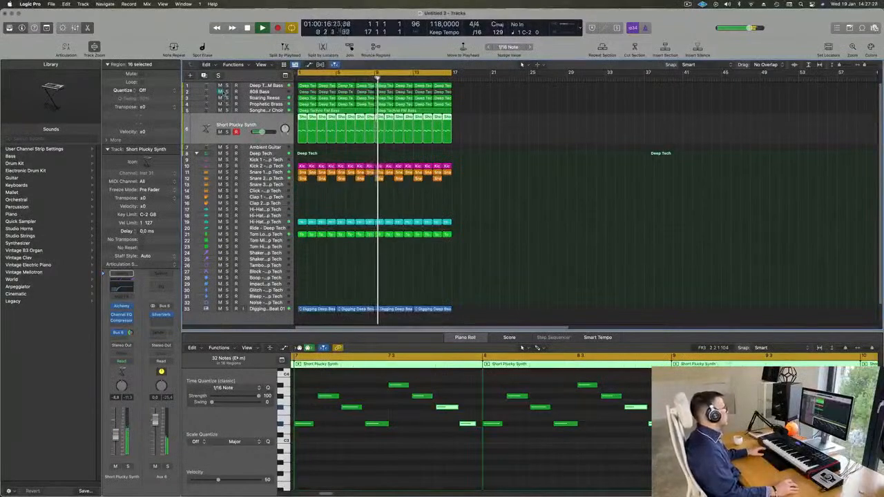
# Step: Mute all the bass, brass and choir tracks above Short Plucky Synth to hear it with only the drums
pyautogui.click(220, 91)
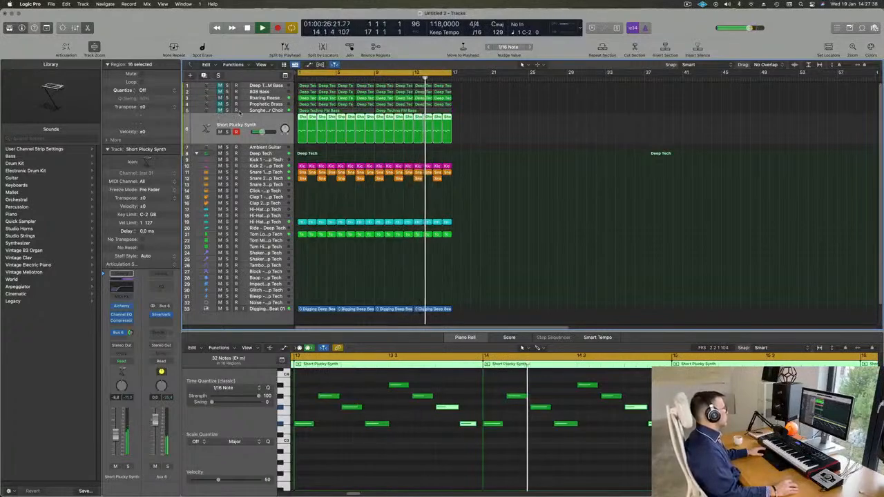
pyautogui.scroll(1, 514, 165)
pyautogui.scroll(-2, 408, 152)
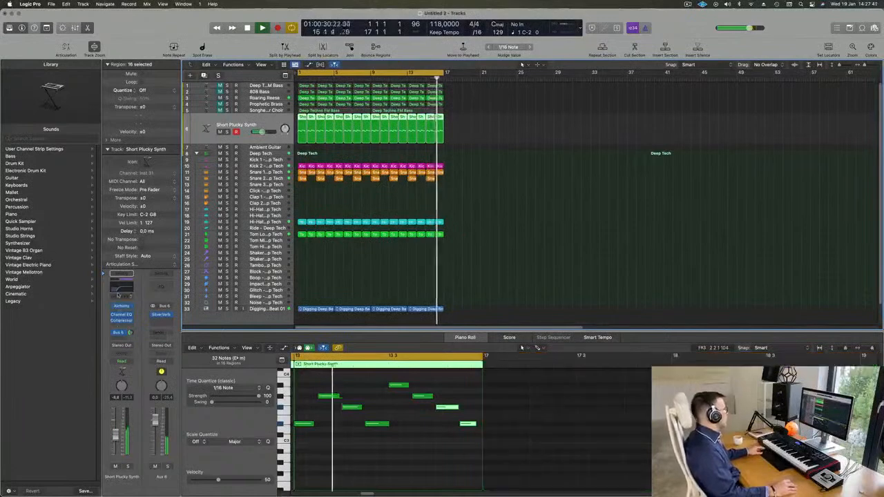
# Step: Lower the low-cut frequency in the synth's Channel EQ to between 200 and 300 Hz and close the EQ
pyautogui.click(122, 315)
pyautogui.moveTo(509, 248); pyautogui.dragTo(489, 239)
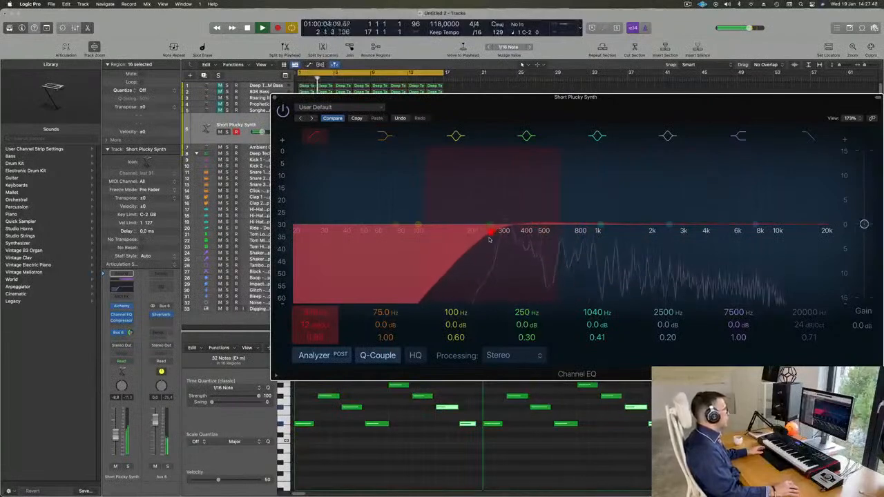
pyautogui.click(274, 98)
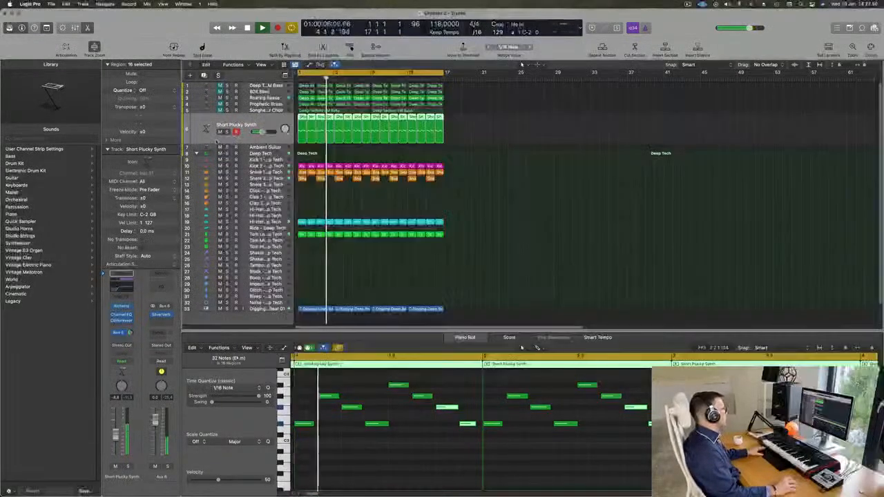
# Step: Unmute the Roaring Reese and Songhellir Granular Choir tracks during playback
pyautogui.click(265, 98)
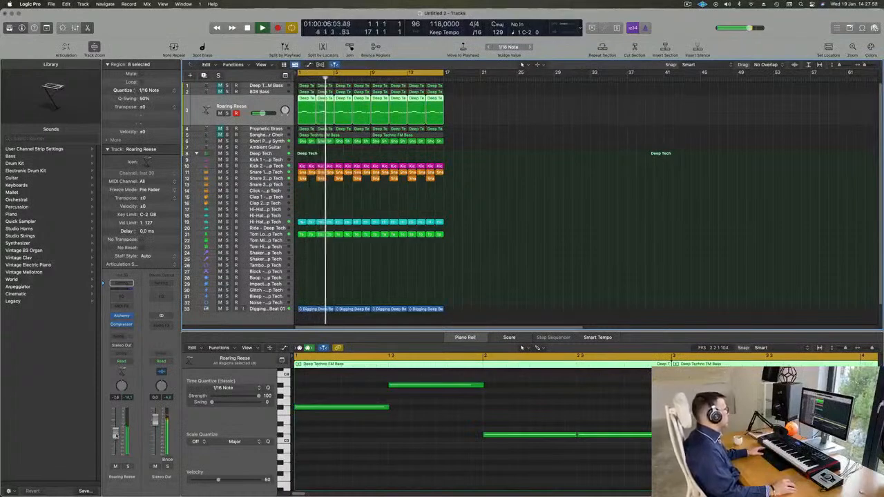
pyautogui.click(266, 132)
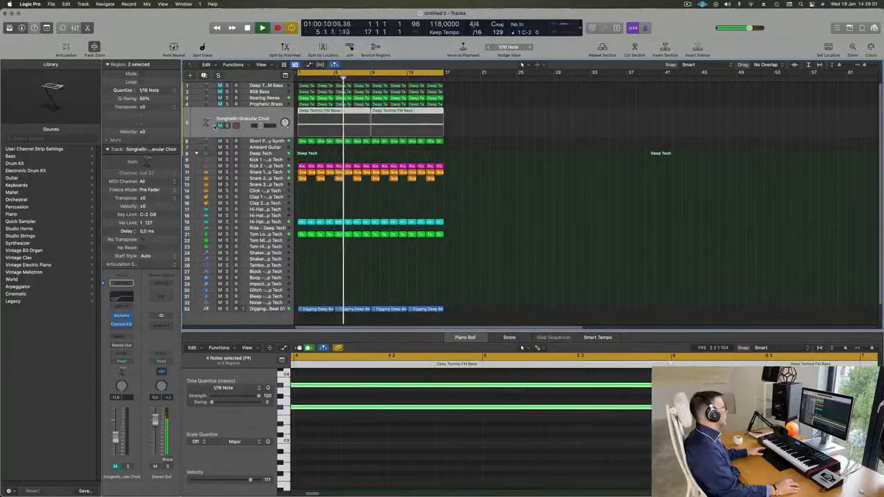
pyautogui.press('m')
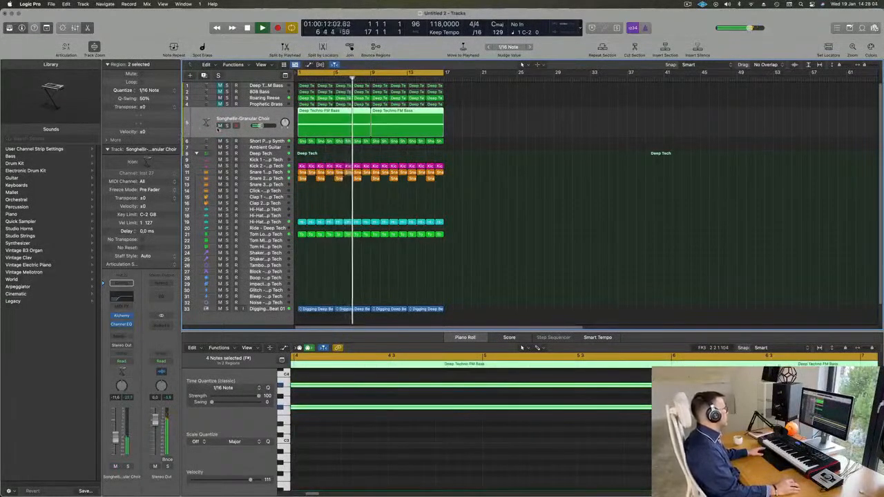
# Step: Unmute the Prophetic Brass and Deep Techno FM Bass tracks while keeping 808 Bass muted
pyautogui.scroll(1, 287, 126)
pyautogui.press('Up')
pyautogui.press('Up')
pyautogui.press('Up')
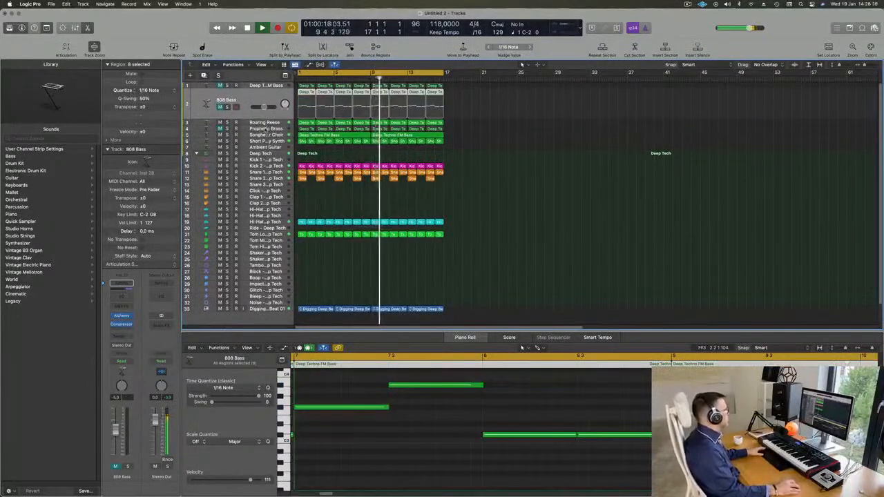
pyautogui.click(266, 129)
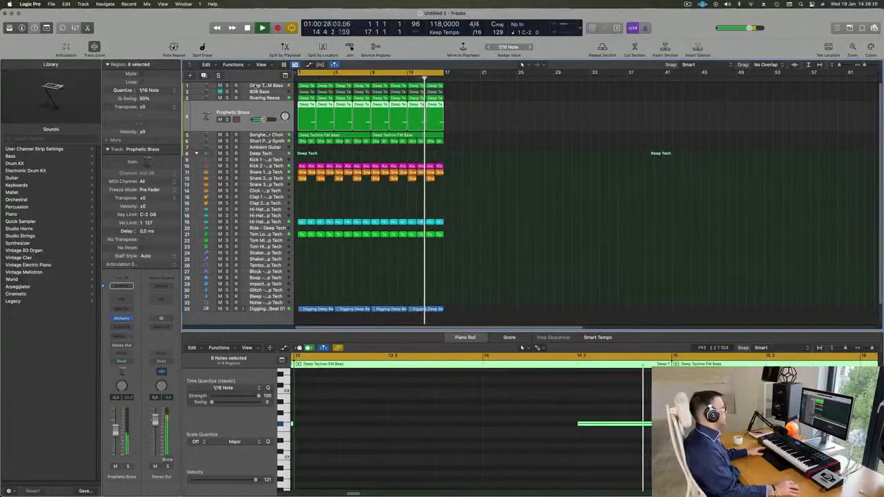
pyautogui.click(231, 85)
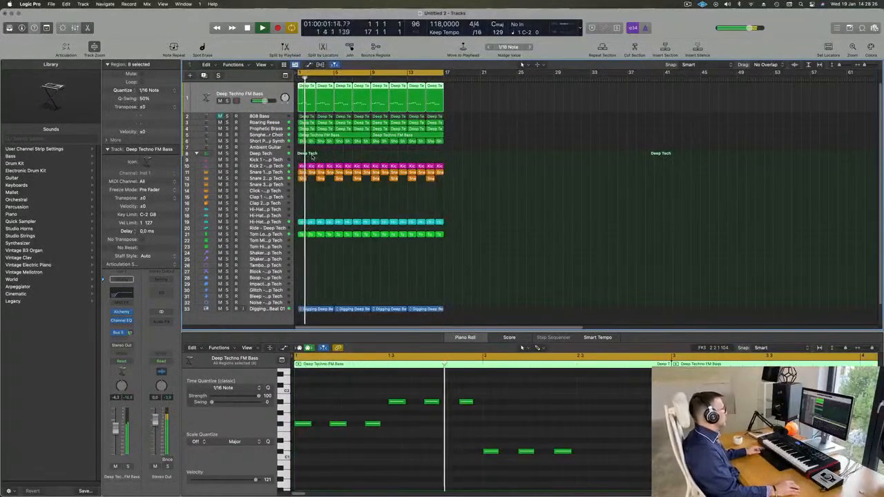
# Step: Select the Short Plucky Synth track, clear the region selection and listen to the full arrangement
pyautogui.scroll(-2, 312, 158)
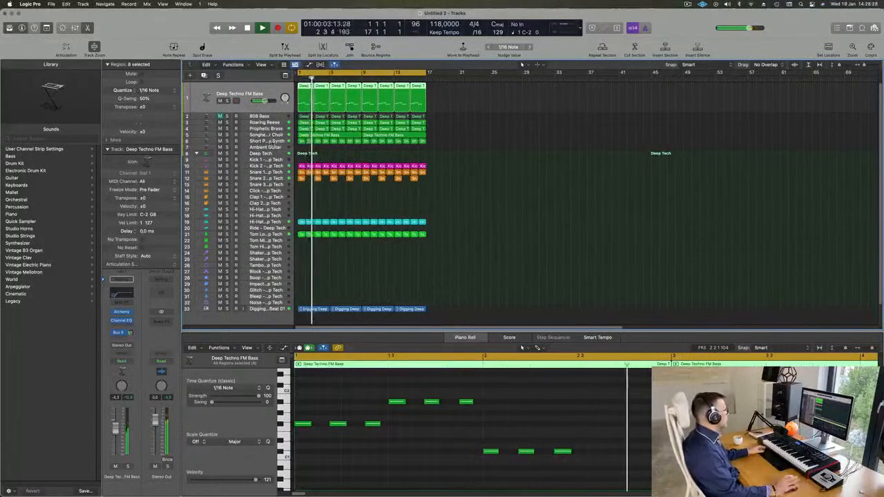
pyautogui.click(271, 141)
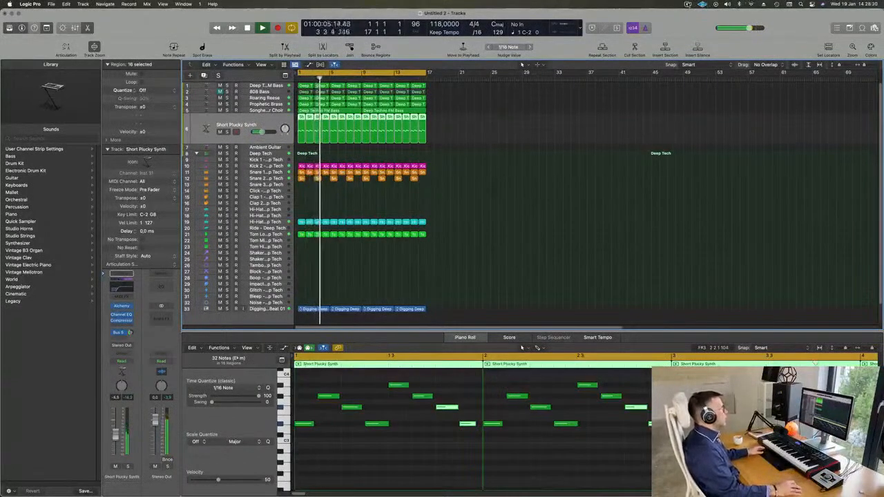
pyautogui.click(688, 4)
pyautogui.click(525, 105)
pyautogui.scroll(-2, 482, 131)
pyautogui.scroll(2, 482, 131)
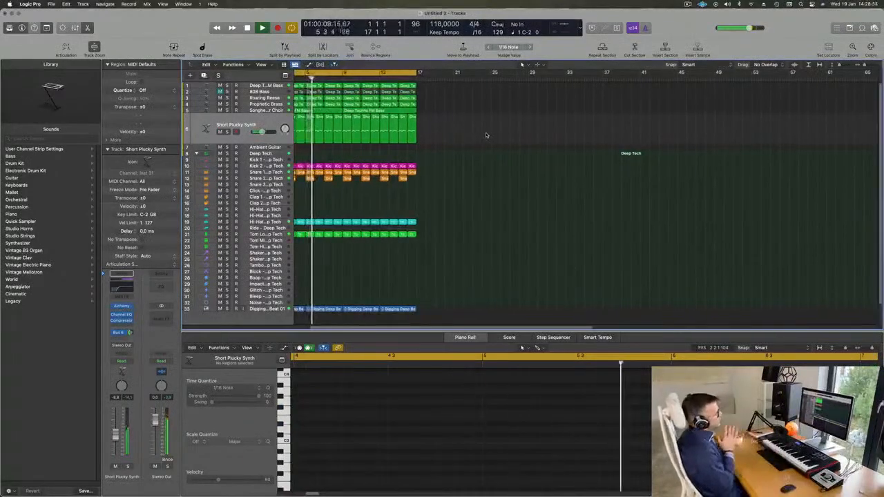